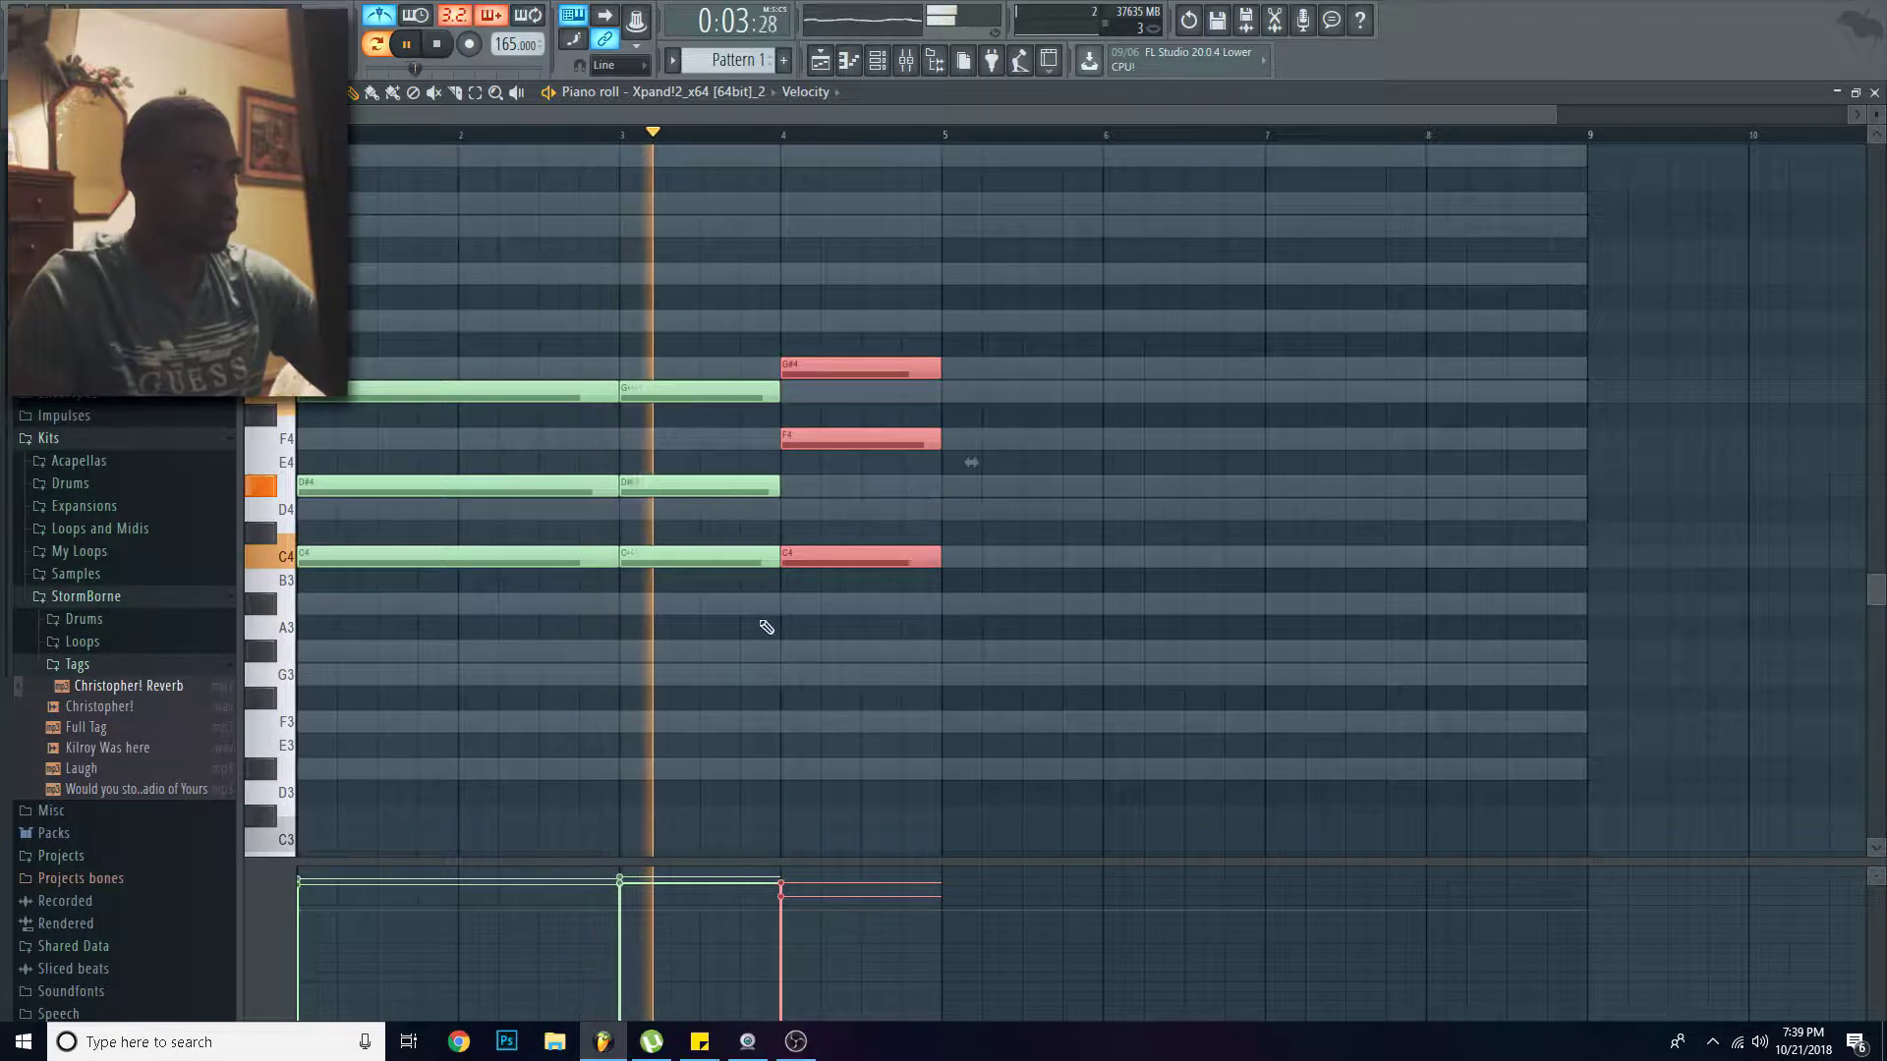
Step: Shorten the bar 4 chord notes to half a bar and fill the second half with half-bar D4 and F4 notes
{"action": "left_click", "coordinate": [890, 489]}
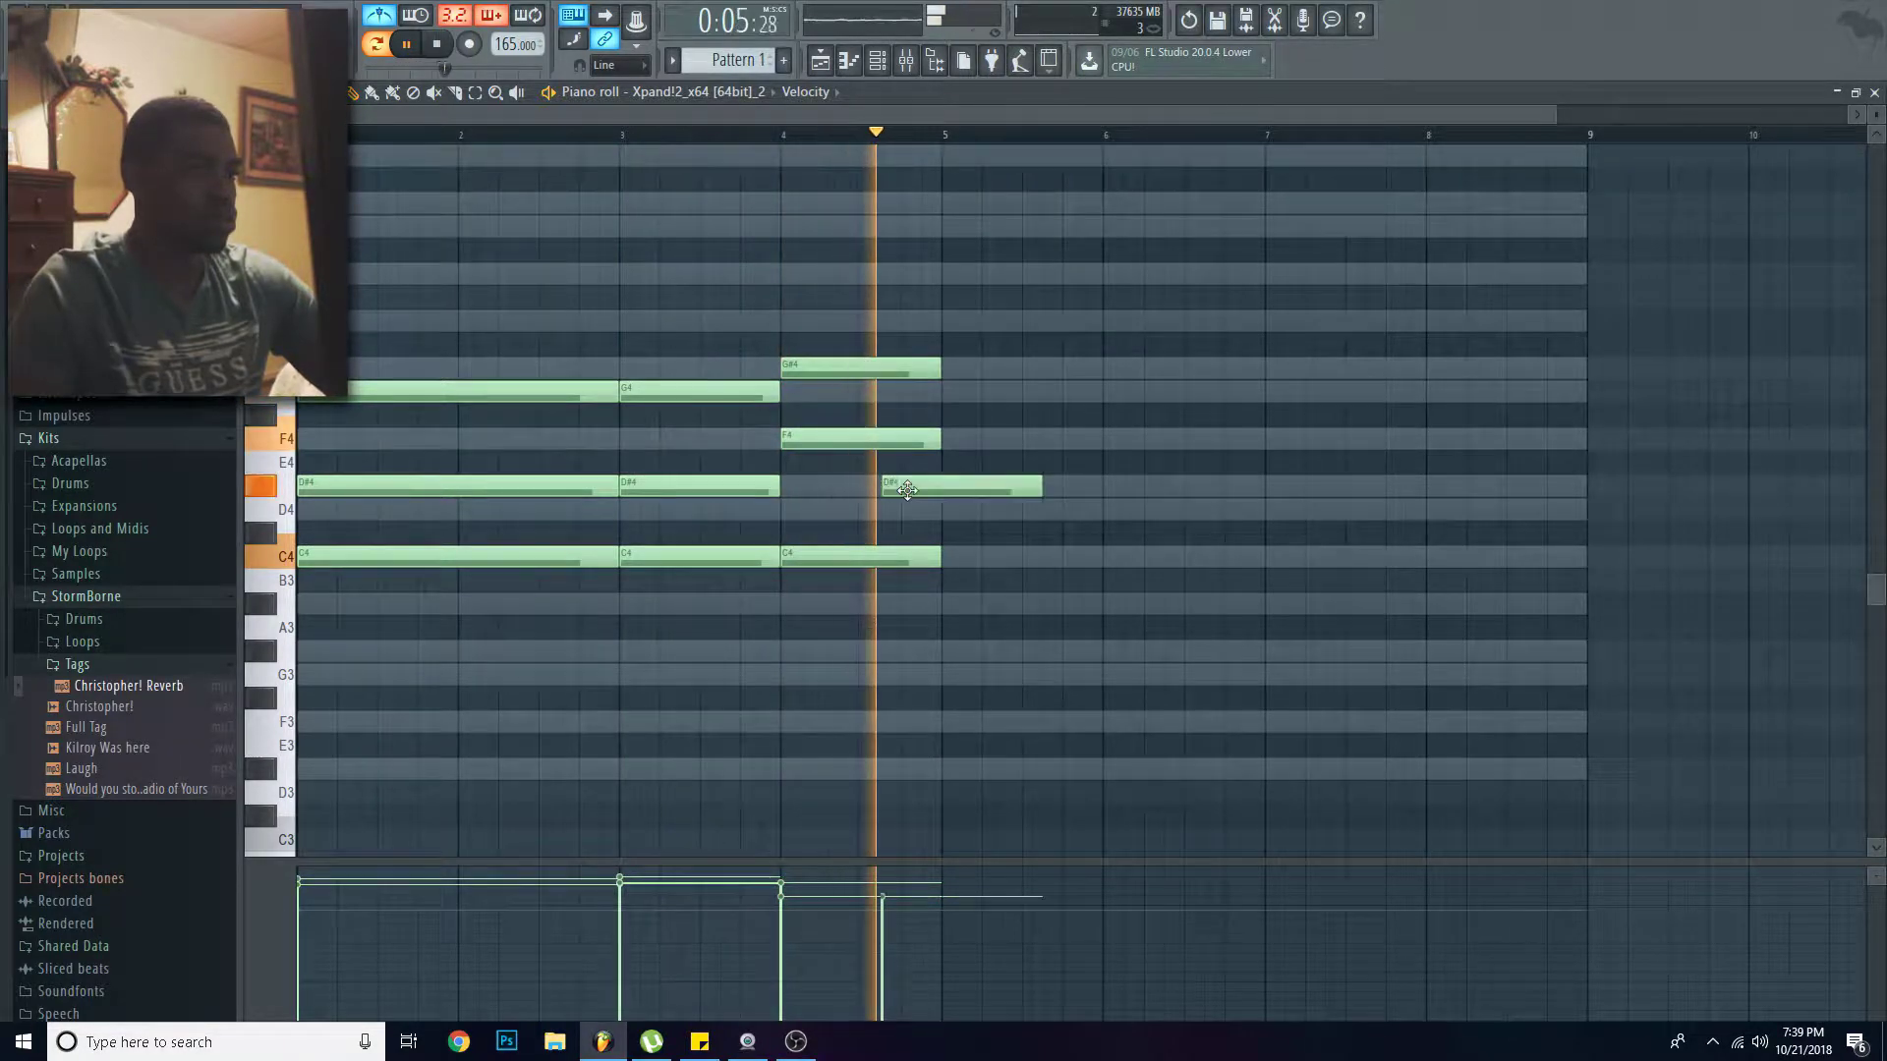
{"action": "key", "text": "space"}
{"action": "left_click_drag", "start_coordinate": [938, 556], "coordinate": [859, 556]}
{"action": "left_click_drag", "start_coordinate": [941, 462], "coordinate": [945, 393]}
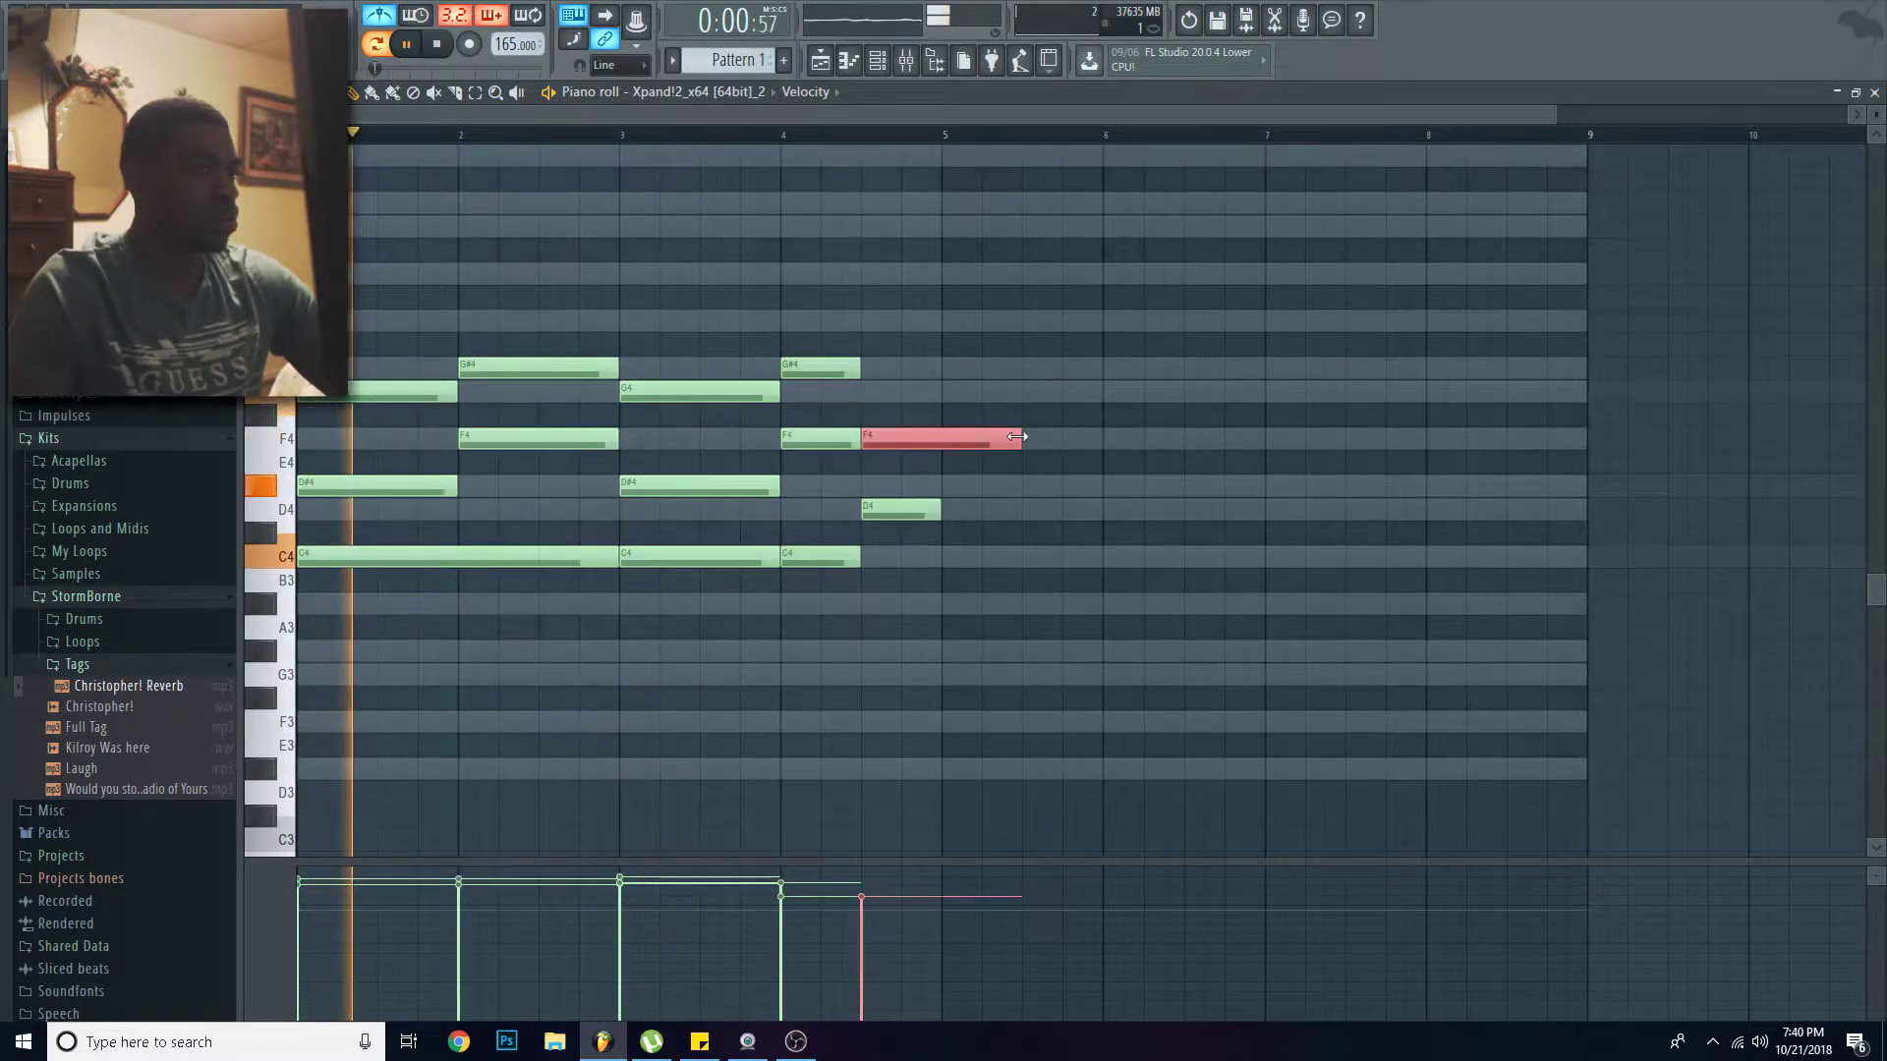
{"action": "left_click_drag", "start_coordinate": [1017, 436], "coordinate": [940, 437]}
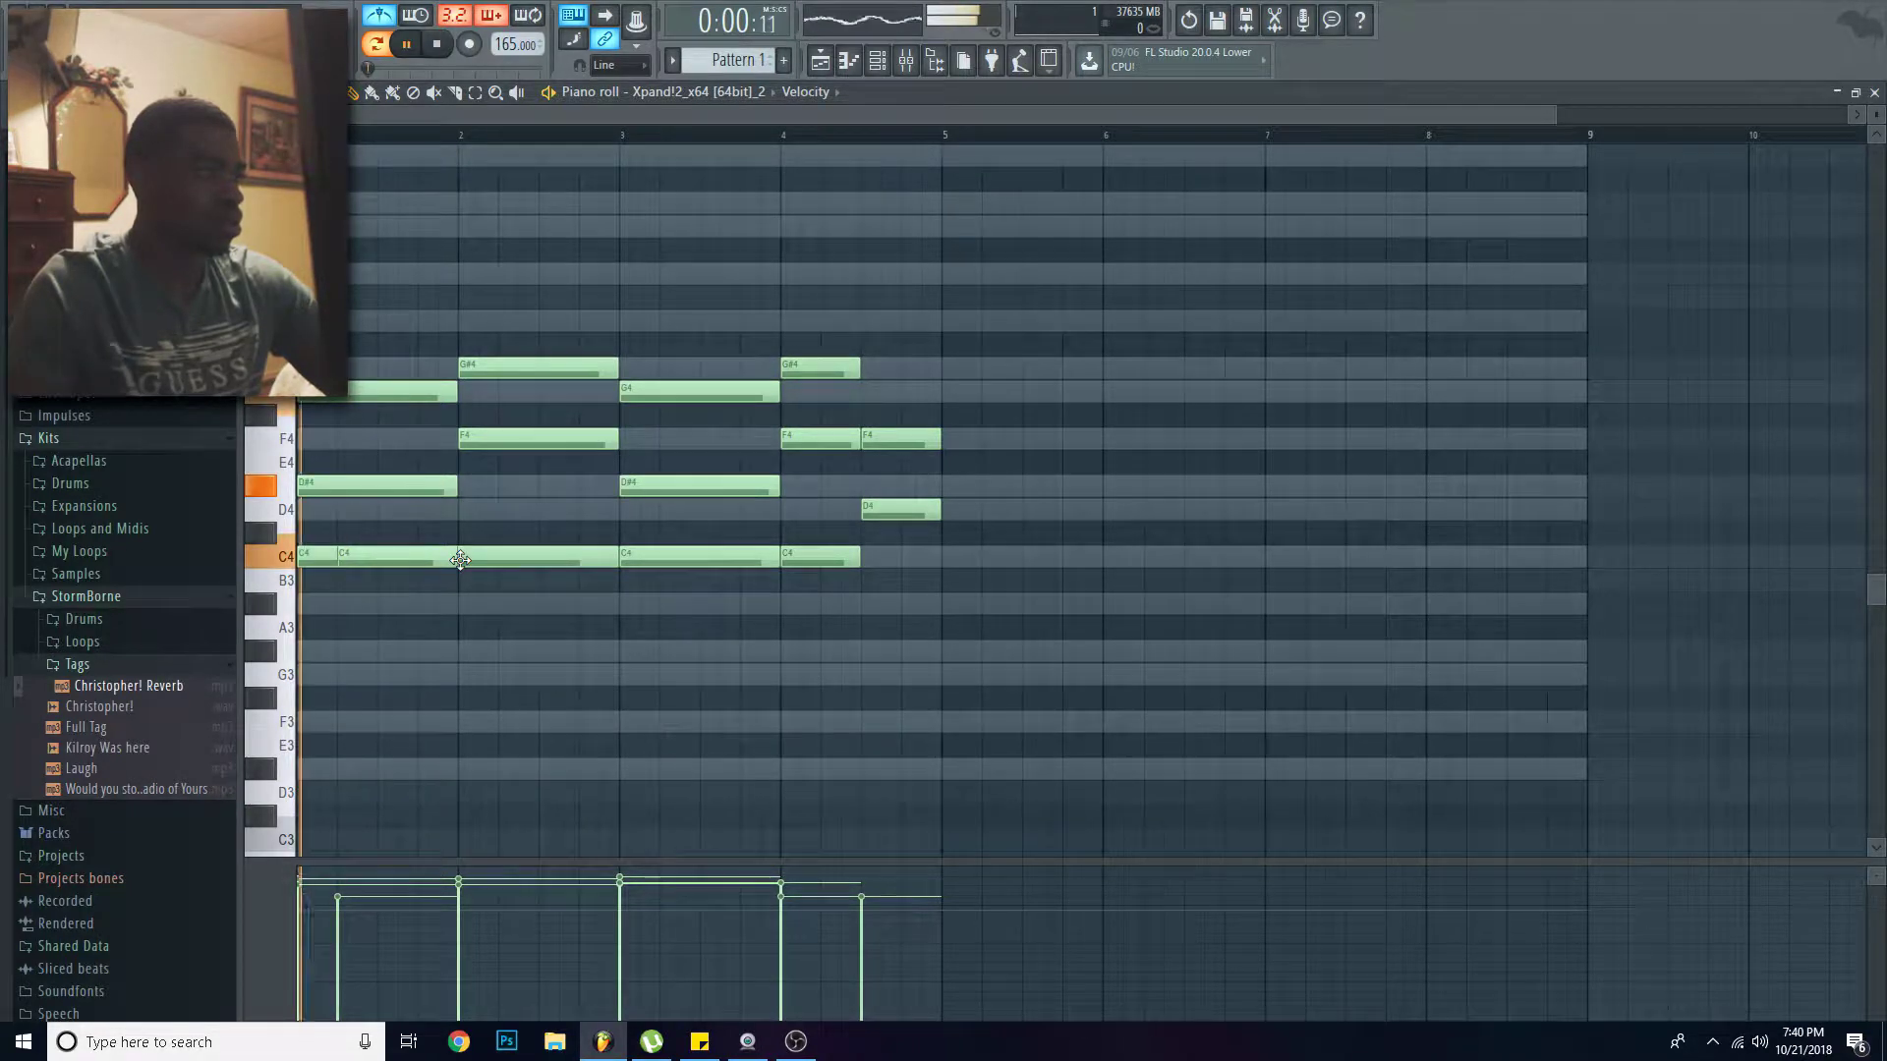
Step: Extend the second C4 note to the end of bar 1 and replace bar 2's long C4 with a low G#3 note
{"action": "key", "text": "space"}
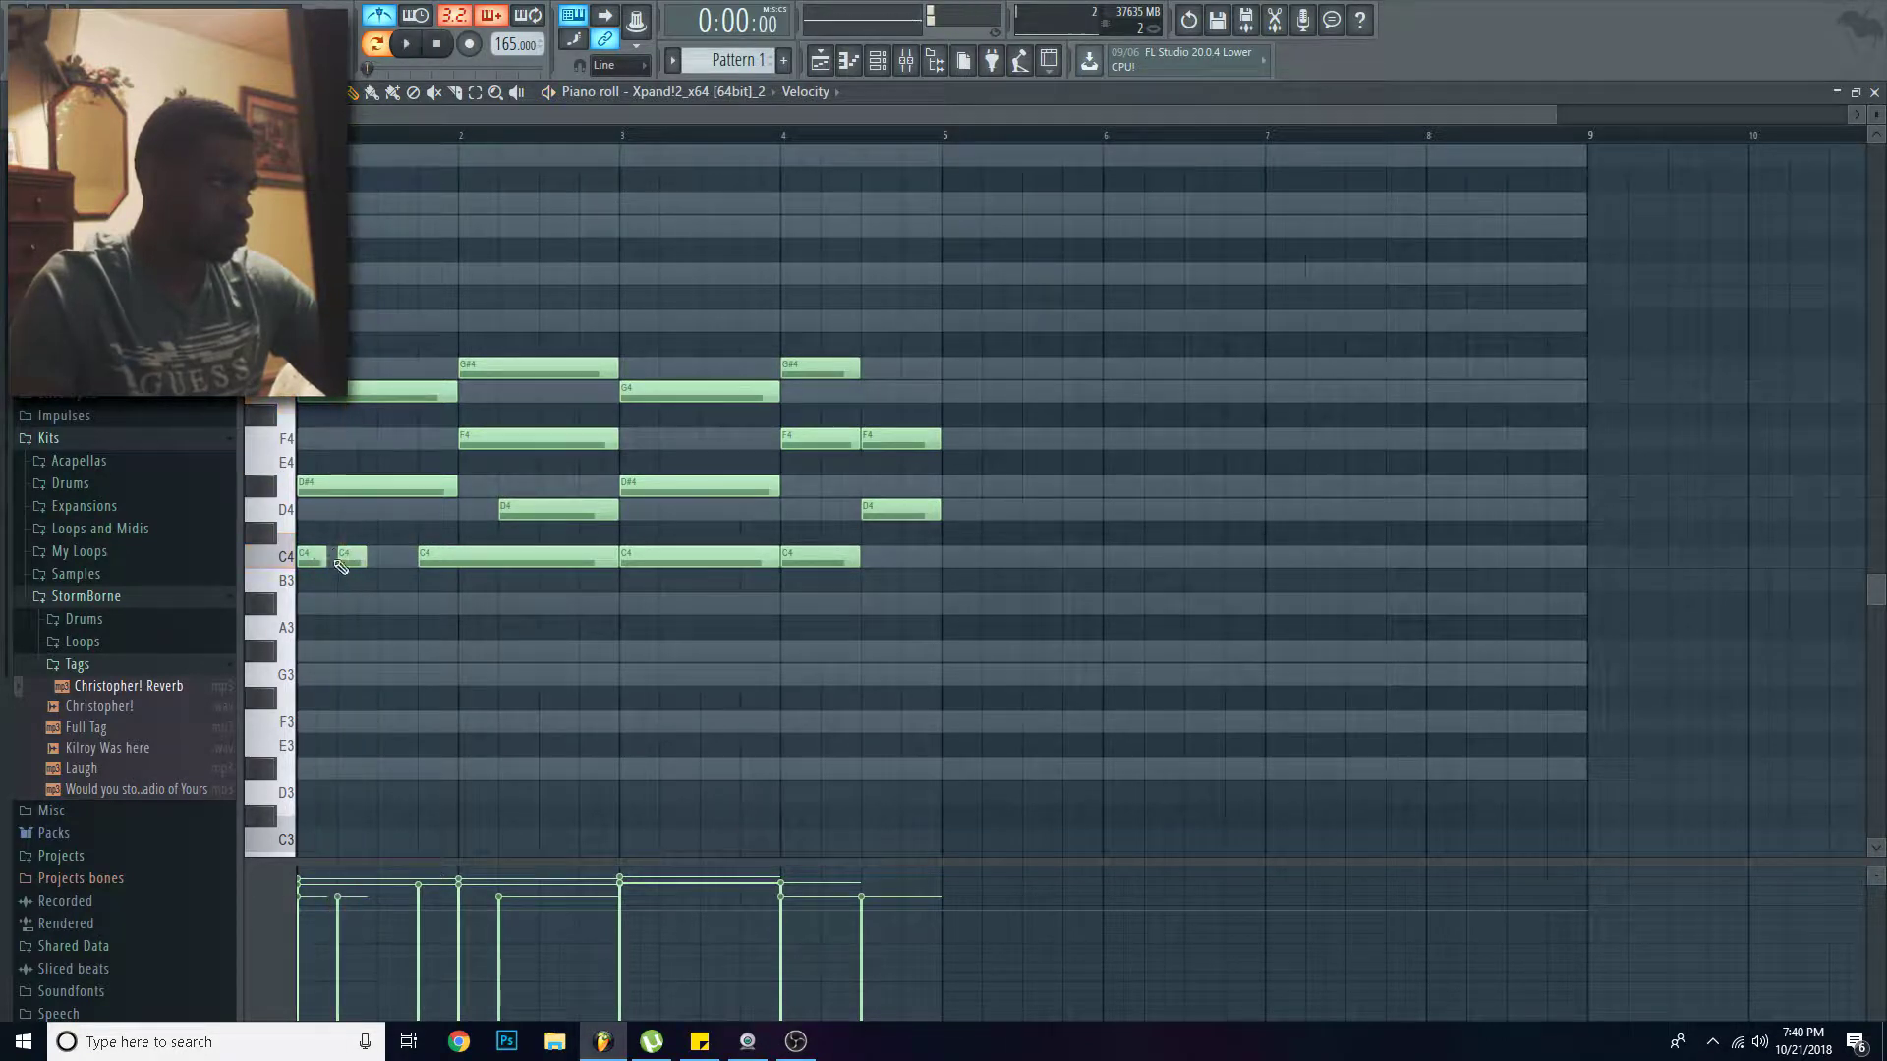
{"action": "left_click_drag", "start_coordinate": [365, 556], "coordinate": [417, 556]}
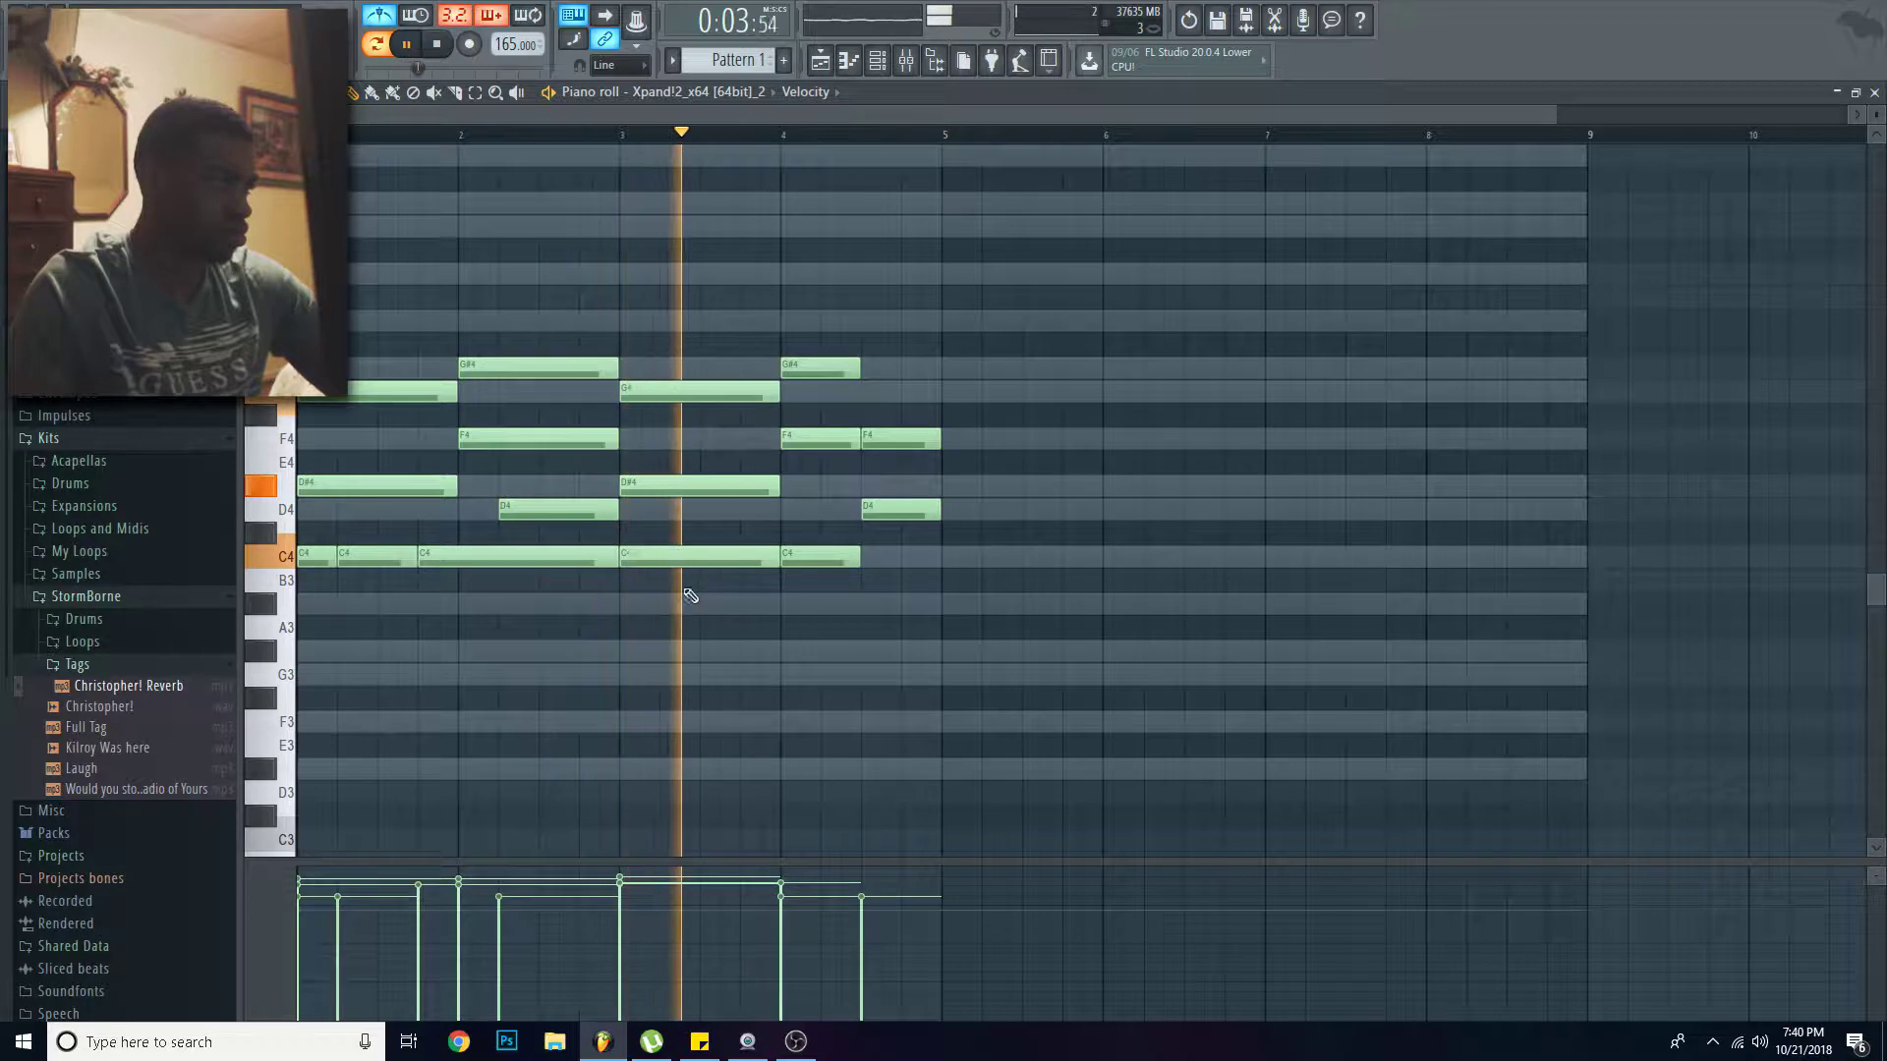
{"action": "right_click", "coordinate": [495, 556]}
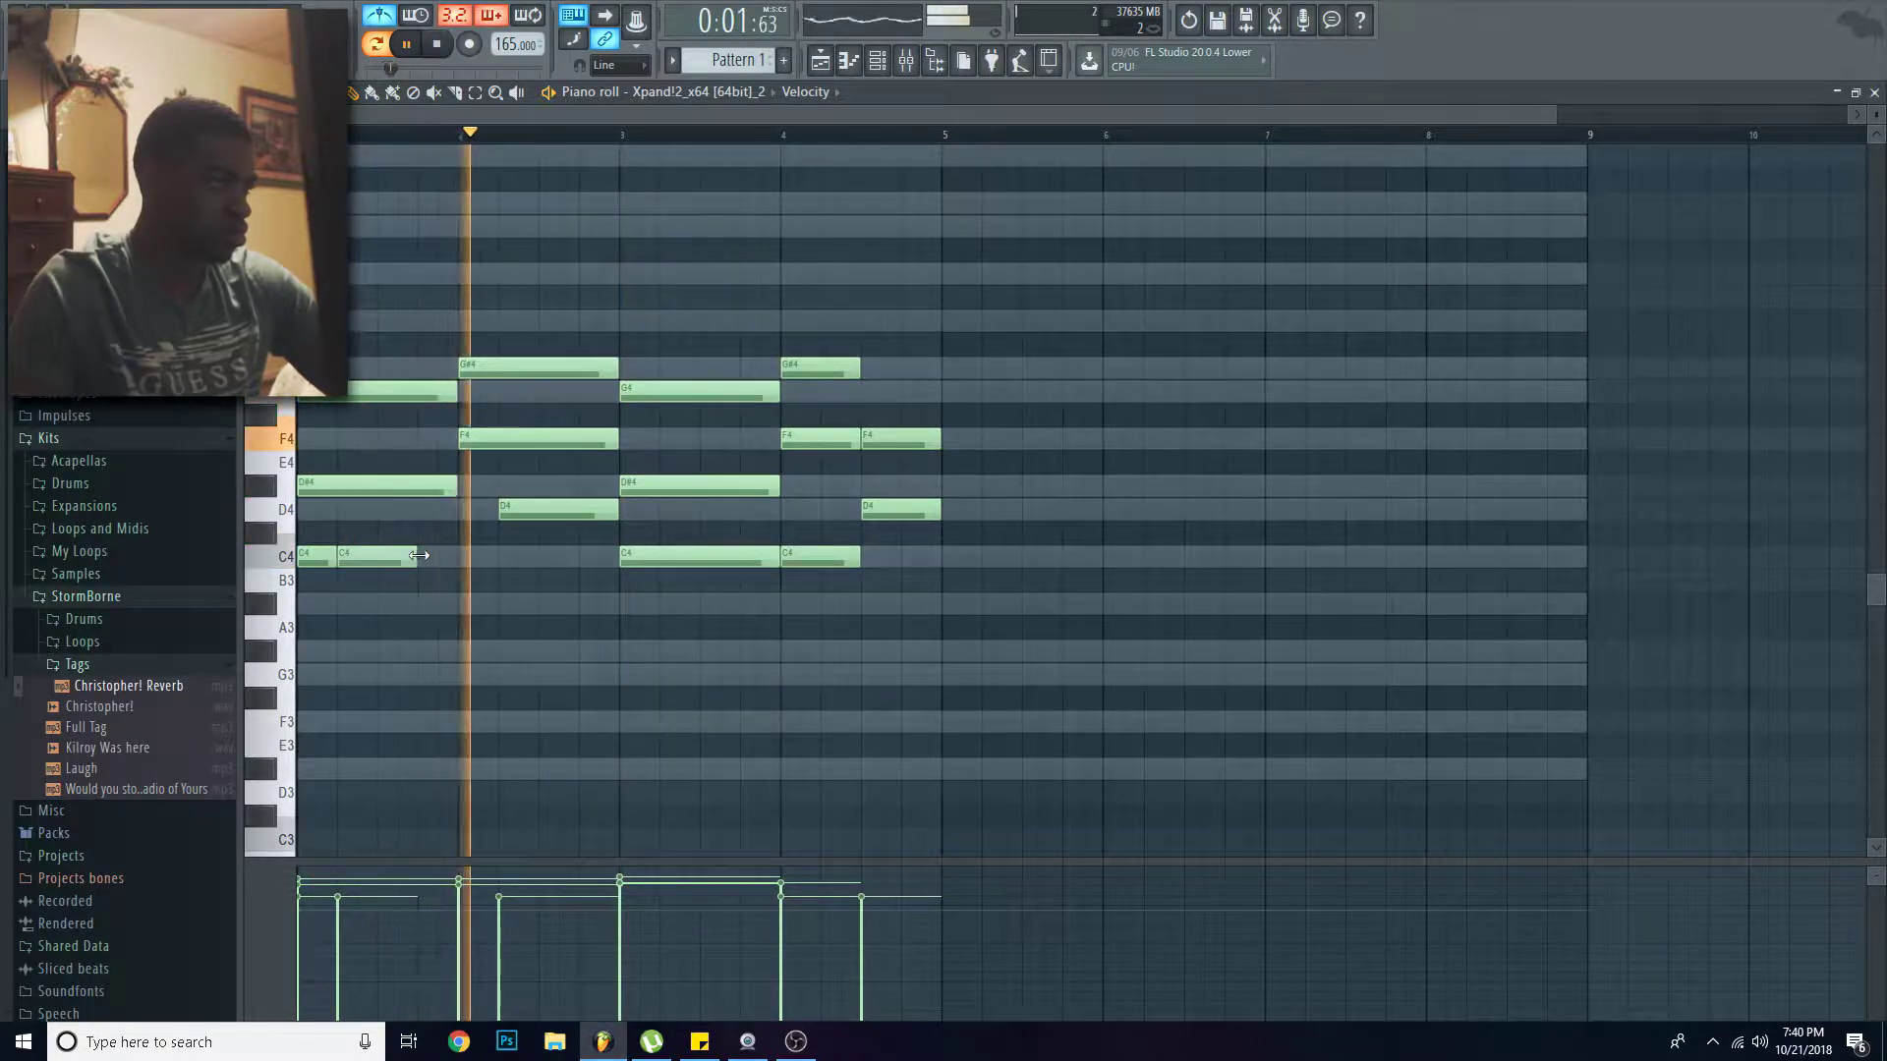
{"action": "left_click", "coordinate": [477, 598]}
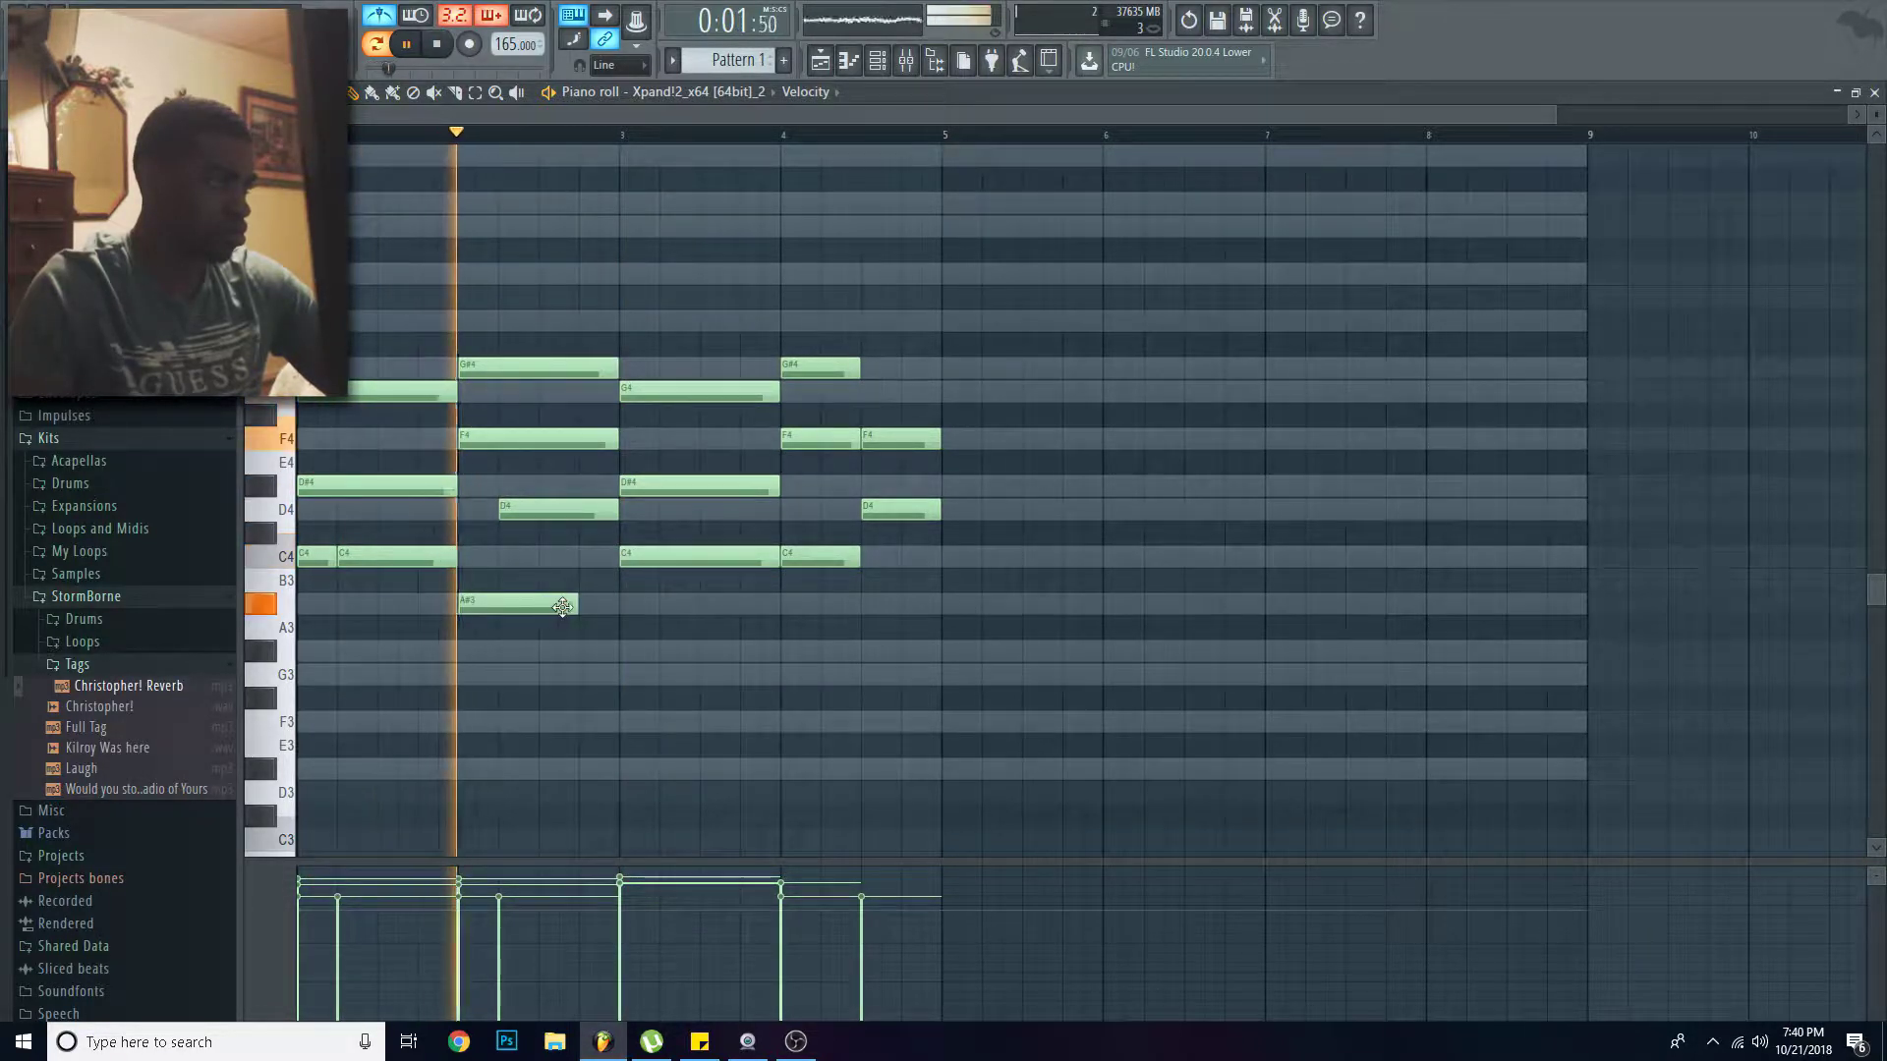
{"action": "left_click_drag", "start_coordinate": [625, 647], "coordinate": [618, 647]}
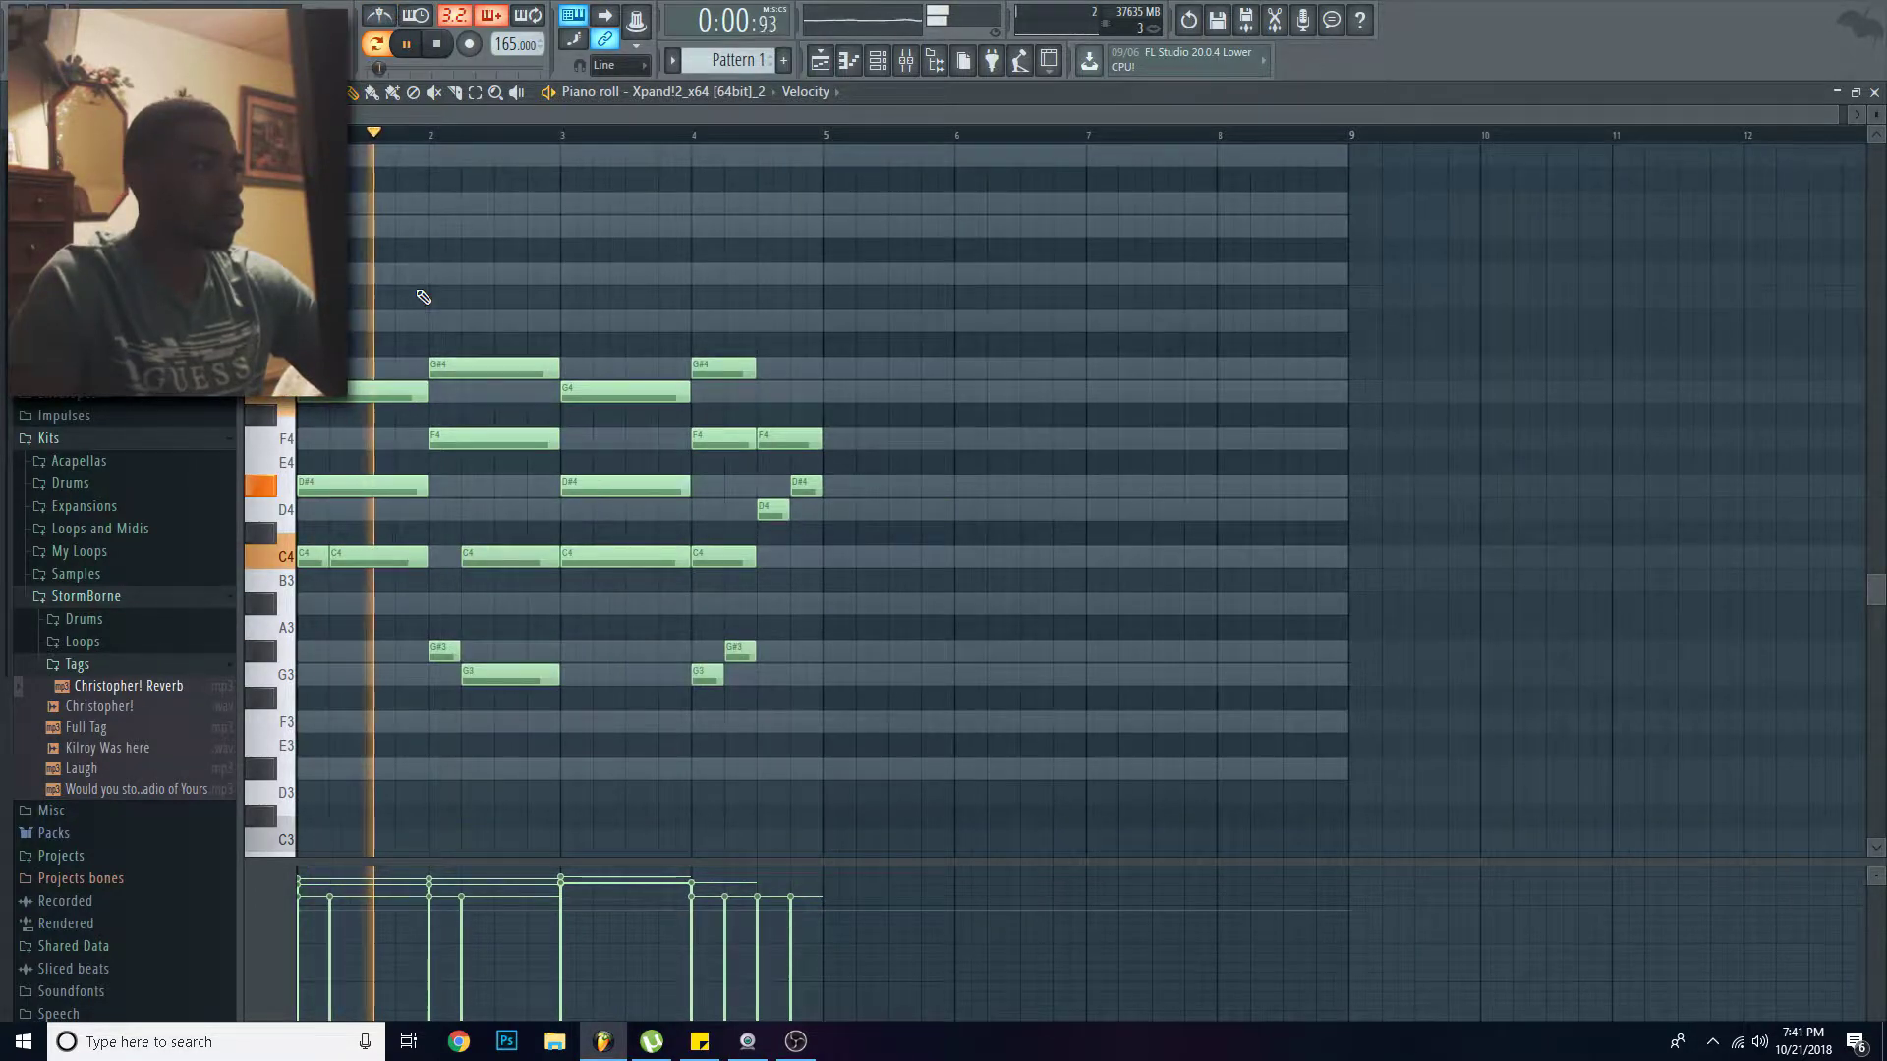
Step: Extend the G#4 note in bar 4 to the start of bar 5 and check the pattern by playback
{"action": "scroll", "coordinate": [423, 297], "scroll_direction": "down", "scroll_amount": 1}
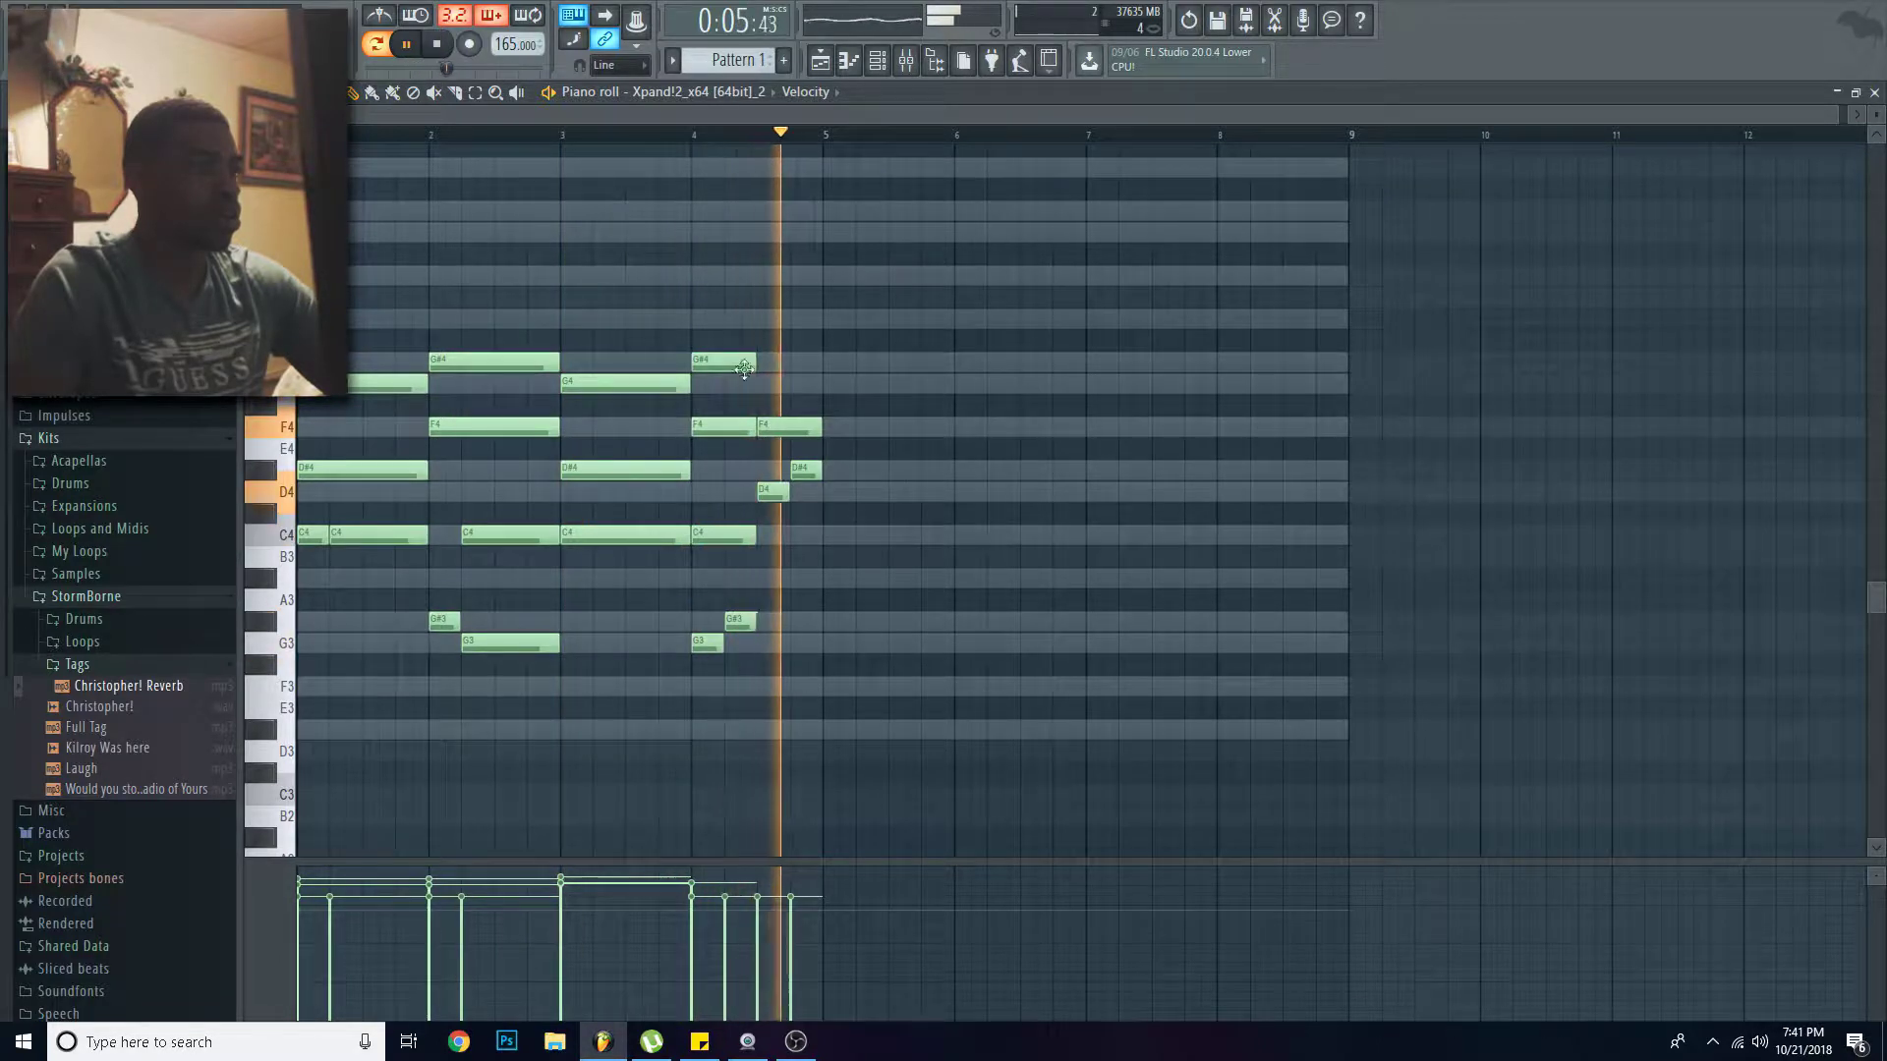
{"action": "key", "text": "space"}
{"action": "left_click_drag", "start_coordinate": [759, 357], "coordinate": [822, 358]}
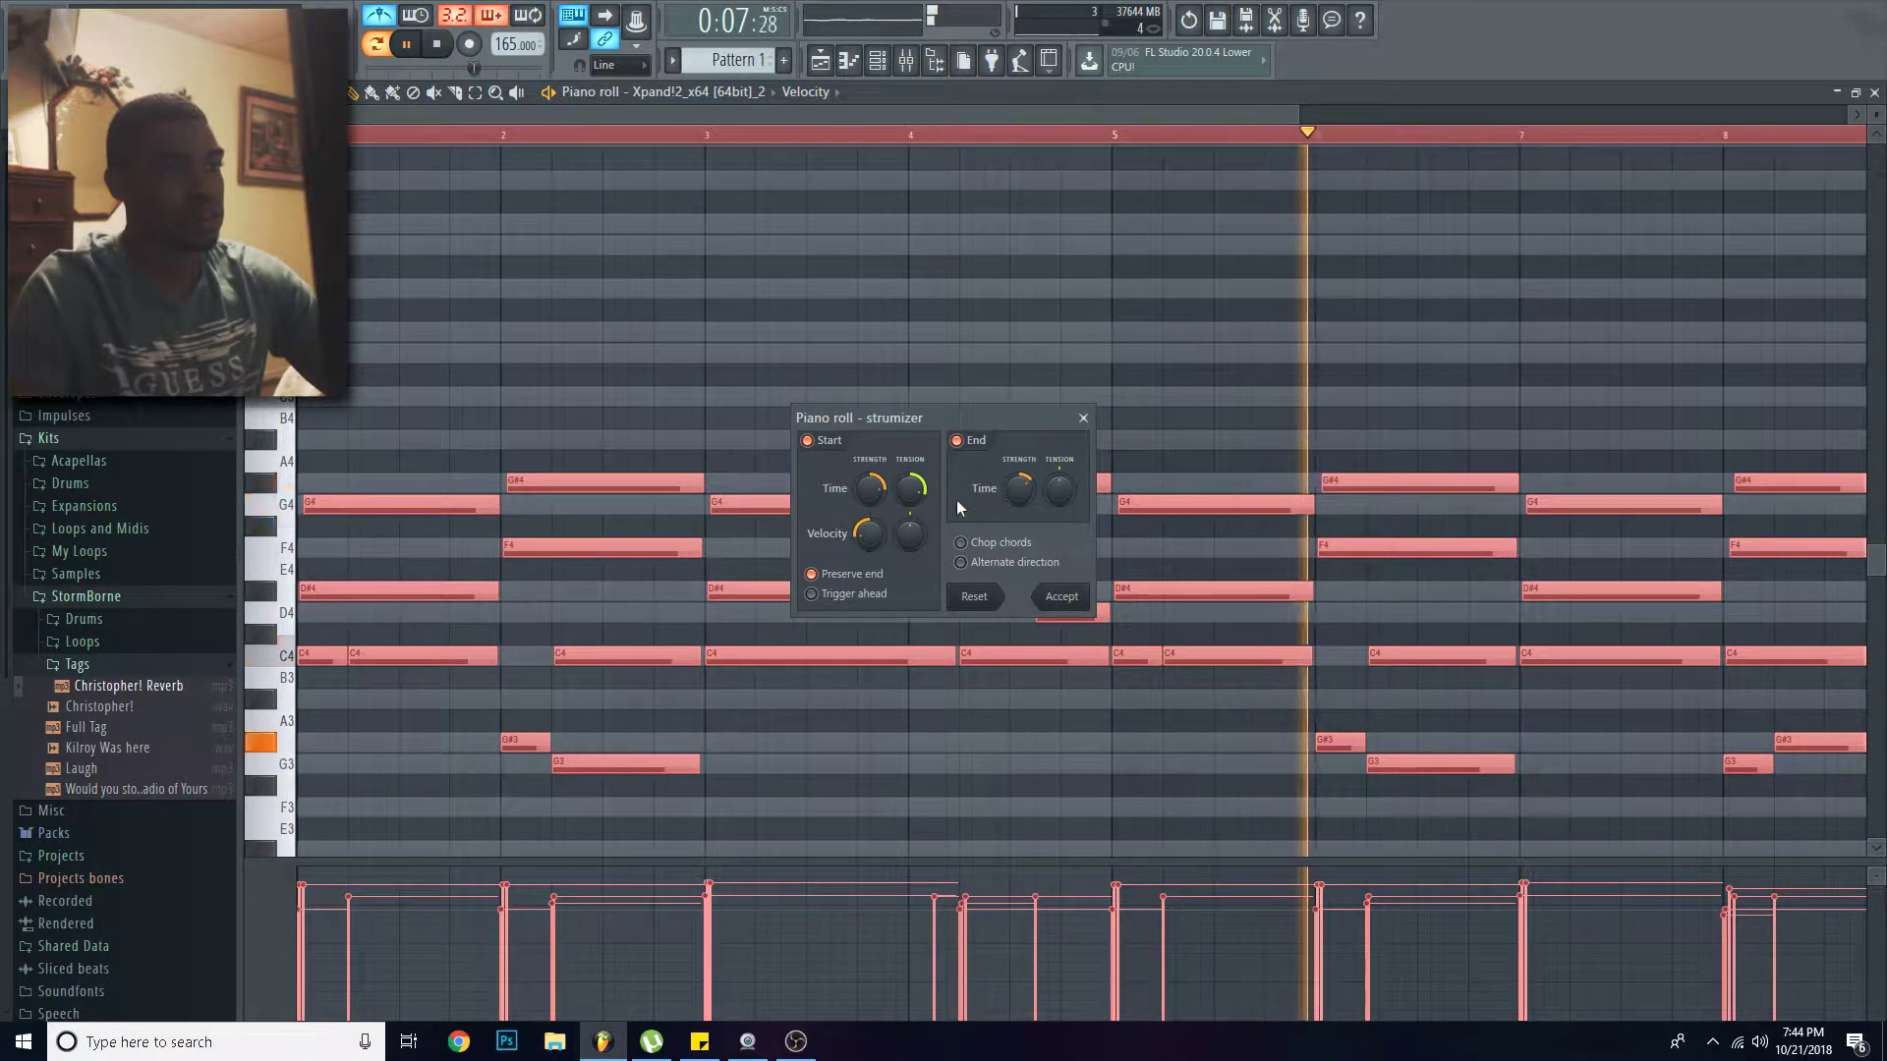
{"action": "key", "text": "space"}
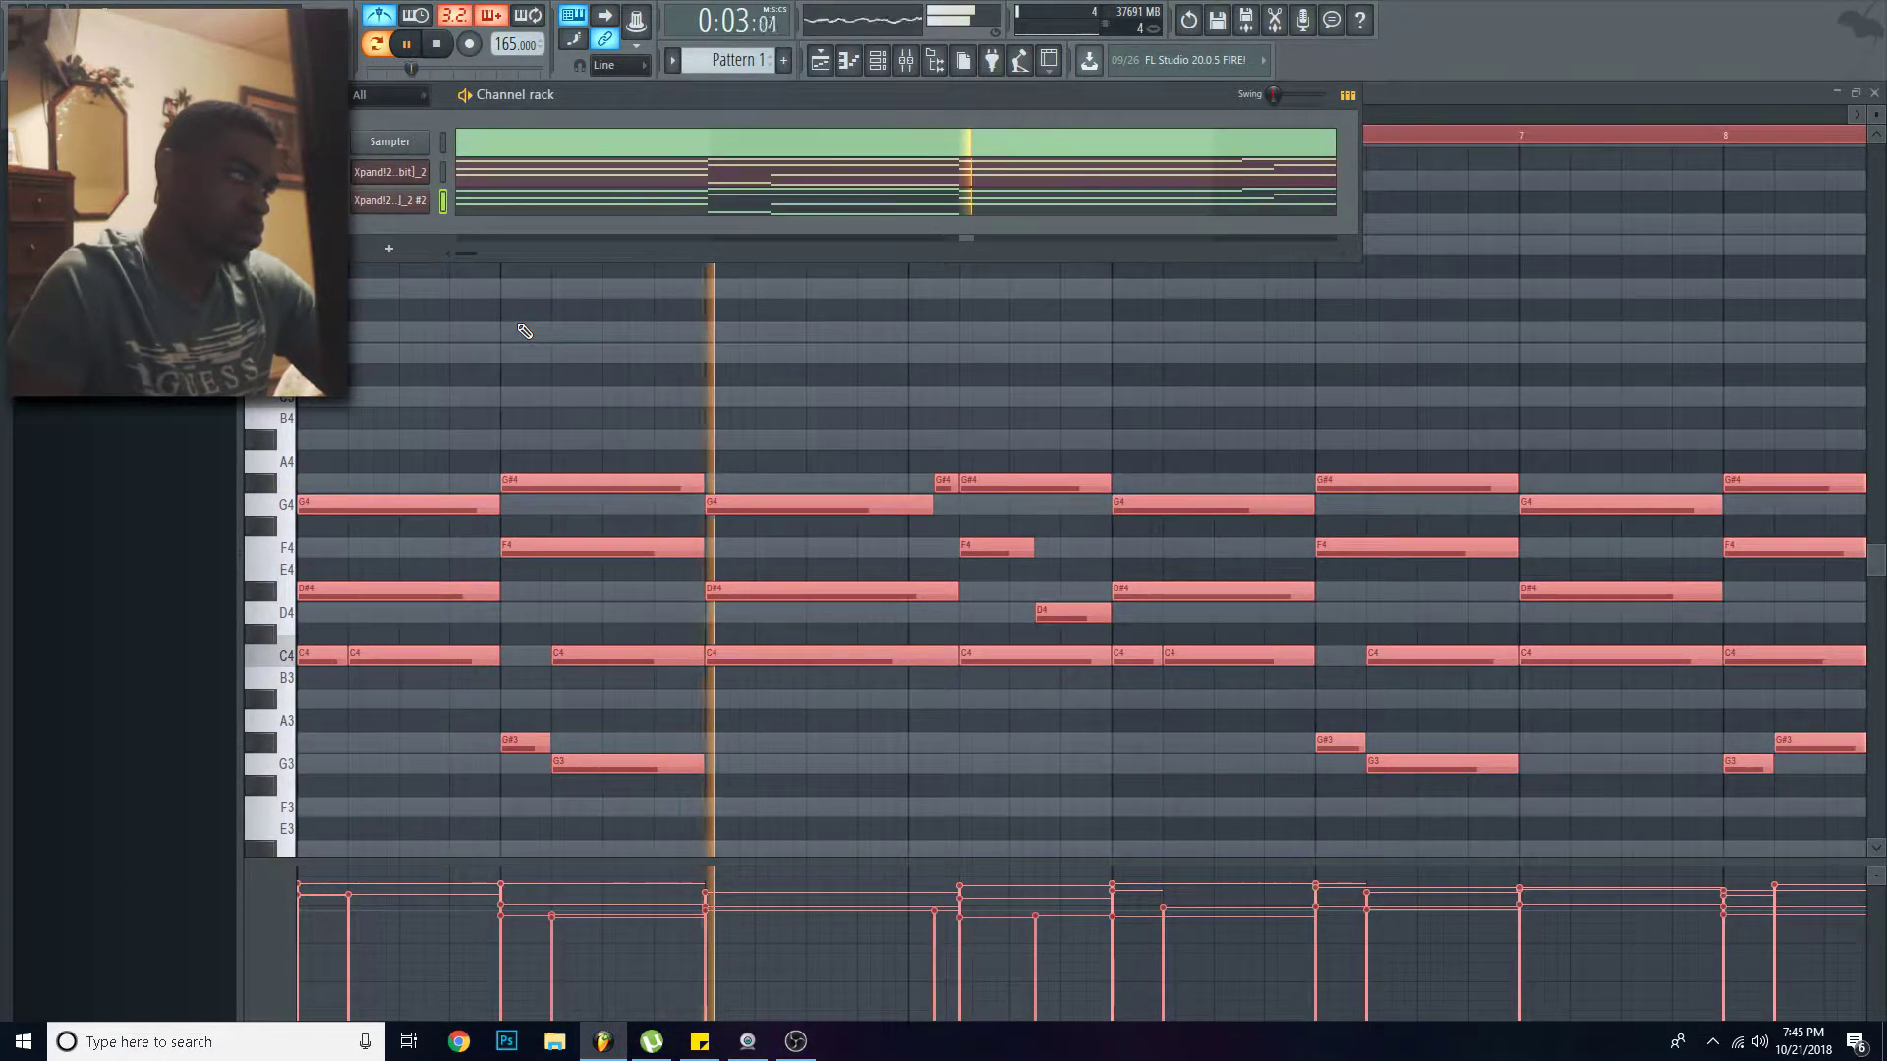
Step: Try transposing all notes of the Xpand!2 pattern up one octave, and move them back down an octave
{"action": "left_click", "coordinate": [666, 324]}
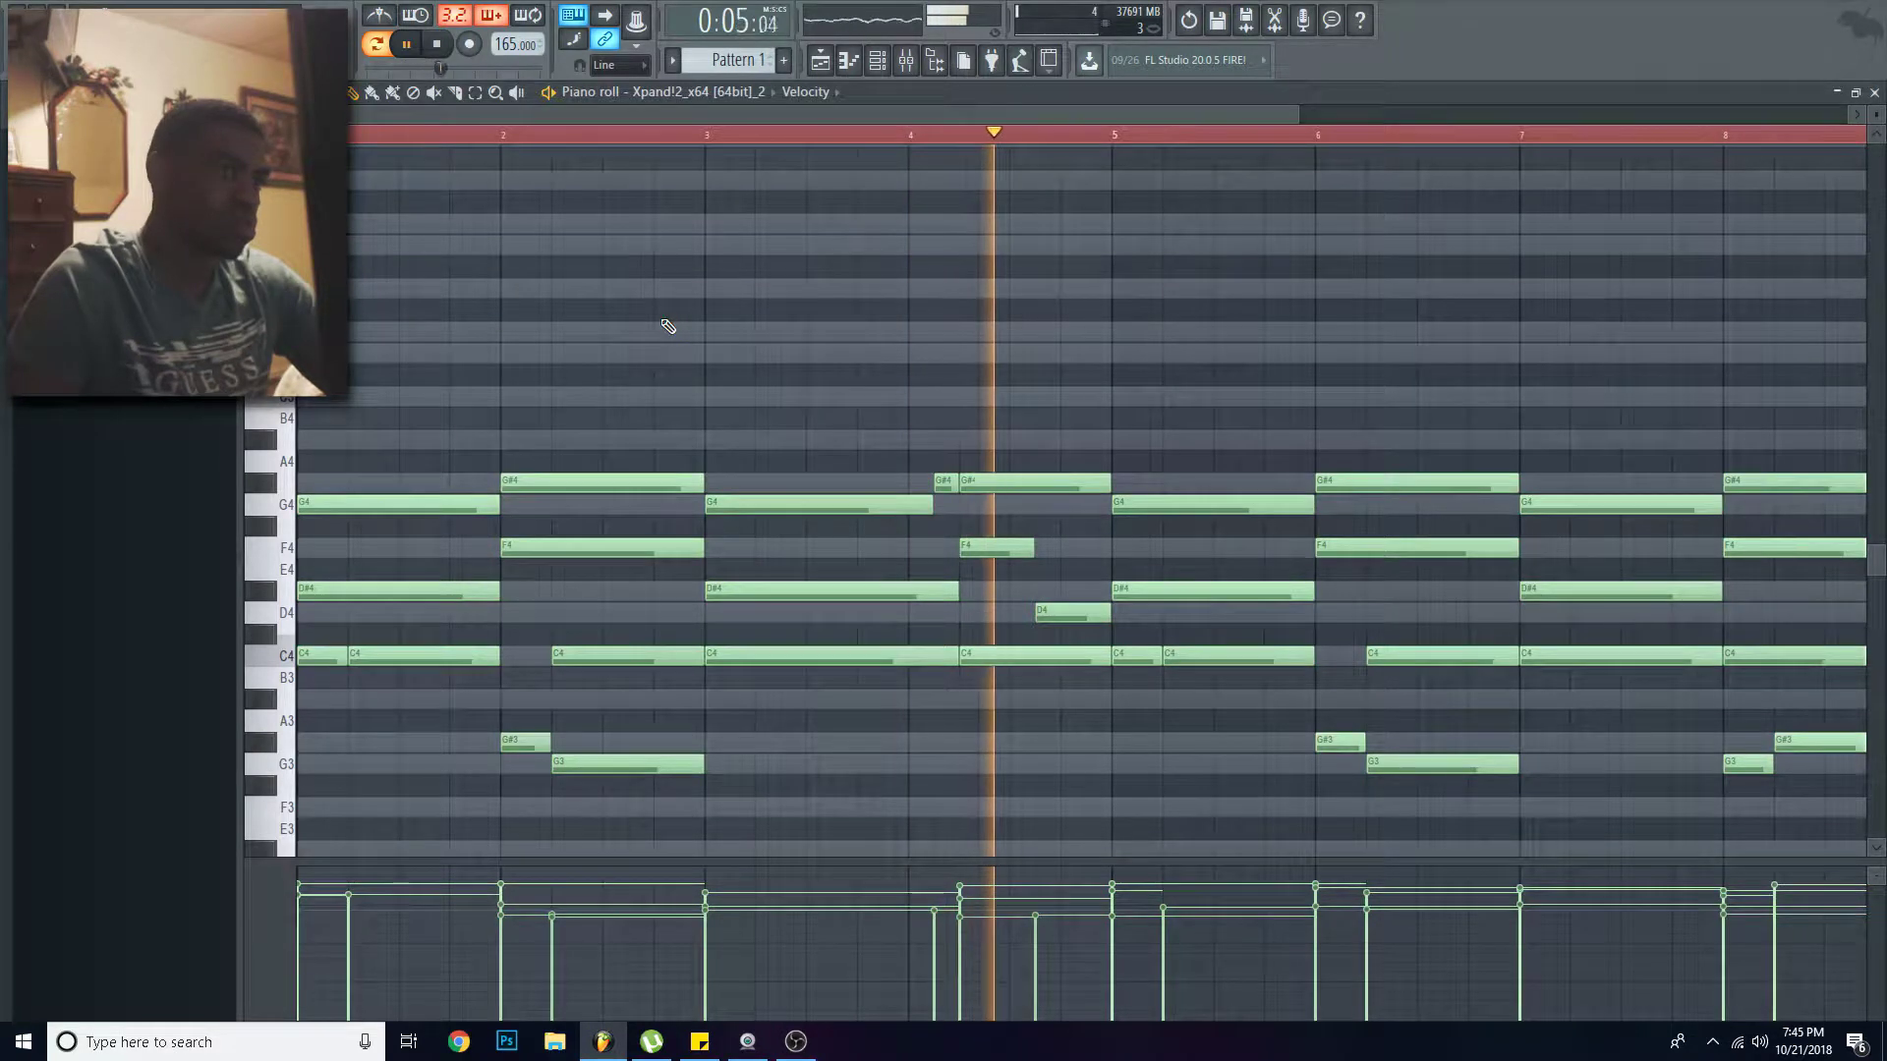
{"action": "scroll", "coordinate": [668, 326], "scroll_direction": "down", "scroll_amount": 3}
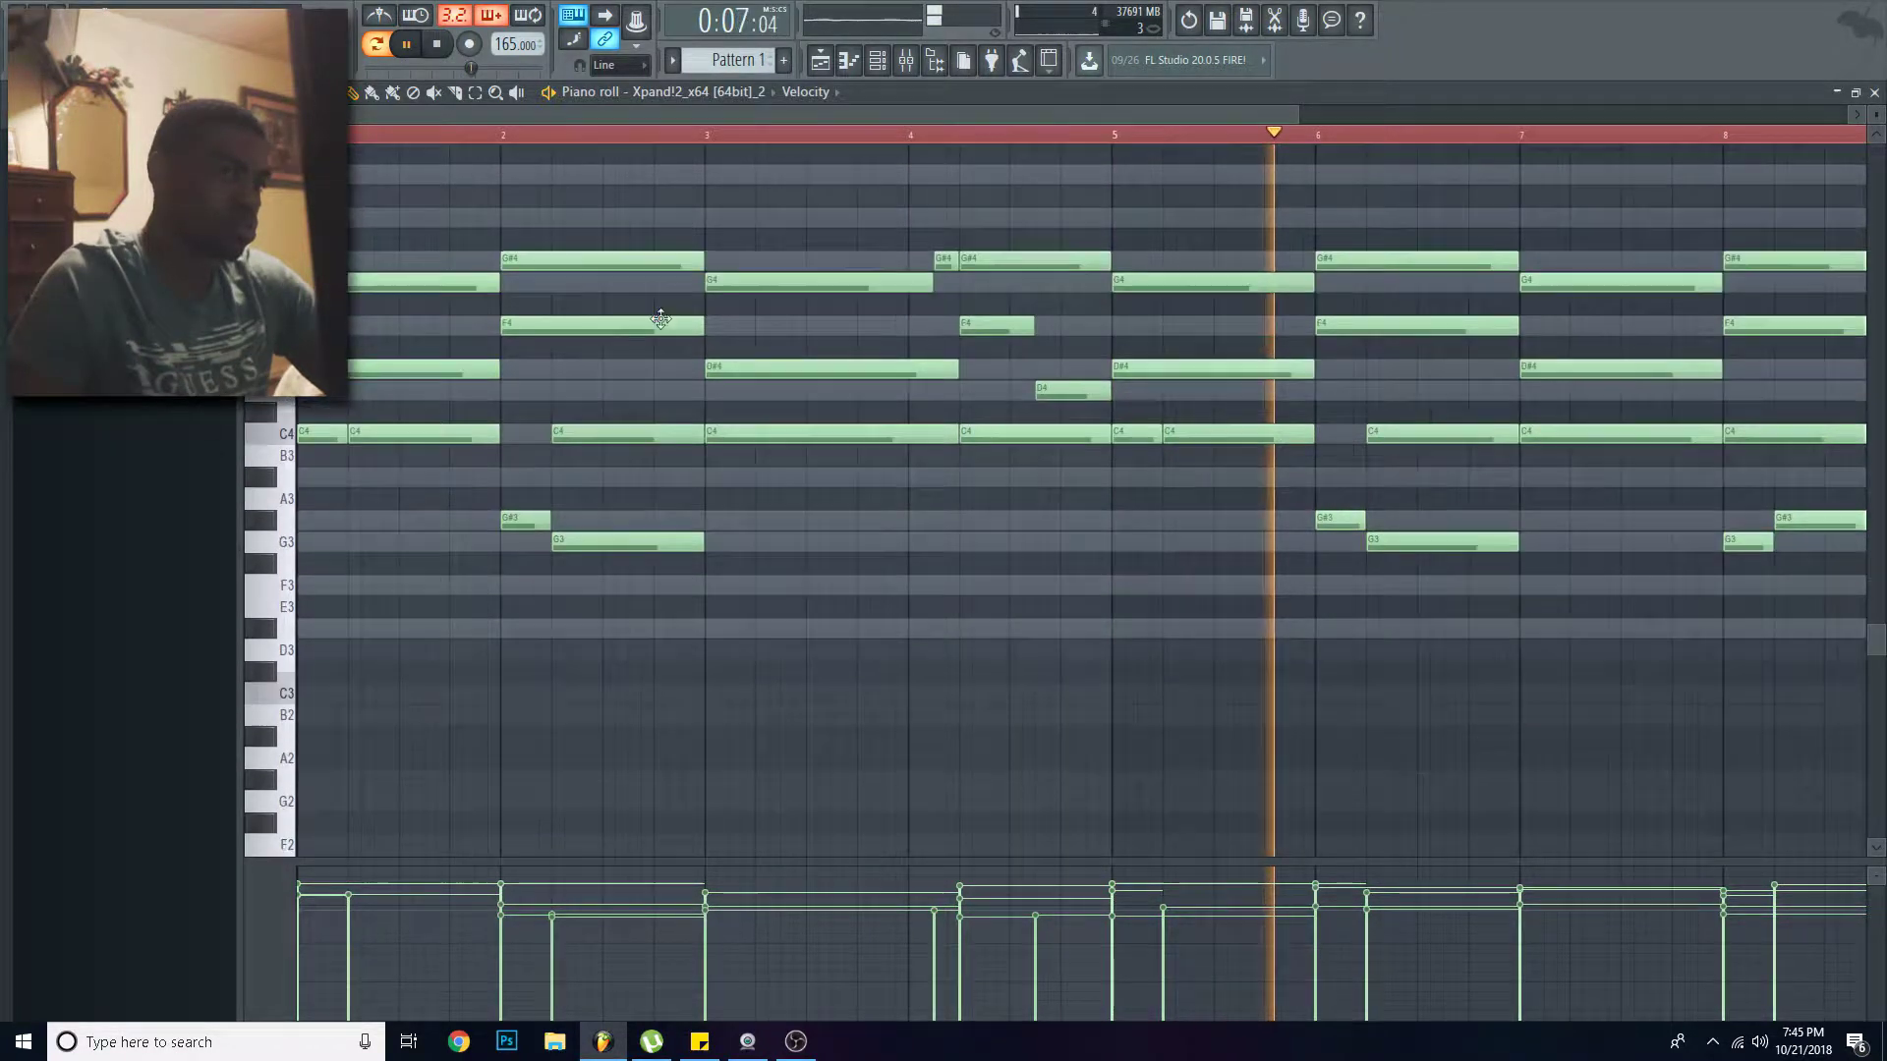
{"action": "key", "text": "ctrl+a"}
{"action": "key", "text": "ctrl+Up"}
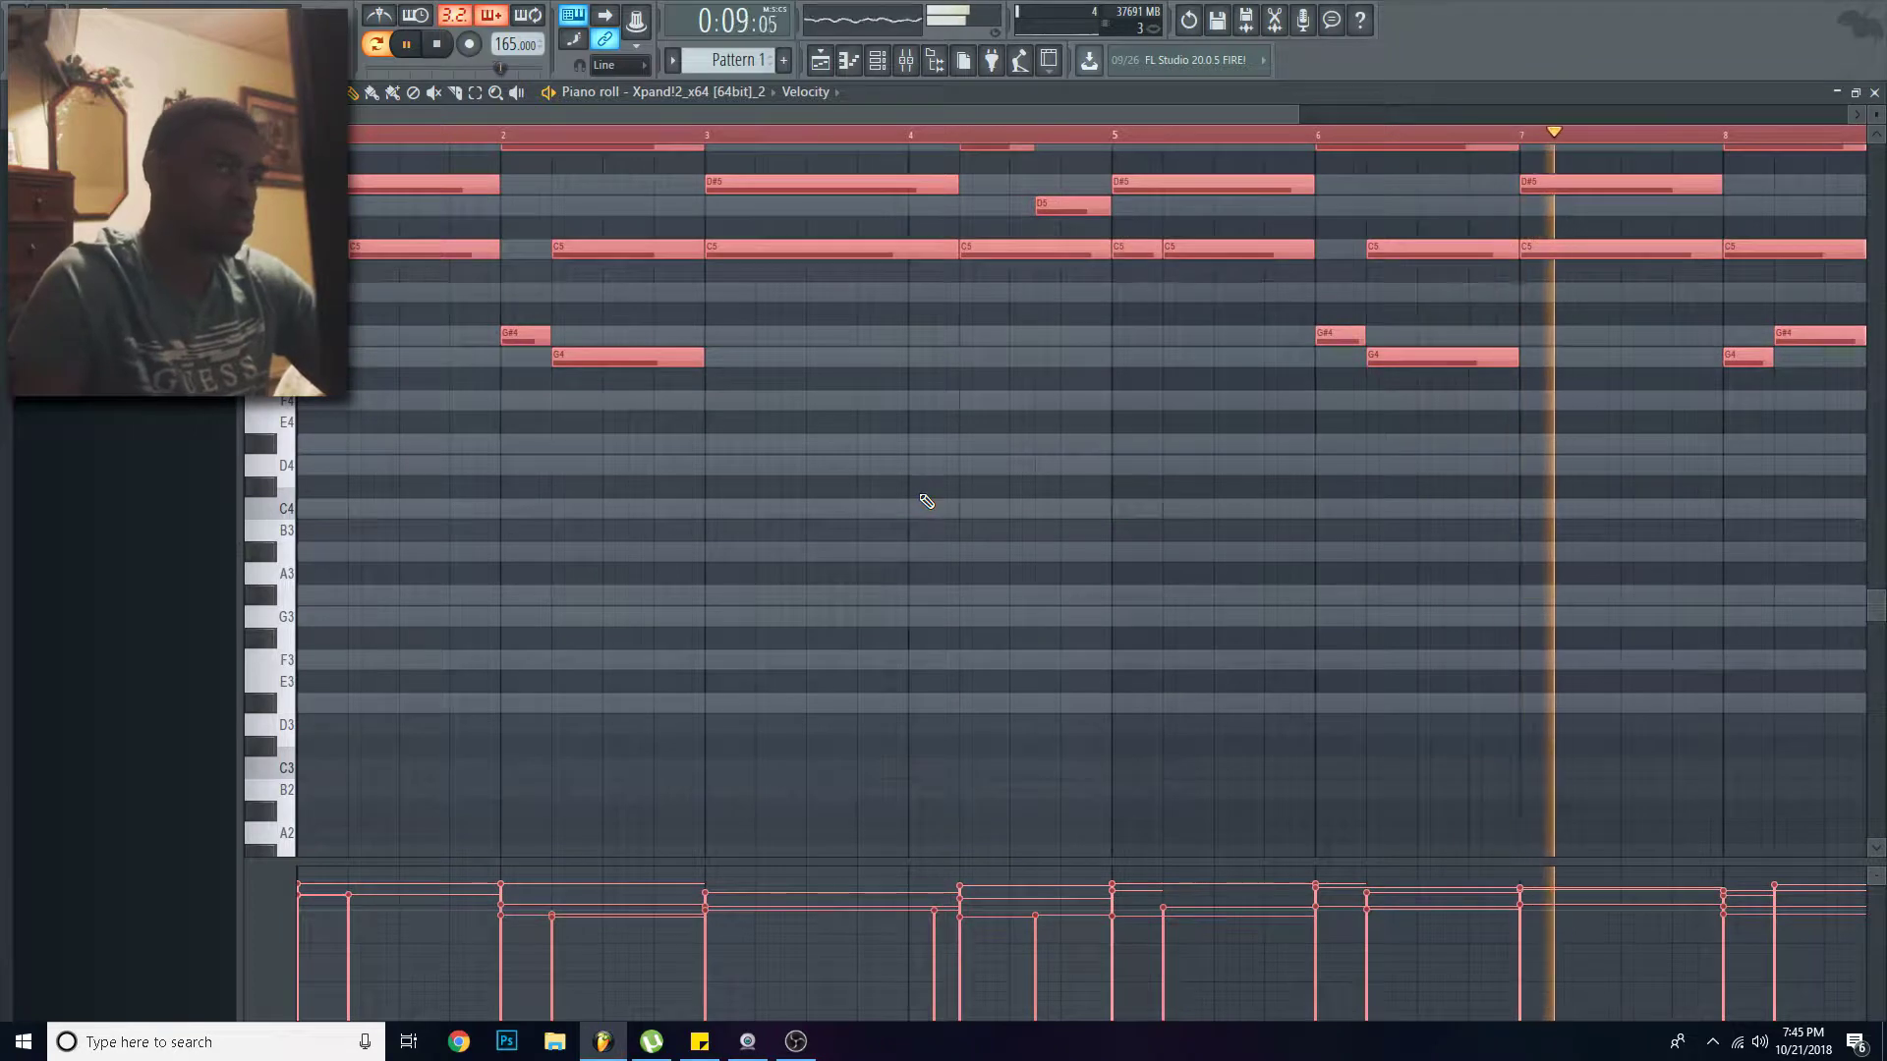
{"action": "scroll", "coordinate": [913, 530], "scroll_direction": "down", "scroll_amount": 2, "text": "ctrl"}
{"action": "scroll", "coordinate": [836, 344], "scroll_direction": "up", "scroll_amount": 3}
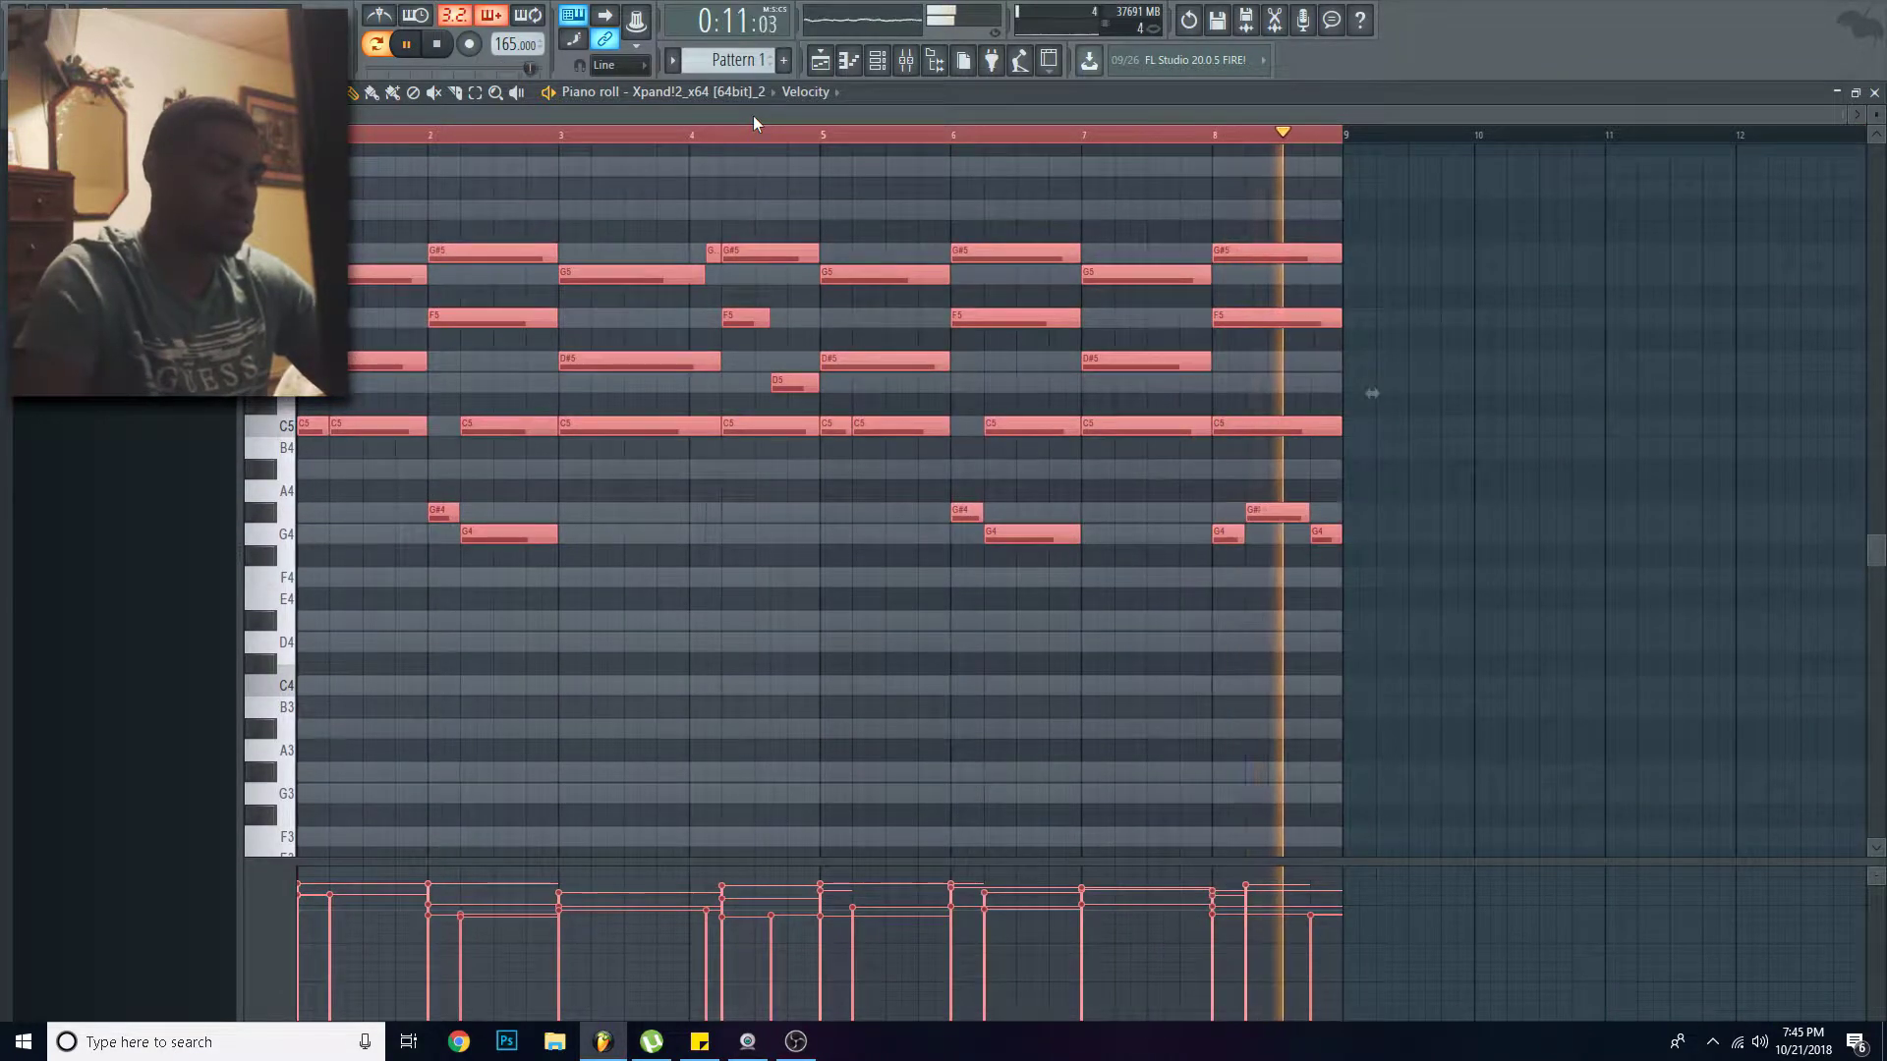
{"action": "key", "text": "ctrl+Down"}
{"action": "scroll", "coordinate": [897, 108], "scroll_direction": "down", "scroll_amount": 2}
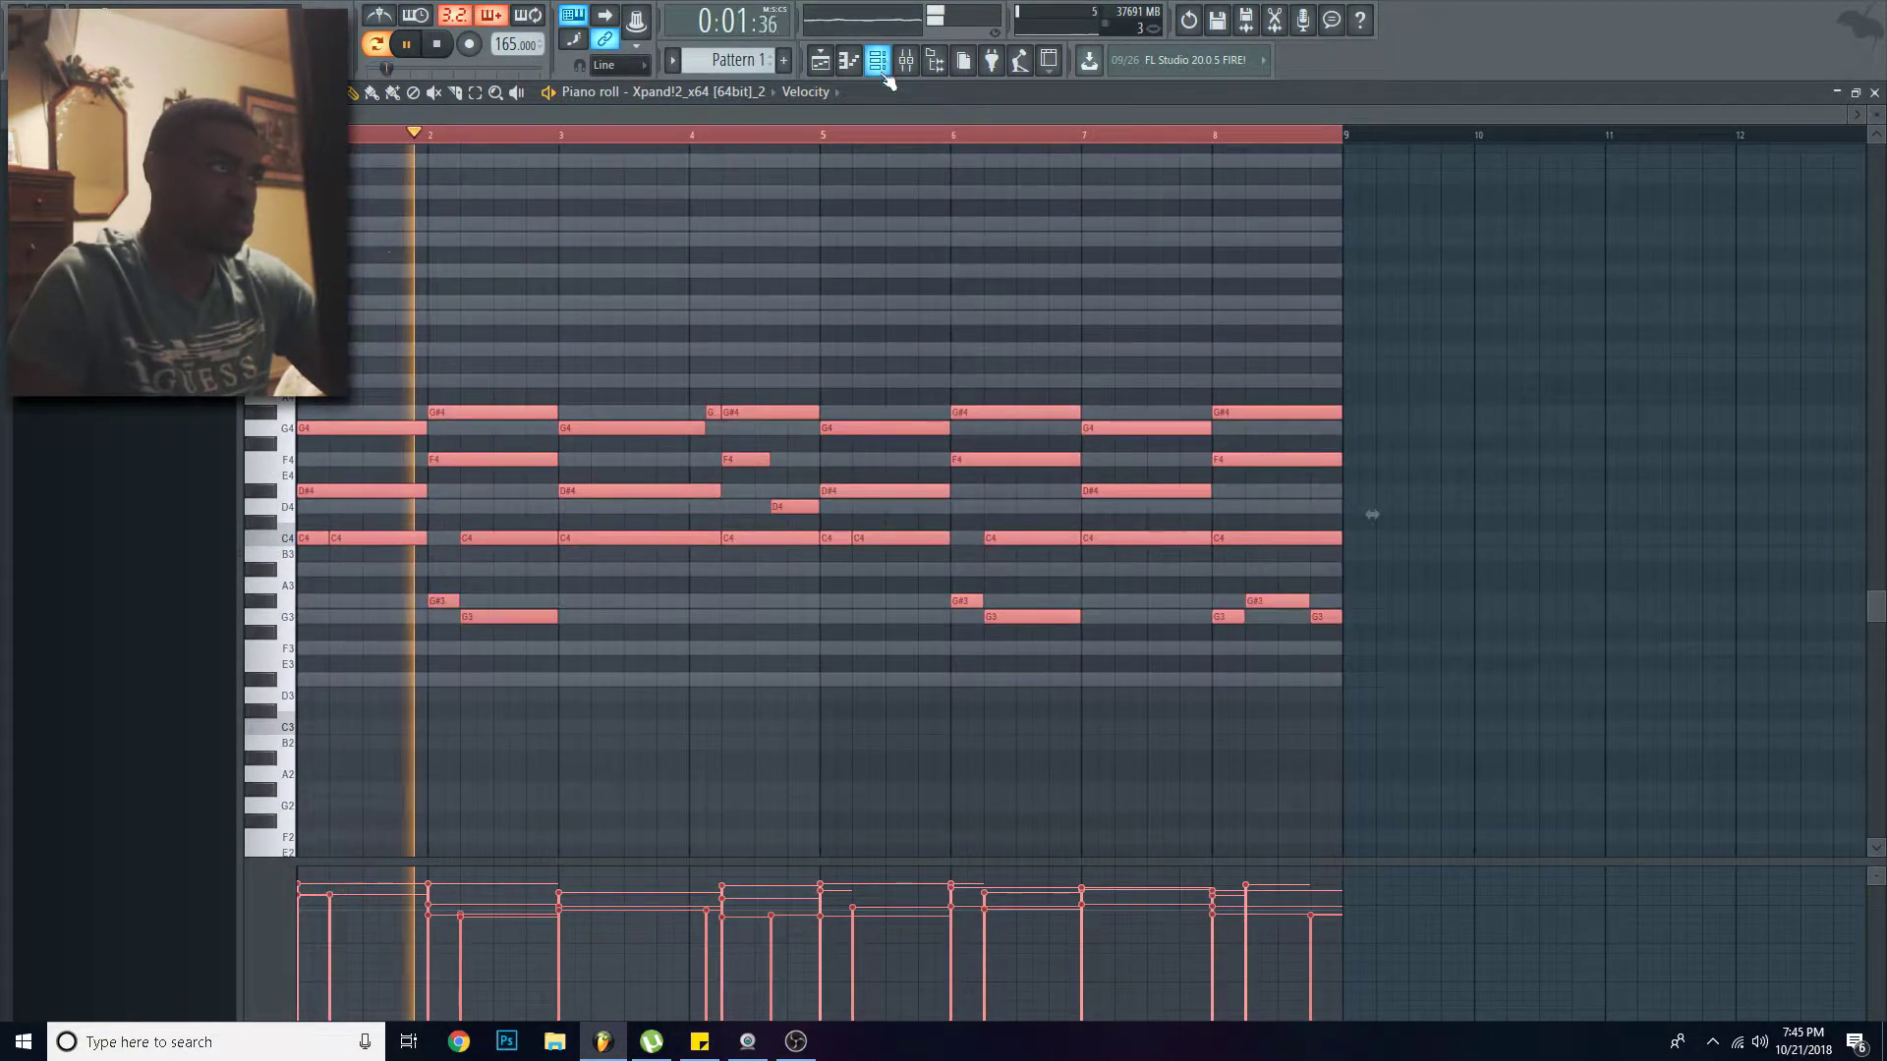
Step: Try a long high note on A#4 and C5 above the bar 2 chord while playing the pattern
{"action": "left_click", "coordinate": [397, 178]}
{"action": "key", "text": "space"}
{"action": "scroll", "coordinate": [409, 176], "scroll_direction": "up", "scroll_amount": 2, "text": "ctrl"}
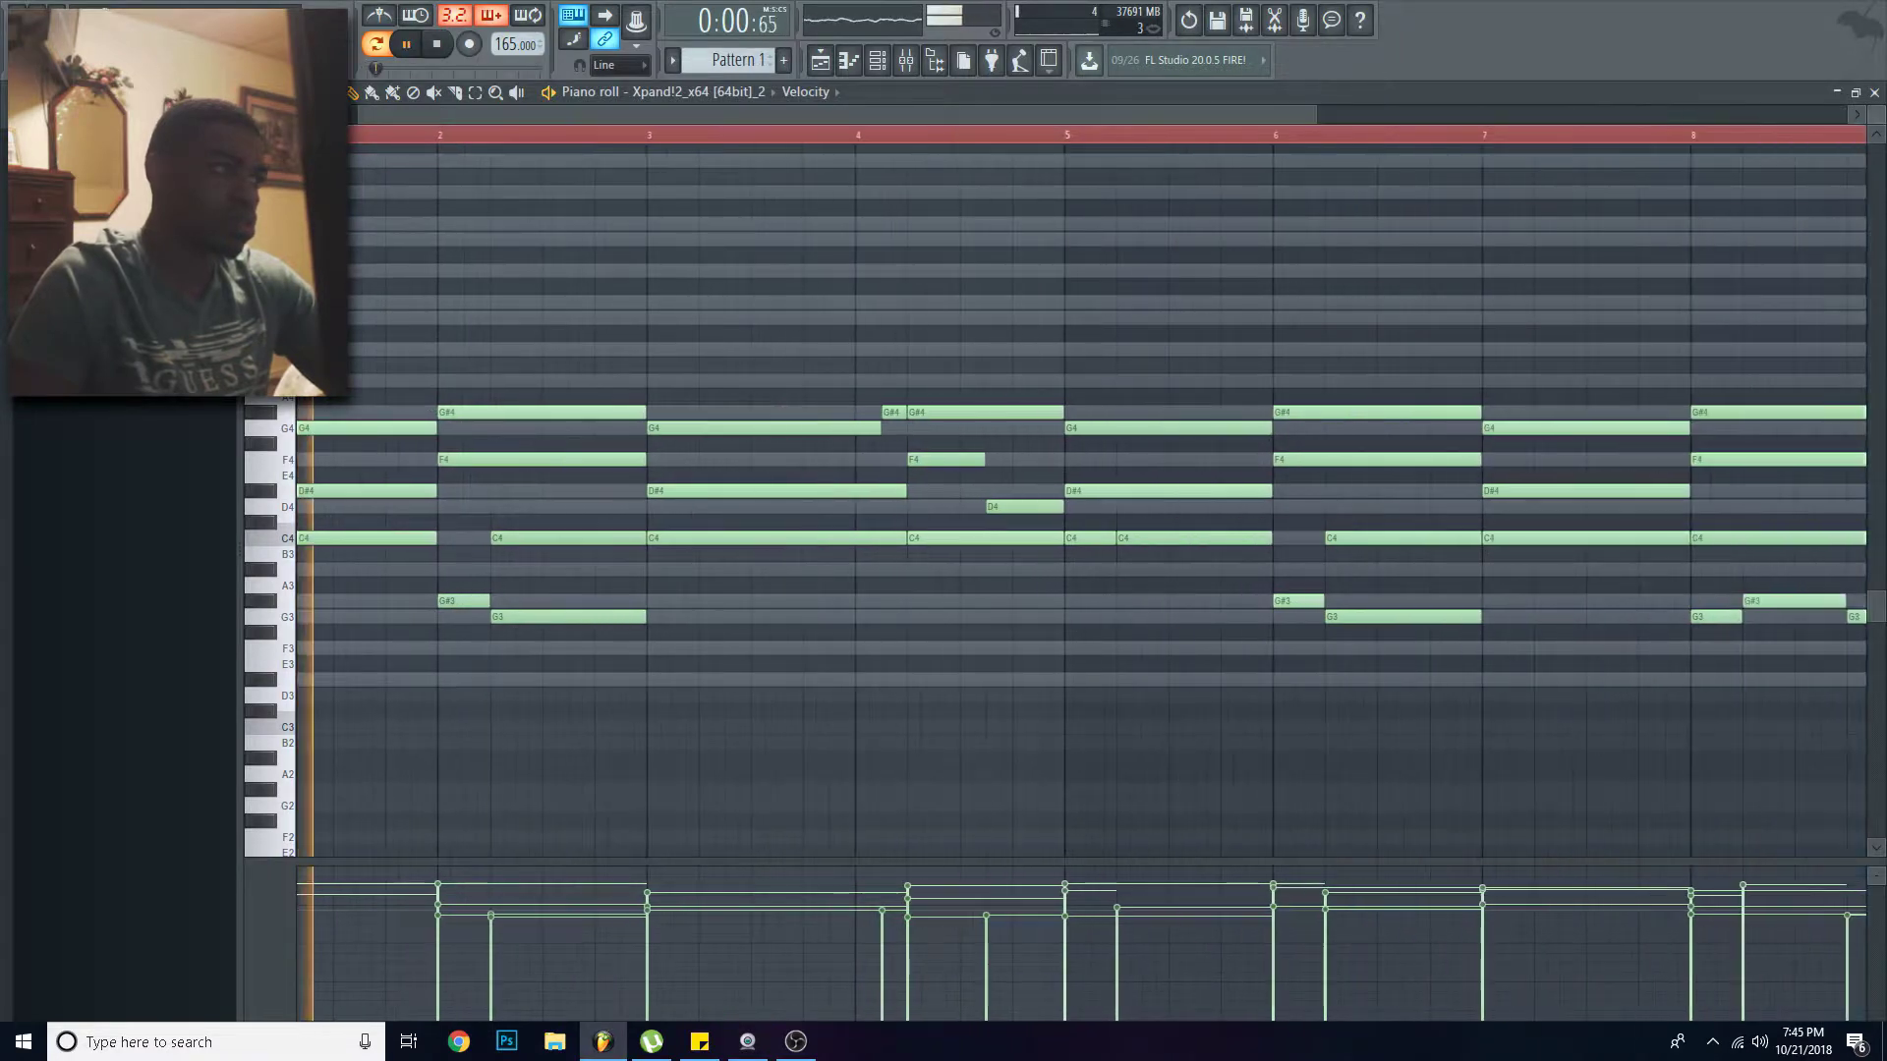
{"action": "scroll", "coordinate": [409, 176], "scroll_direction": "up", "scroll_amount": 1, "text": "alt"}
{"action": "left_click", "coordinate": [569, 434]}
{"action": "key", "text": "space"}
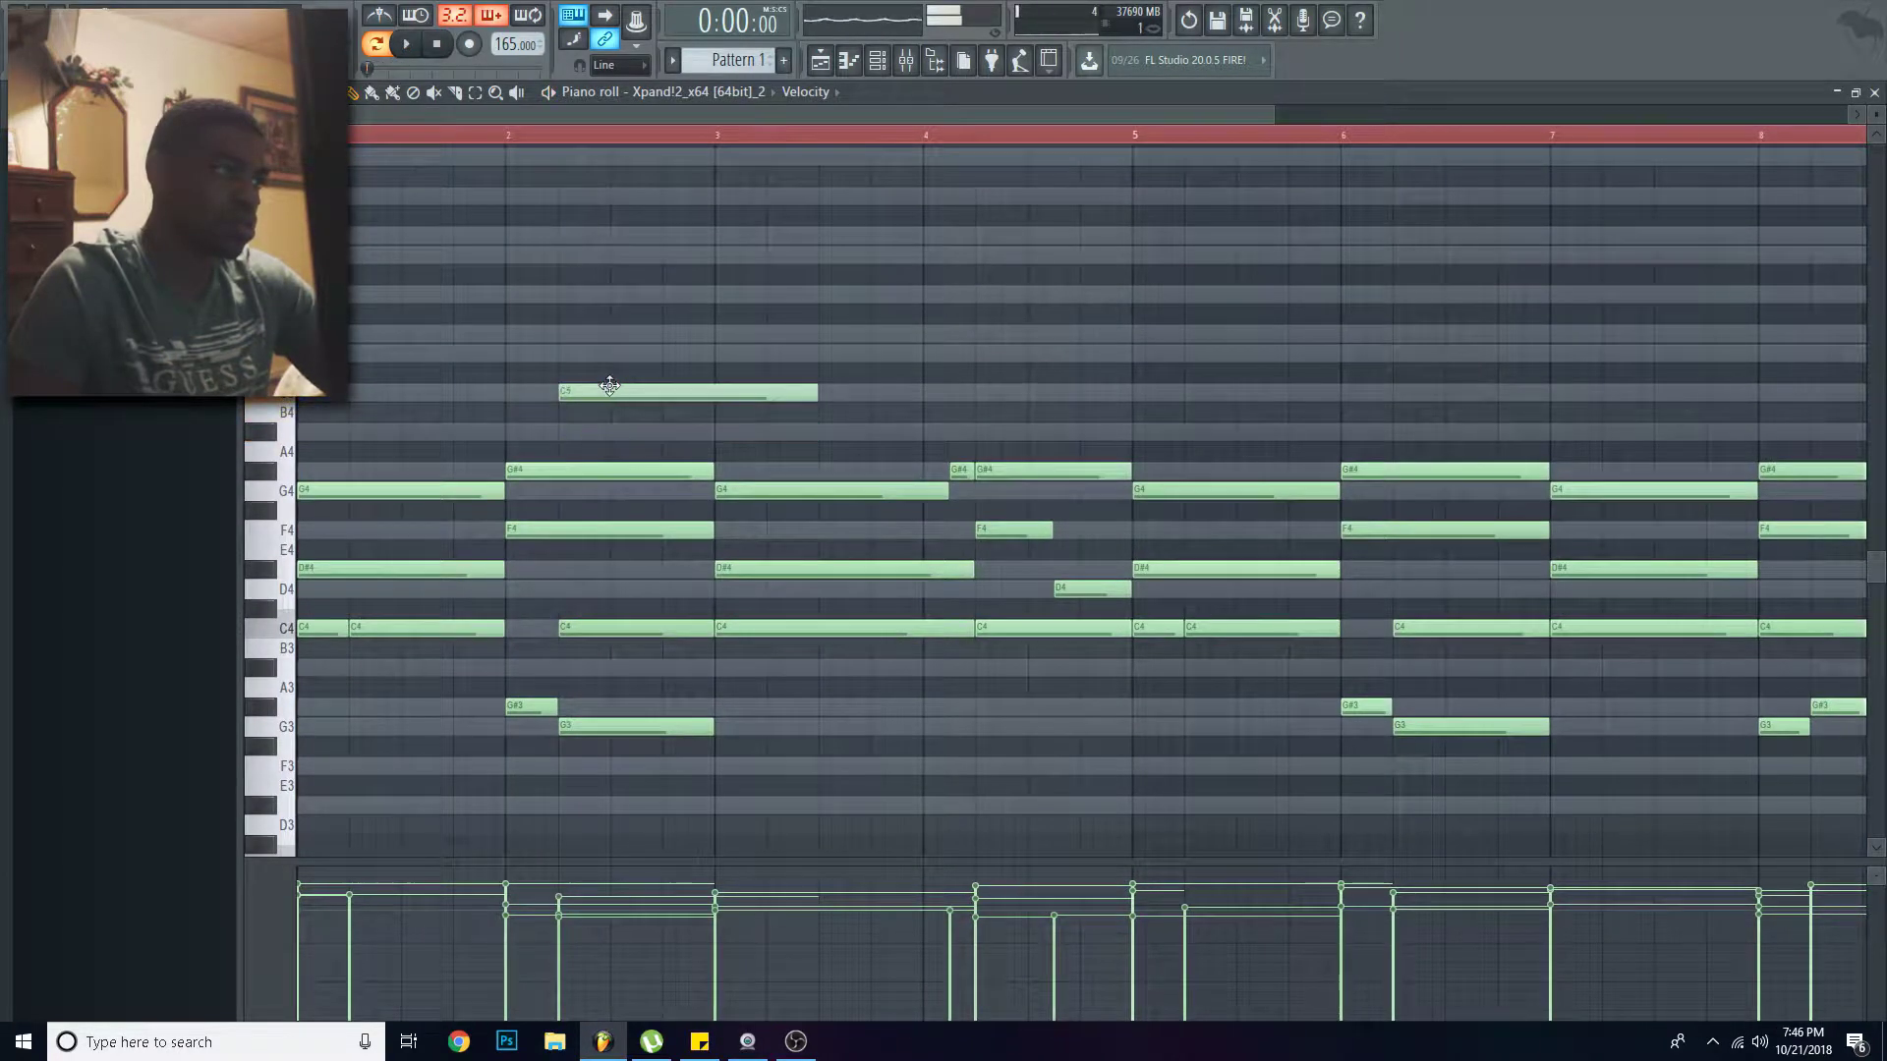
{"action": "key", "text": "space"}
Step: In the piano roll of Xpand!2_x64 [64bit]_2 #2, try a high A#4 note in bar 2, move it to C5, and delete it
{"action": "left_click", "coordinate": [668, 91]}
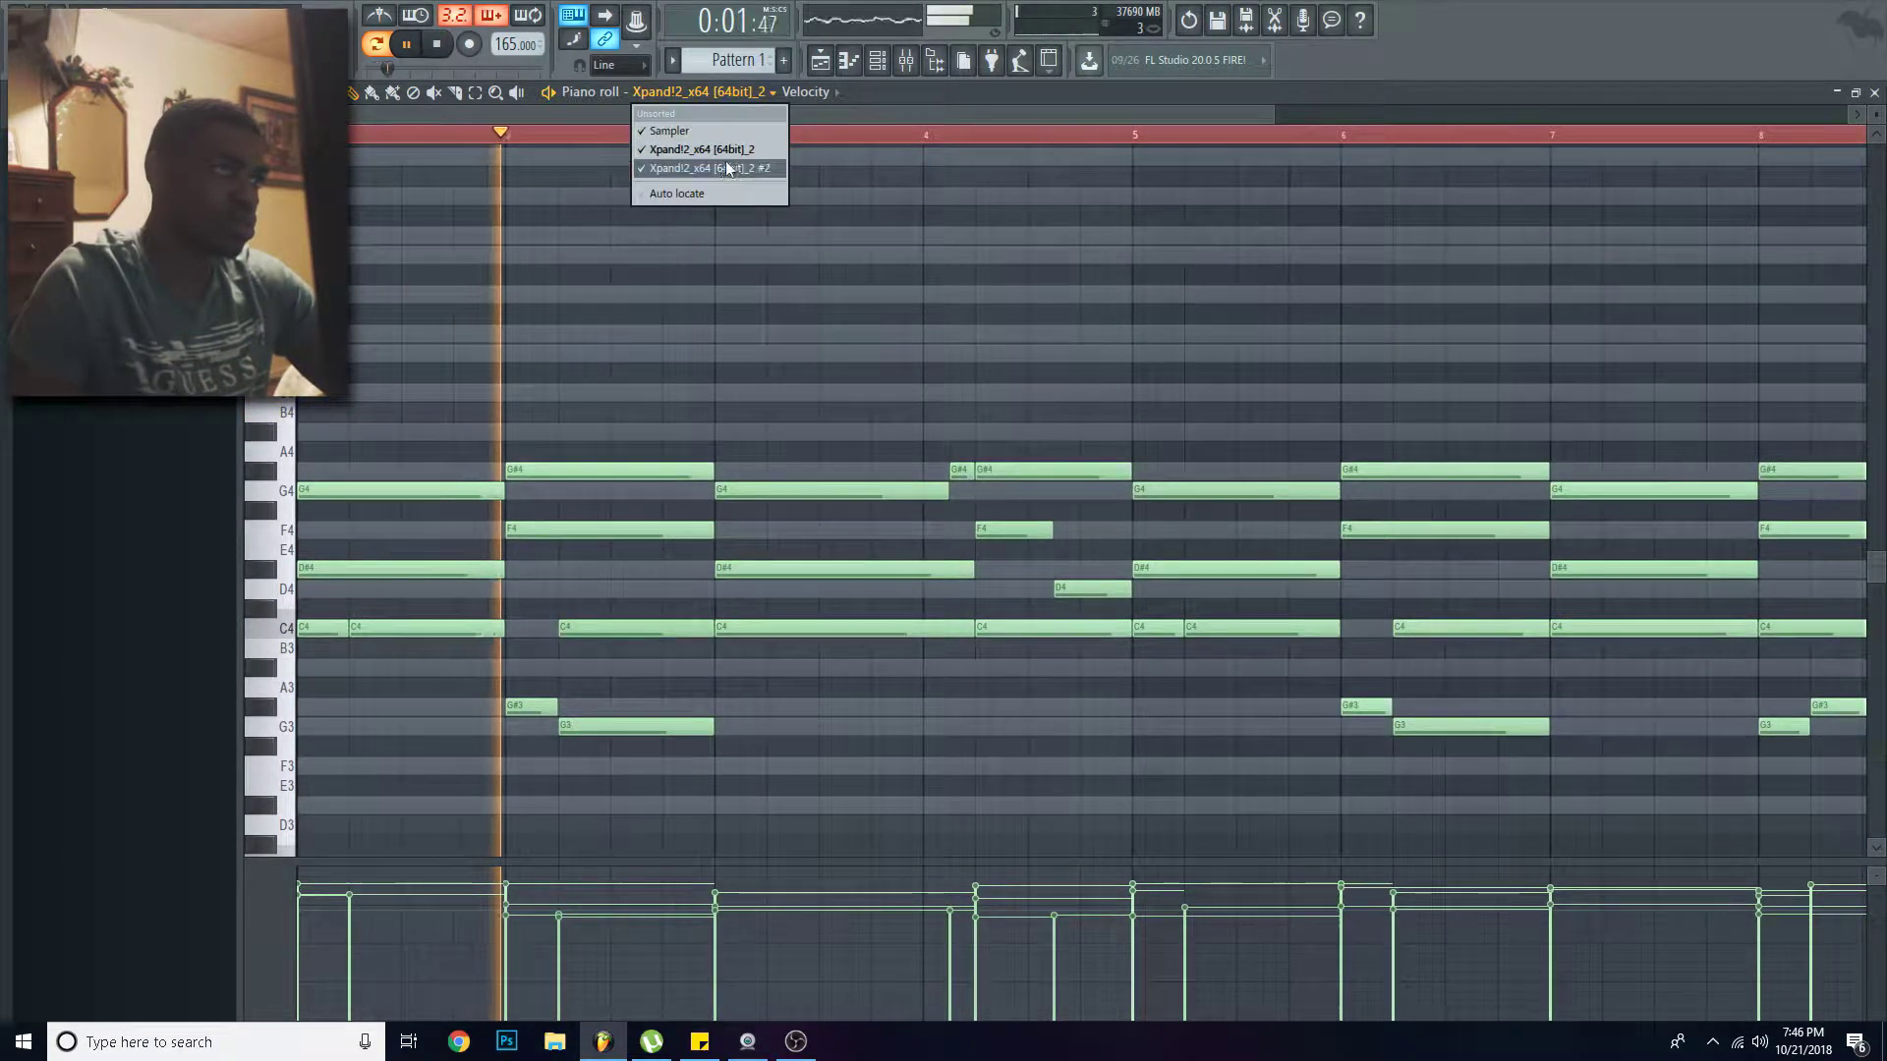
{"action": "left_click", "coordinate": [726, 161]}
{"action": "key", "text": "space"}
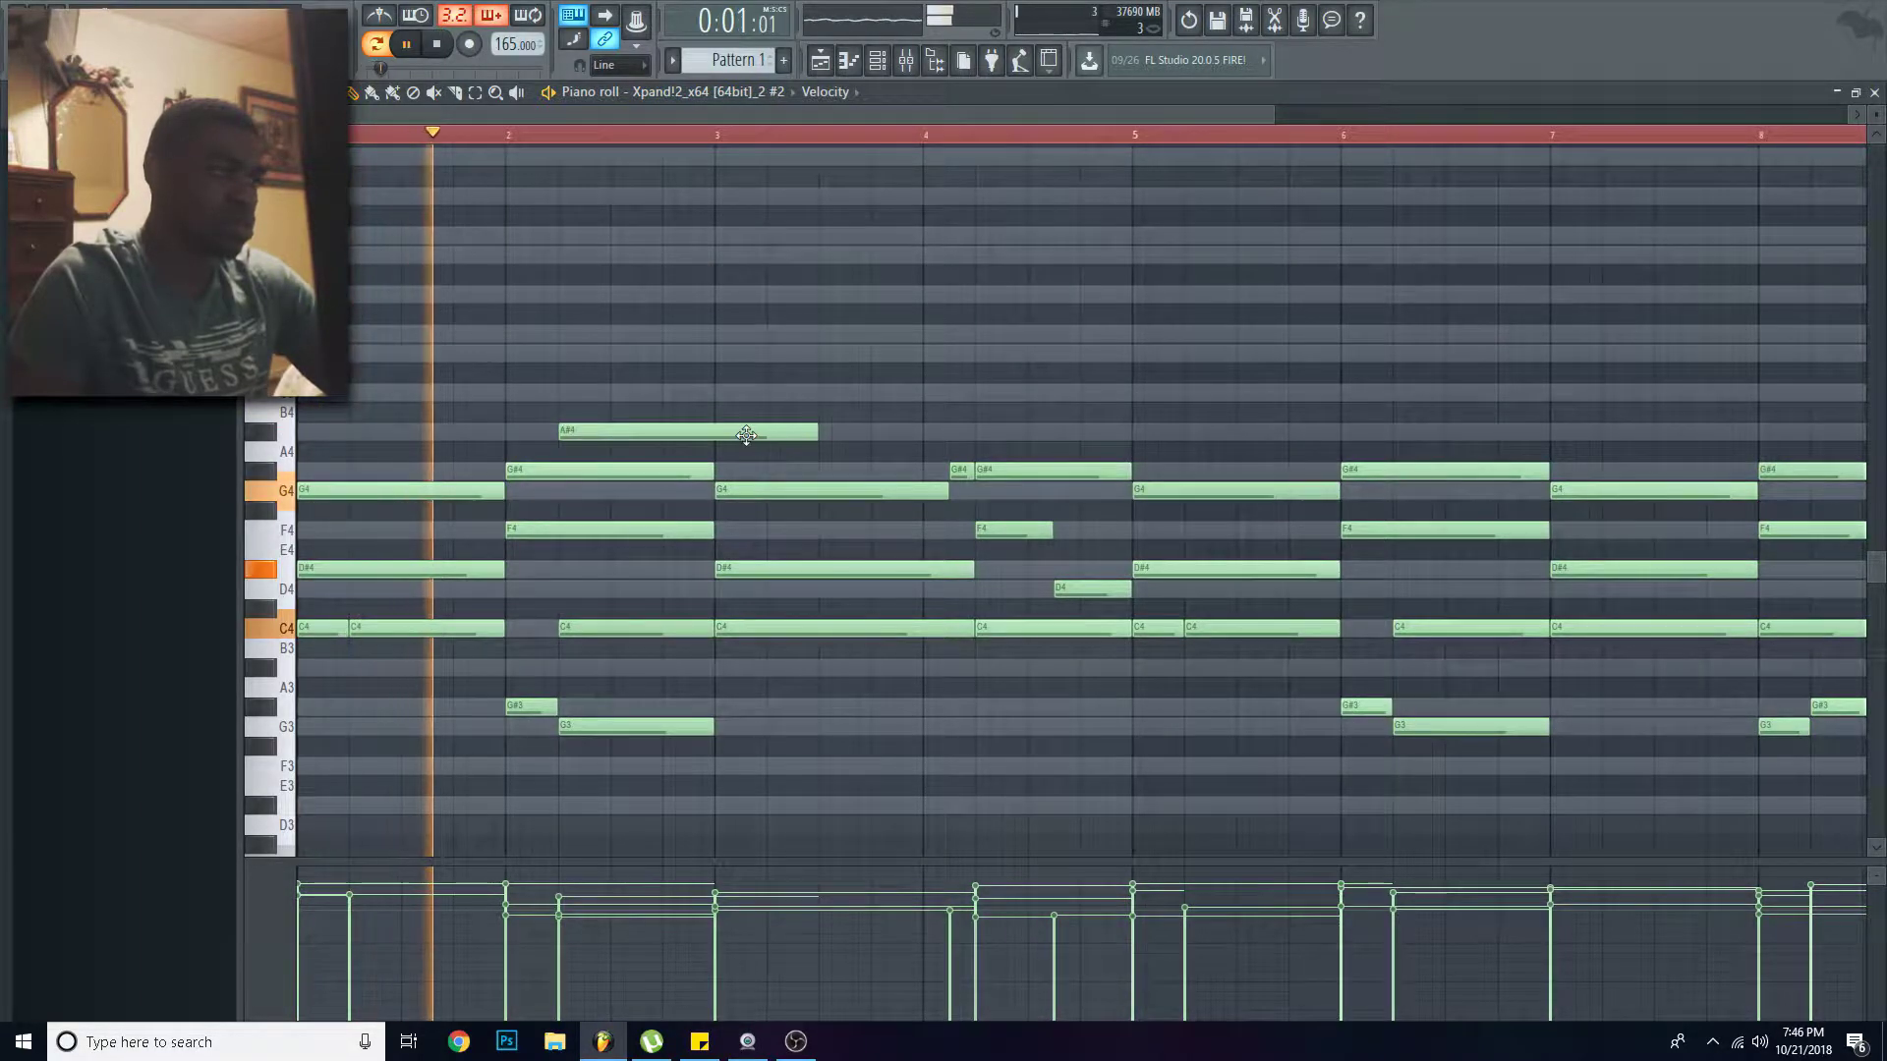
{"action": "left_click_drag", "start_coordinate": [750, 430], "coordinate": [748, 389]}
{"action": "right_click", "coordinate": [722, 388]}
{"action": "scroll", "coordinate": [724, 527], "scroll_direction": "up", "scroll_amount": 3}
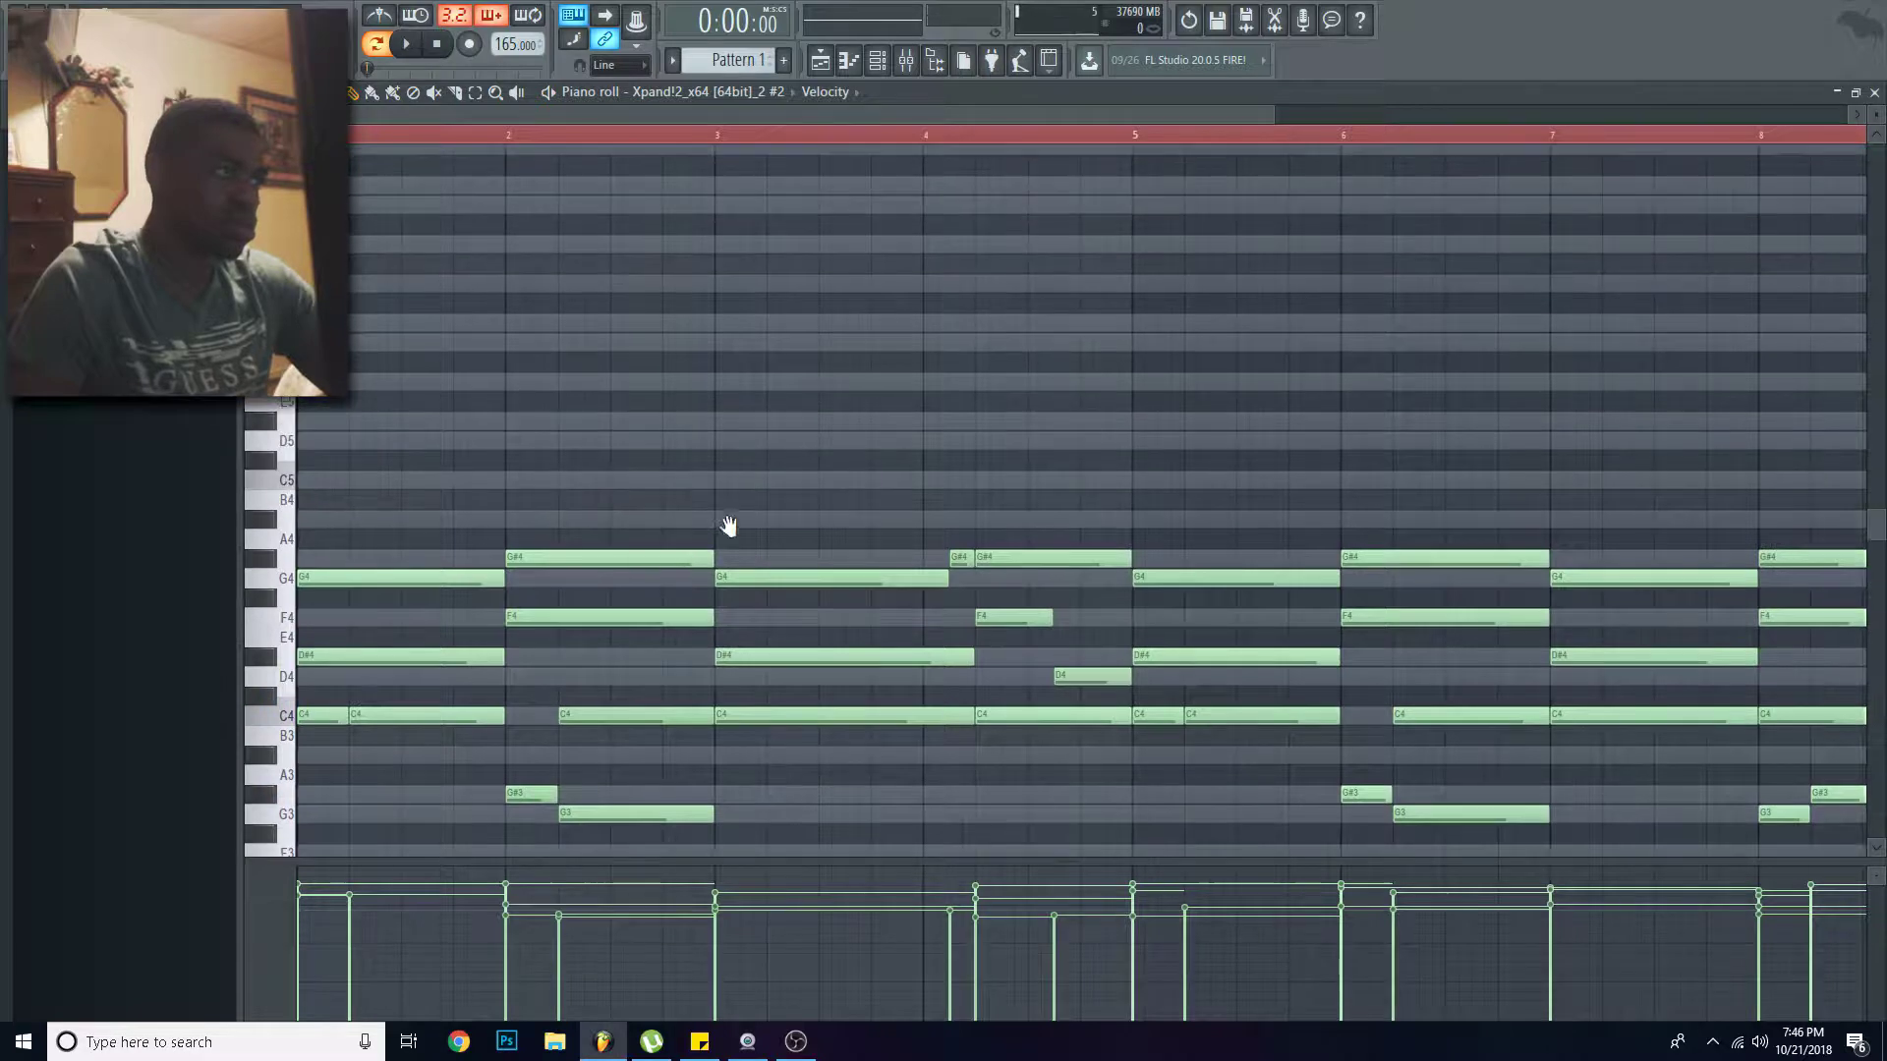
Step: Audition the chord loop repeatedly with the Ixox_flute_2 channel to work out a melody
{"action": "left_click", "coordinate": [892, 60]}
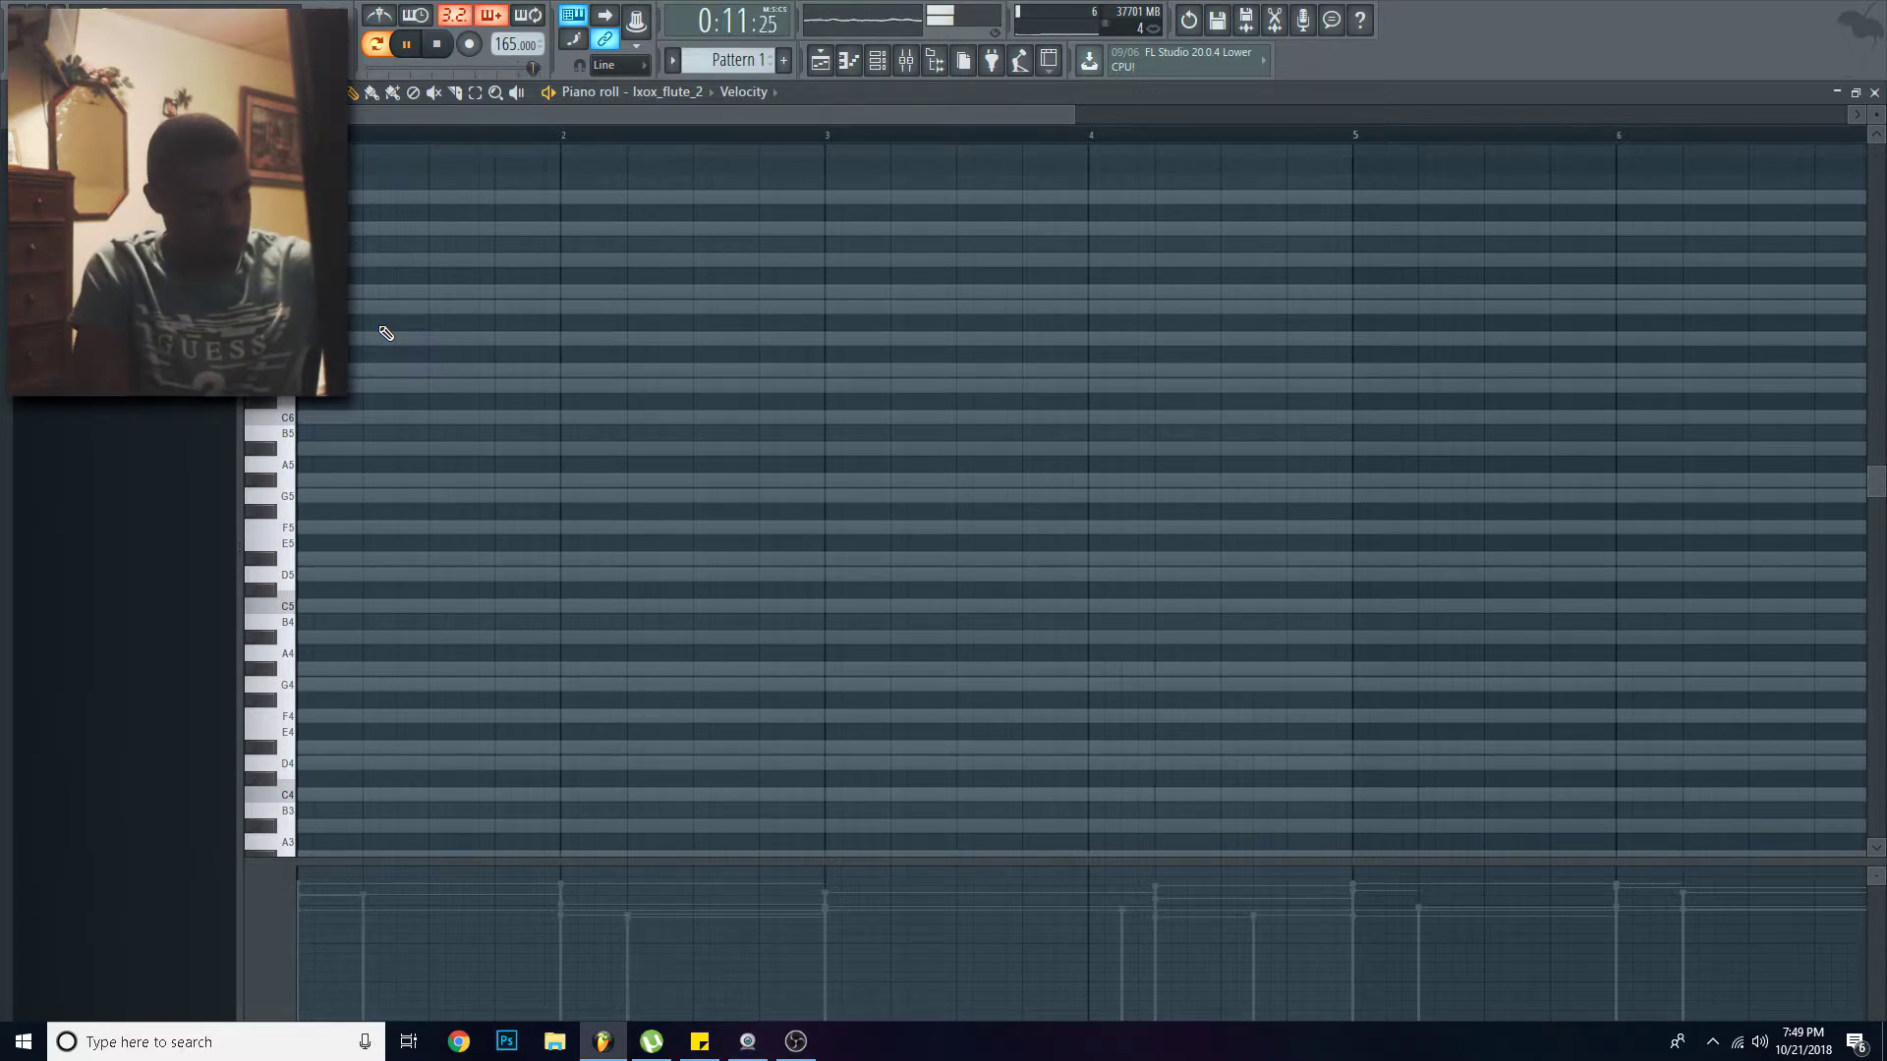
{"action": "key", "text": "space"}
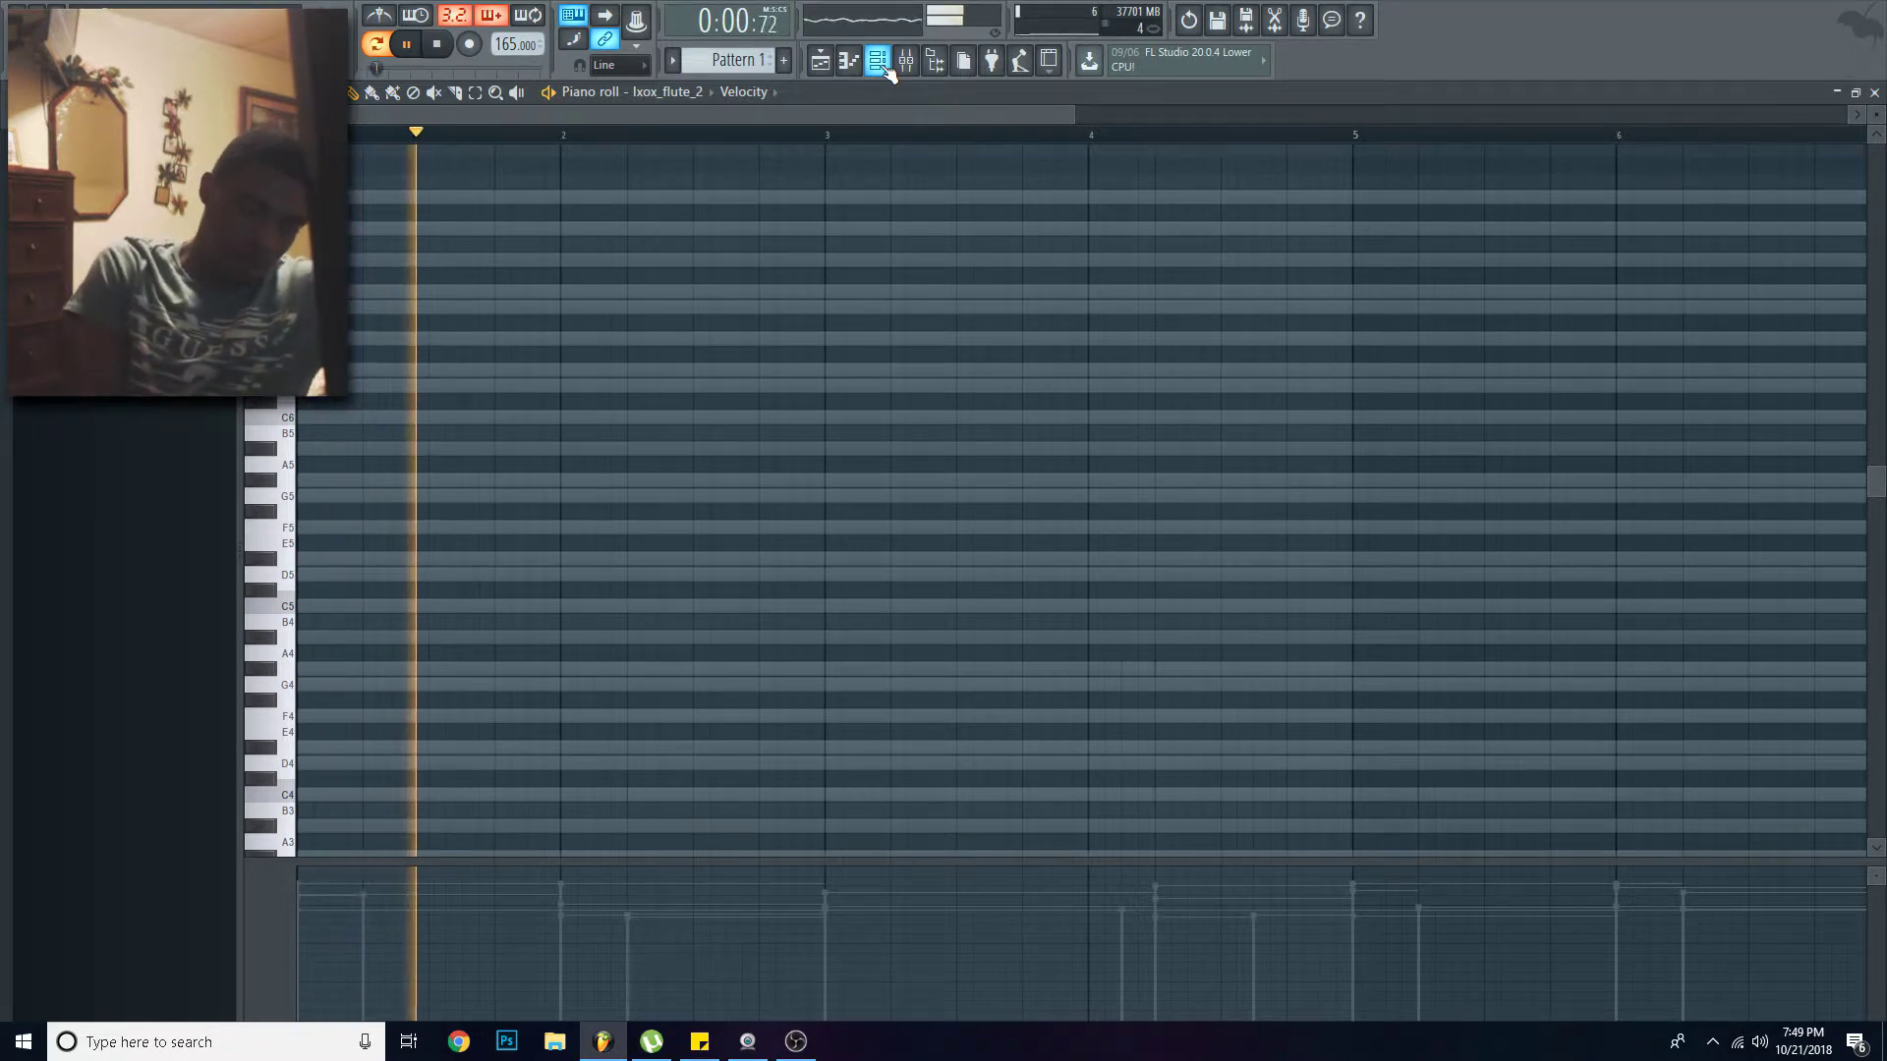
{"action": "key", "text": "space"}
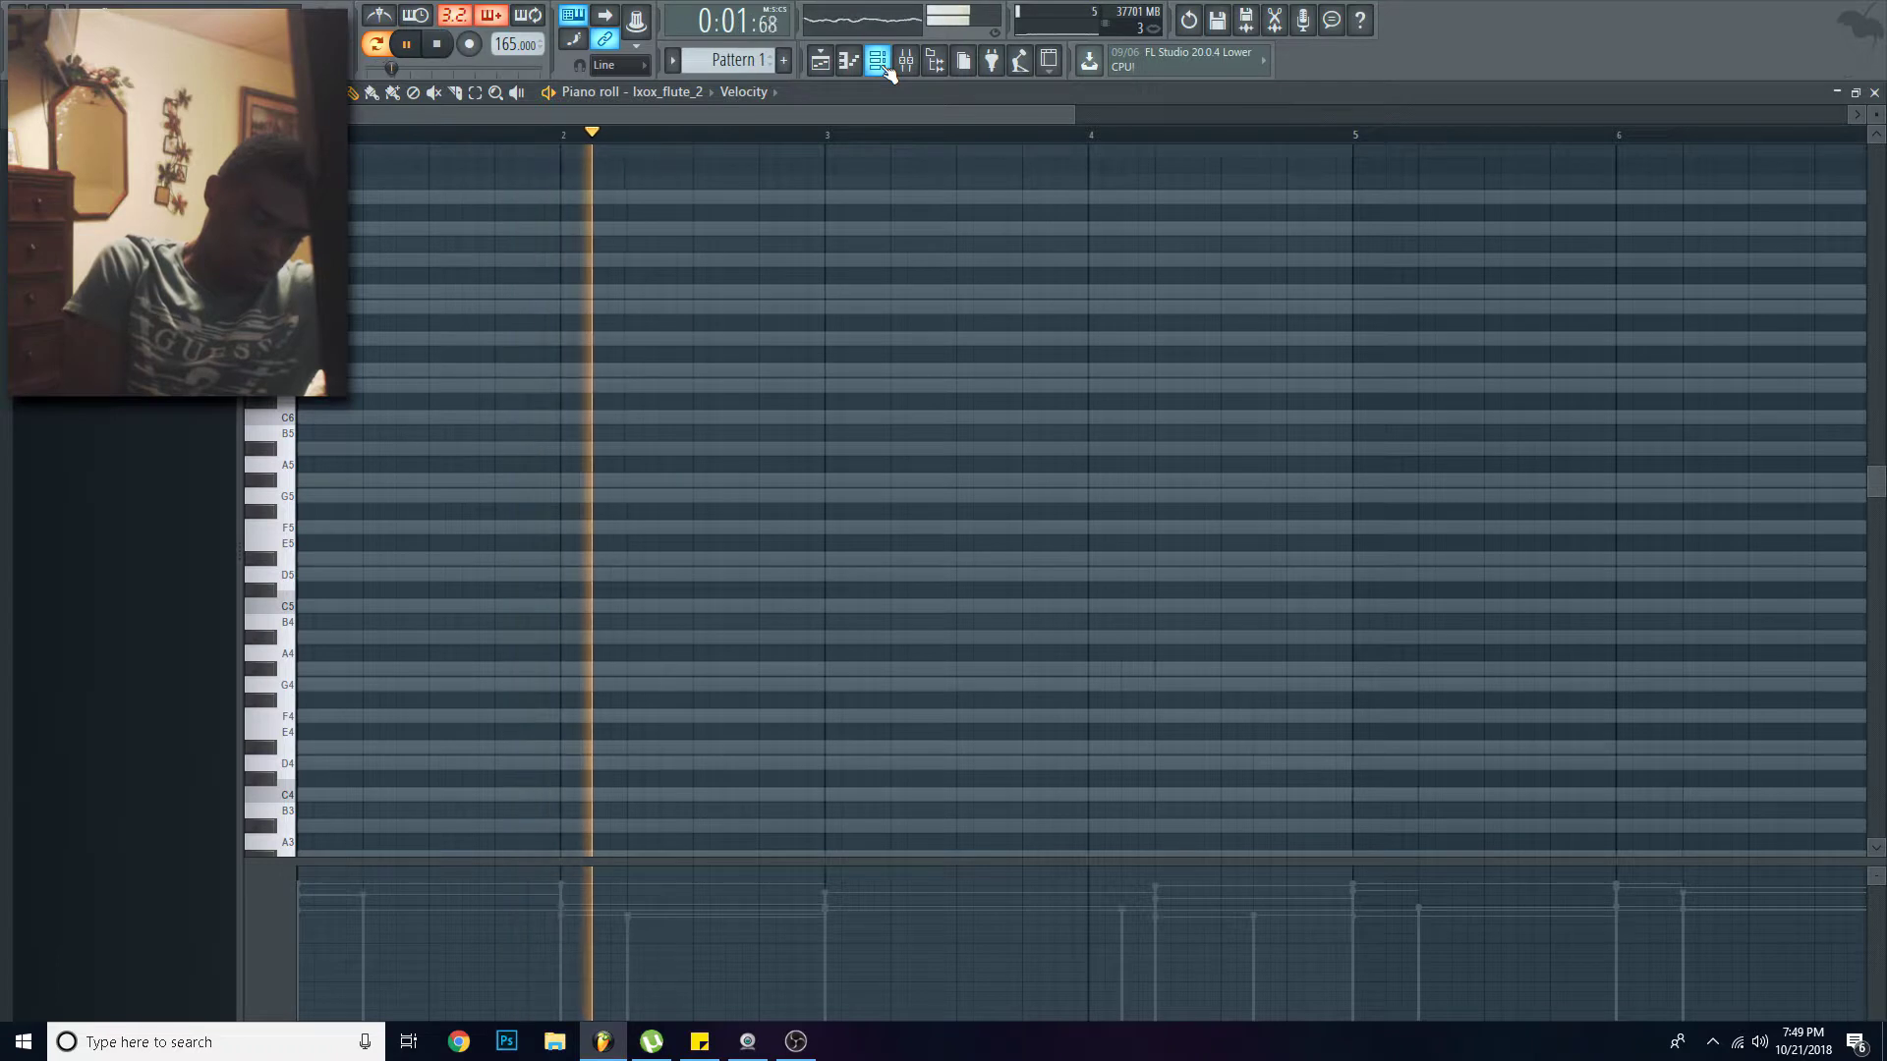
{"action": "key", "text": "space"}
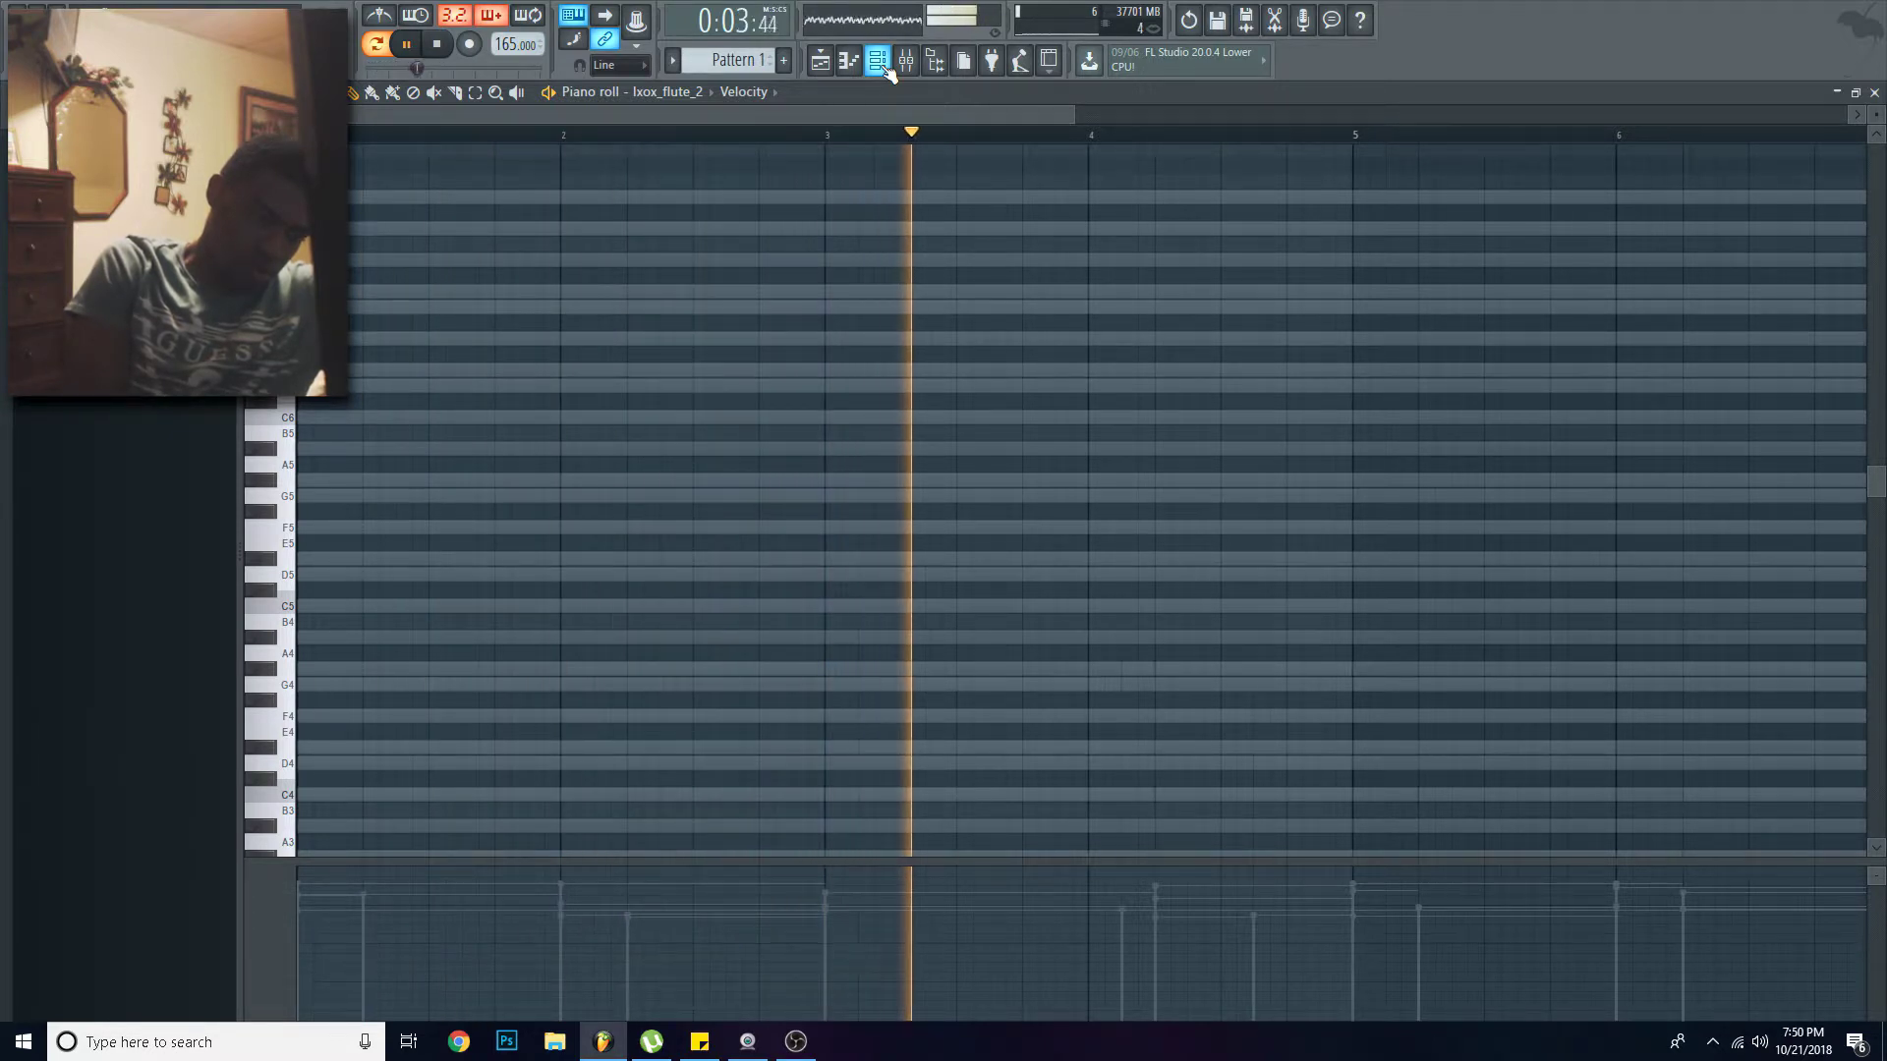
{"action": "key", "text": "space"}
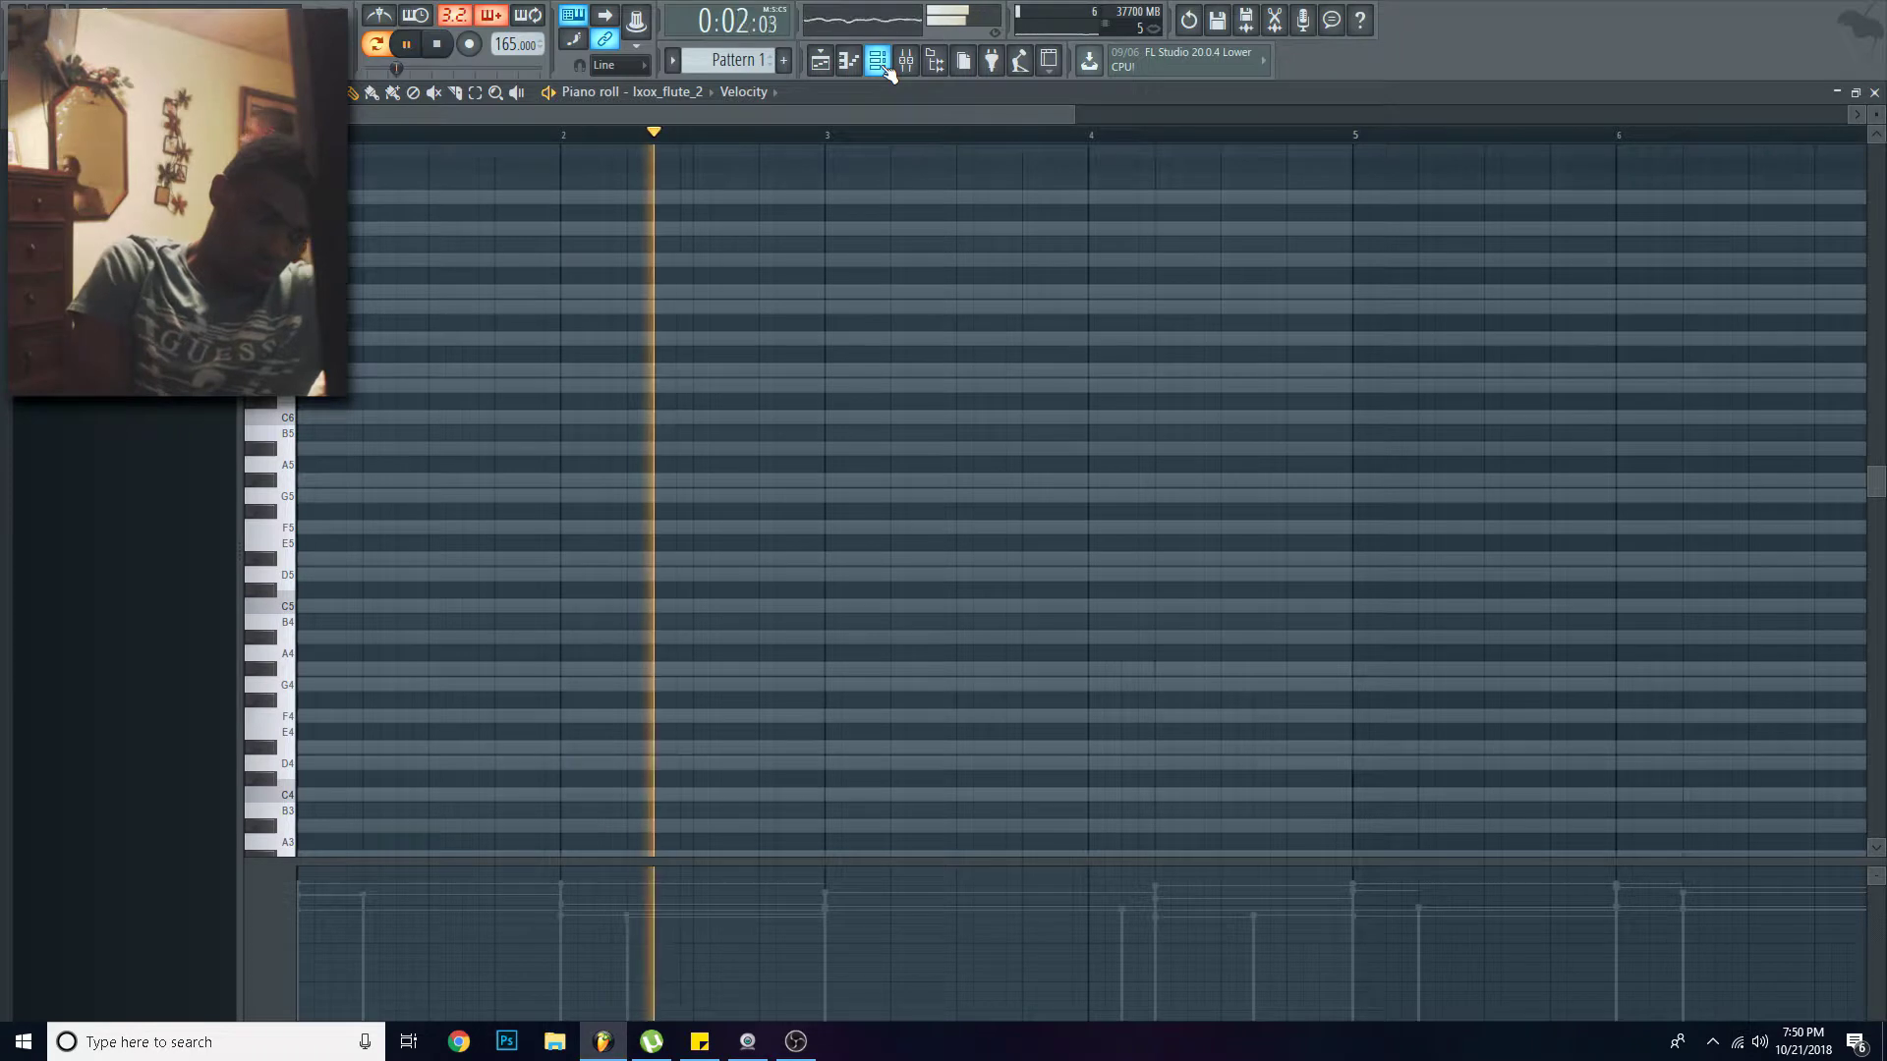
{"action": "key", "text": "space"}
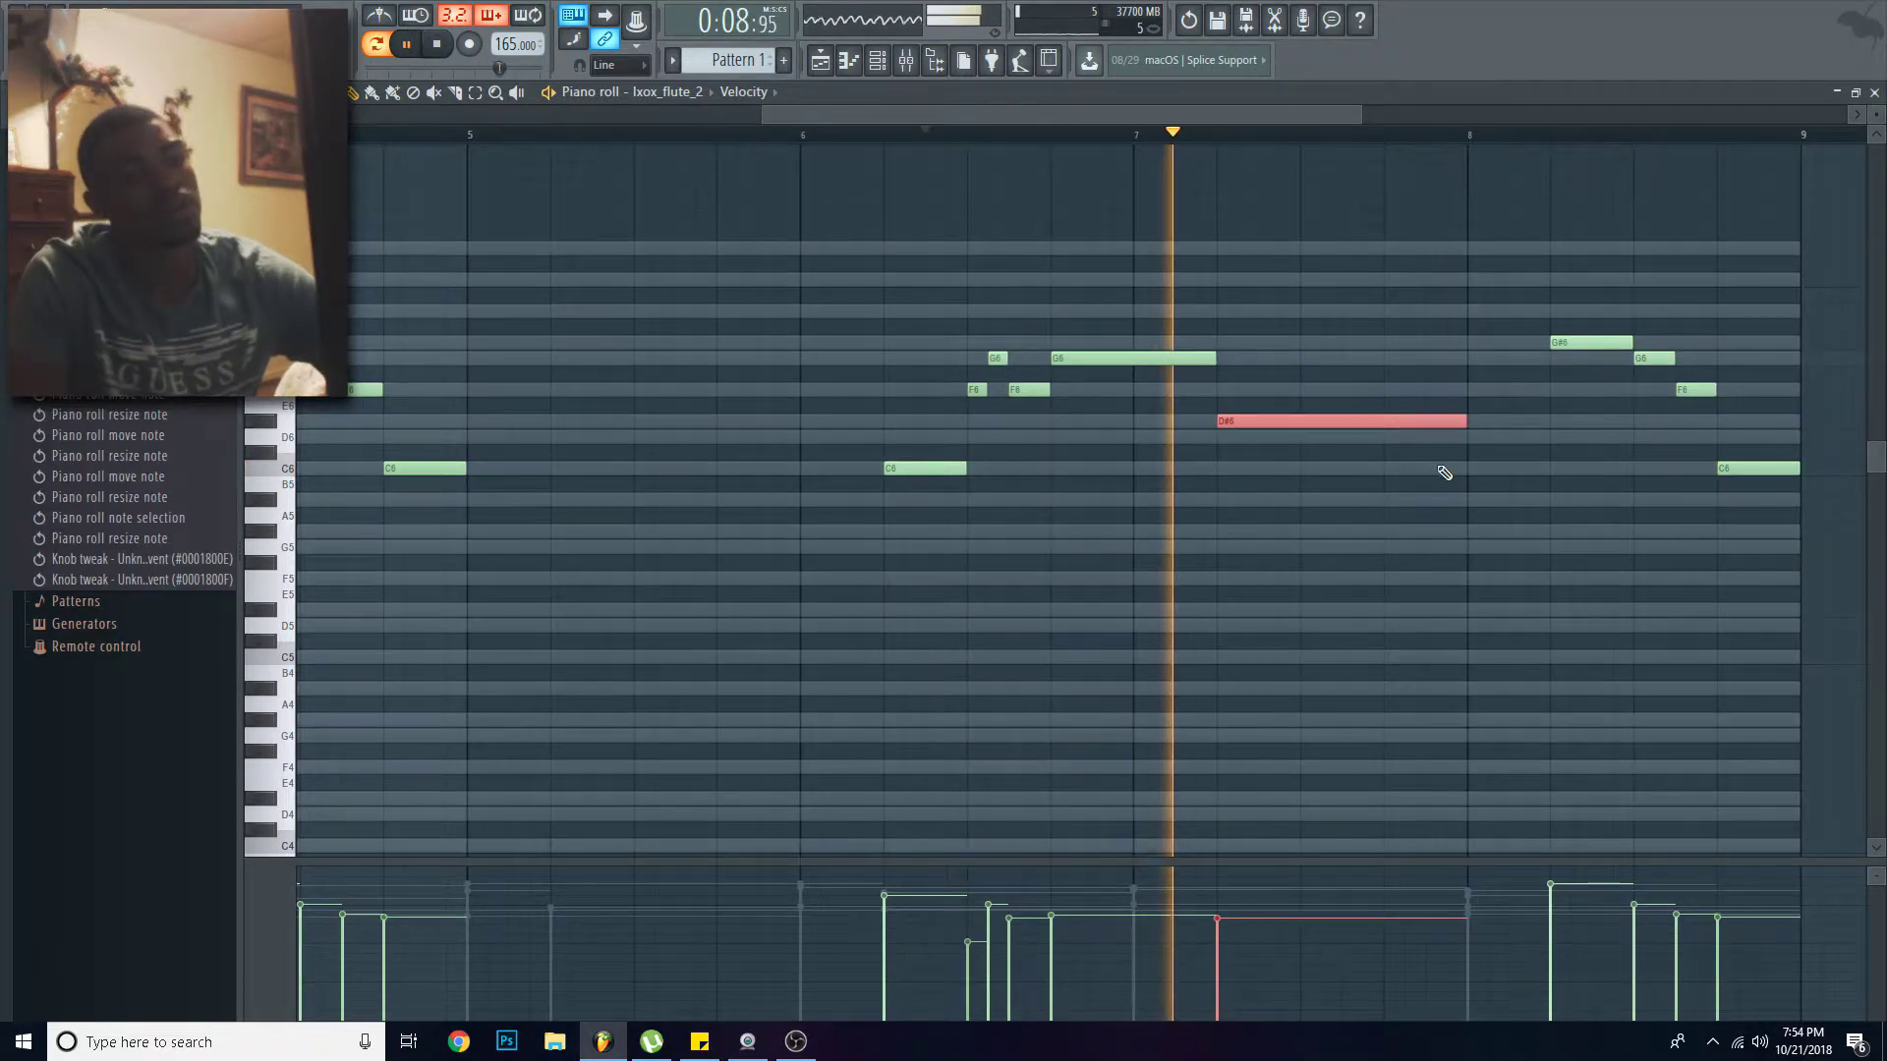
Step: Lower the velocity of the flute's long D#6 note in bar 7 and extend its end into bar 8
{"action": "scroll", "coordinate": [1445, 472], "scroll_direction": "down", "scroll_amount": 7, "text": "alt"}
{"action": "scroll", "coordinate": [1445, 471], "scroll_direction": "down", "scroll_amount": 1}
{"action": "left_click_drag", "start_coordinate": [1466, 373], "coordinate": [1529, 373]}
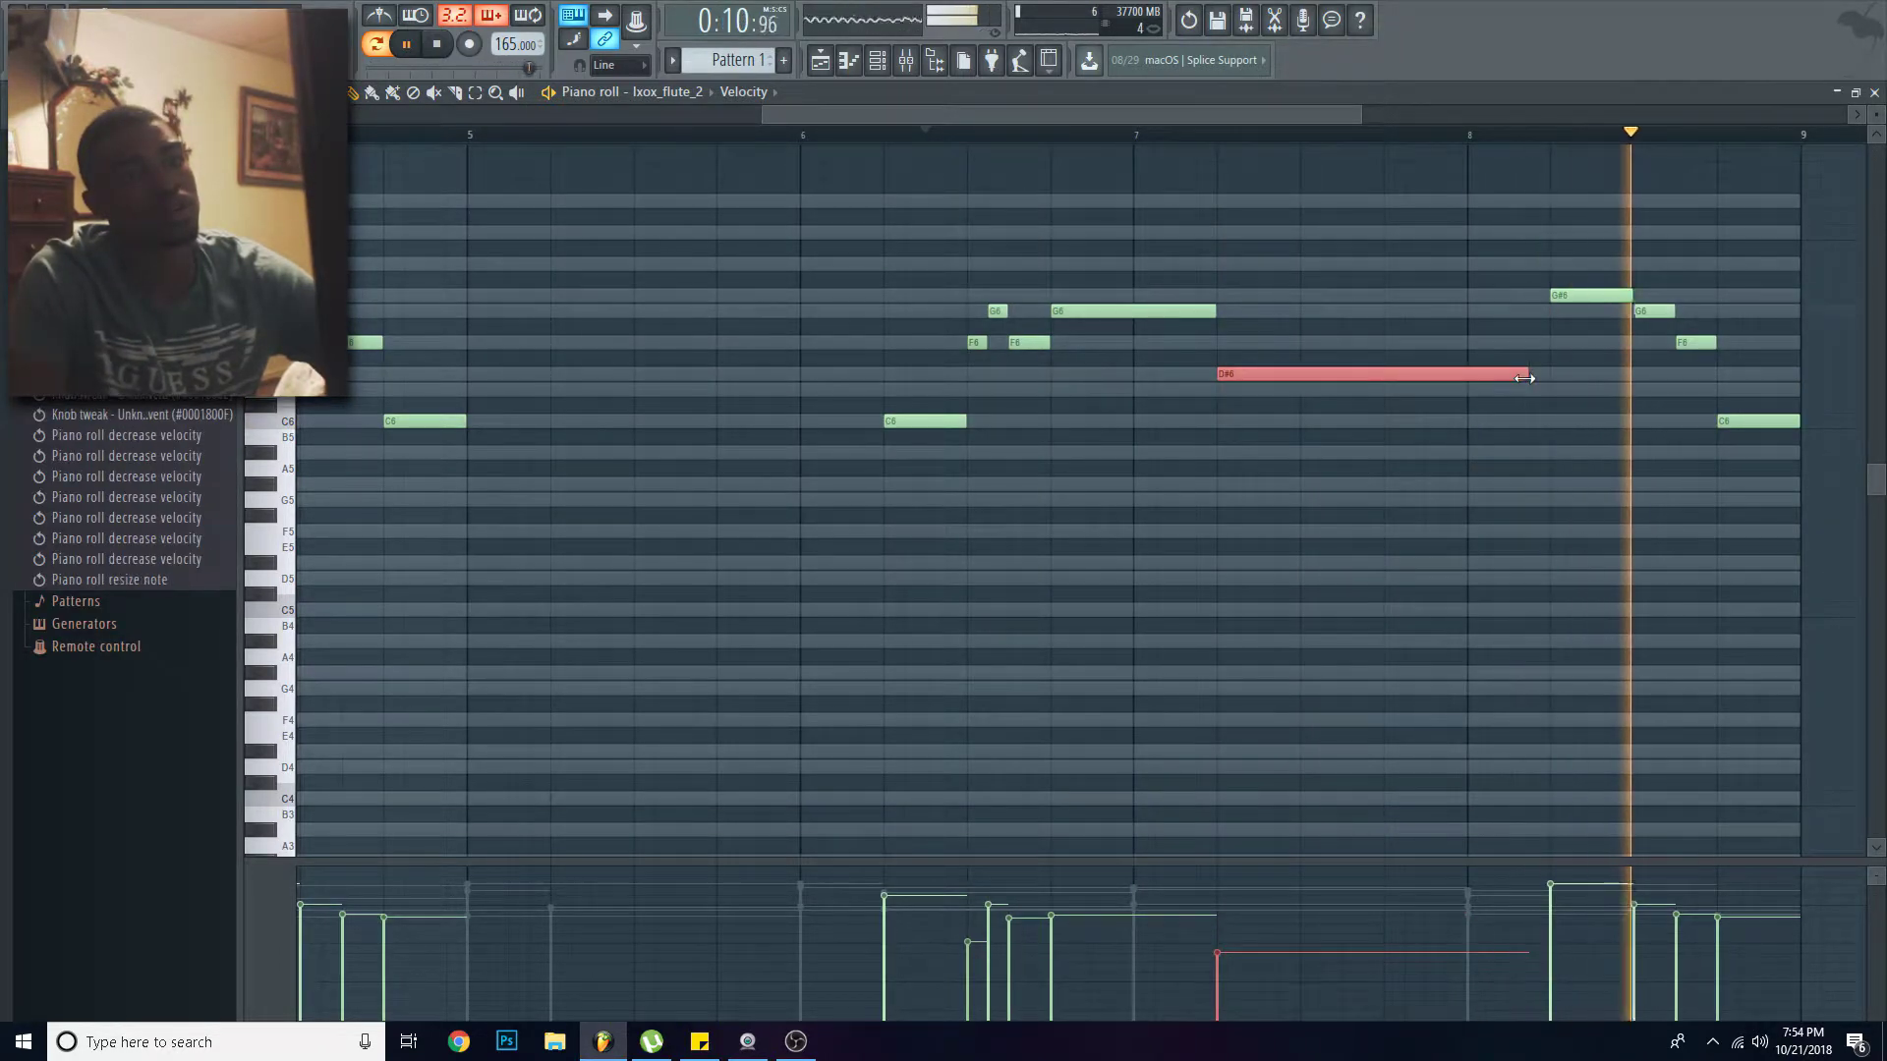
{"action": "scroll", "coordinate": [1167, 393], "scroll_direction": "down", "scroll_amount": 3, "text": "ctrl"}
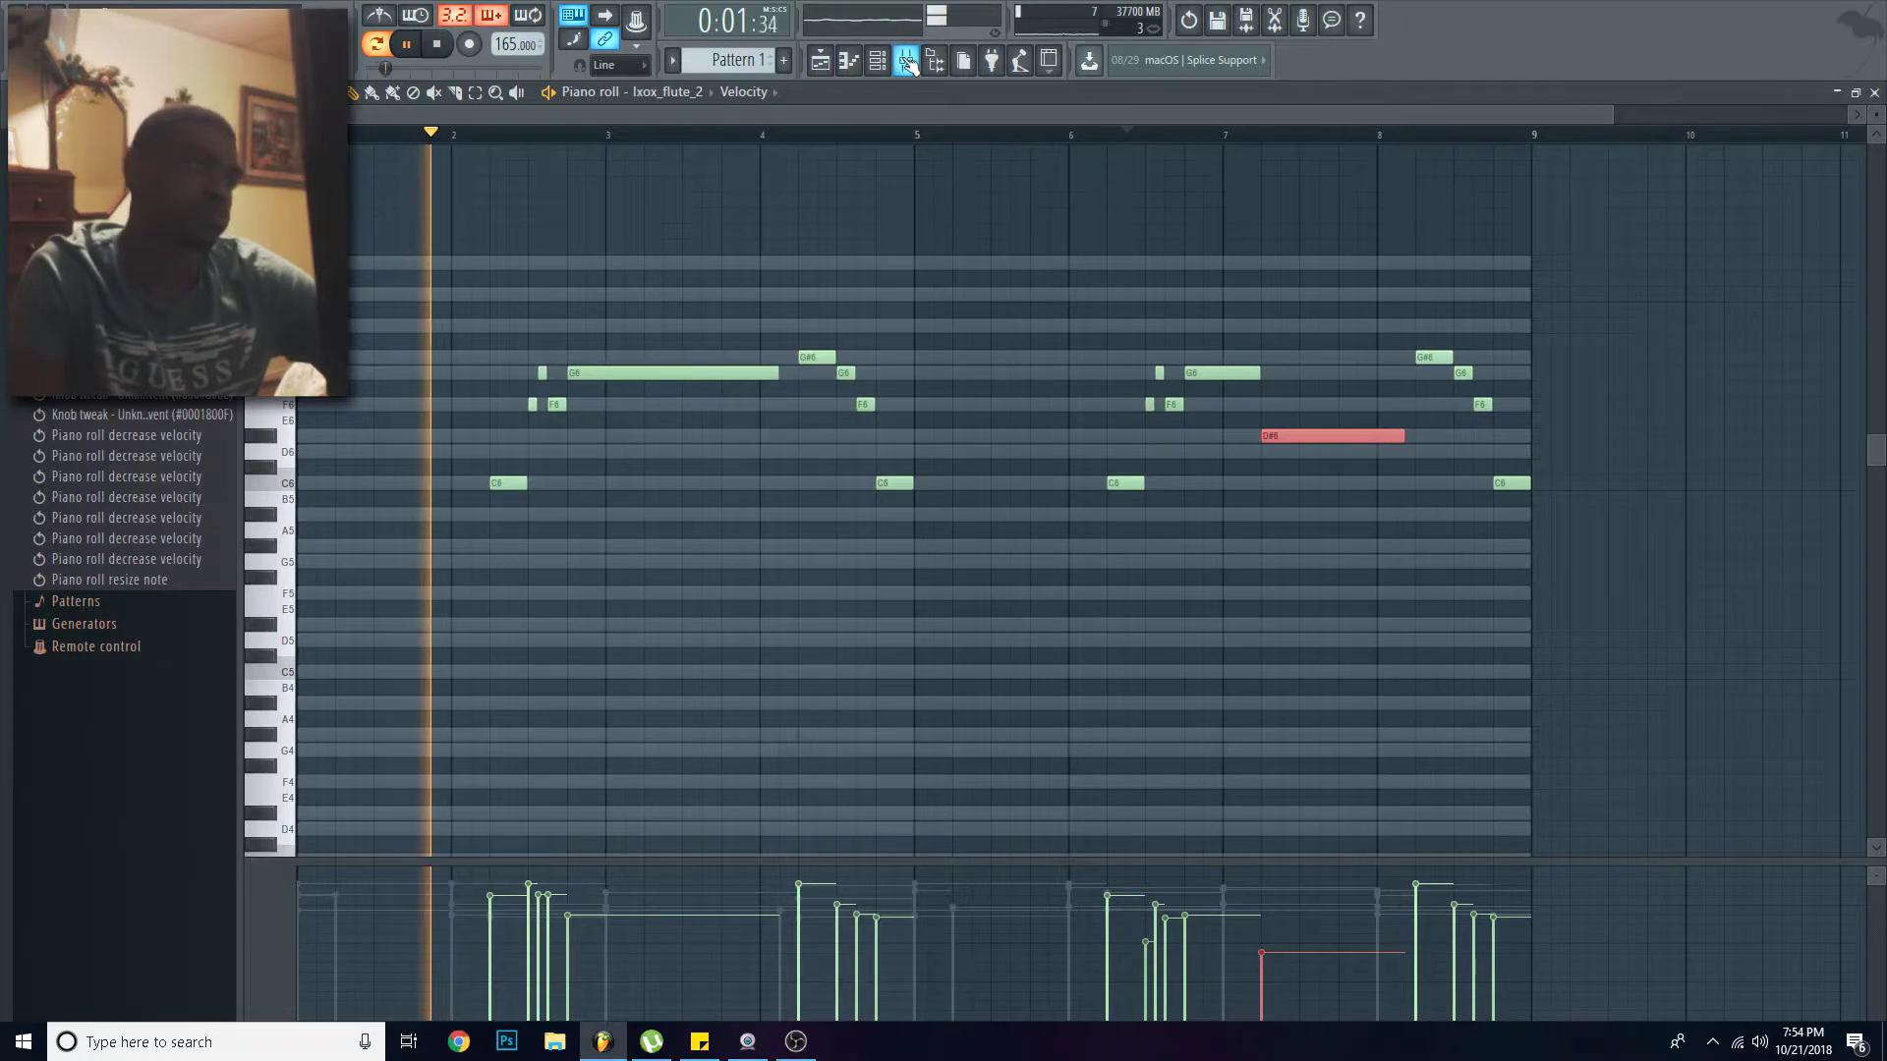
Step: Route the Xpand!2 #2 channel to mixer track Insert 1 and the flute channel to Insert 2
{"action": "key", "text": "F9"}
{"action": "left_click", "coordinate": [874, 62]}
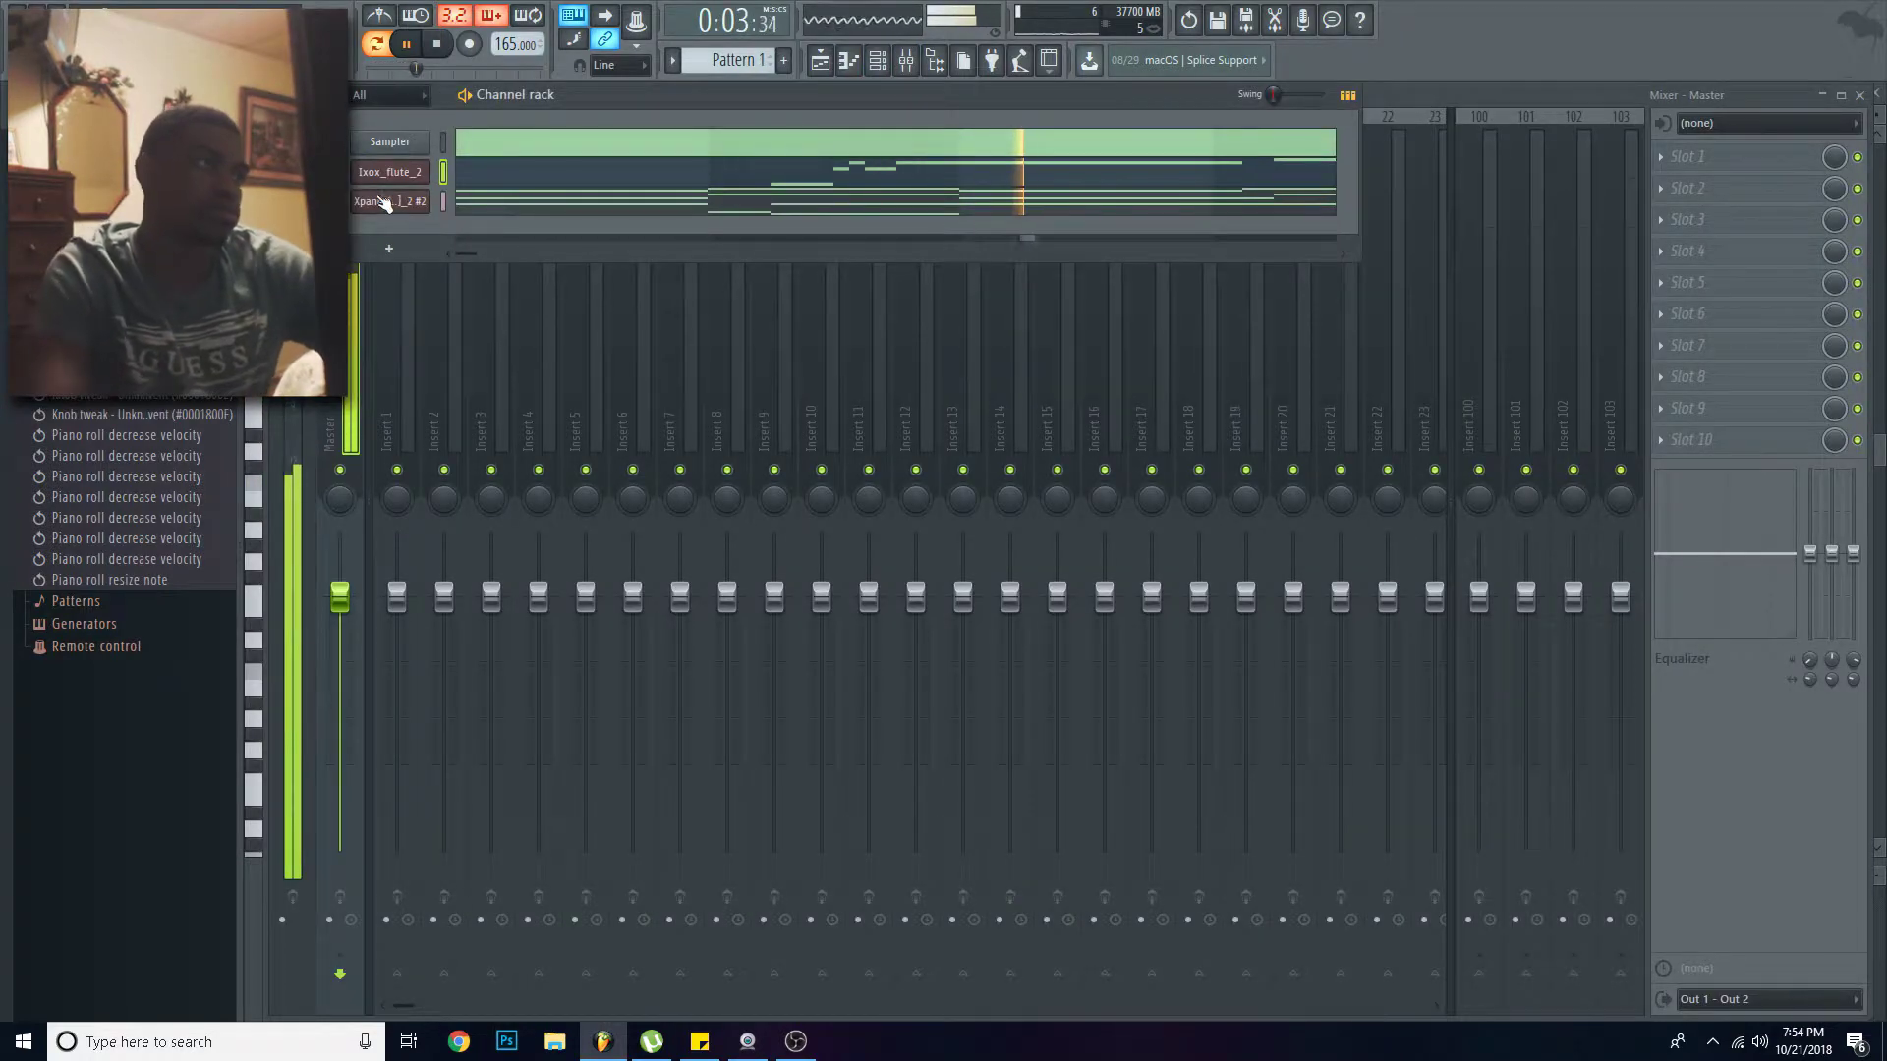
{"action": "scroll", "coordinate": [332, 172], "scroll_direction": "up", "scroll_amount": 2}
{"action": "scroll", "coordinate": [333, 172], "scroll_direction": "down", "scroll_amount": 1}
{"action": "scroll", "coordinate": [332, 202], "scroll_direction": "up", "scroll_amount": 2}
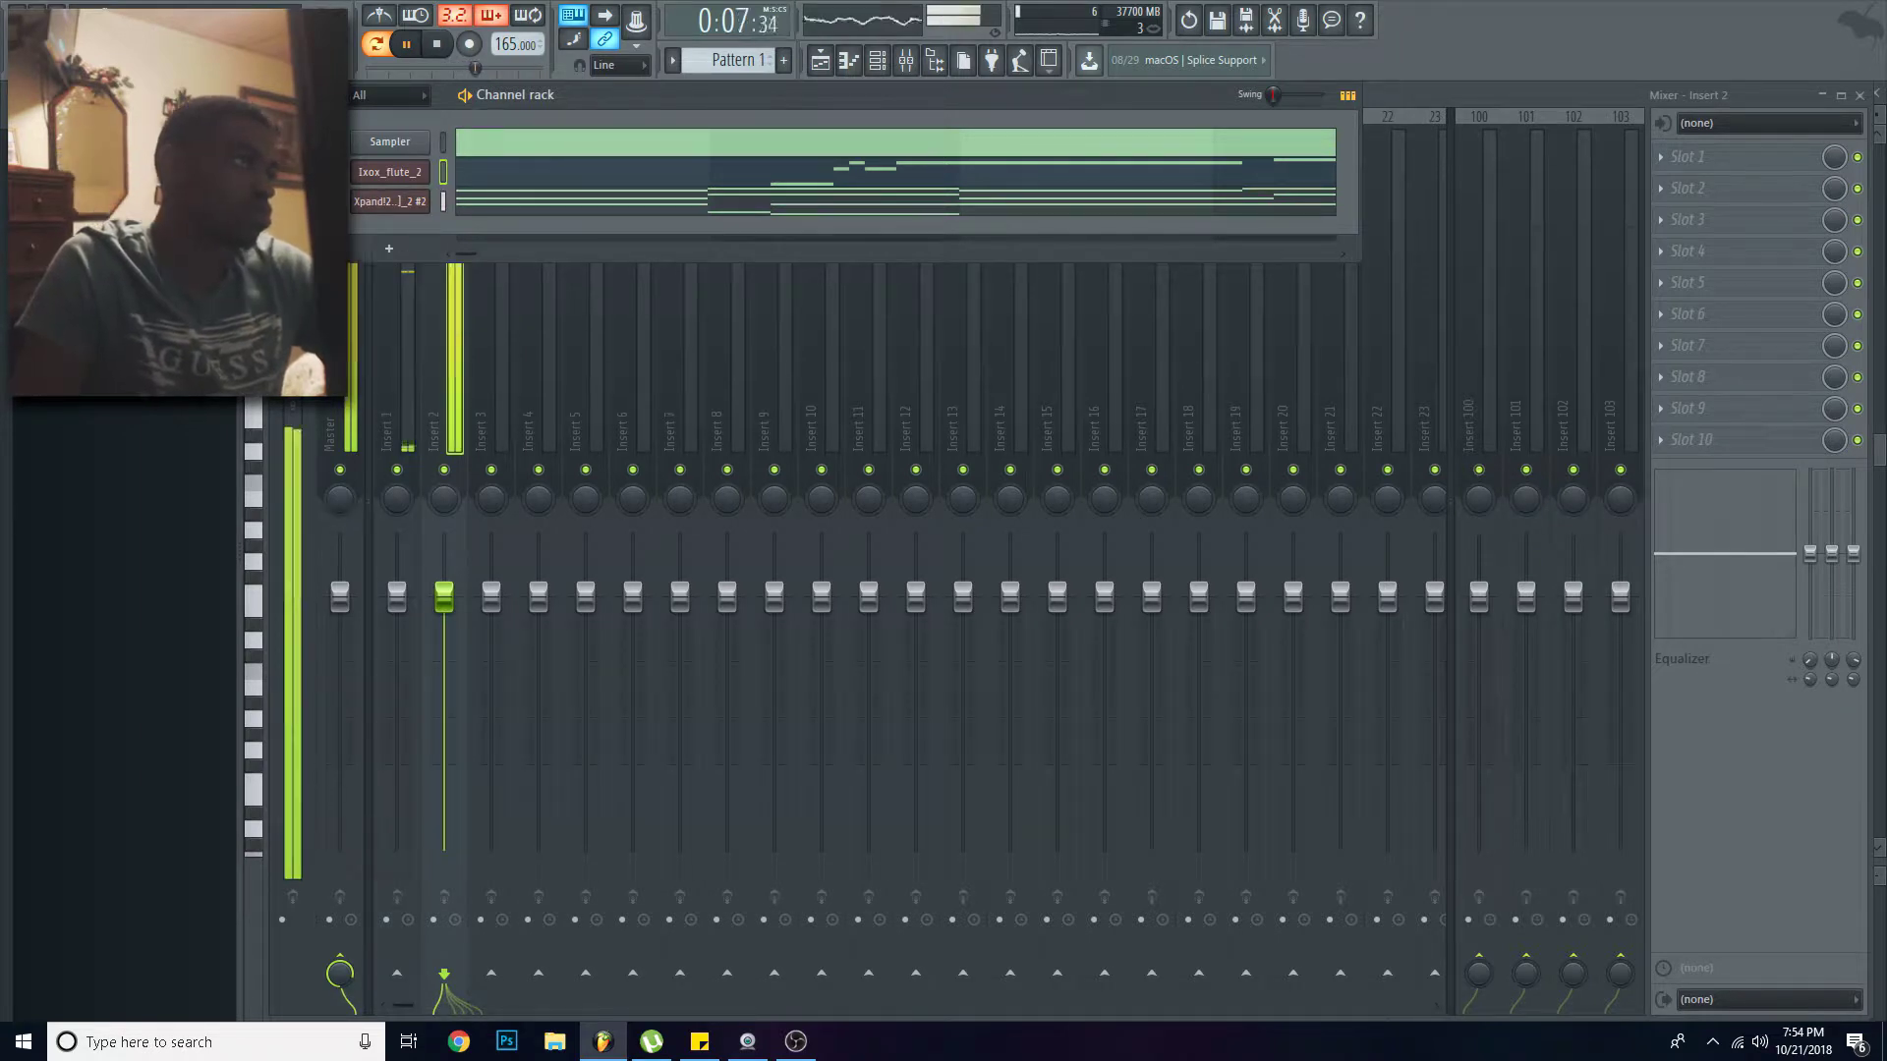
Step: Lower the level of mixer track Insert 2 and load Fruity Delay 2 into its first effect slot
{"action": "left_click", "coordinate": [468, 557]}
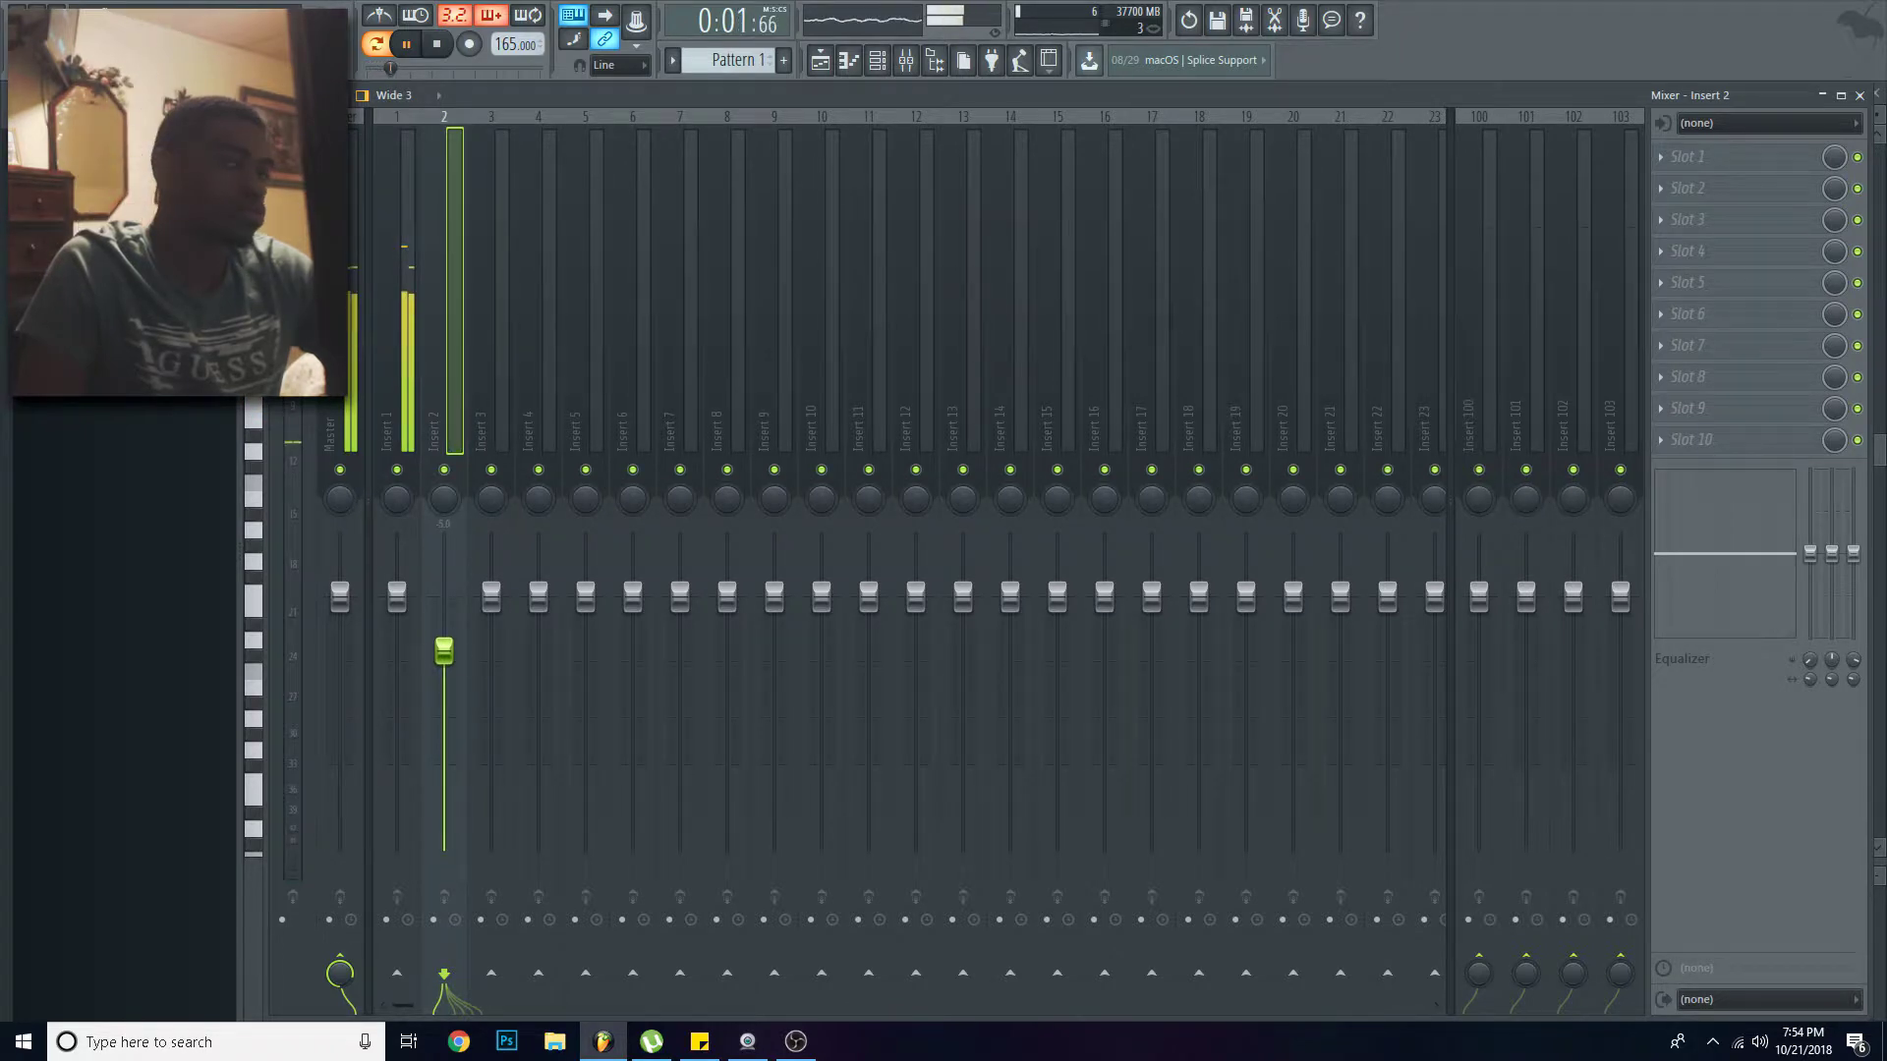
{"action": "left_click", "coordinate": [1782, 187]}
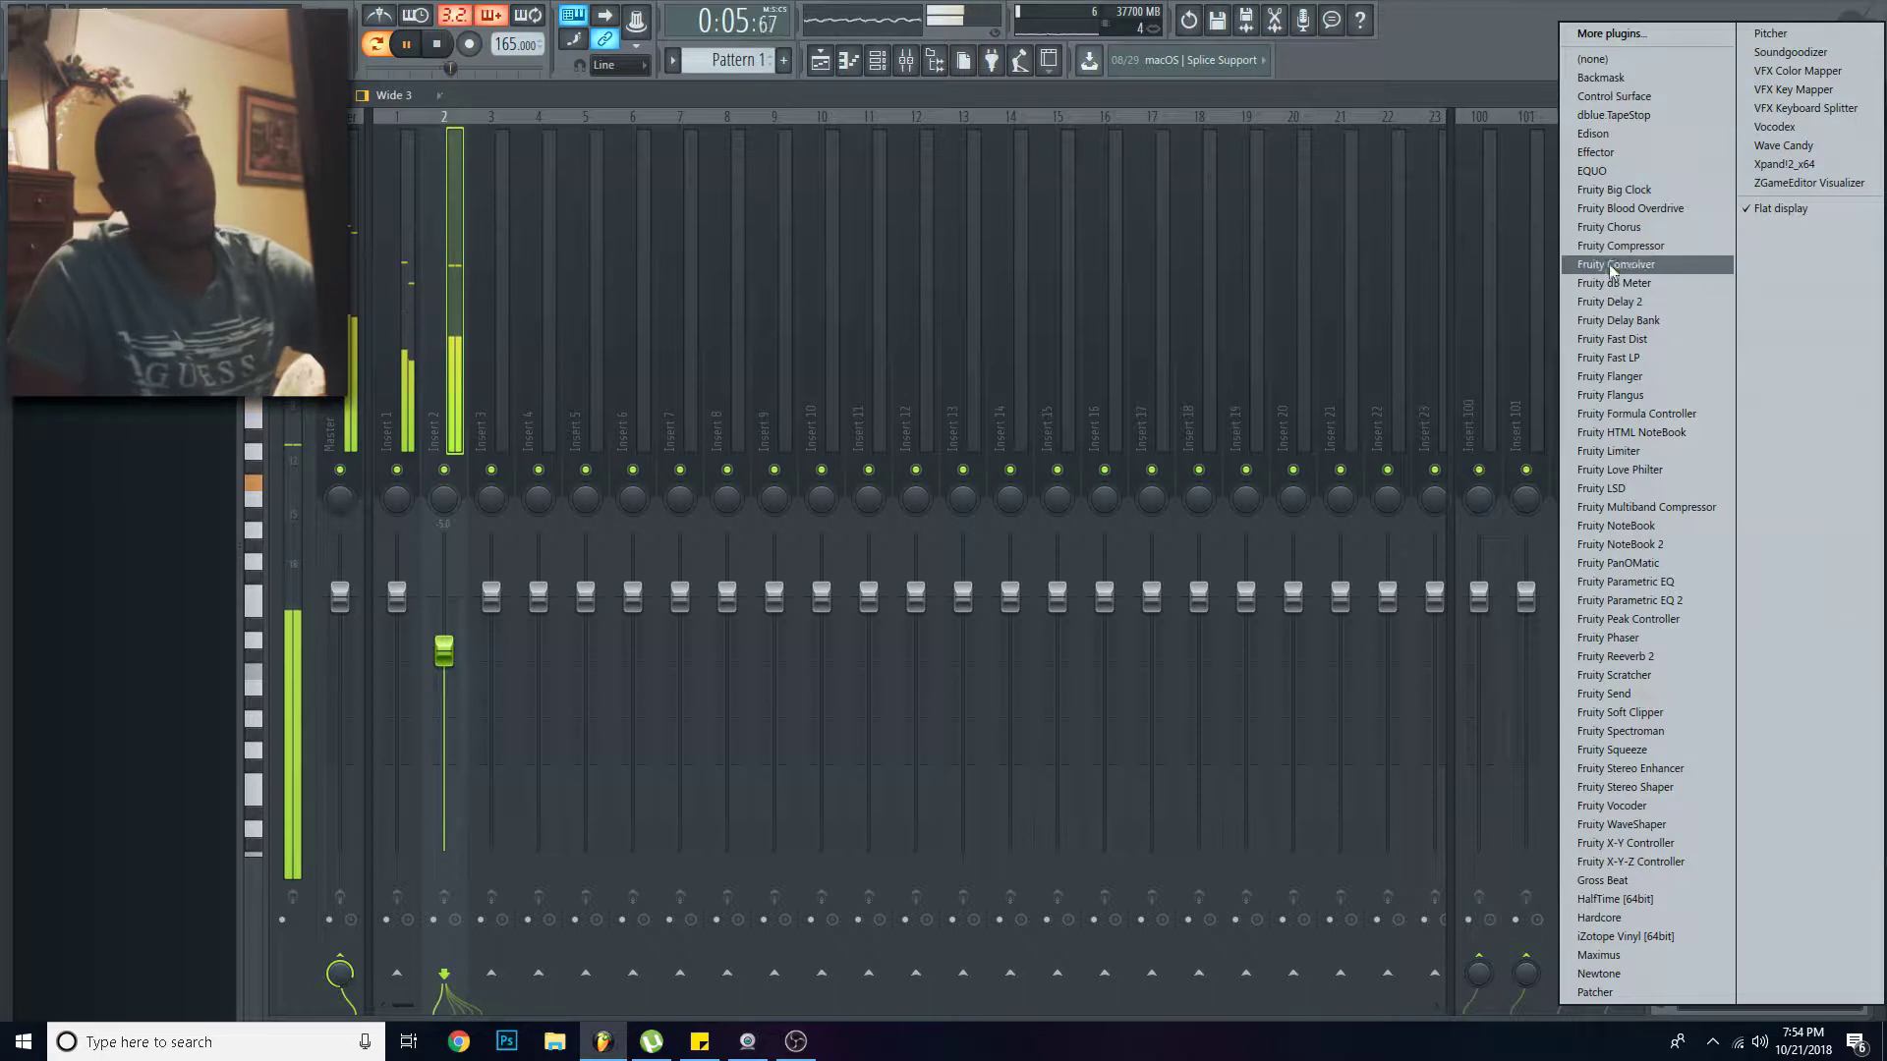
{"action": "left_click", "coordinate": [1612, 302]}
{"action": "left_click", "coordinate": [418, 337]}
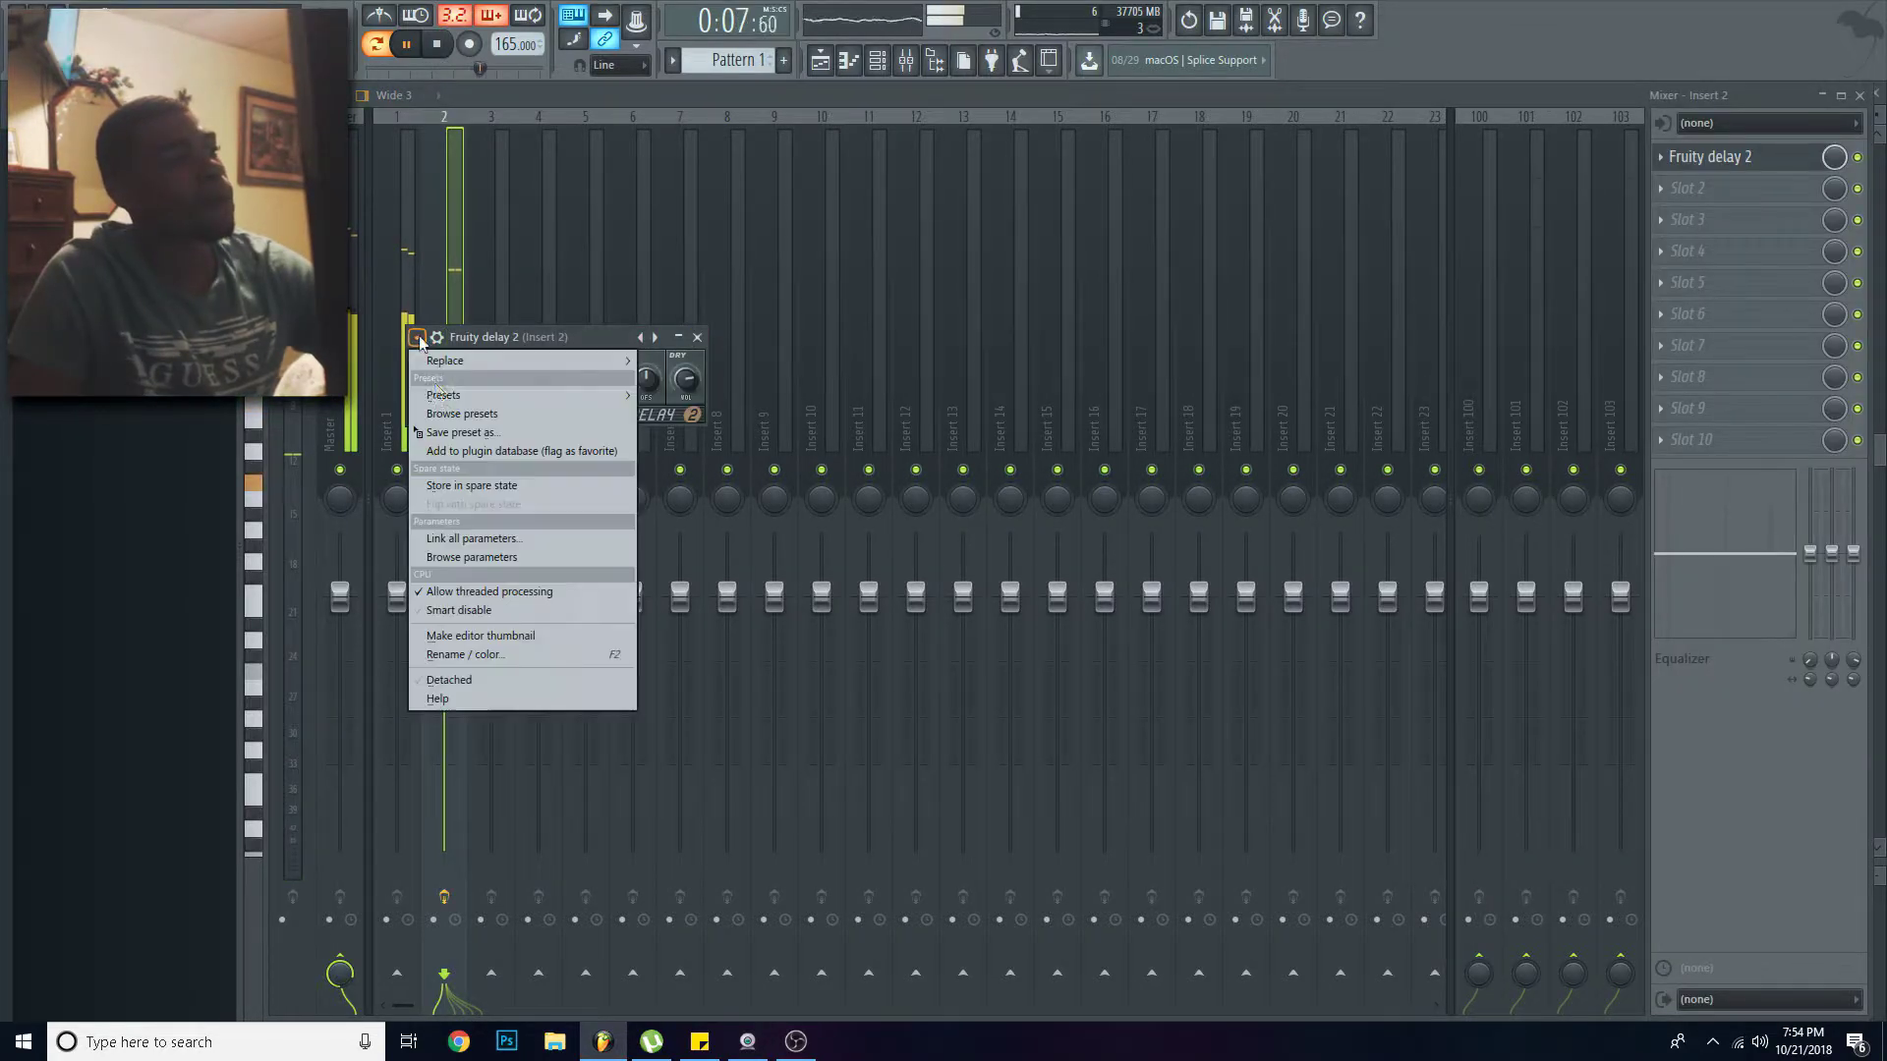
{"action": "left_click", "coordinate": [1127, 349]}
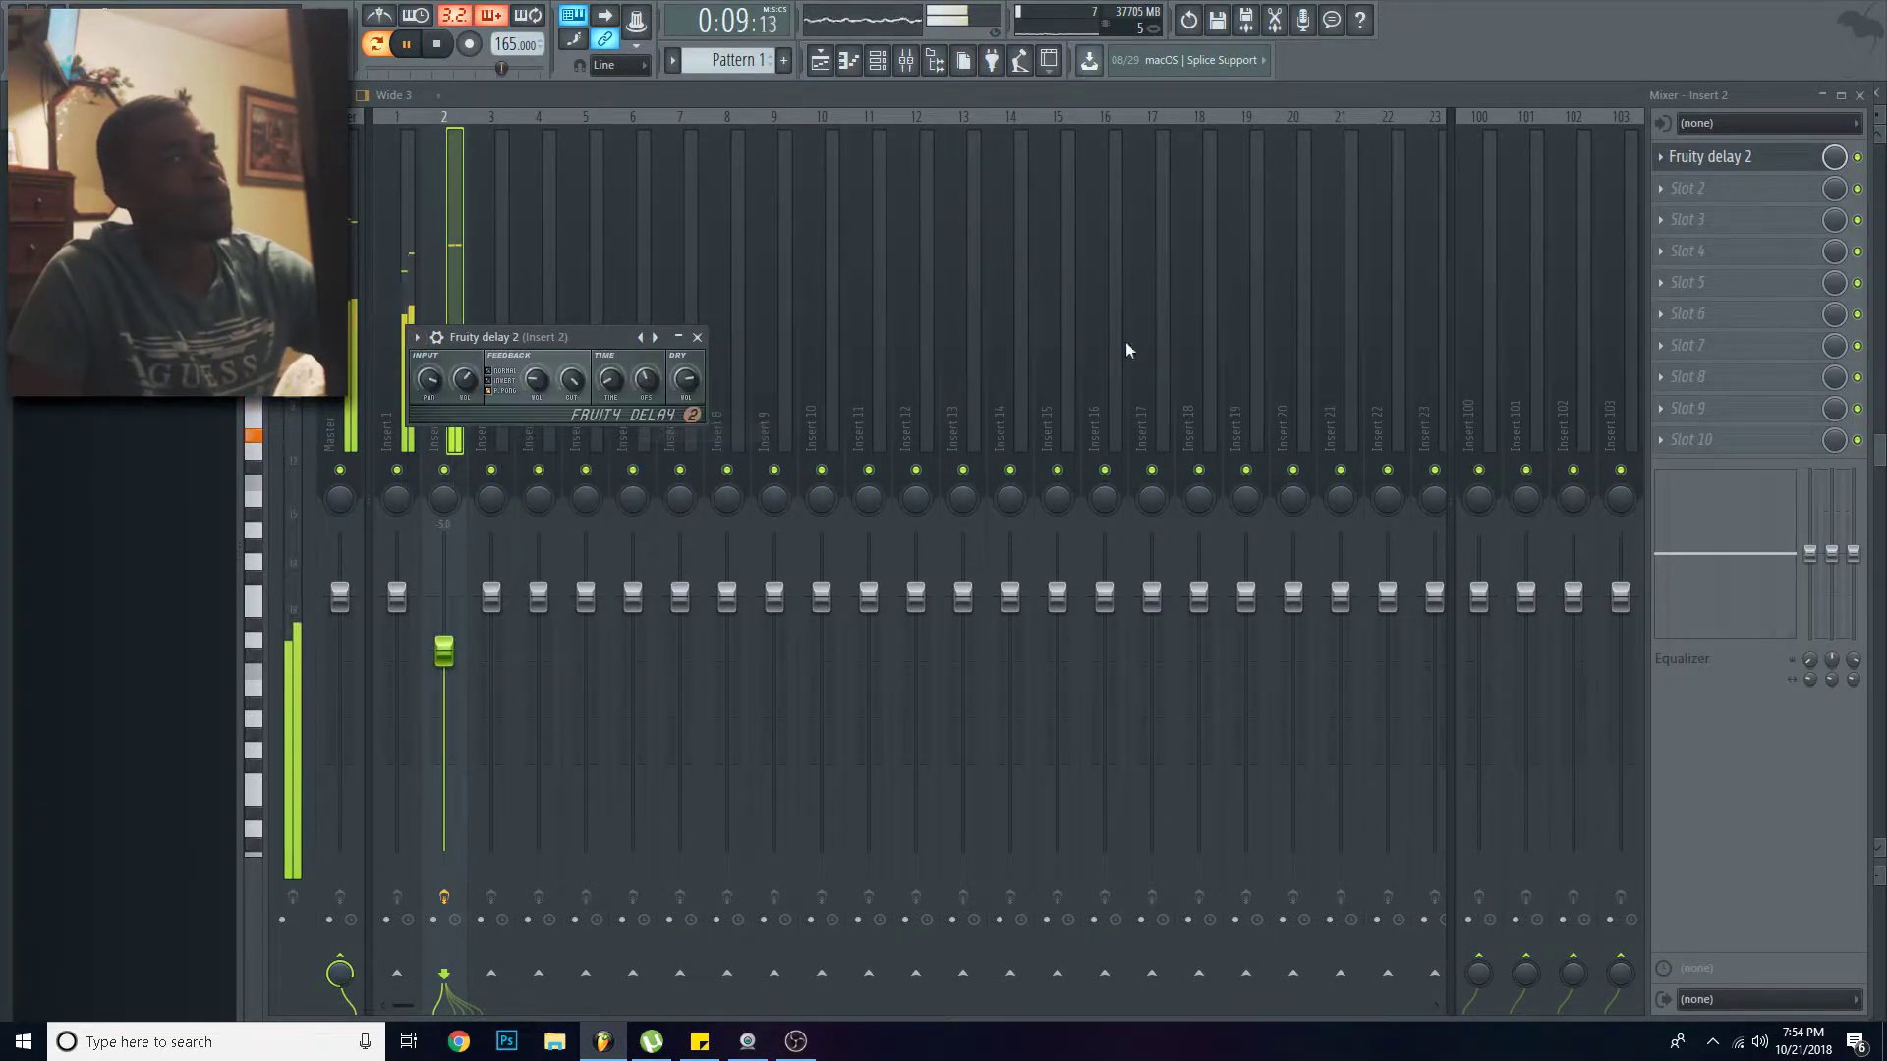
Step: Load Fruity Reeverb 2 into the second effect slot of mixer track Insert 2 and close its plugin window
{"action": "left_click", "coordinate": [1715, 188]}
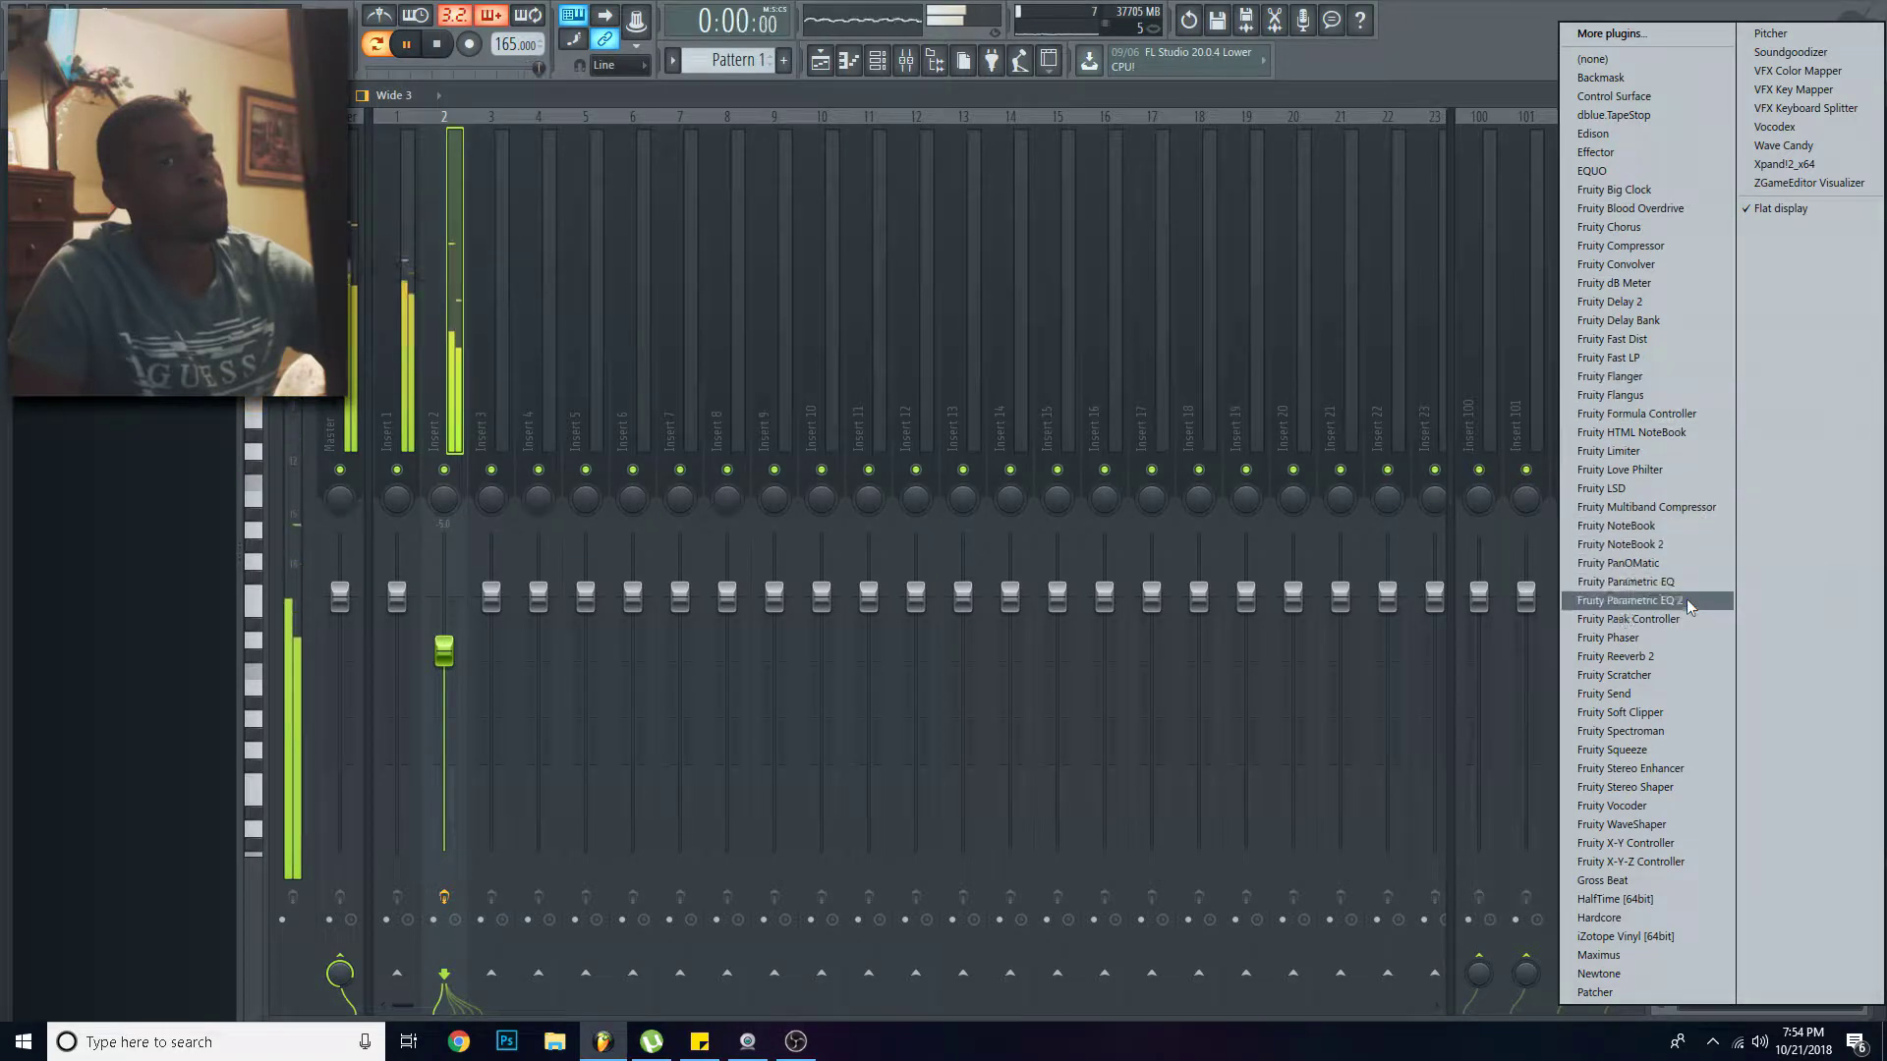
{"action": "left_click", "coordinate": [442, 364]}
{"action": "mouse_move", "coordinate": [484, 424]}
{"action": "left_click", "coordinate": [710, 497]}
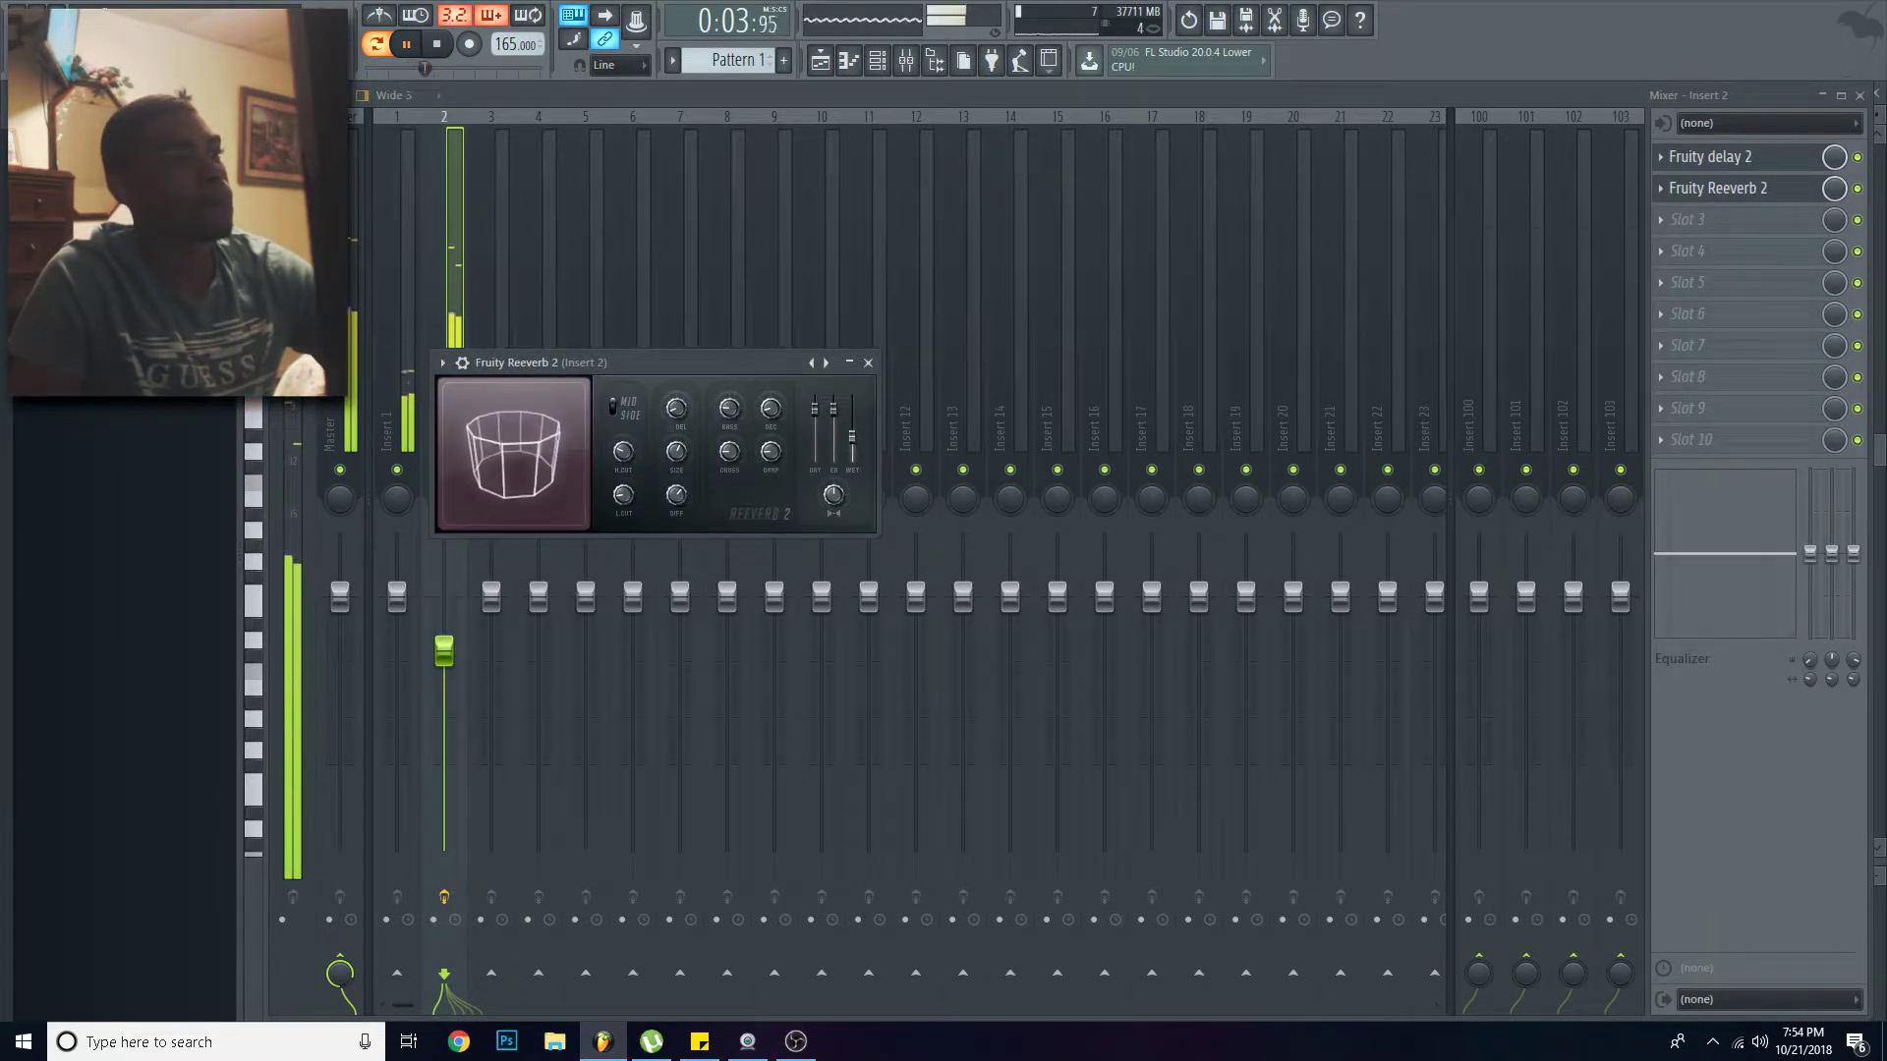
{"action": "left_click", "coordinate": [868, 363]}
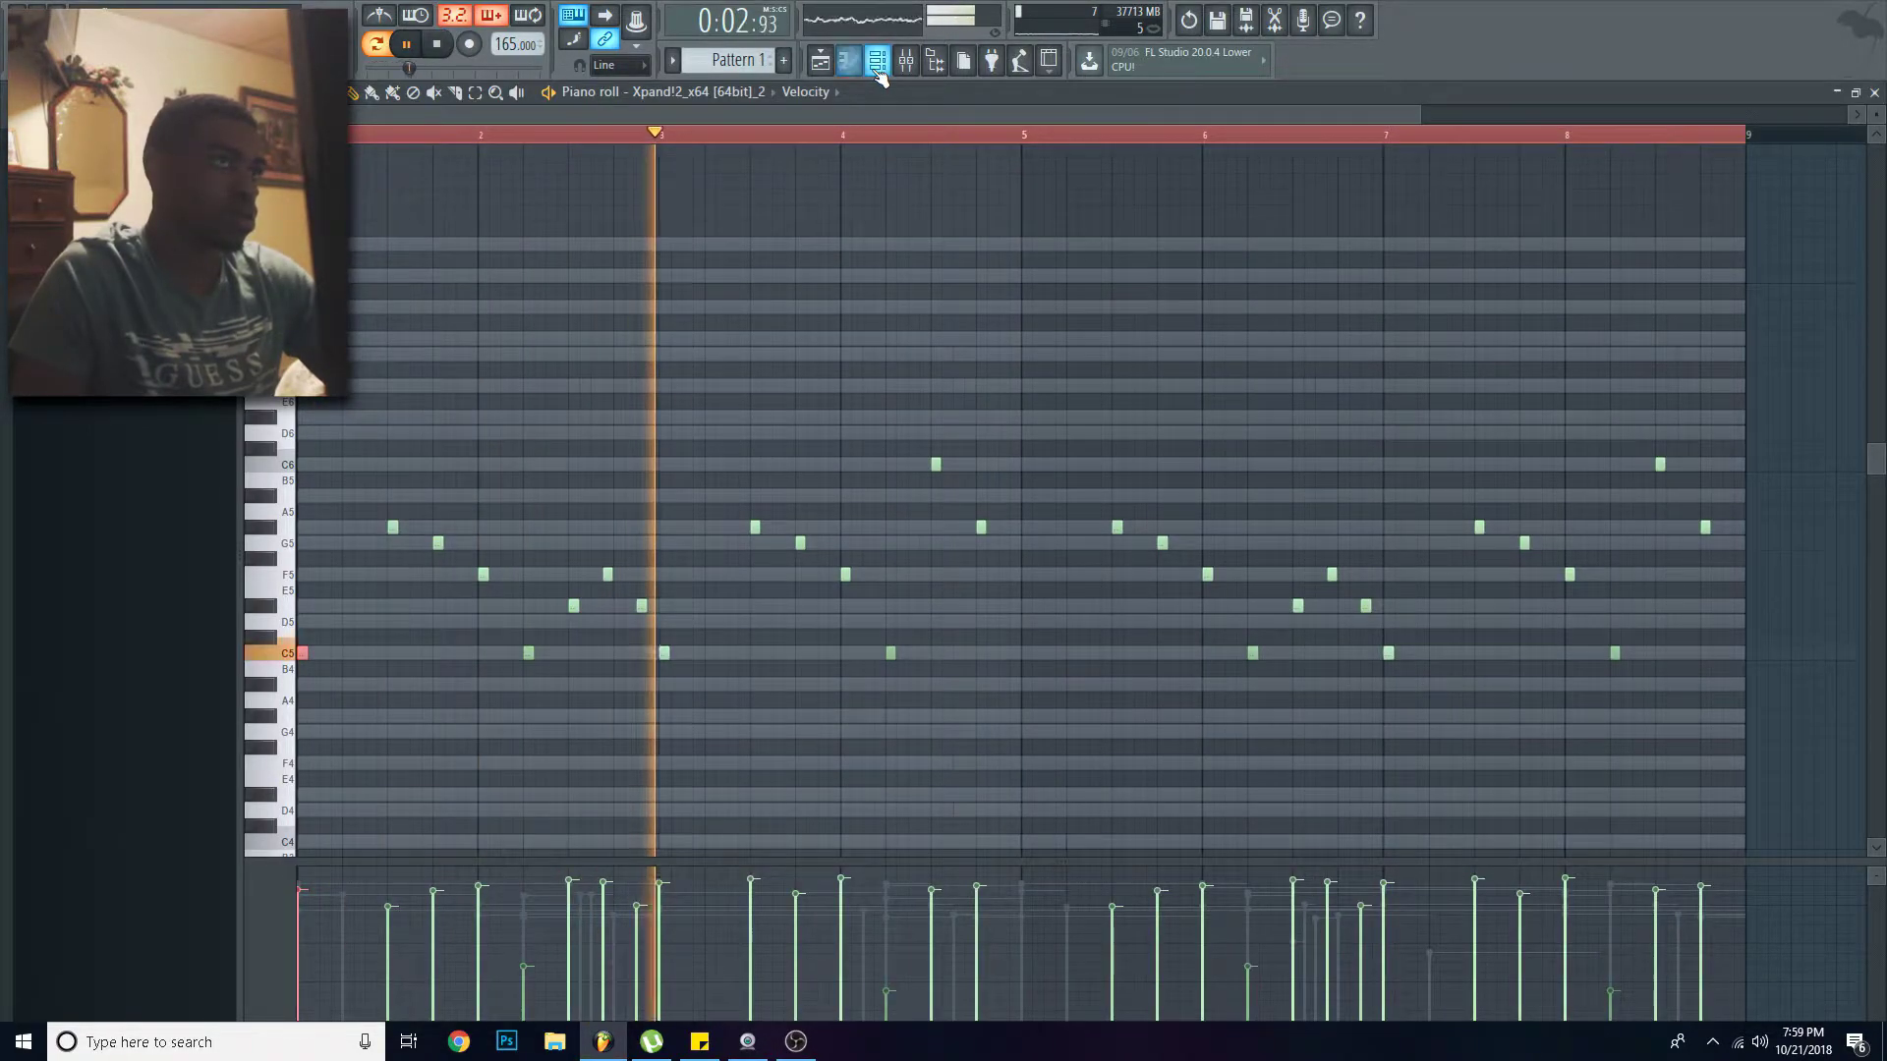
Step: Play the pattern in the channel rack to hear the melody and drum channels together
{"action": "left_click", "coordinate": [878, 65]}
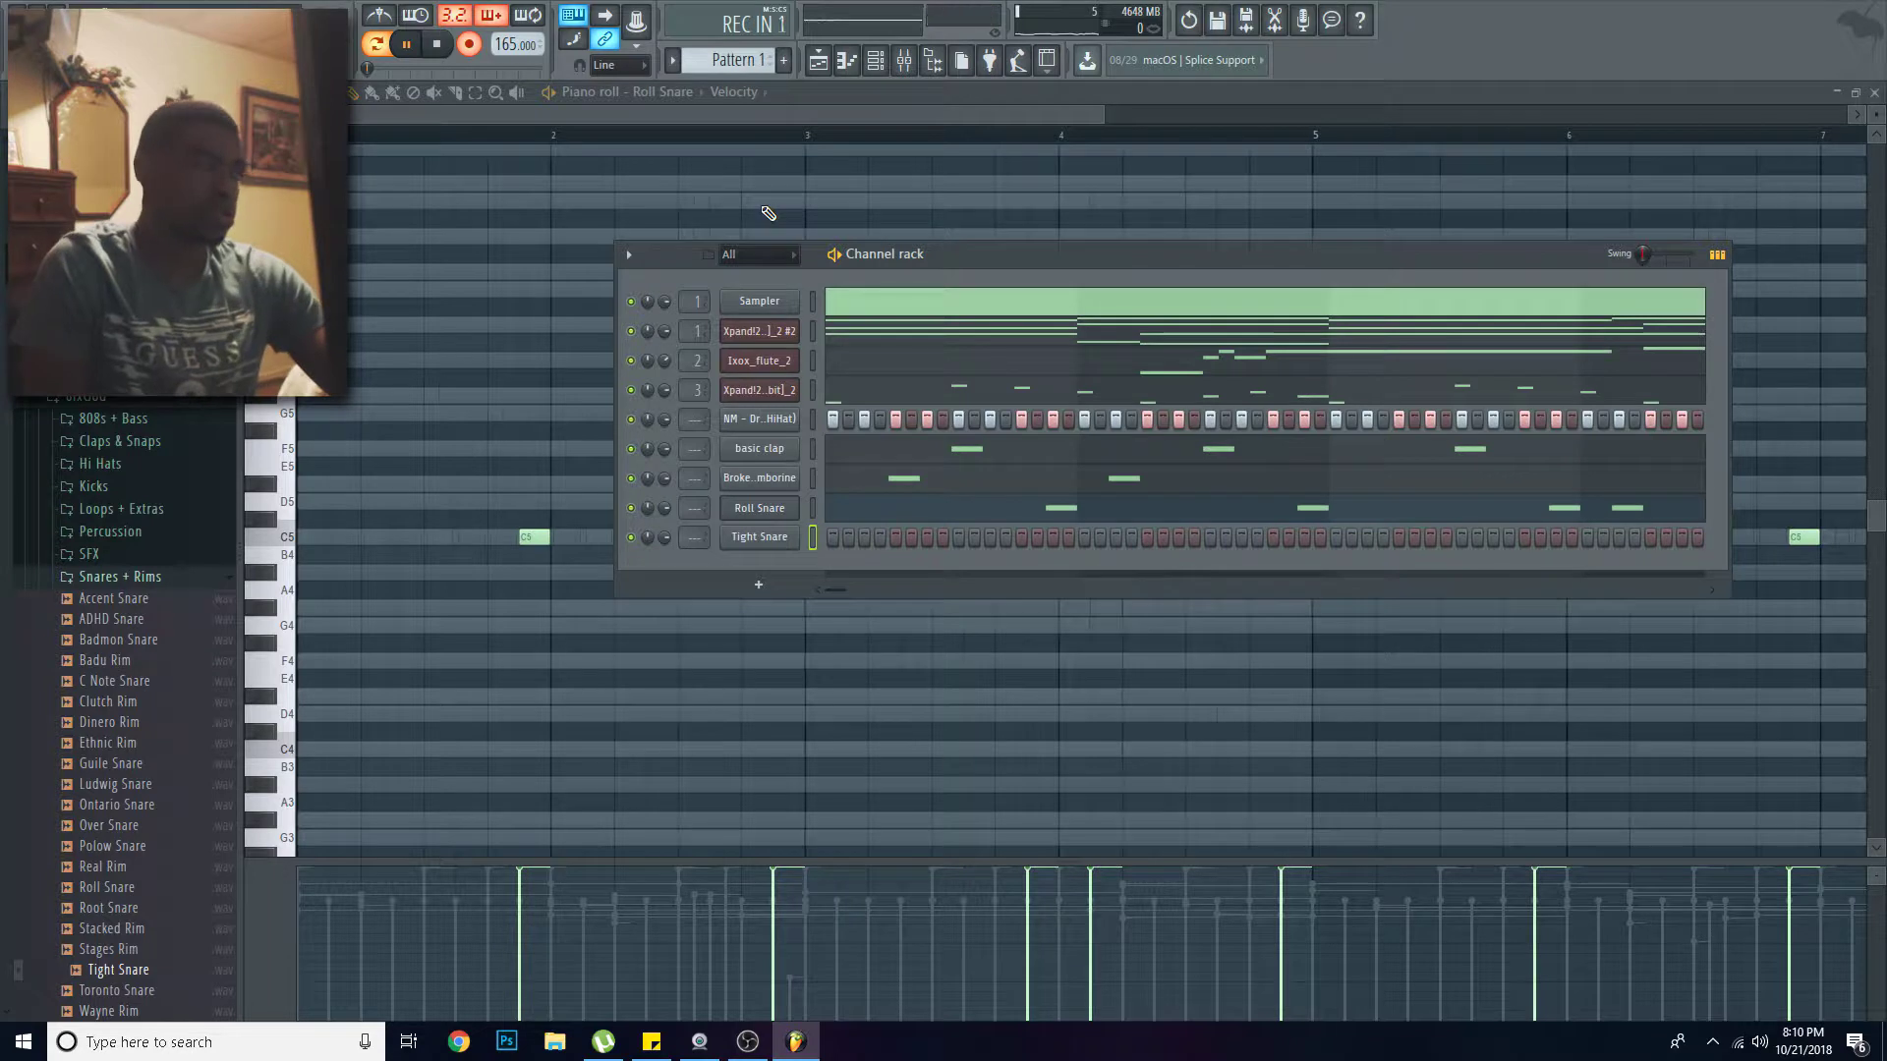
{"action": "key", "text": "space"}
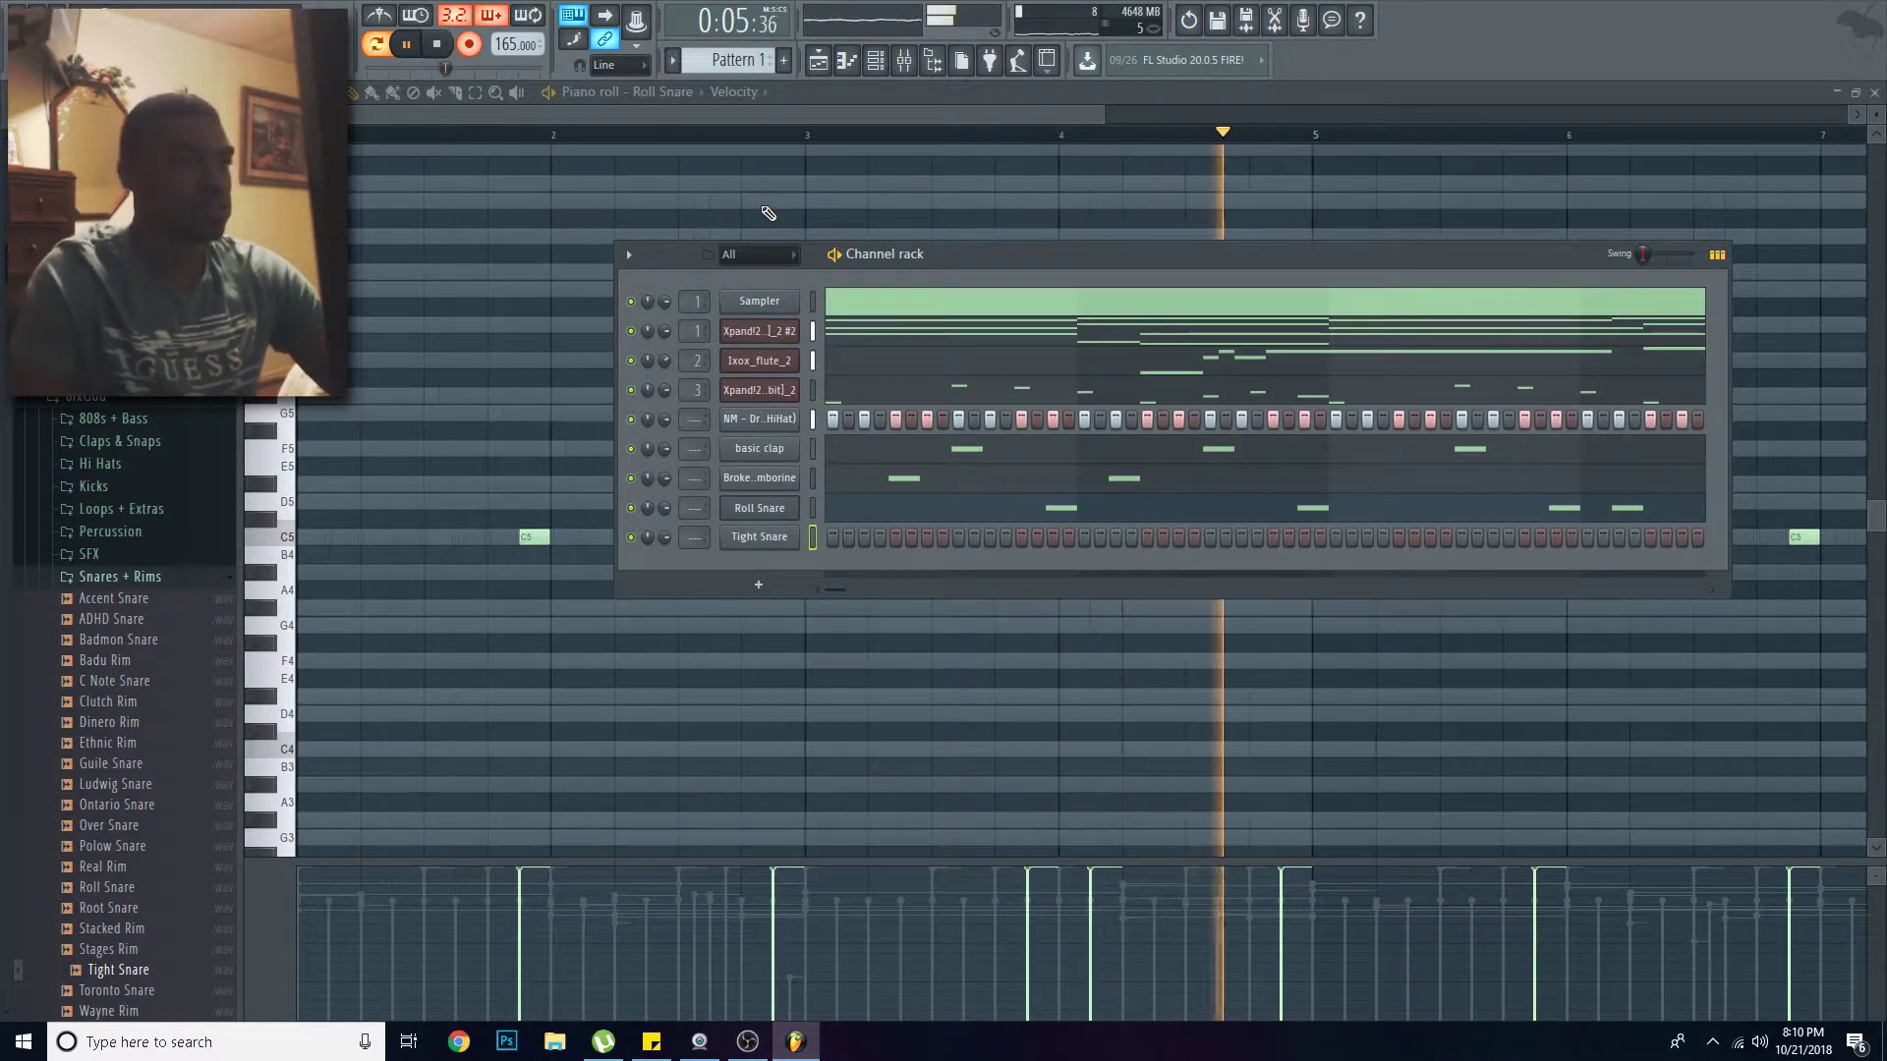
{"action": "key", "text": "space"}
Step: Delete the Tight Snare note in bar 2 and add two consecutive C5 notes after the bar 4 hit
{"action": "key", "text": "F6"}
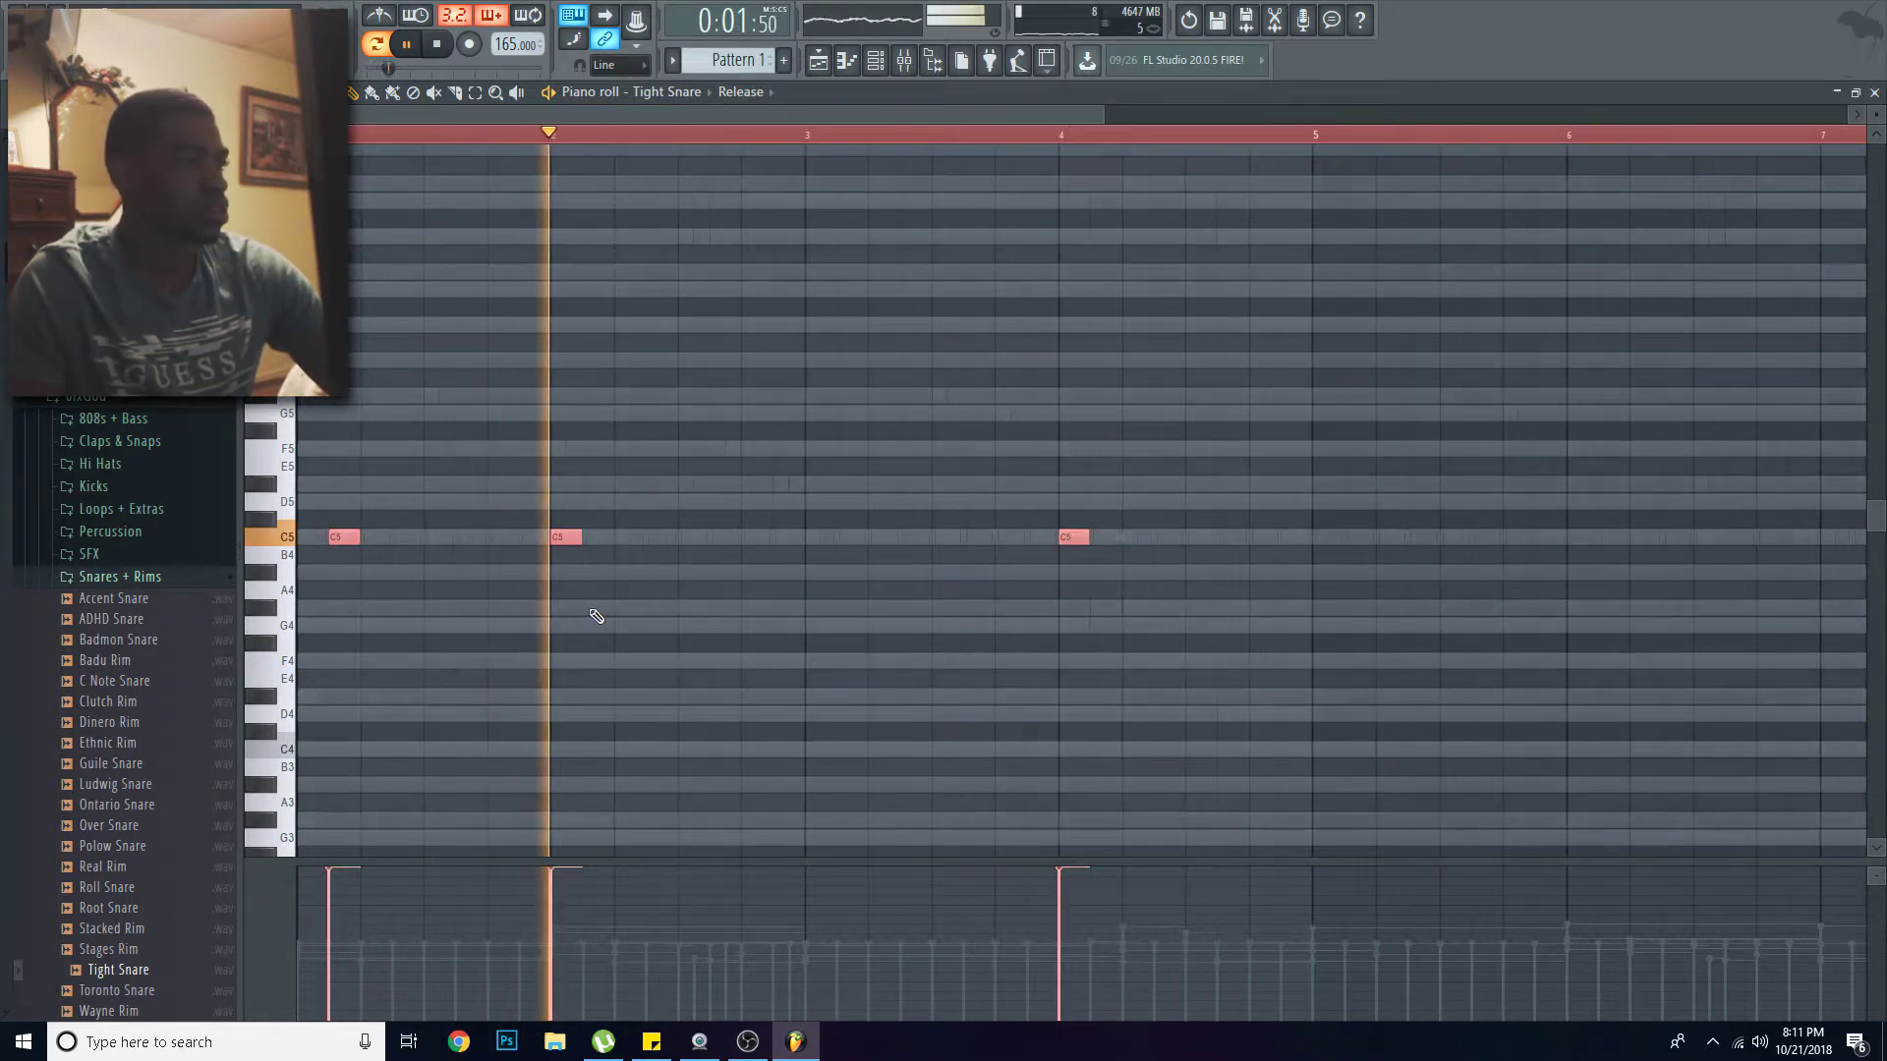
{"action": "key", "text": "space"}
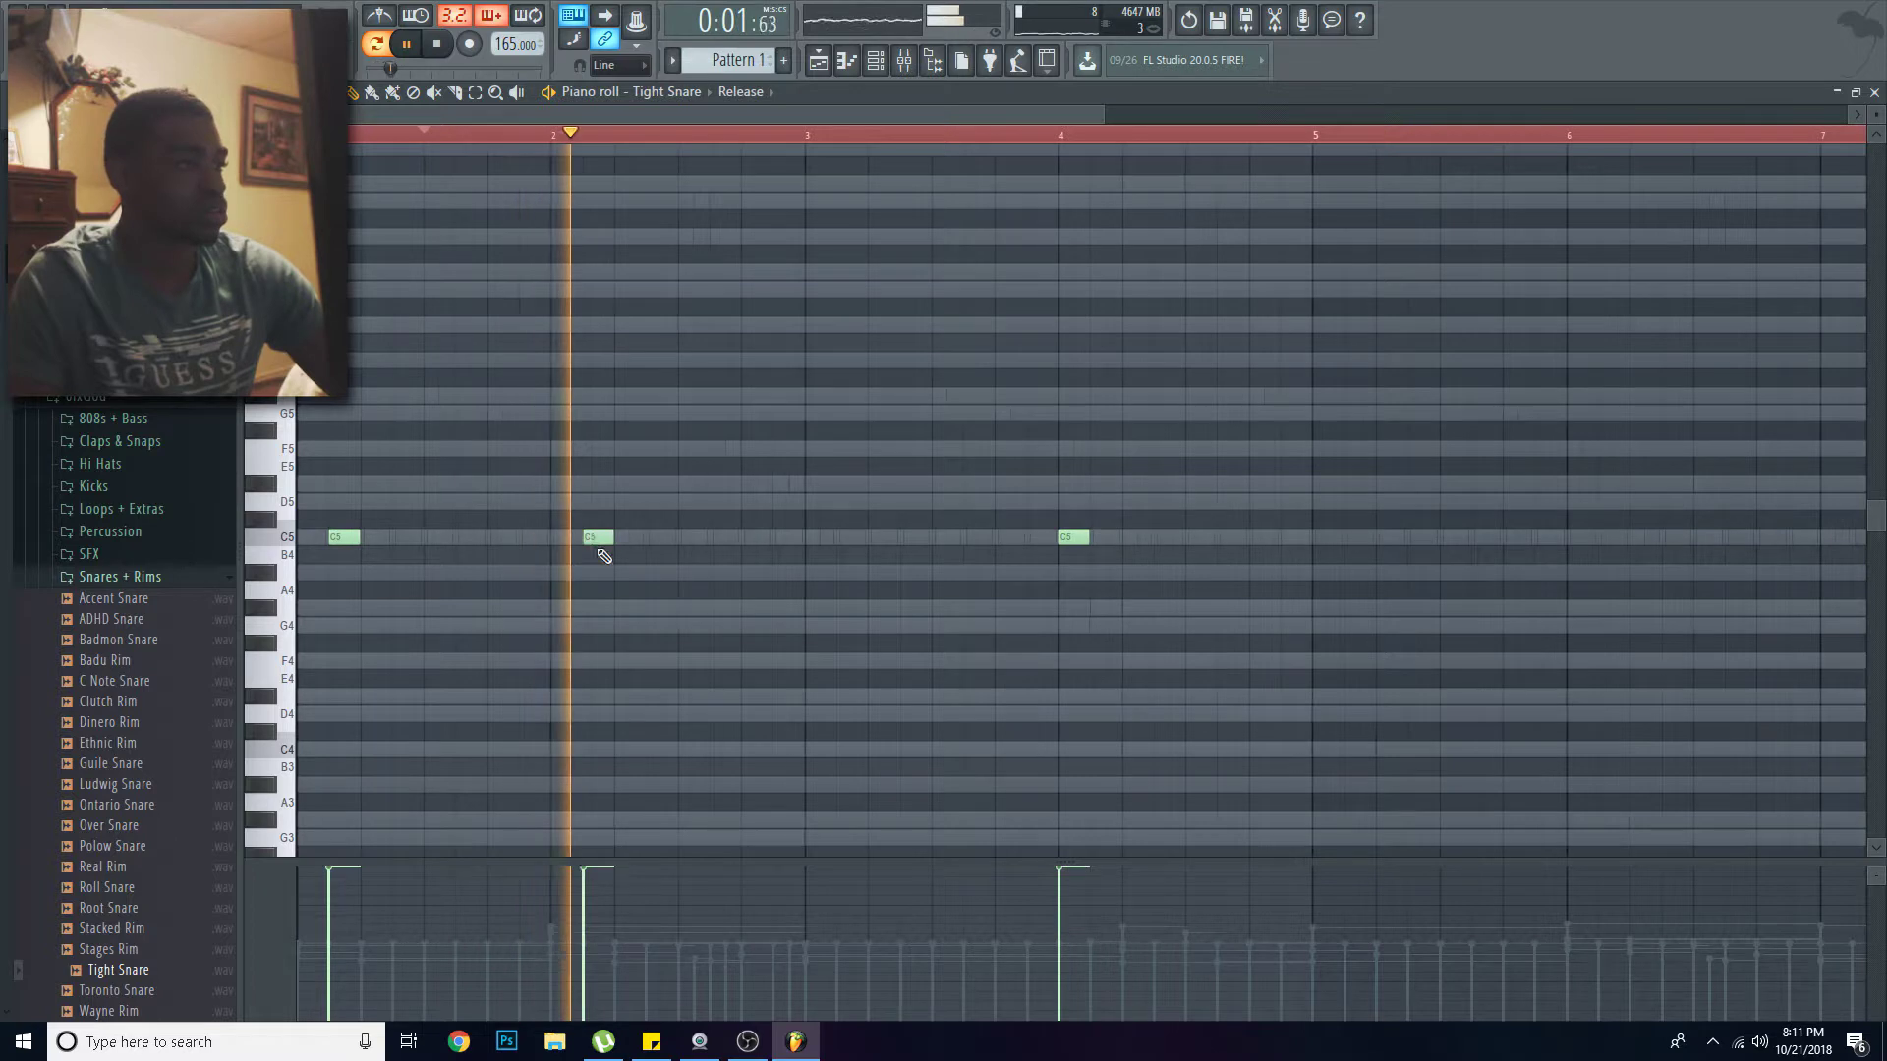
{"action": "right_click", "coordinate": [568, 537]}
{"action": "scroll", "coordinate": [1129, 581], "scroll_direction": "up", "scroll_amount": 3, "text": "ctrl"}
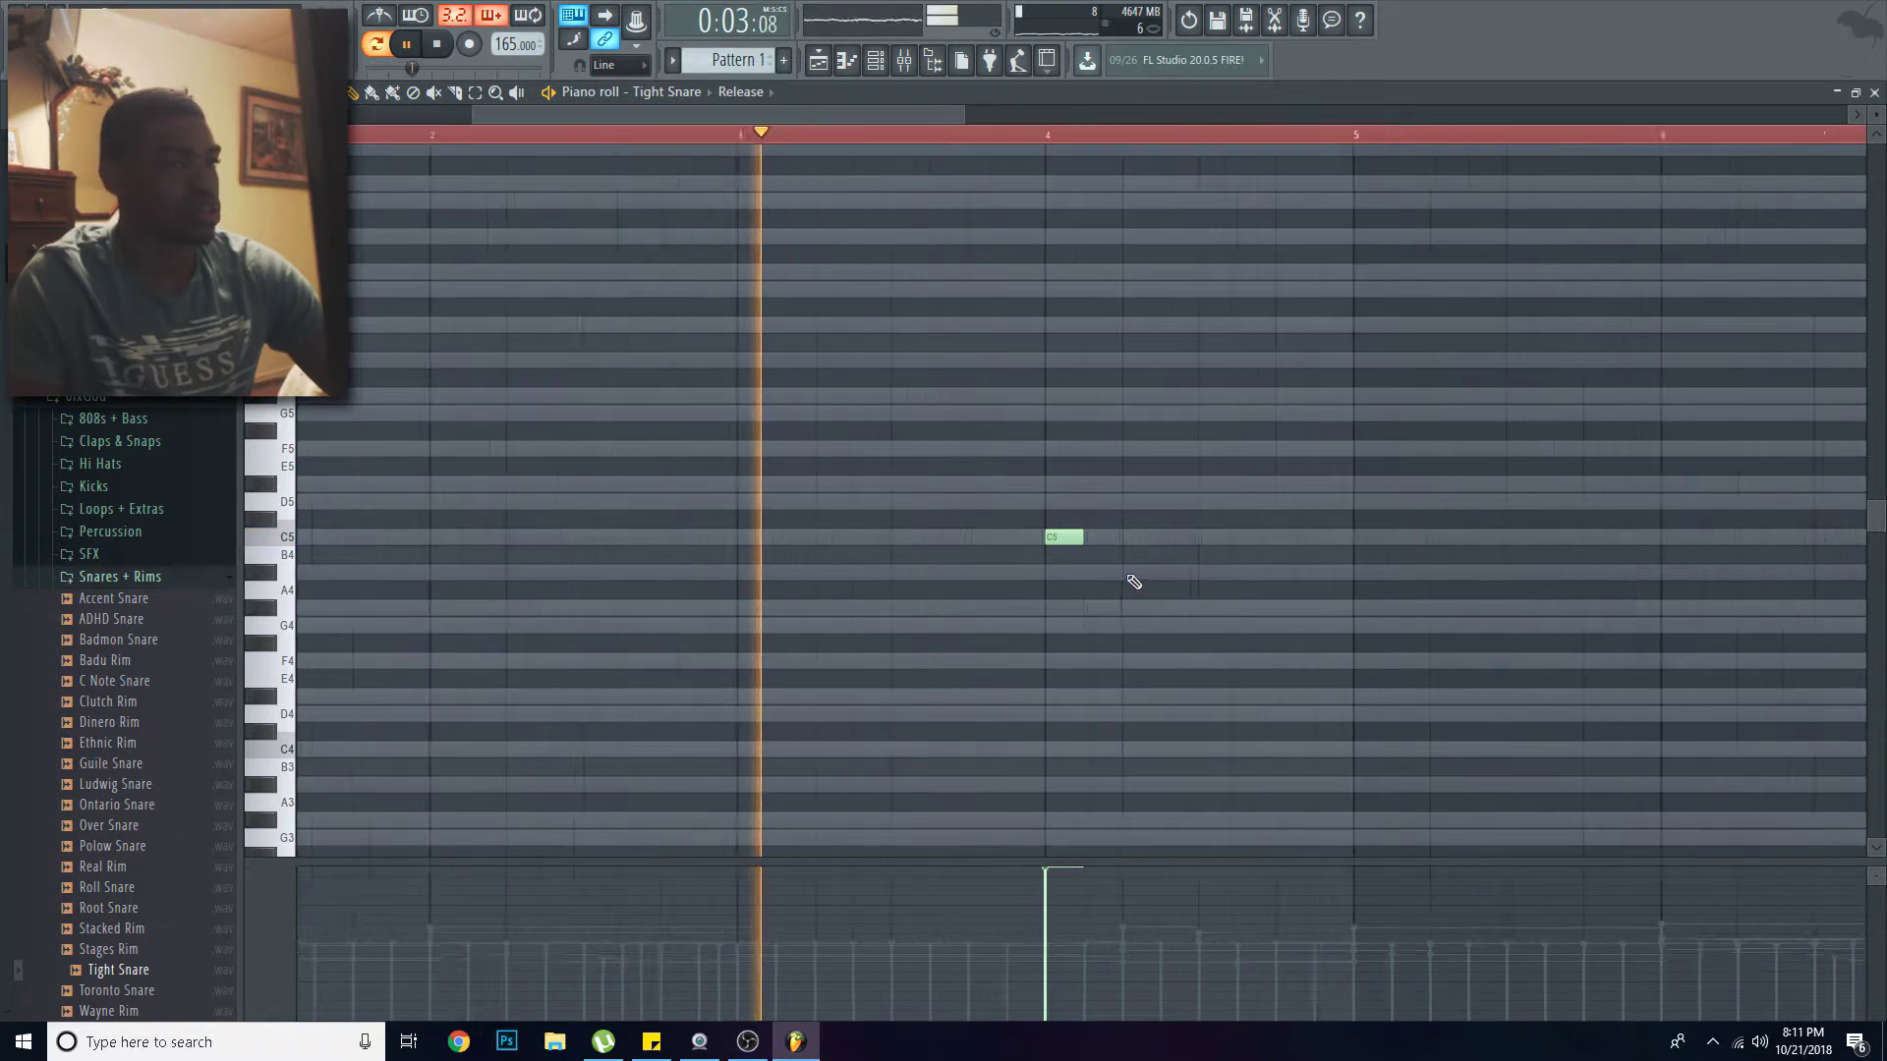
{"action": "scroll", "coordinate": [1056, 528], "scroll_direction": "up", "scroll_amount": 2, "text": "ctrl"}
{"action": "left_click", "coordinate": [1045, 537]}
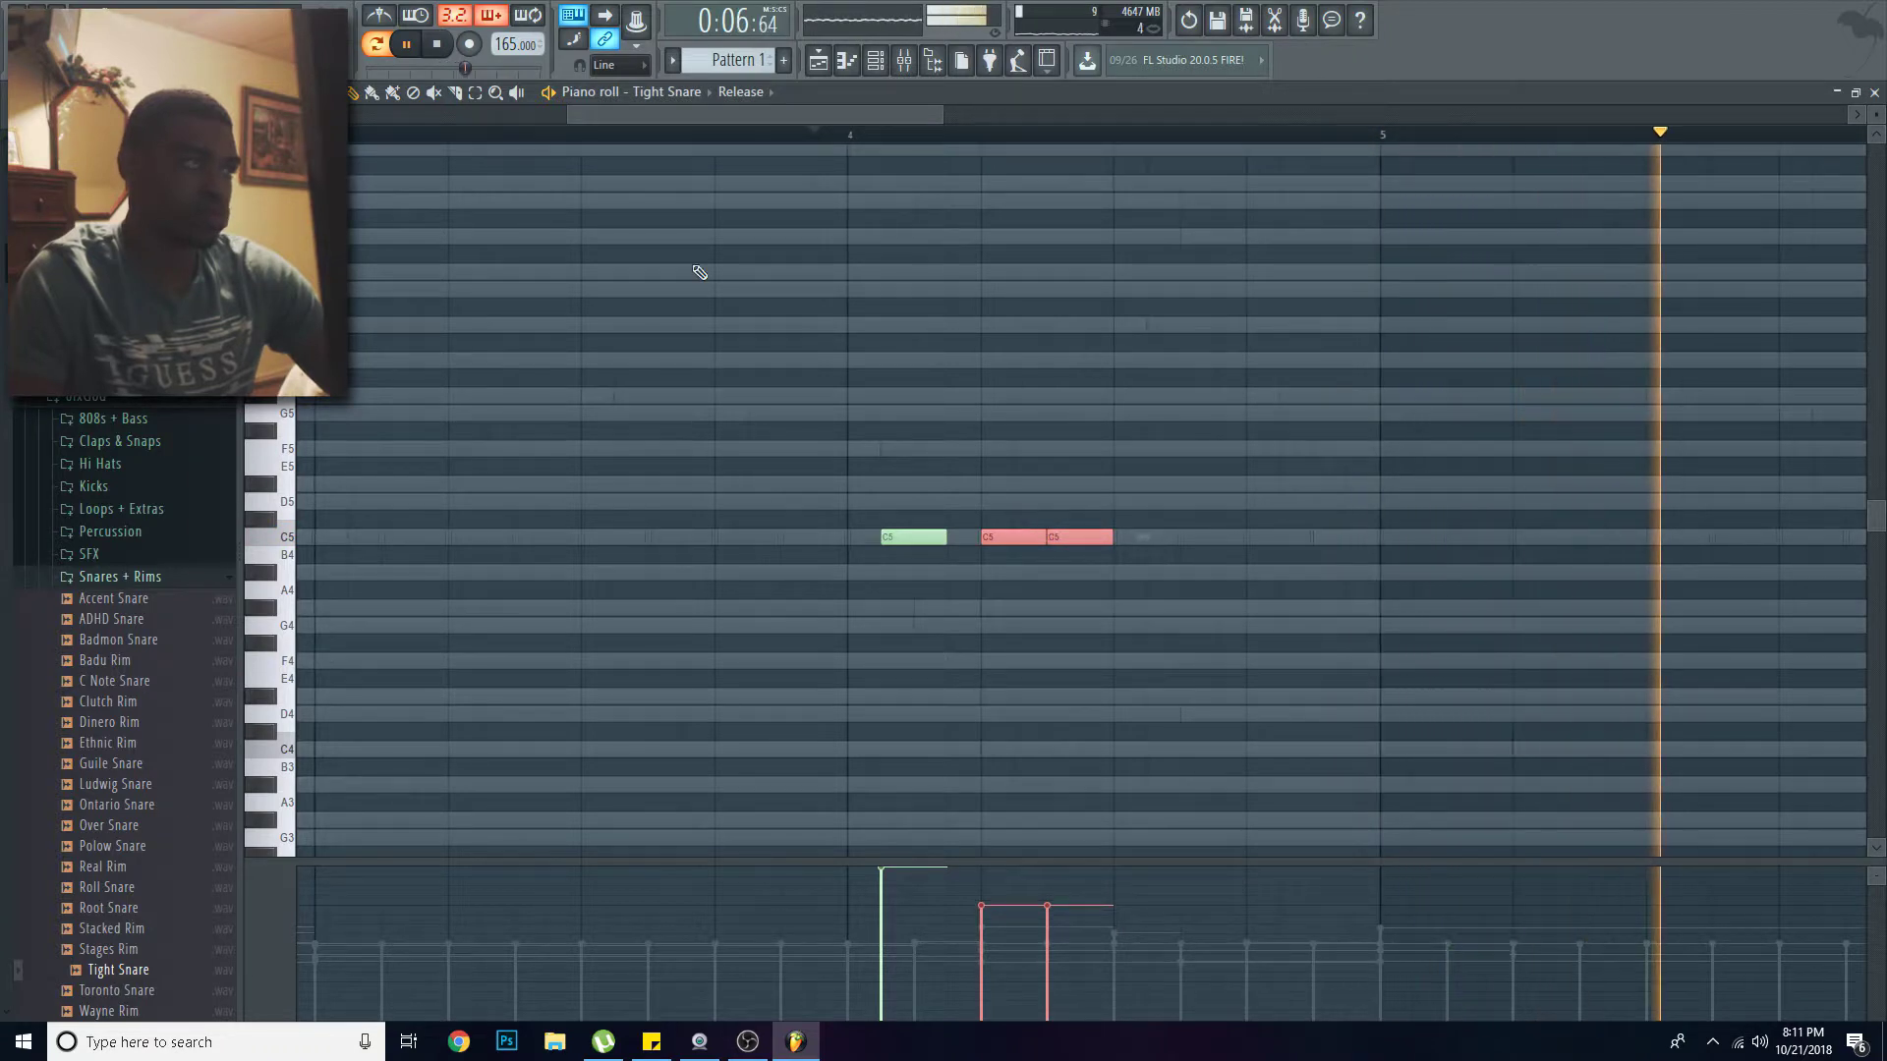
Step: Lower the velocities of the two added Tight Snare notes in bar 4, the second more than the first
{"action": "mouse_move", "coordinate": [356, 345]}
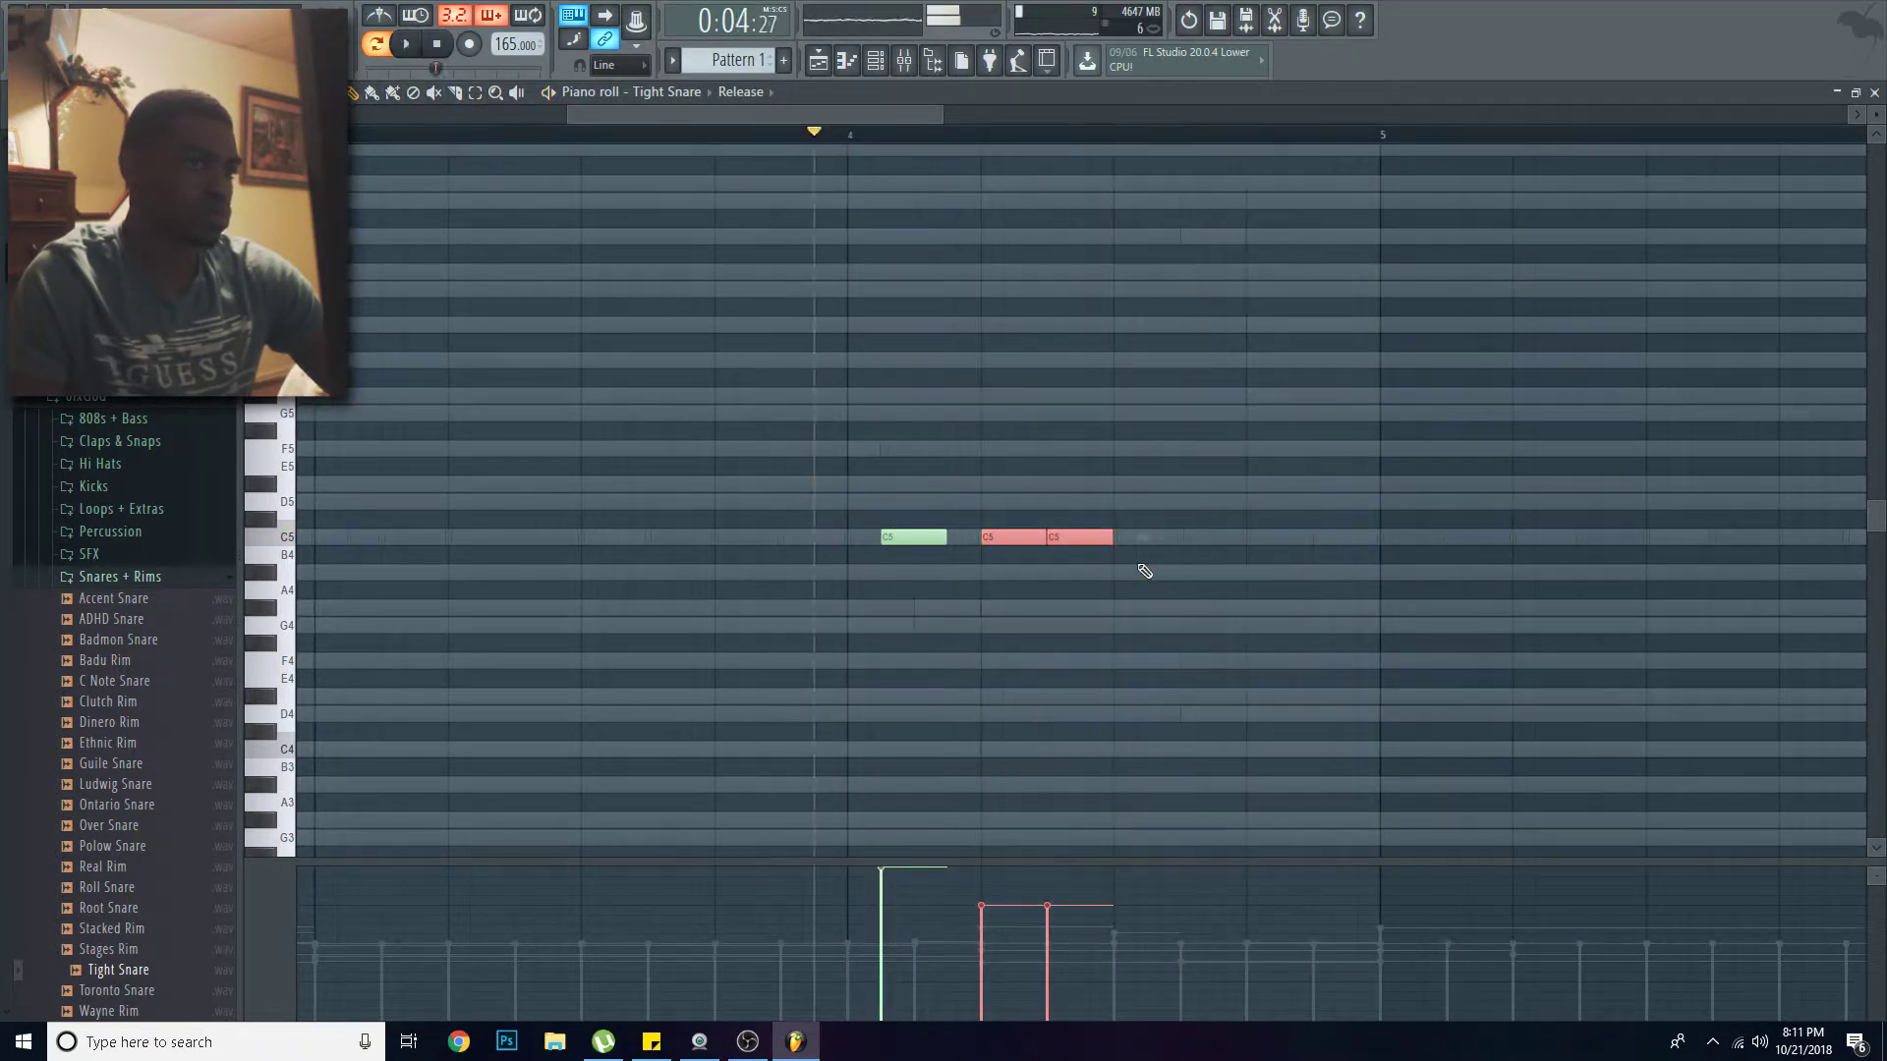
{"action": "key", "text": "space"}
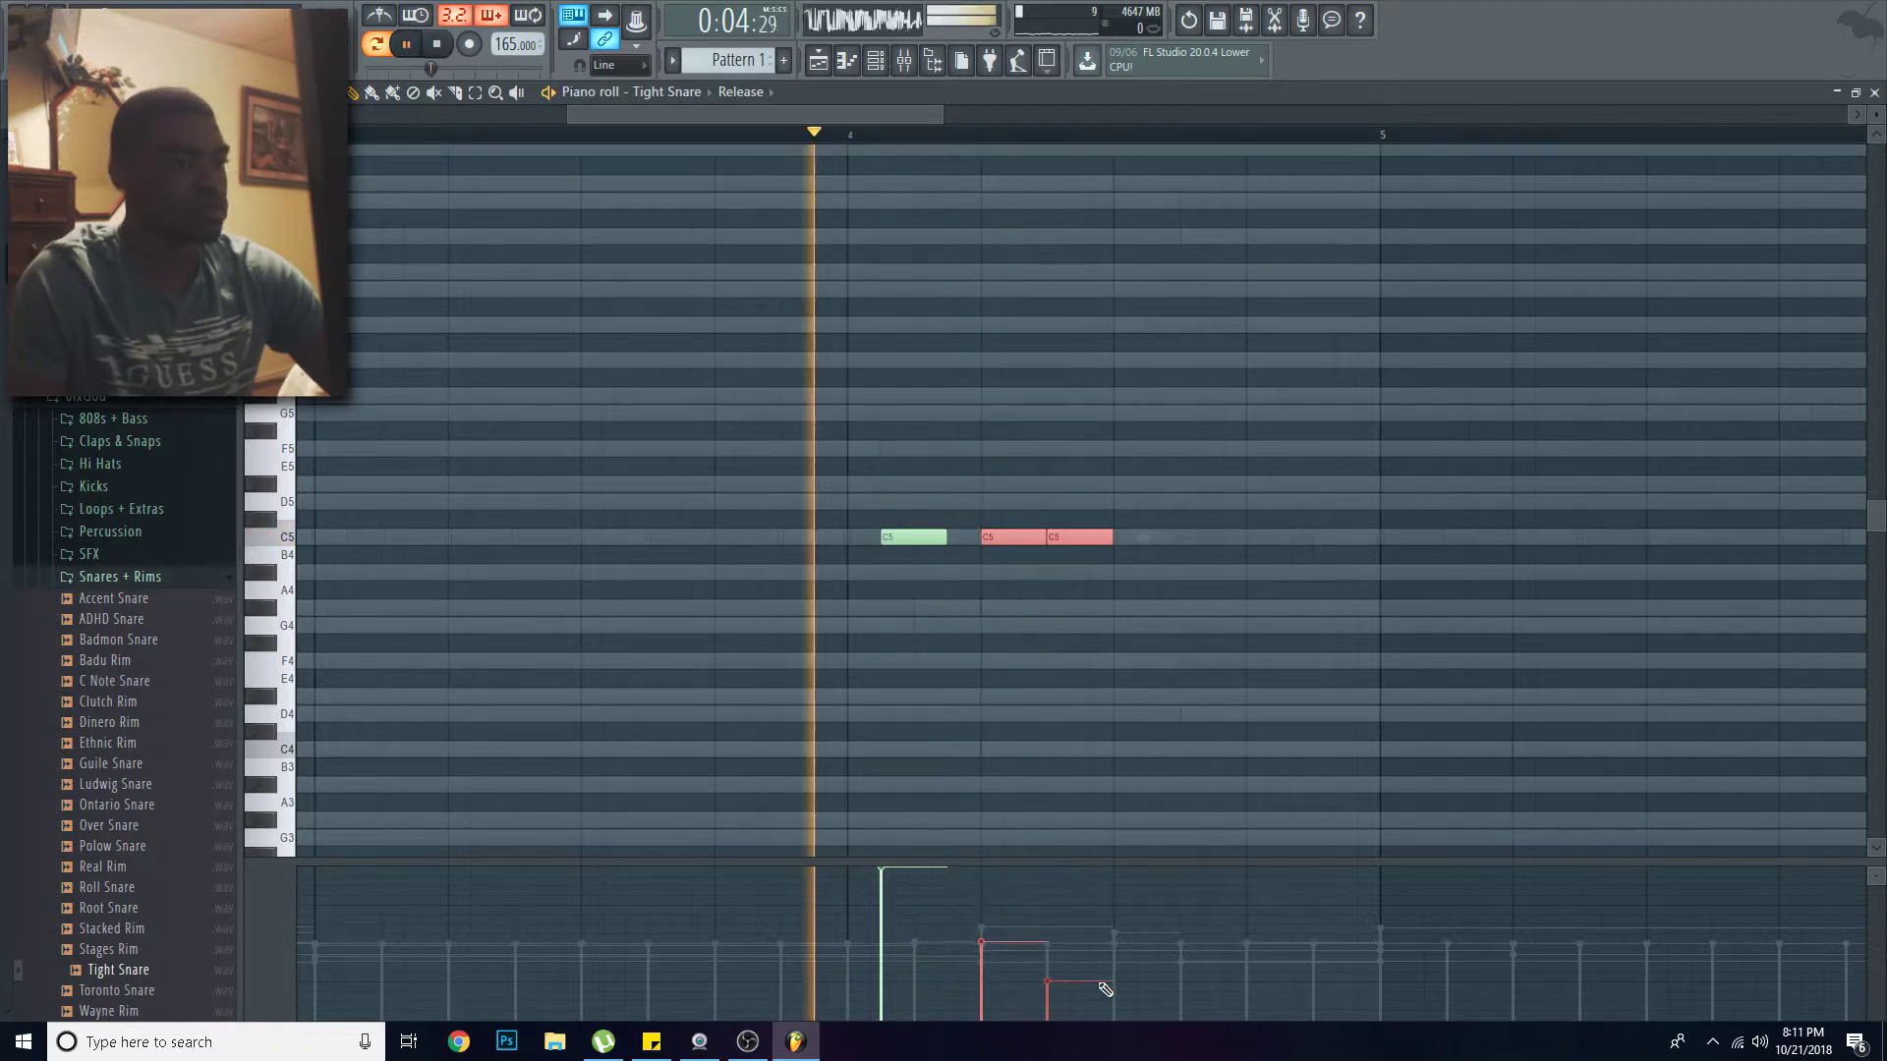
Step: Try duplicating the Tight Snare notes into bars 5 to 8, and remove the copies again
{"action": "scroll", "coordinate": [1117, 623], "scroll_direction": "down", "scroll_amount": 5}
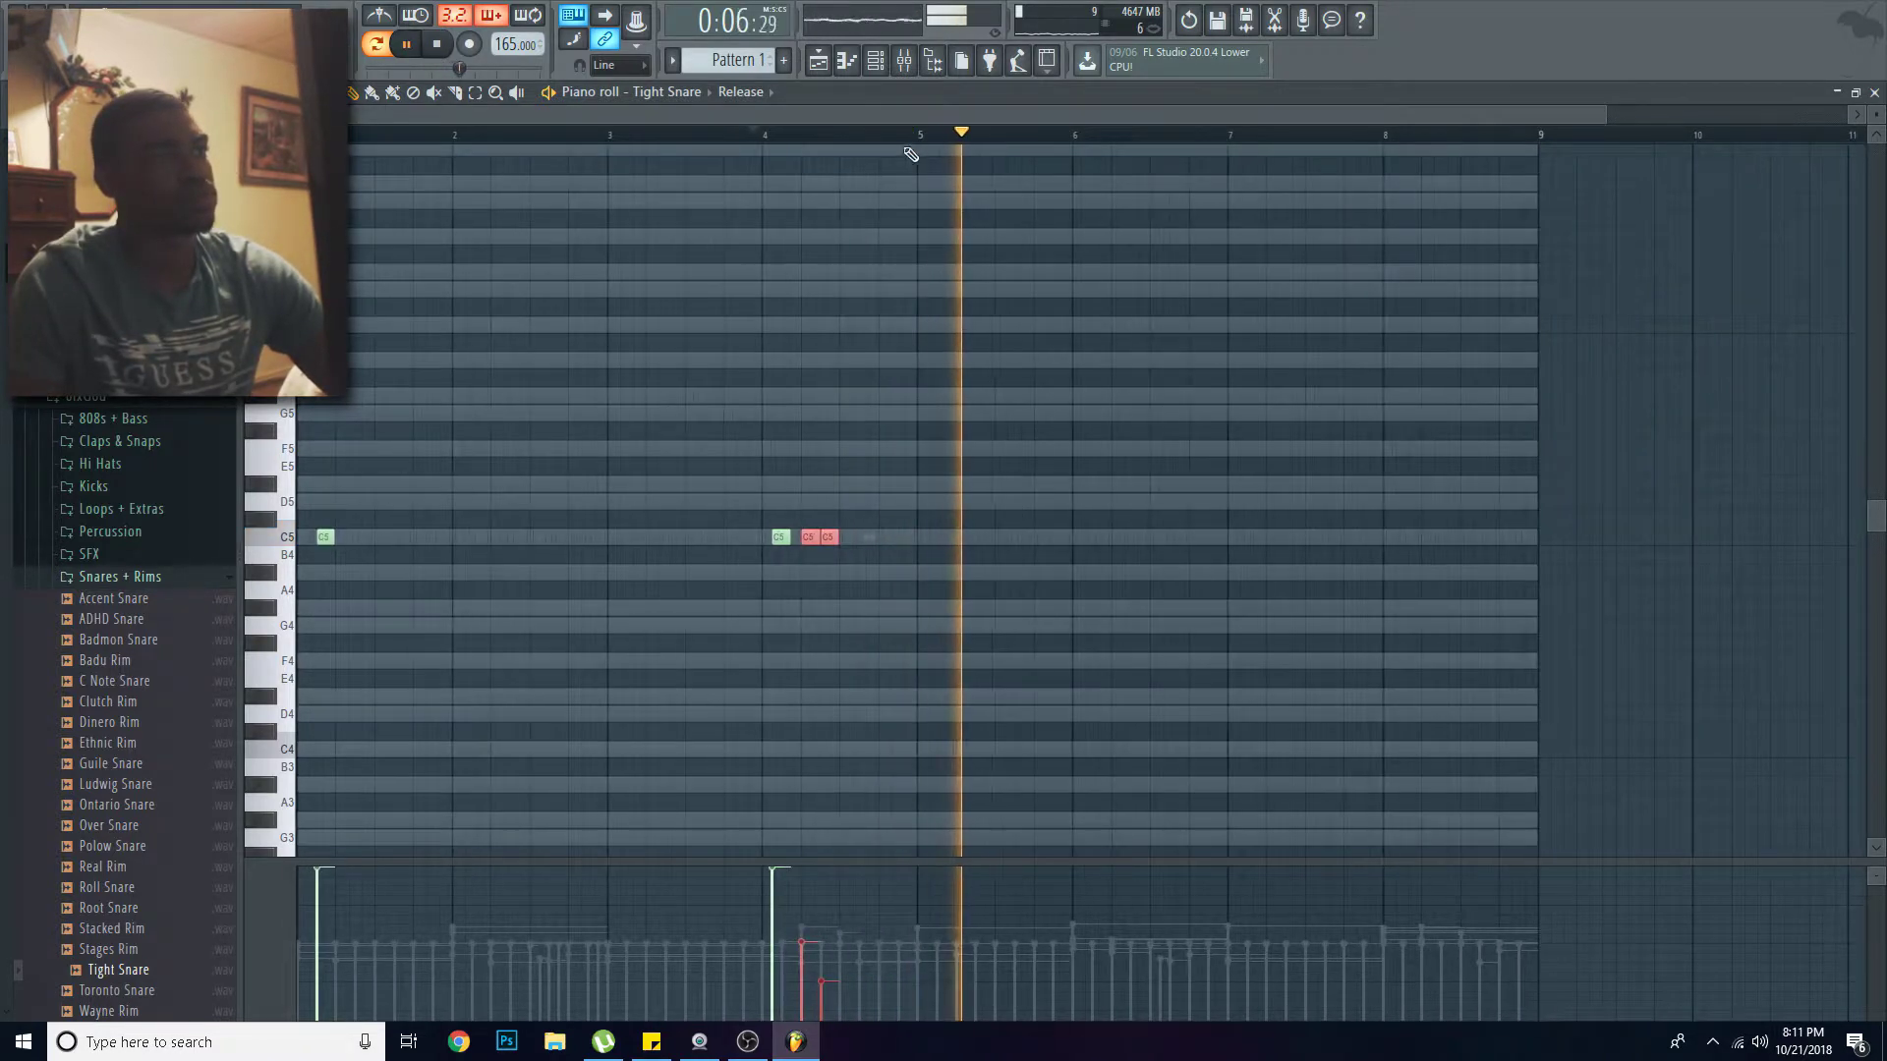
{"action": "key", "text": "ctrl+b"}
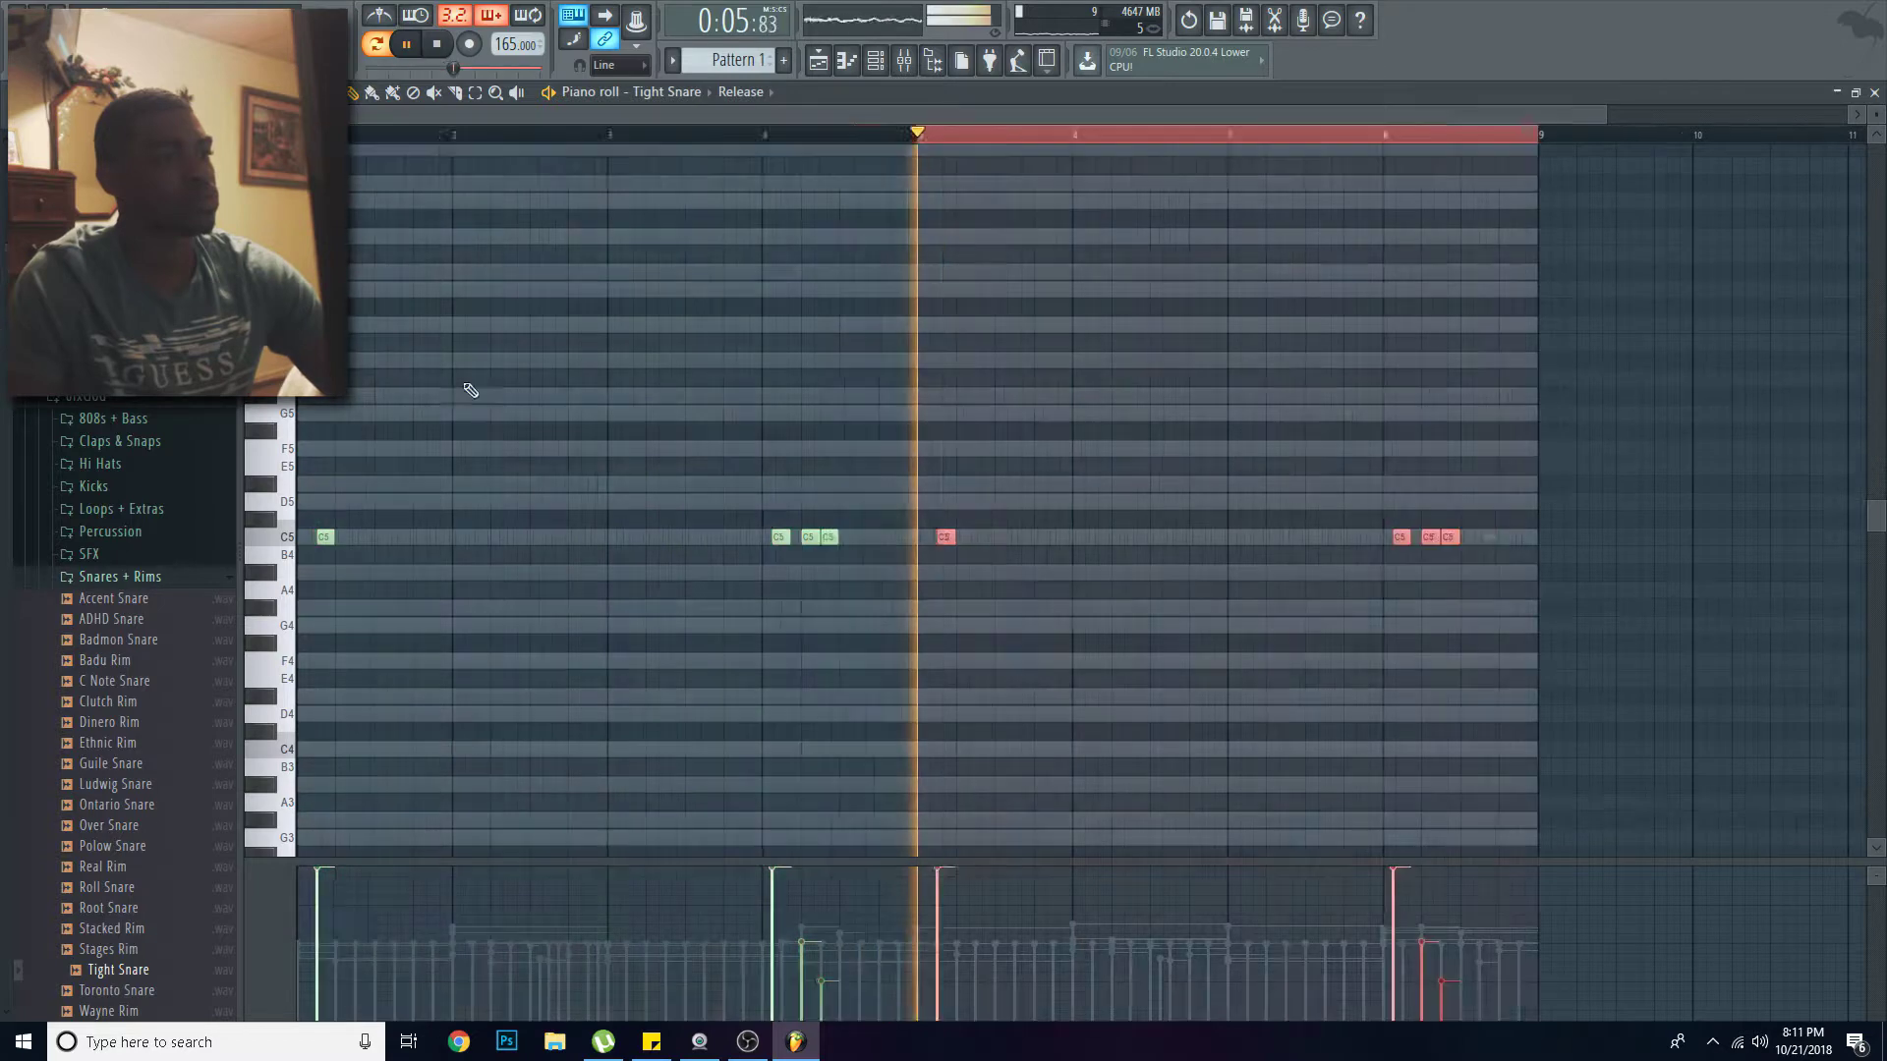
{"action": "scroll", "coordinate": [471, 391], "scroll_direction": "down", "scroll_amount": 1}
{"action": "right_click", "coordinate": [1238, 537]}
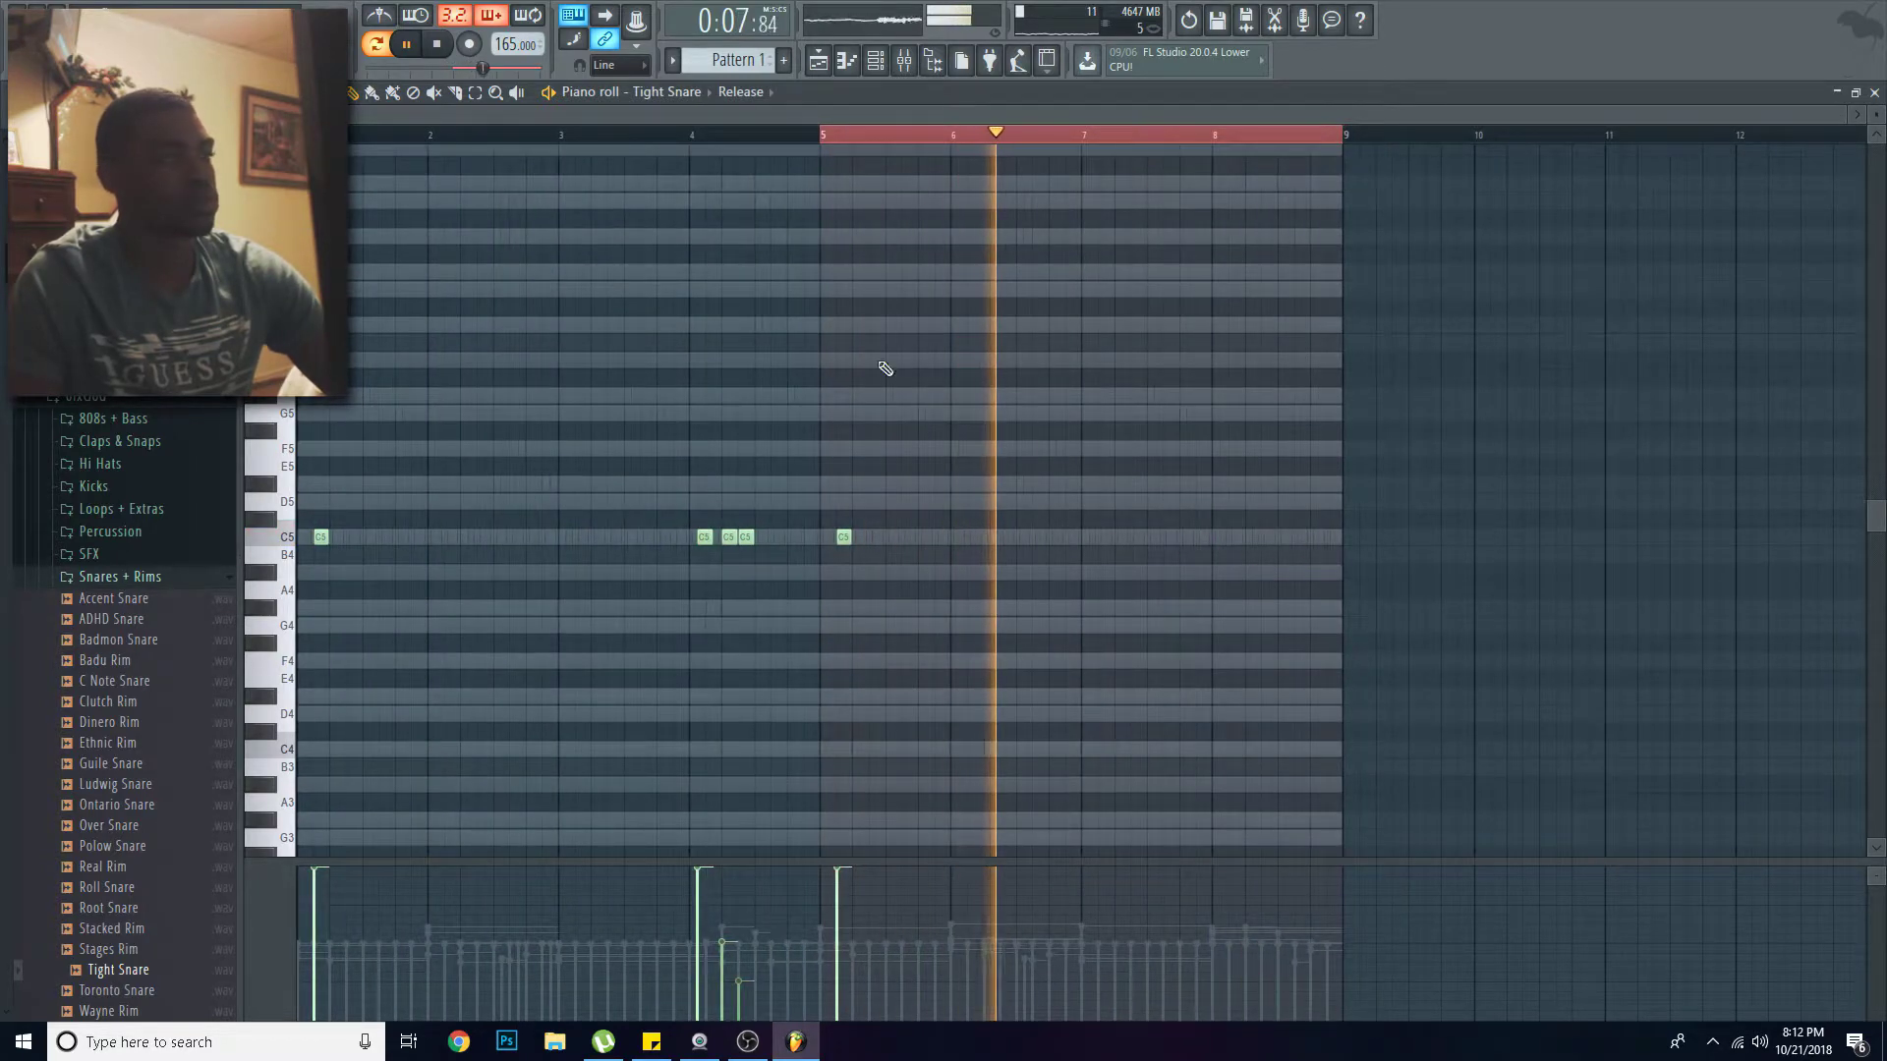
{"action": "key", "text": "ctrl+z"}
{"action": "right_click", "coordinate": [843, 536]}
{"action": "key", "text": "space"}
Step: Select bars 1 to 4 of the Tight Snare and duplicate their notes into bars 5 to 8
{"action": "left_click_drag", "start_coordinate": [823, 137], "coordinate": [352, 165]}
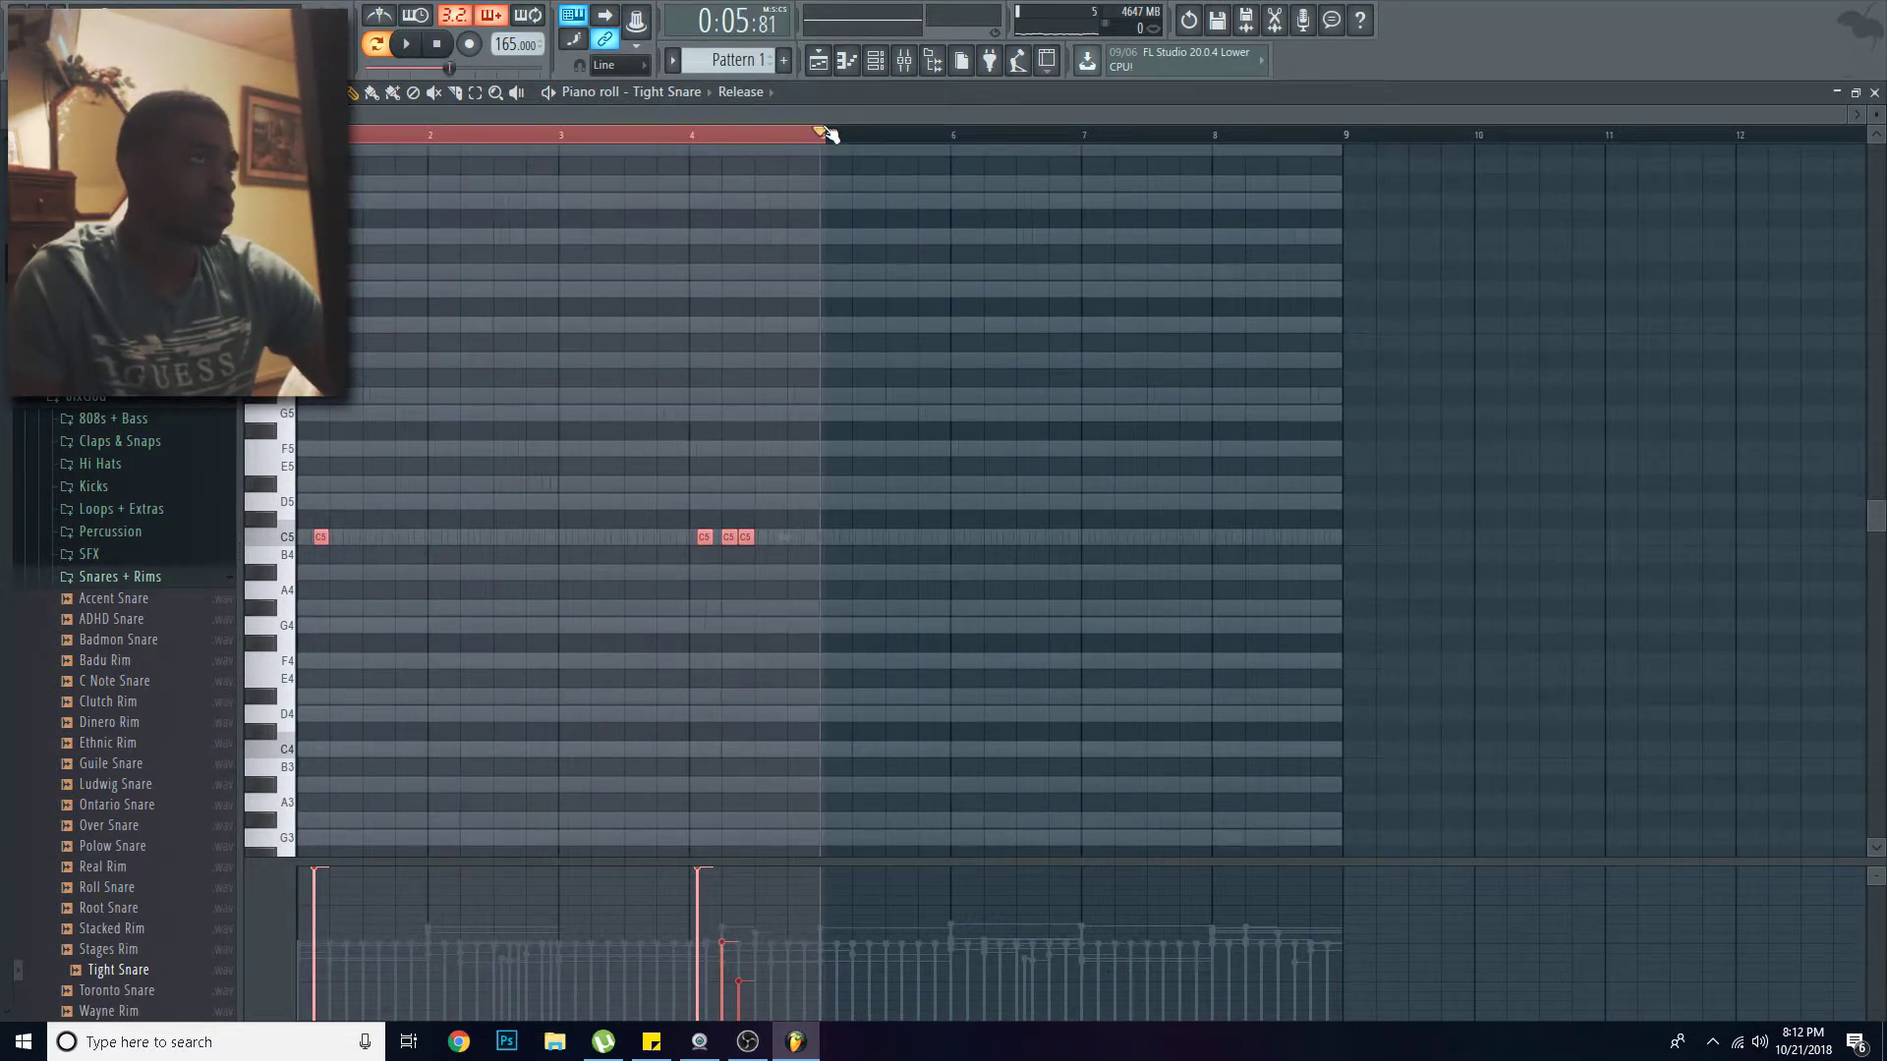
{"action": "key", "text": "ctrl+b"}
{"action": "key", "text": "space"}
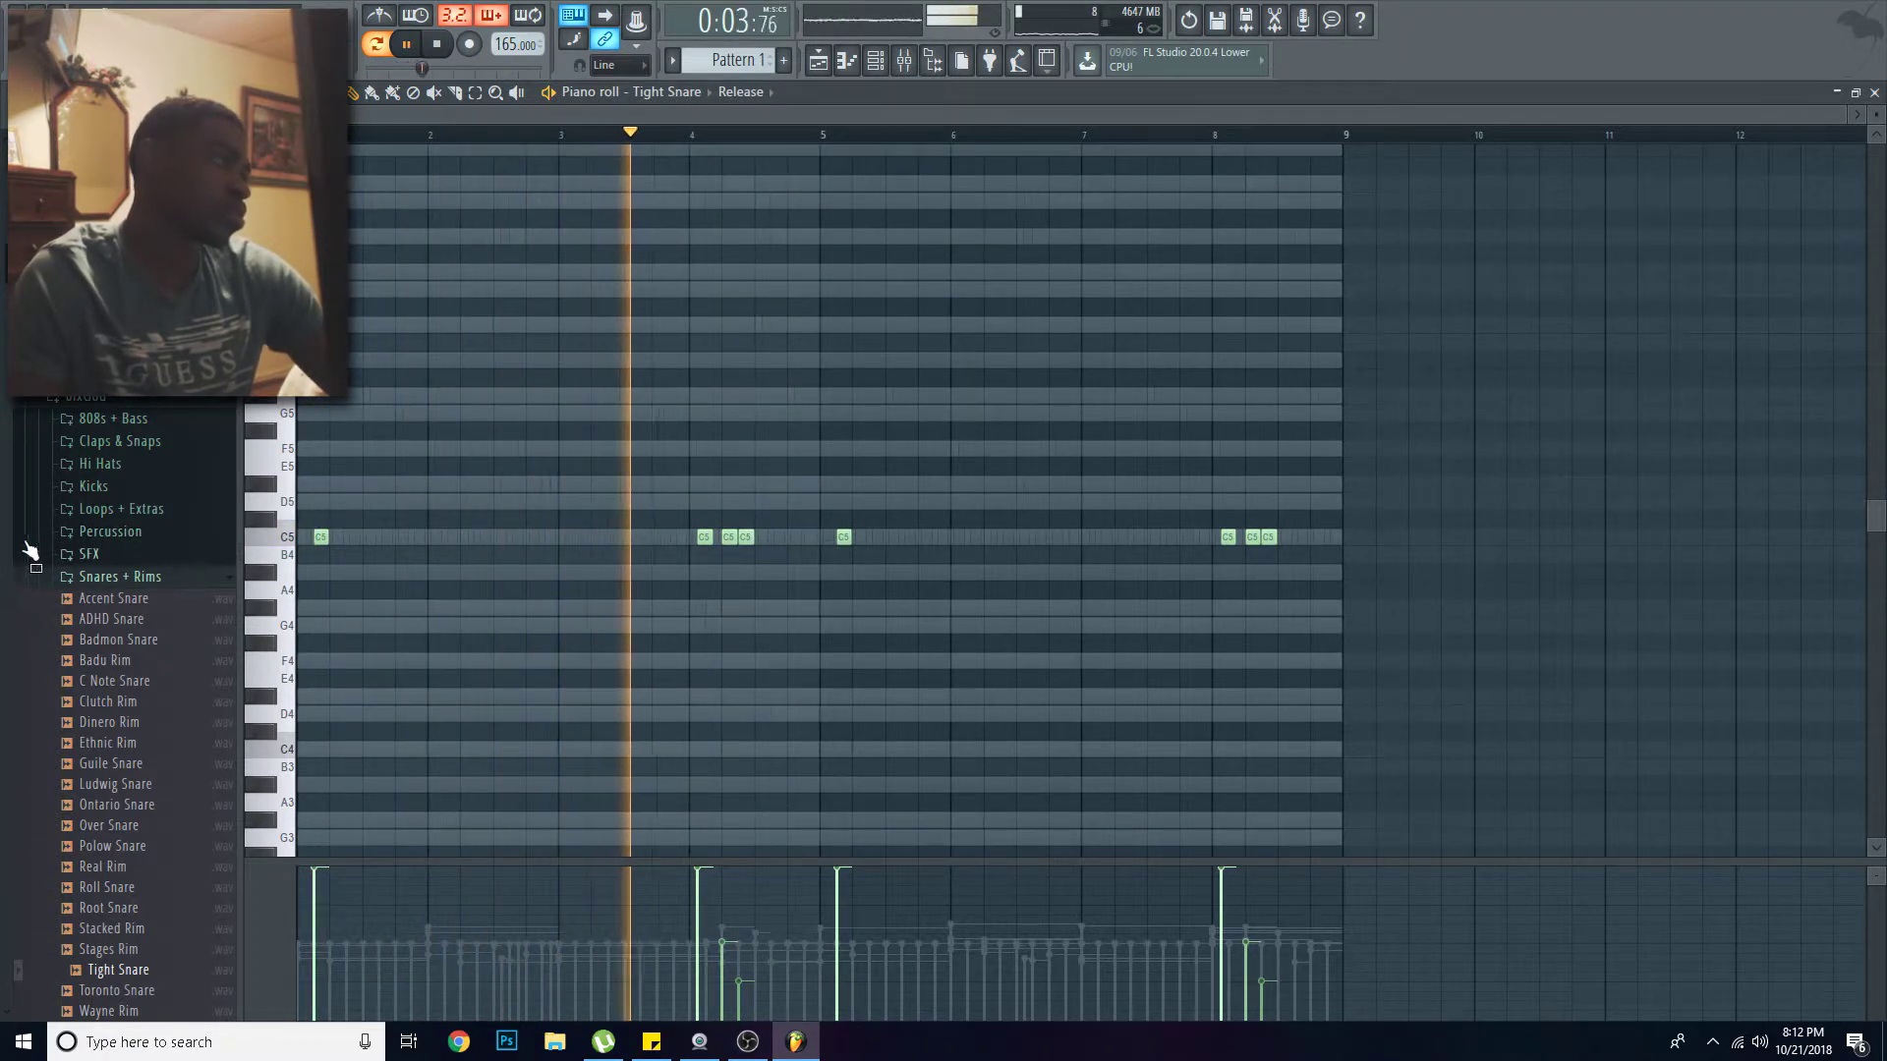
Step: Browse the drum kit folders, including Magma Drum Kit, while the loop plays
{"action": "left_click", "coordinate": [147, 578]}
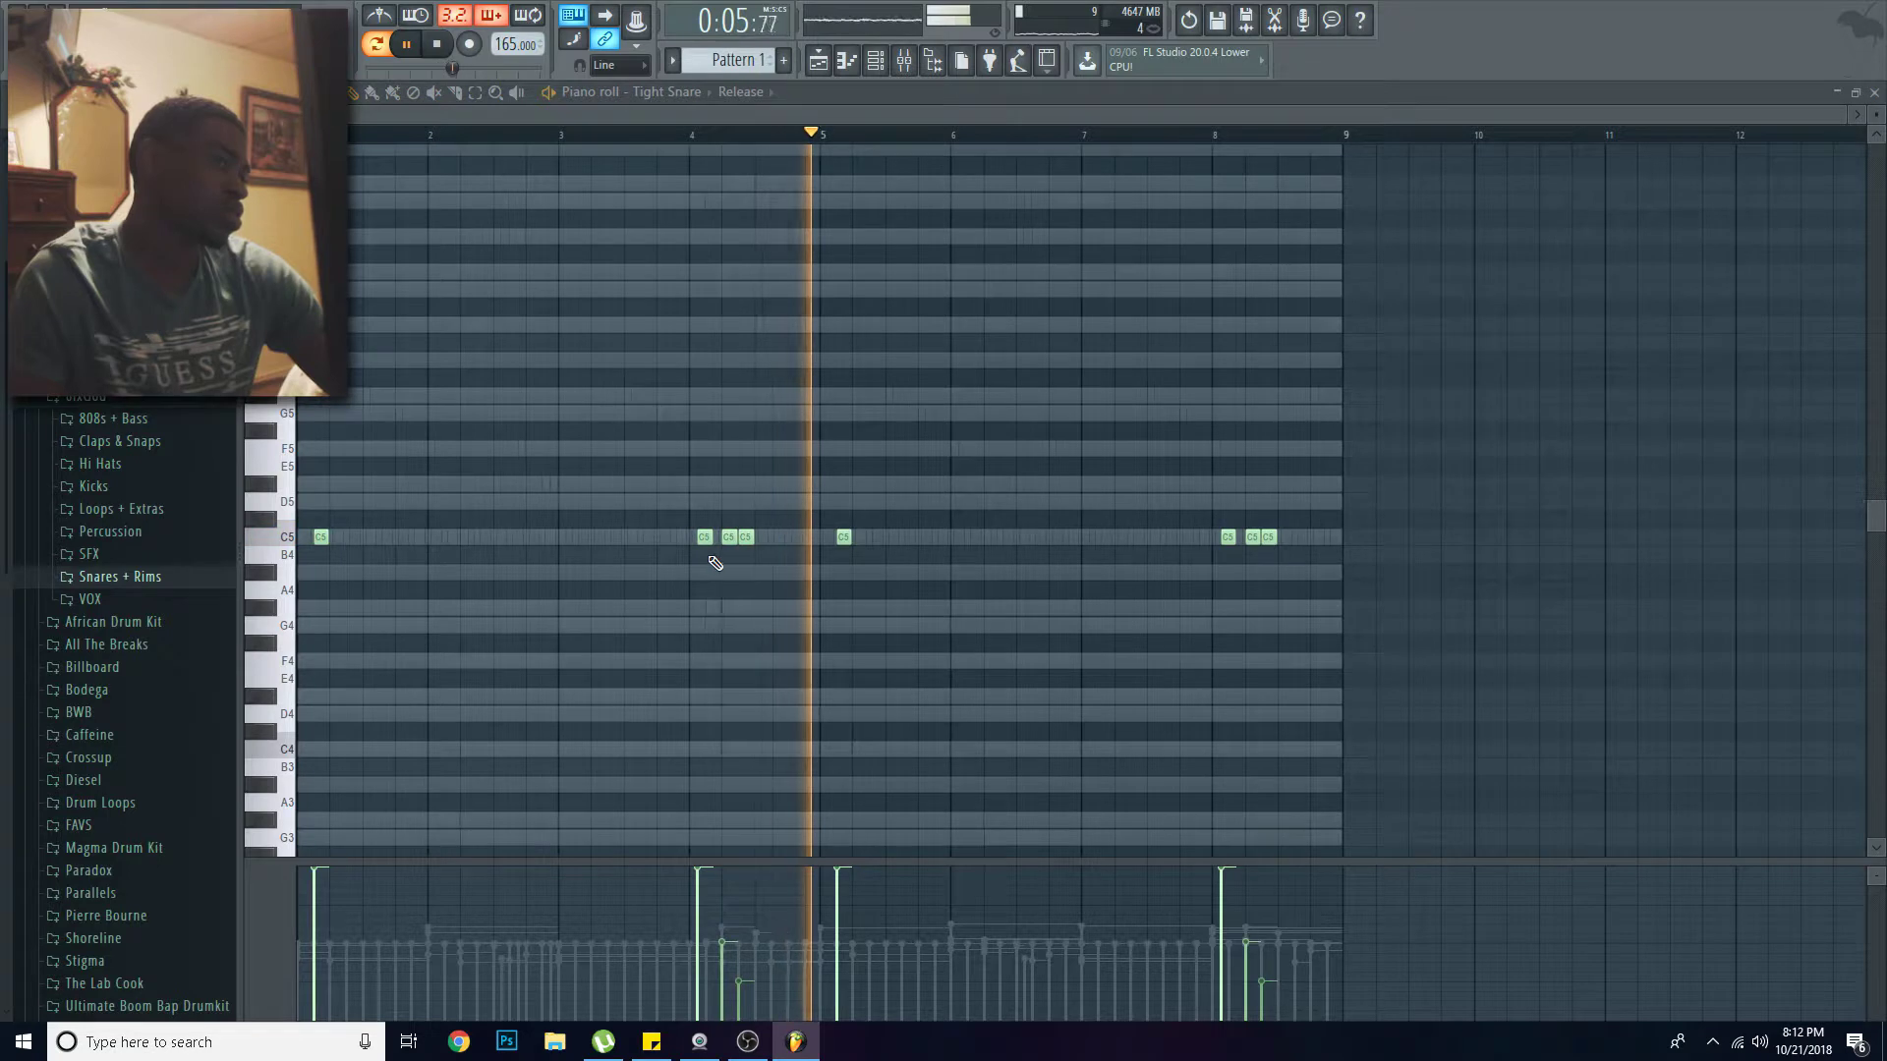
{"action": "scroll", "coordinate": [142, 669], "scroll_direction": "down", "scroll_amount": 4}
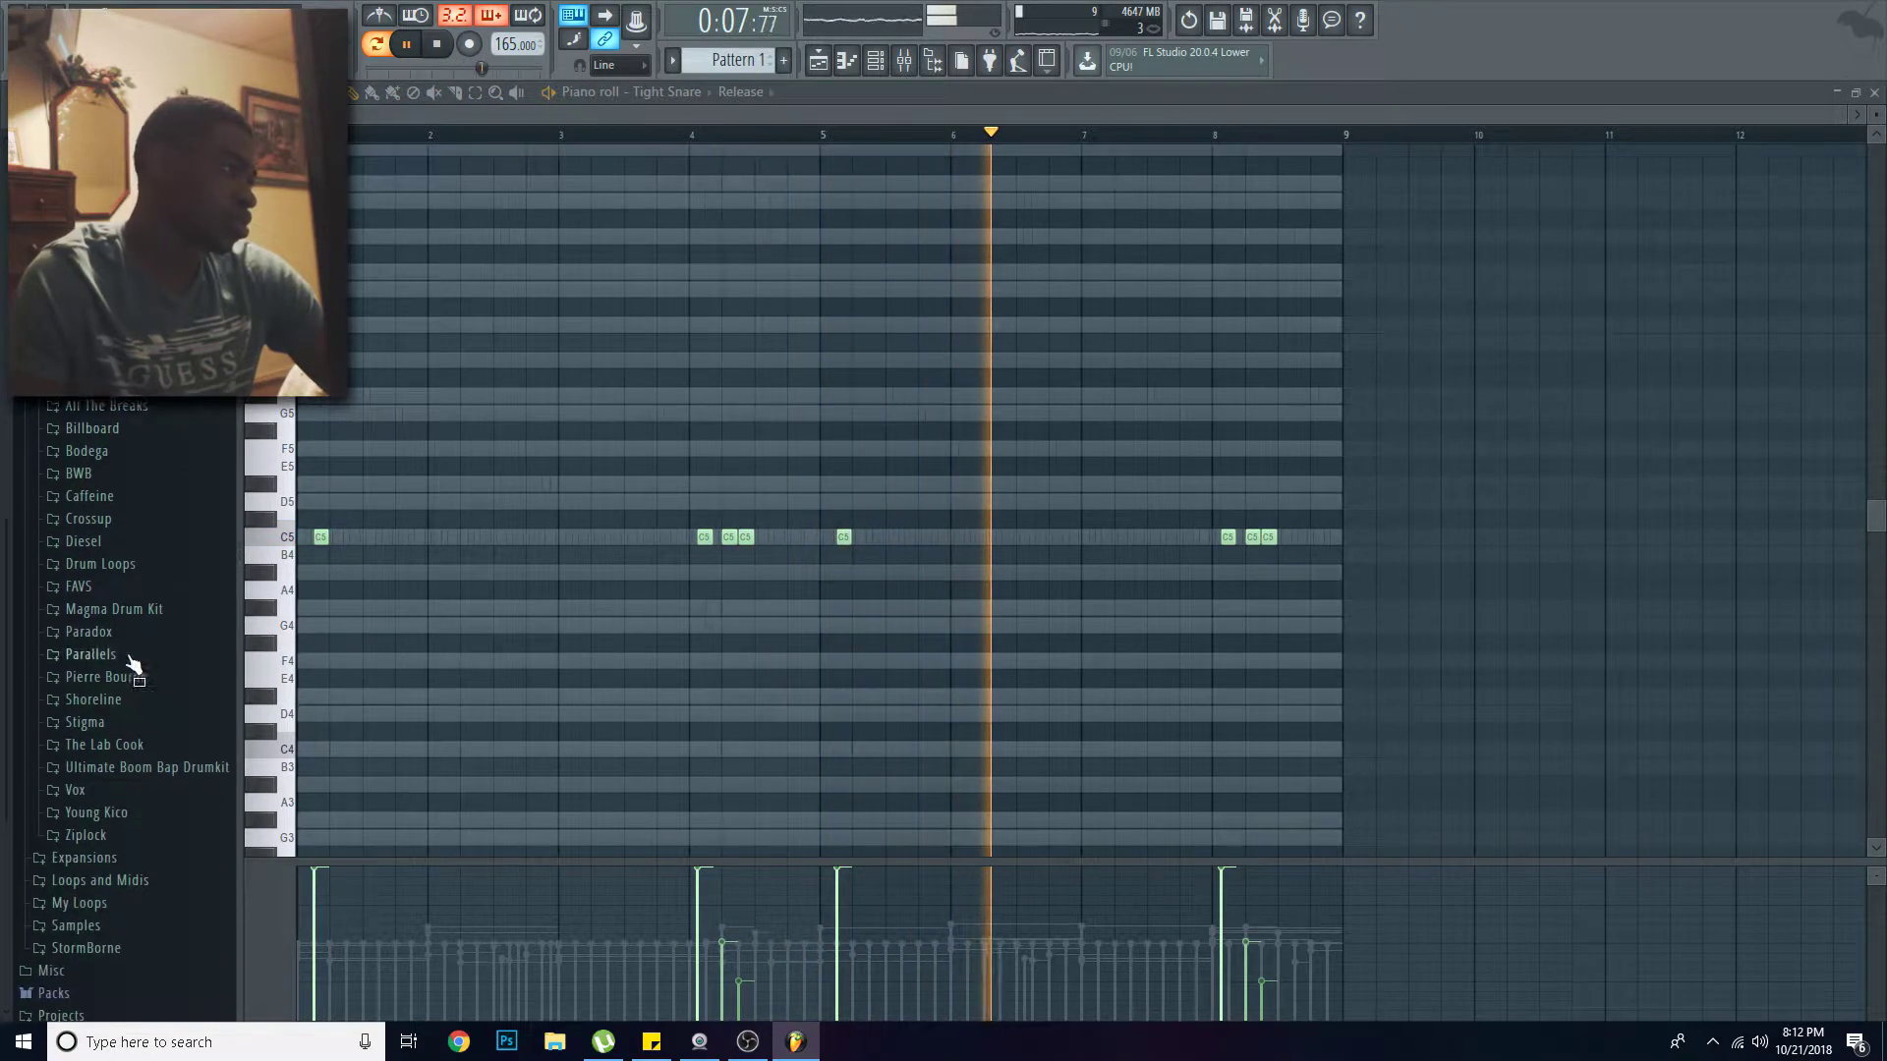
{"action": "left_click", "coordinate": [114, 600]}
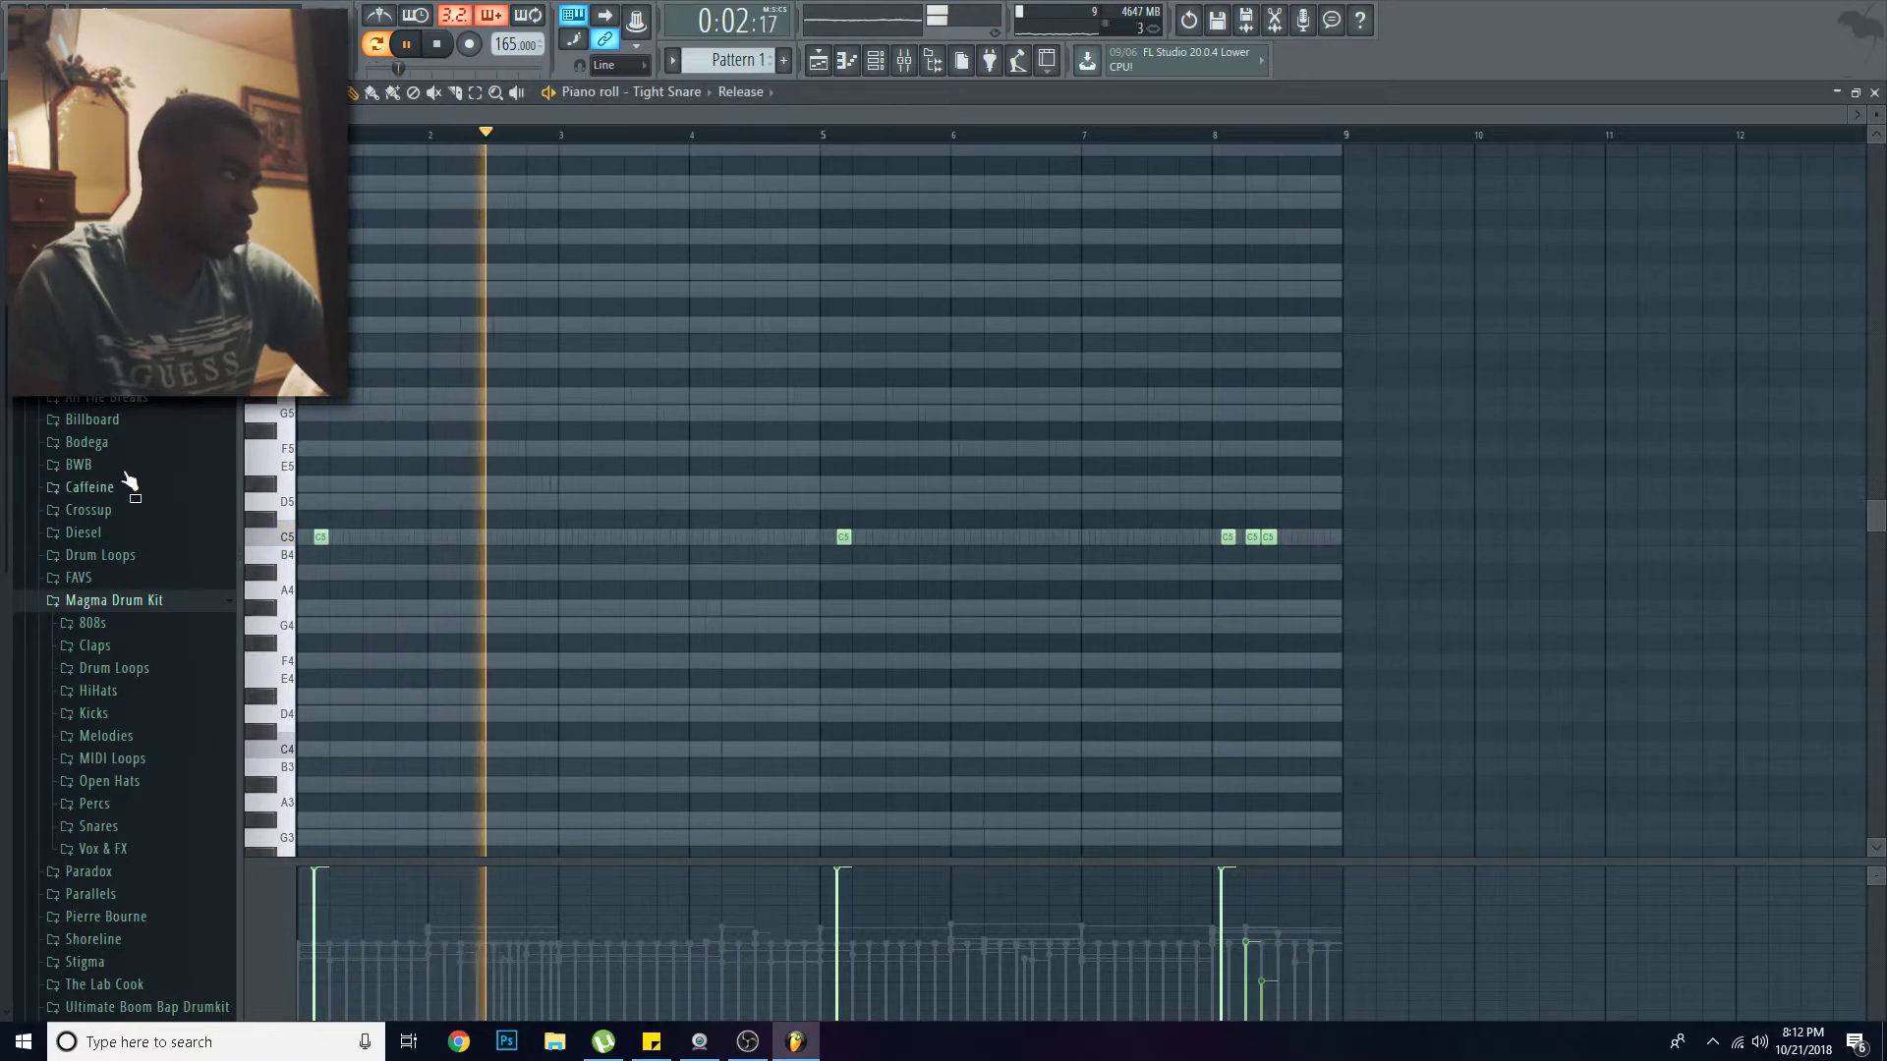
{"action": "left_click", "coordinate": [69, 374]}
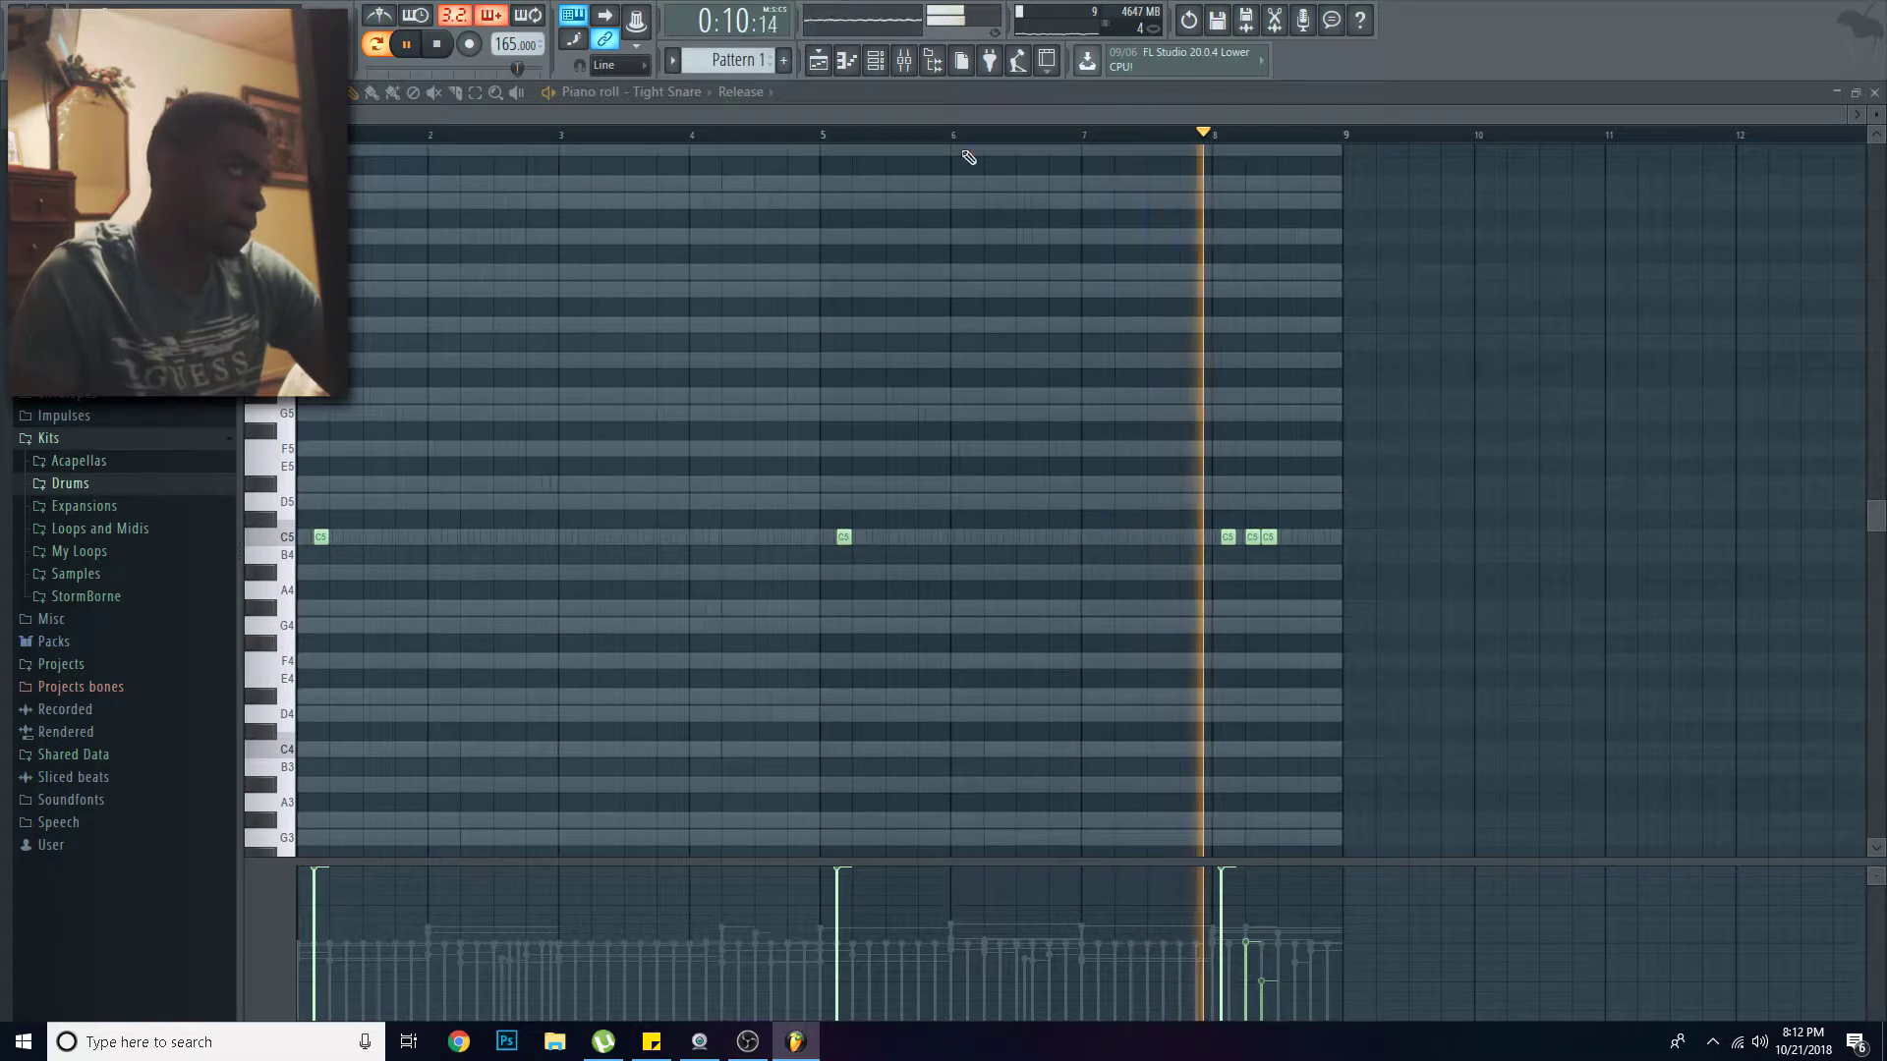
Step: Find BWB WAV R US CRASH (1) in the BWB kit's cymbals folder and add it as a new channel
{"action": "left_click", "coordinate": [877, 63]}
{"action": "left_click", "coordinate": [78, 486]}
{"action": "left_click", "coordinate": [203, 619]}
{"action": "key", "text": "space"}
{"action": "left_click", "coordinate": [151, 686]}
{"action": "left_click", "coordinate": [142, 751]}
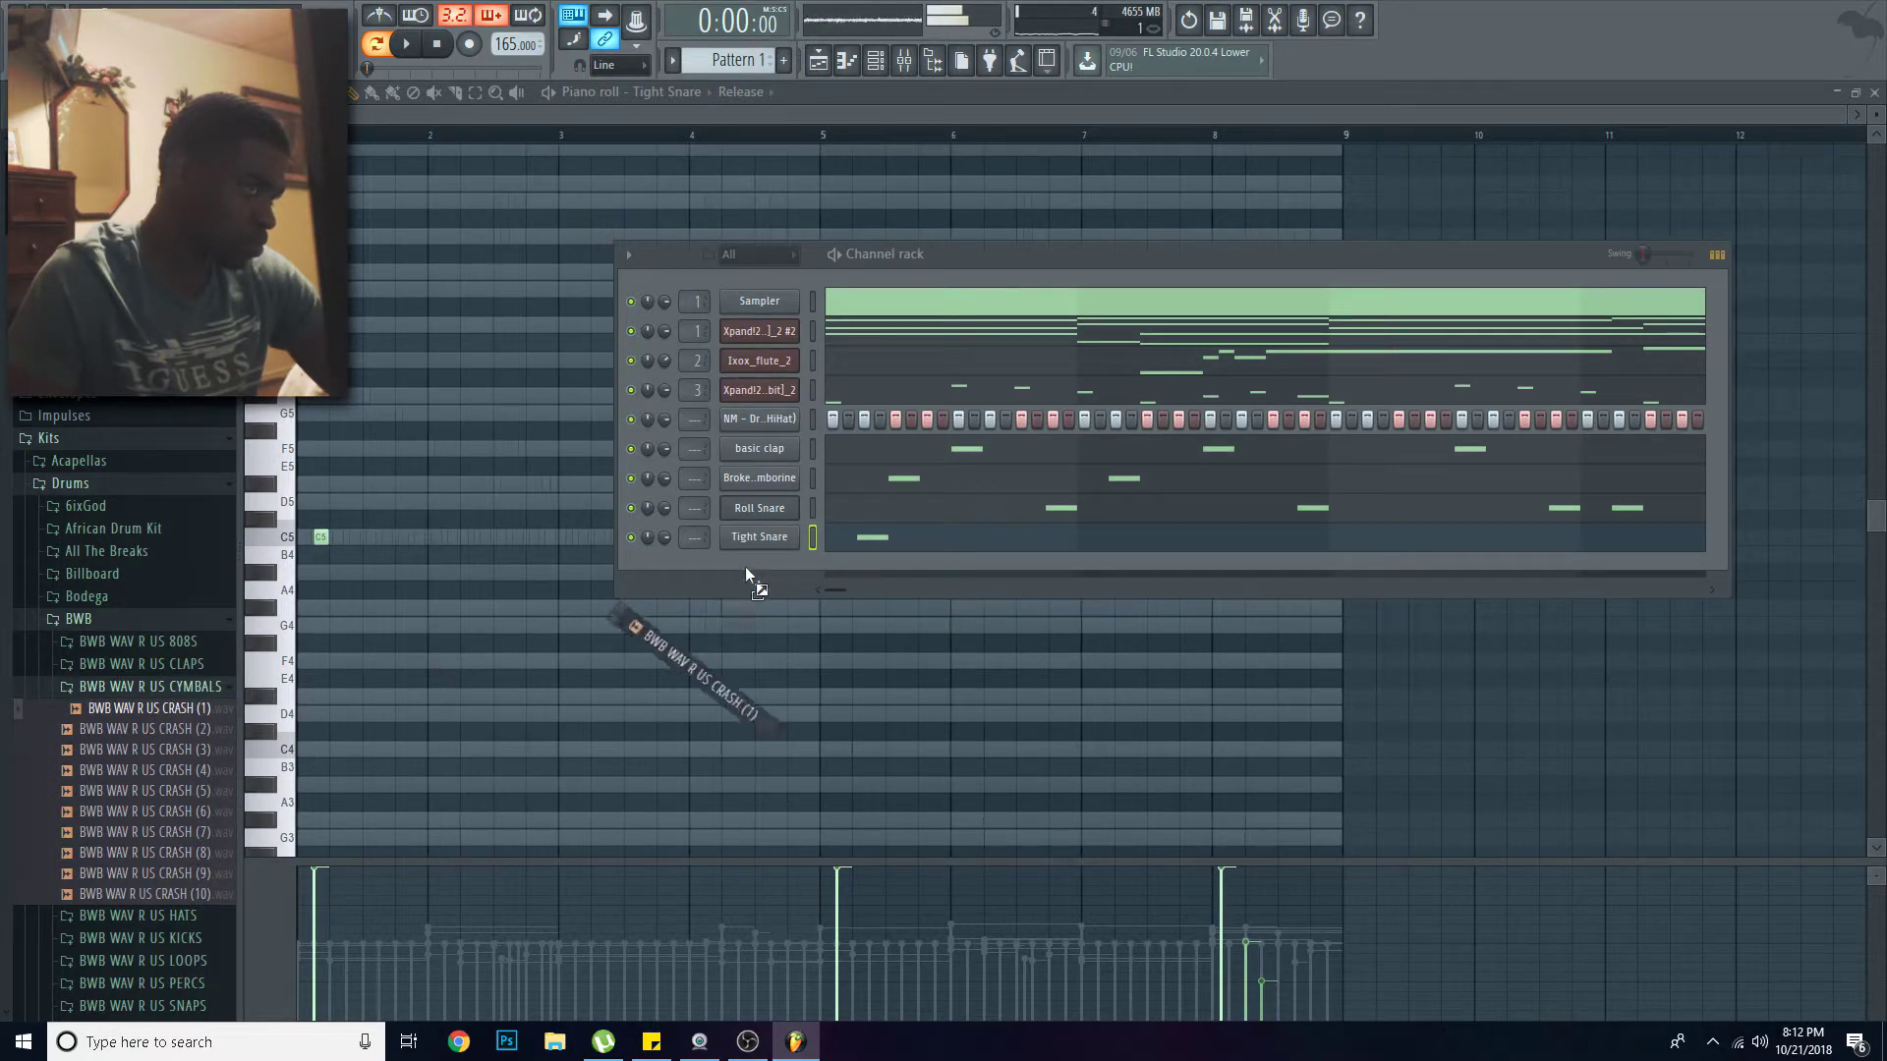
{"action": "left_click_drag", "start_coordinate": [745, 566], "coordinate": [757, 566]}
Step: Place four evenly spaced crash notes with decreasing velocity across bars 1 and 2
{"action": "left_click", "coordinate": [845, 565]}
{"action": "key", "text": "space"}
{"action": "left_click", "coordinate": [900, 98]}
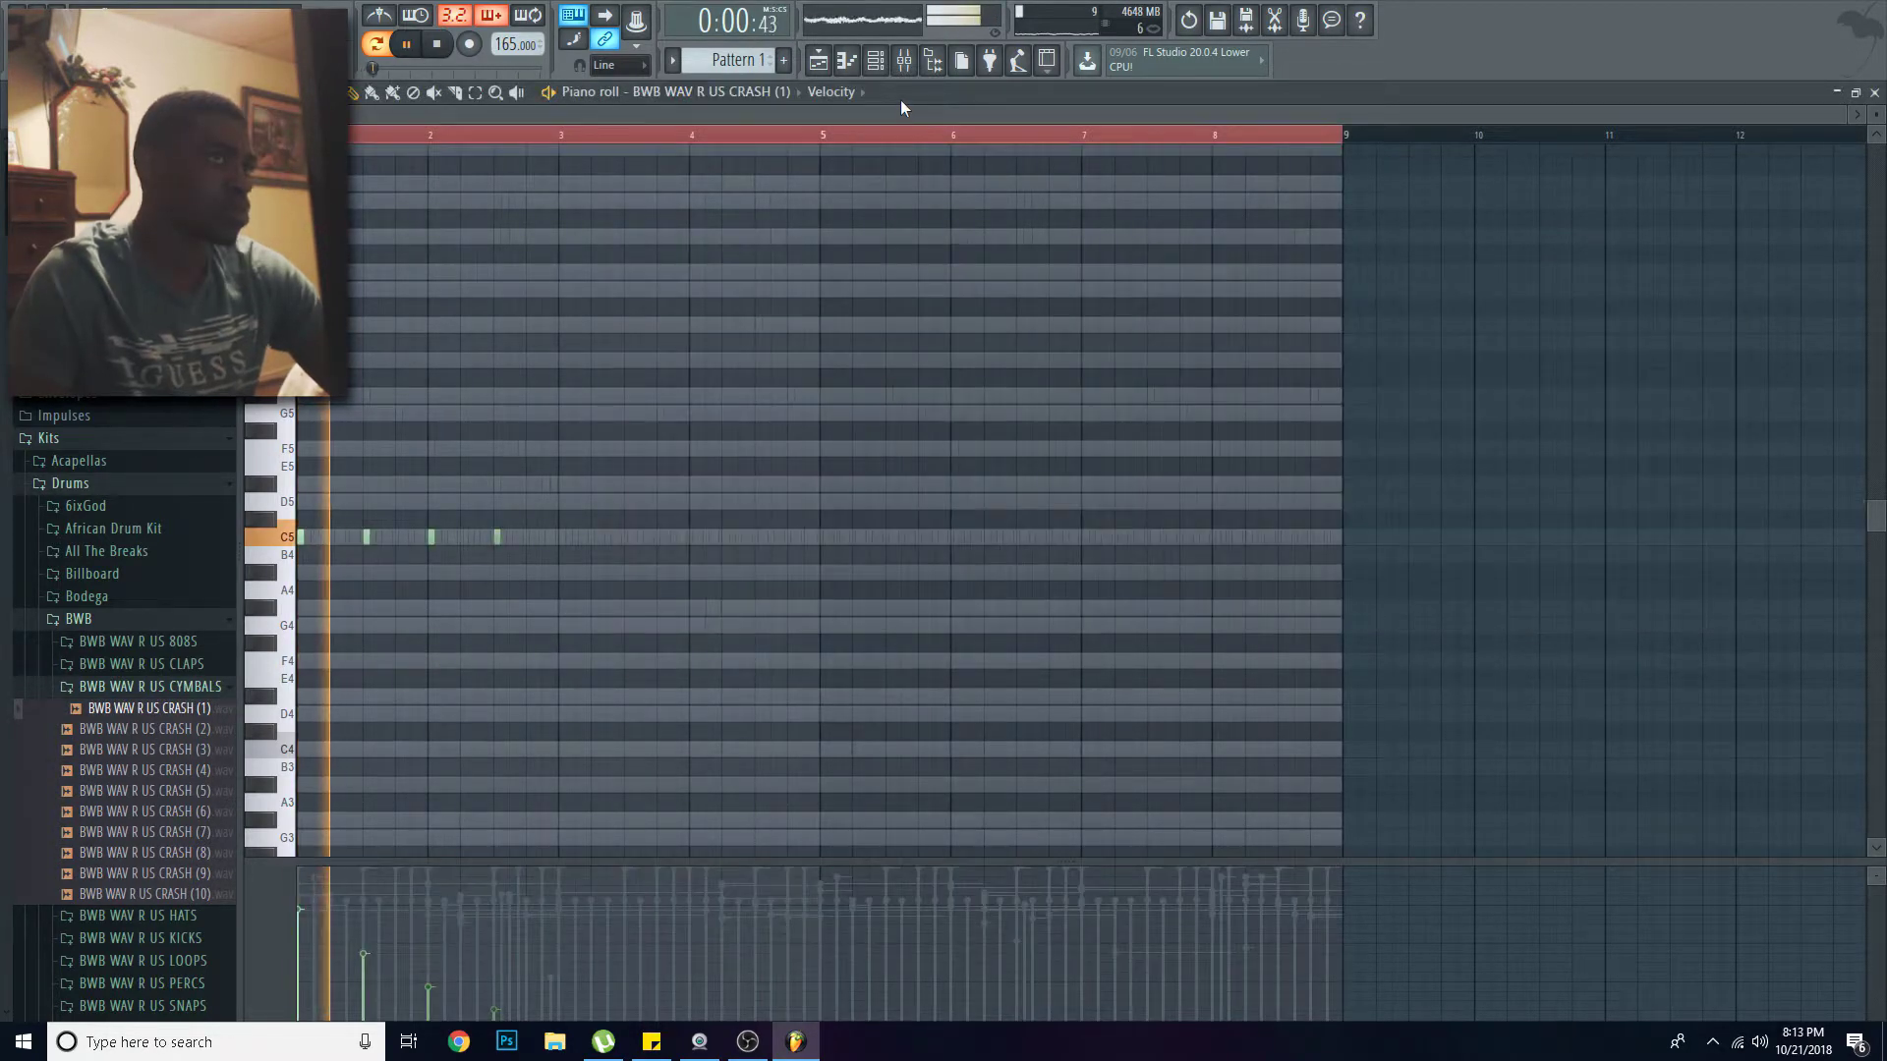
Step: Audition 808 samples (5) and (6) in the BWB kit and close the kit folder
{"action": "left_click", "coordinate": [137, 641]}
{"action": "left_click", "coordinate": [187, 722]}
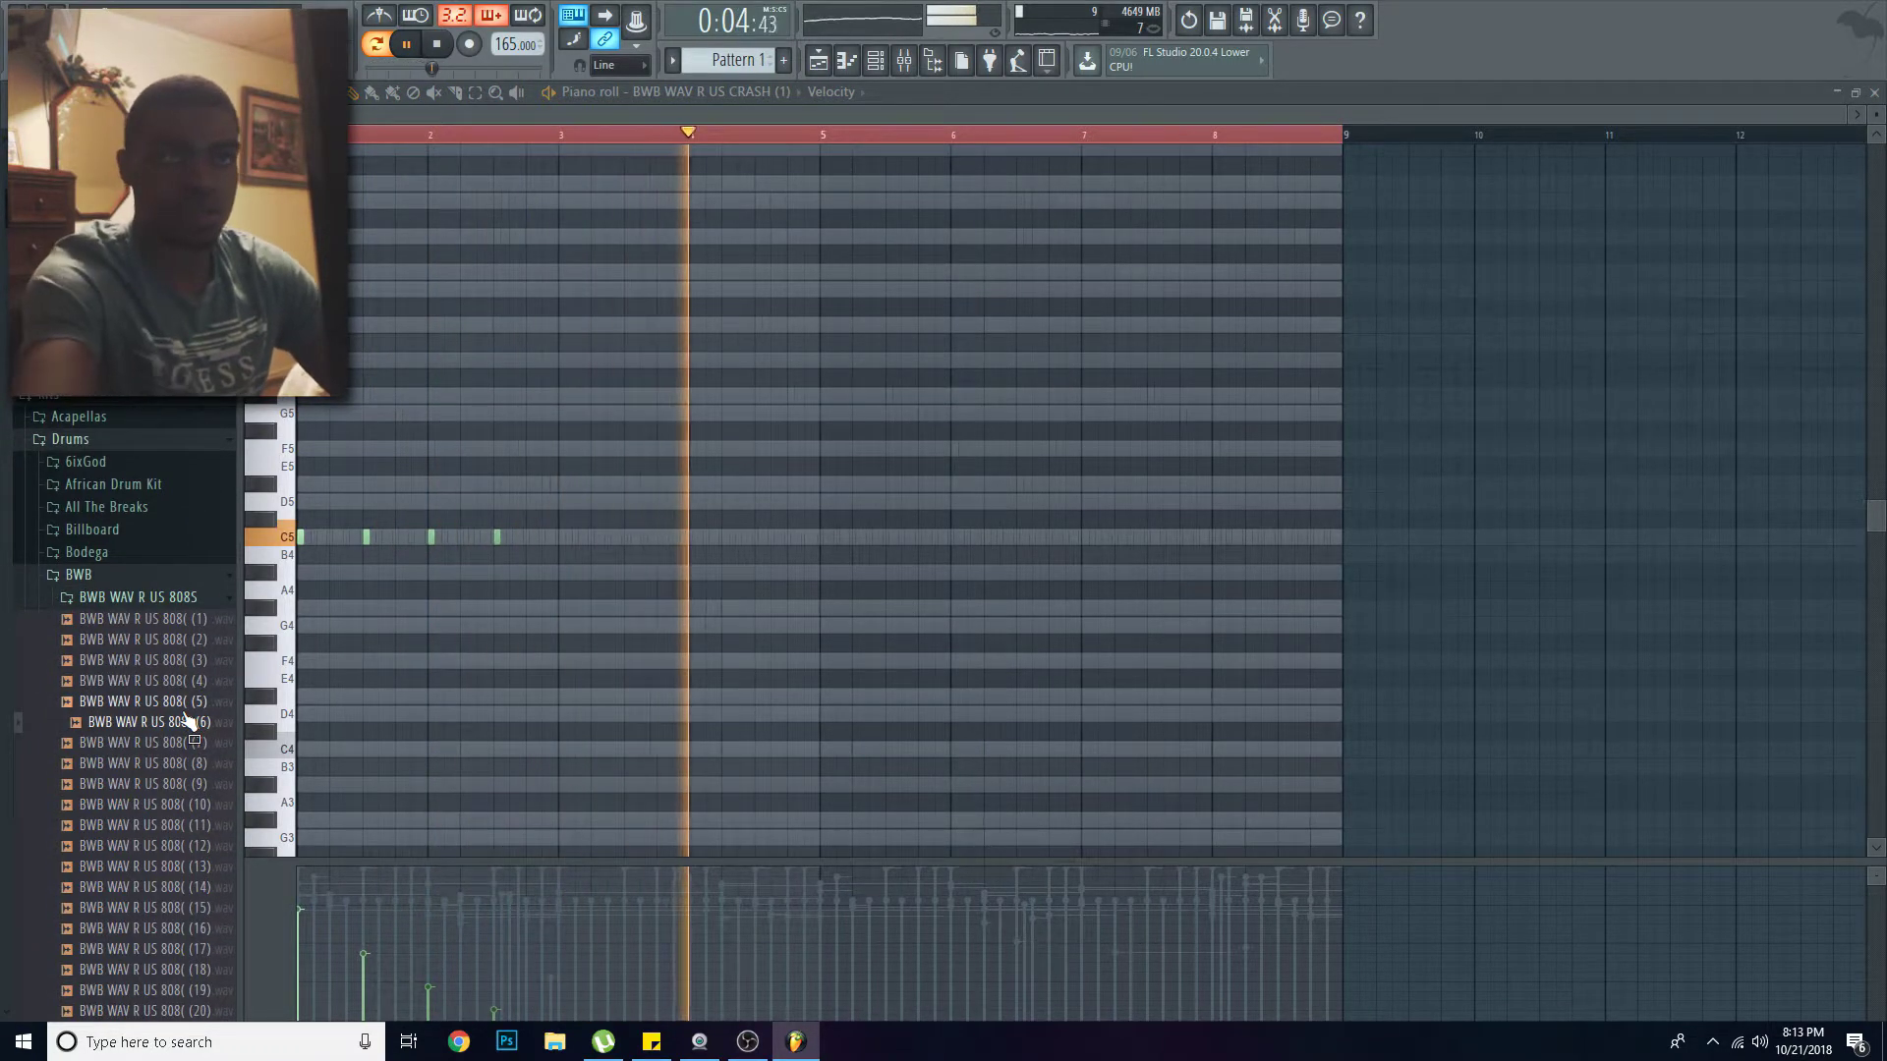
{"action": "left_click", "coordinate": [133, 703]}
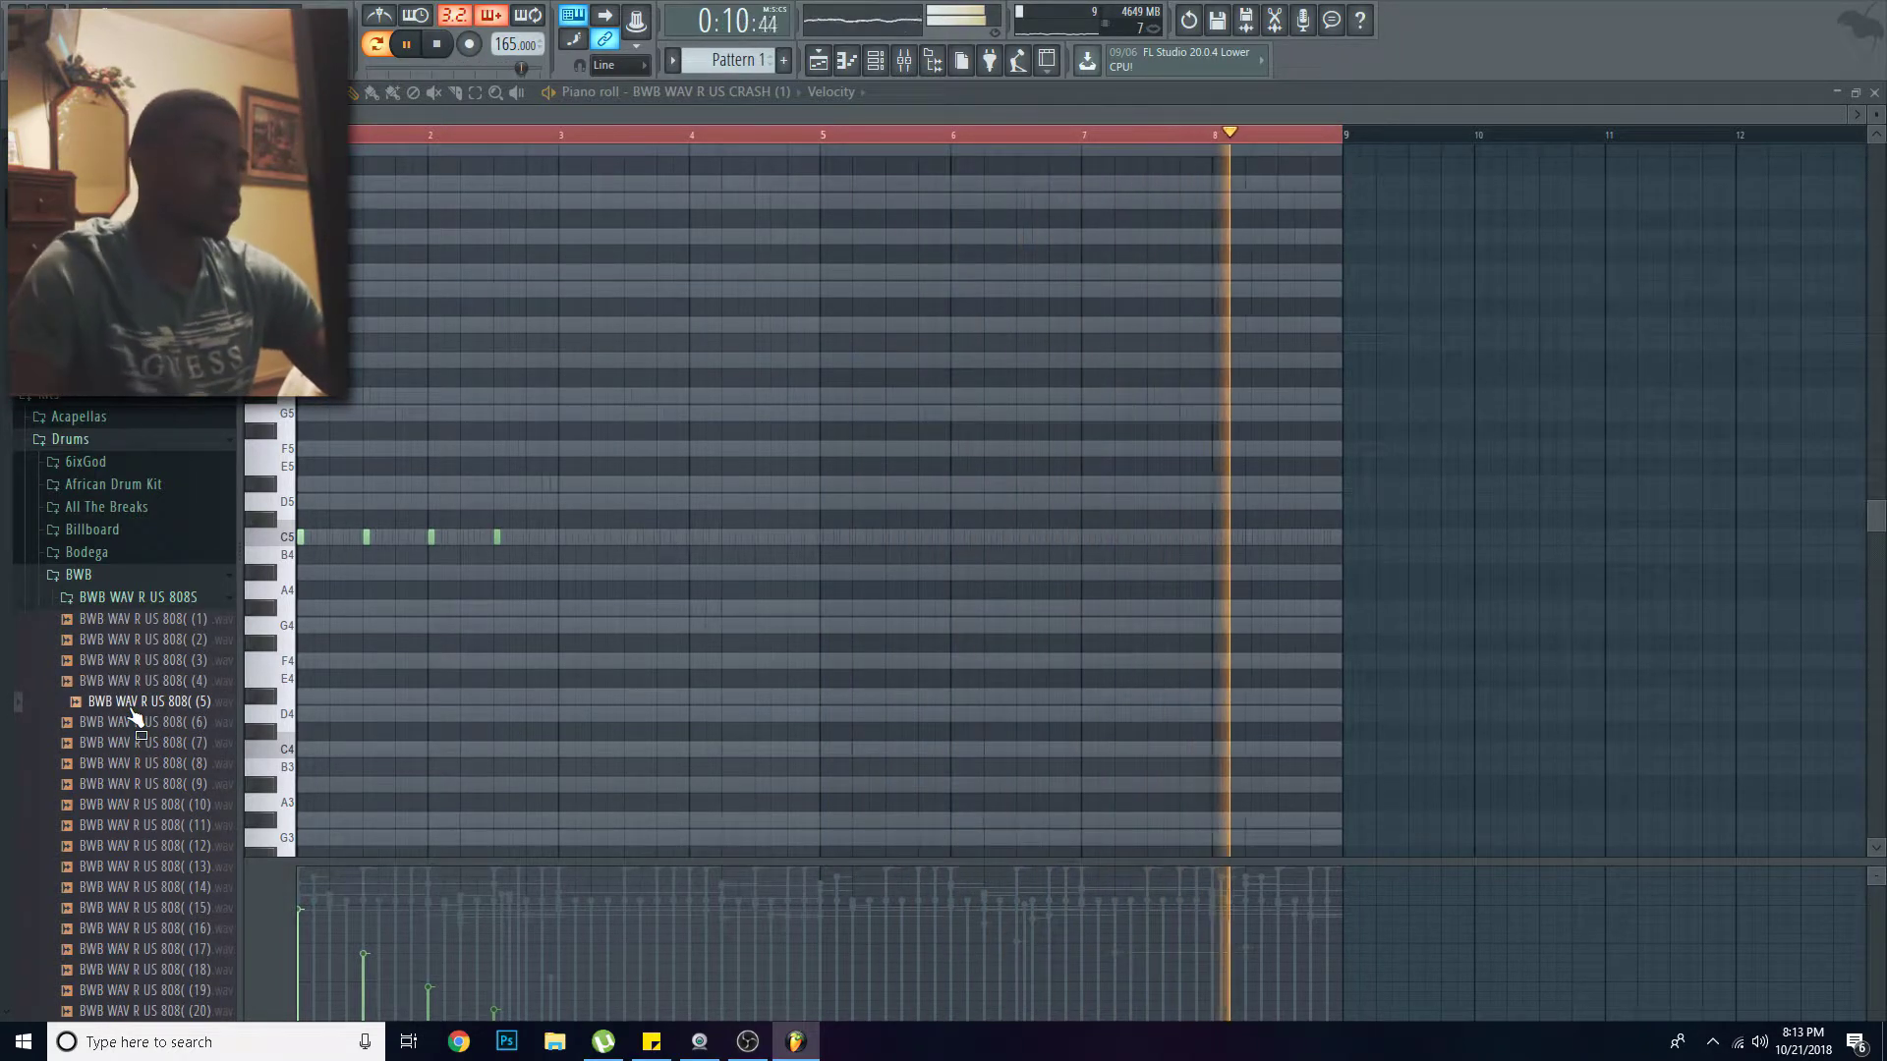
{"action": "left_click", "coordinate": [148, 596]}
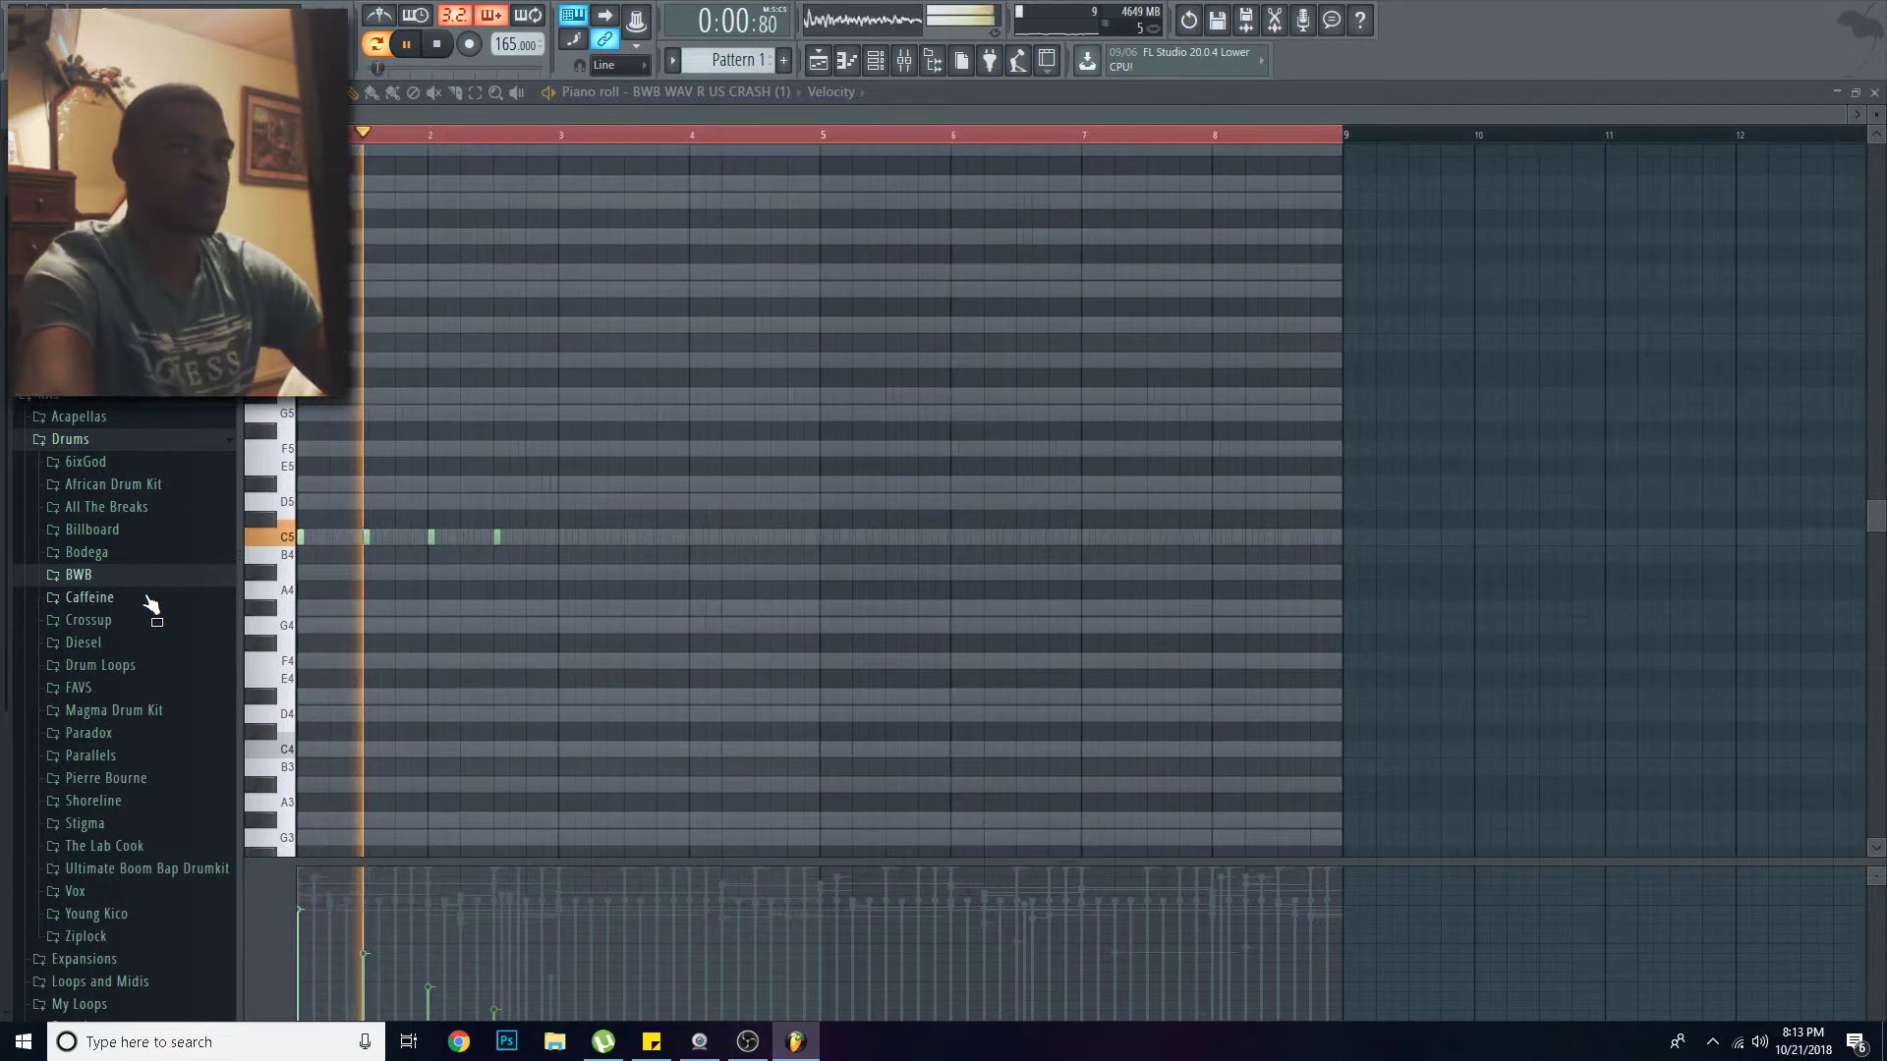
Step: Look through the 6ixGod and Diesel kits and audition Diesel percussion samples such as nm - trifecta perc and nm - animals perc
{"action": "left_click", "coordinate": [119, 462]}
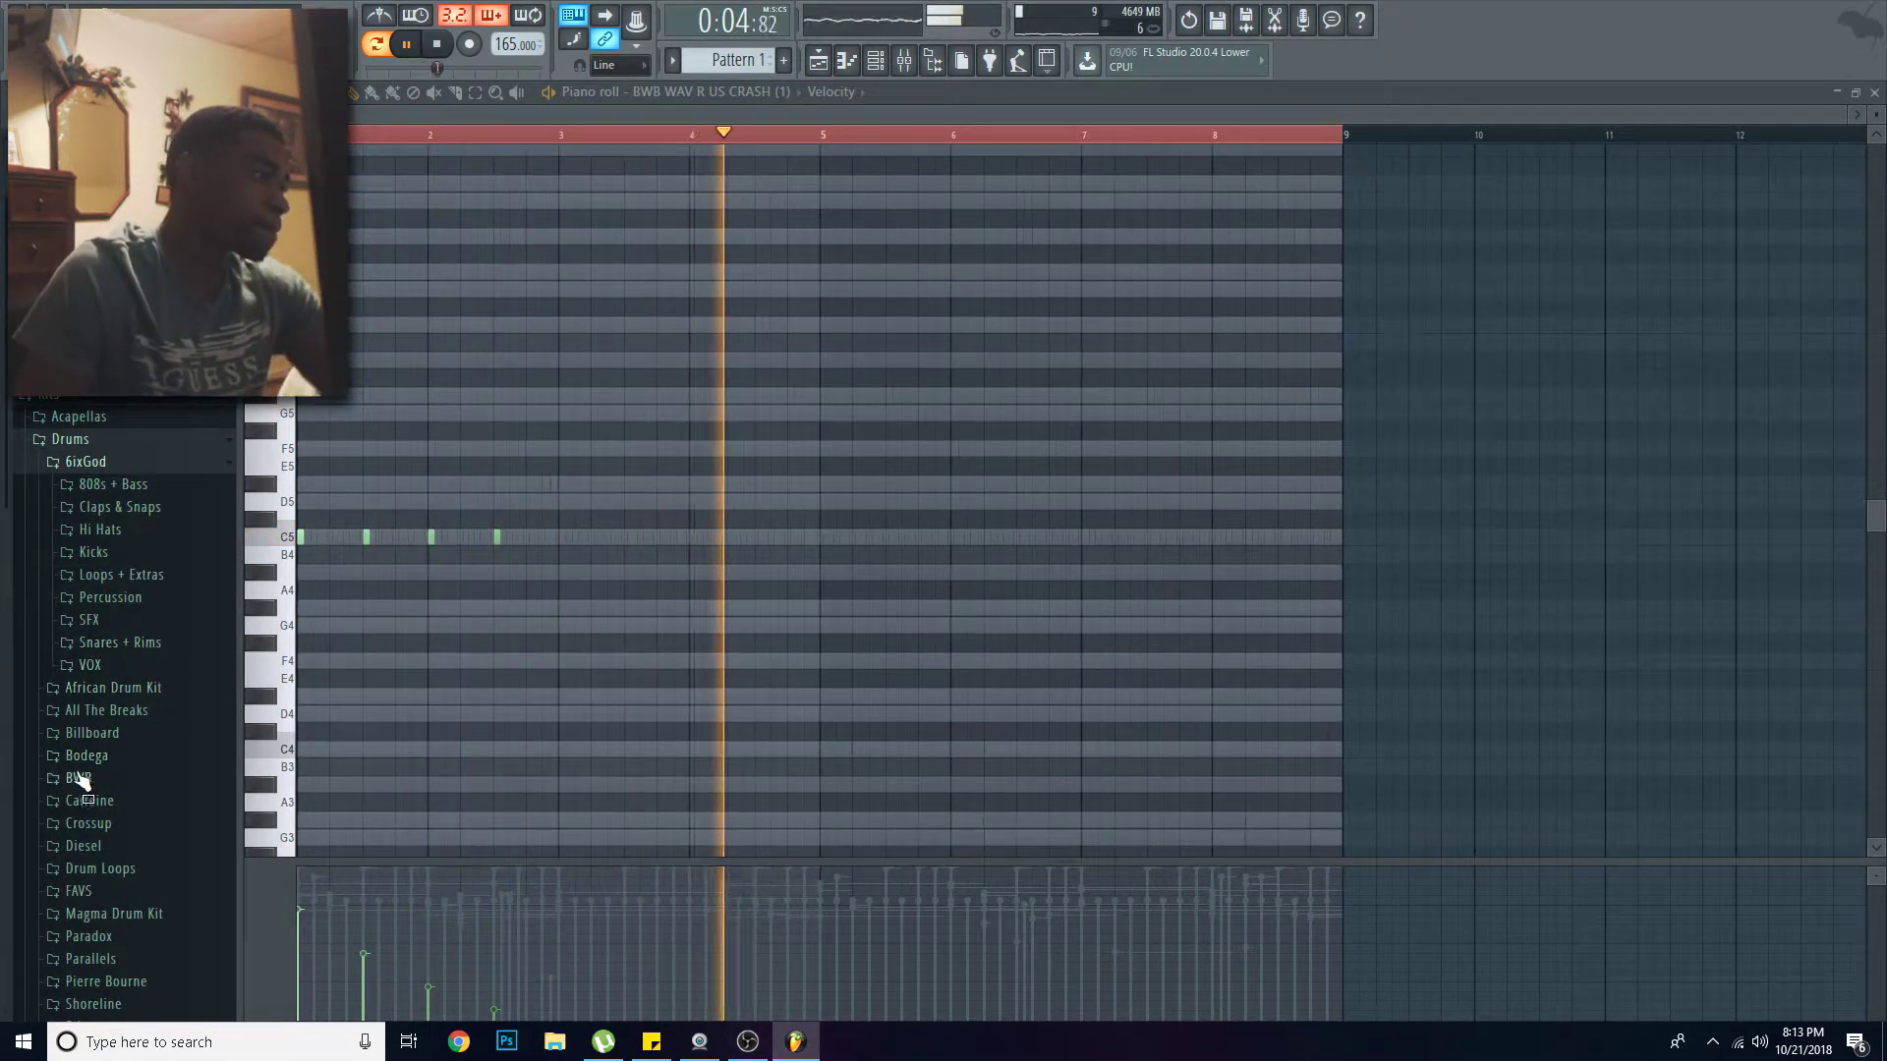
{"action": "scroll", "coordinate": [138, 669], "scroll_direction": "down", "scroll_amount": 3}
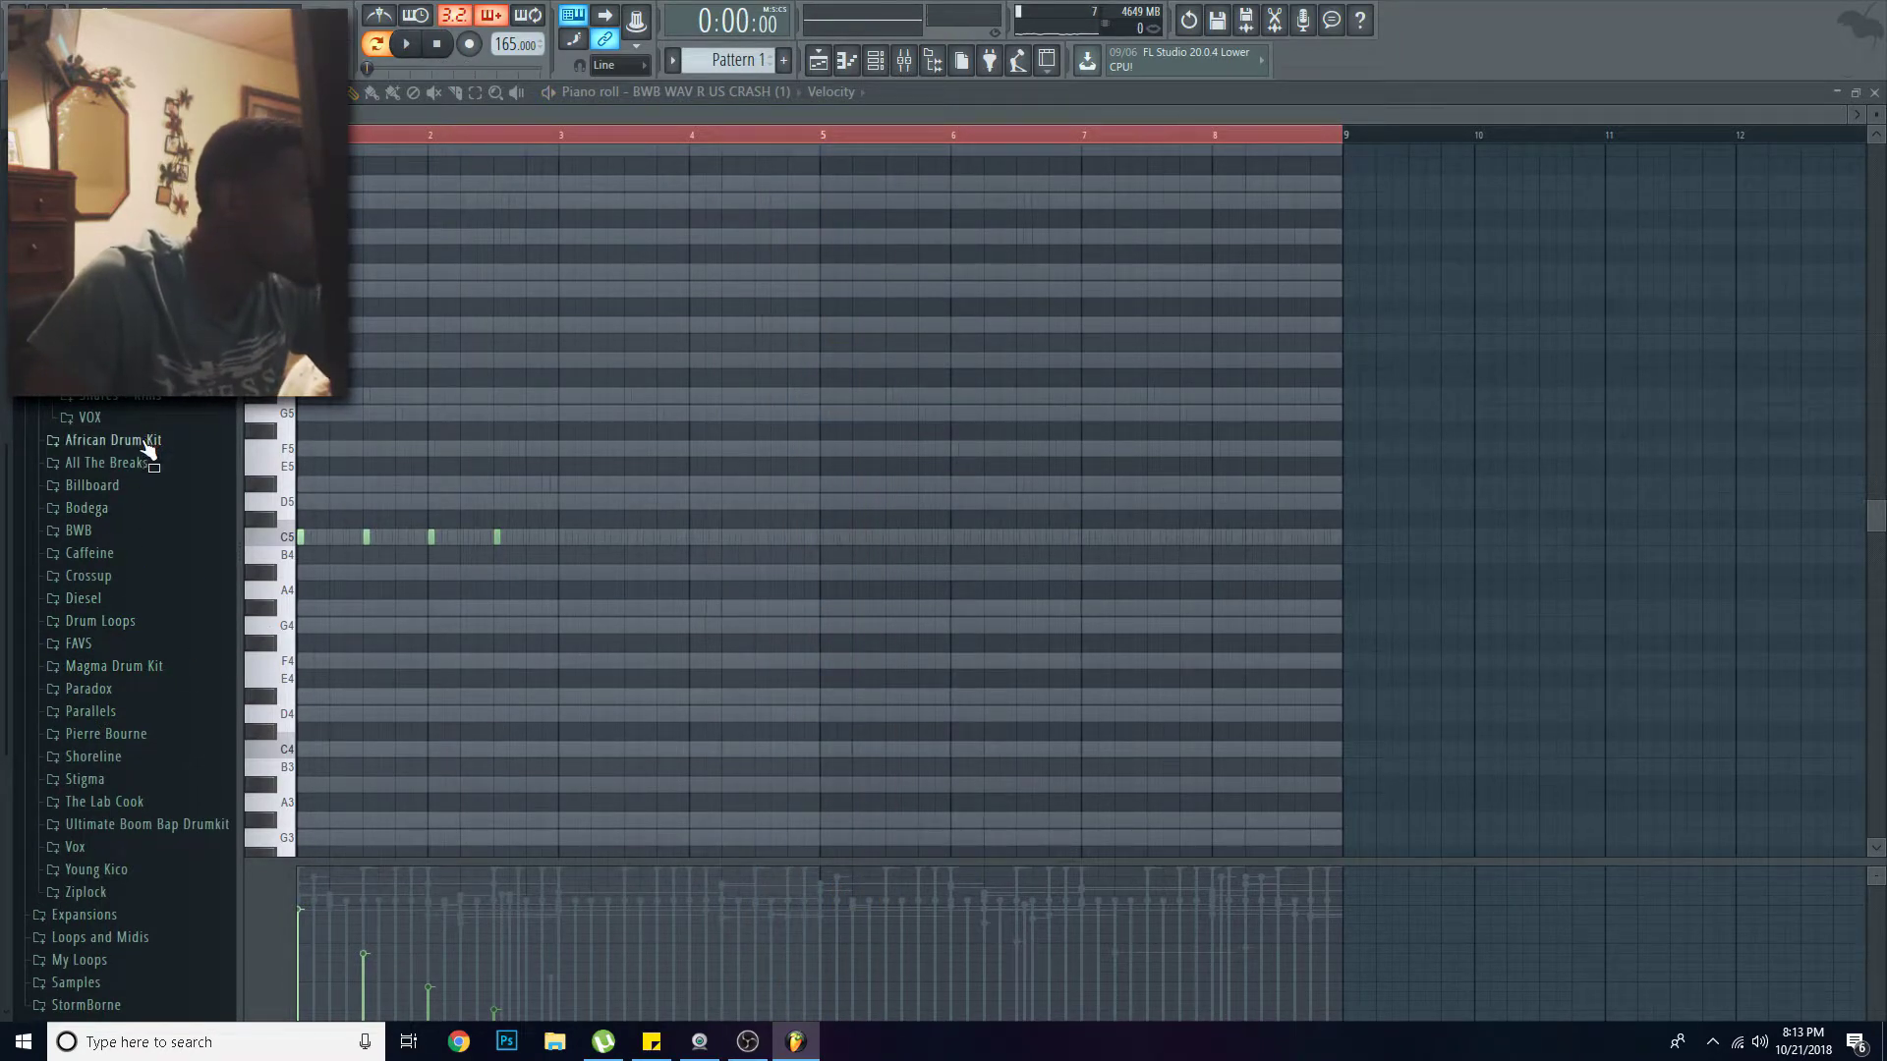
{"action": "left_click", "coordinate": [111, 600]}
{"action": "left_click", "coordinate": [132, 735]}
{"action": "left_click", "coordinate": [132, 734]}
{"action": "left_click", "coordinate": [97, 759]}
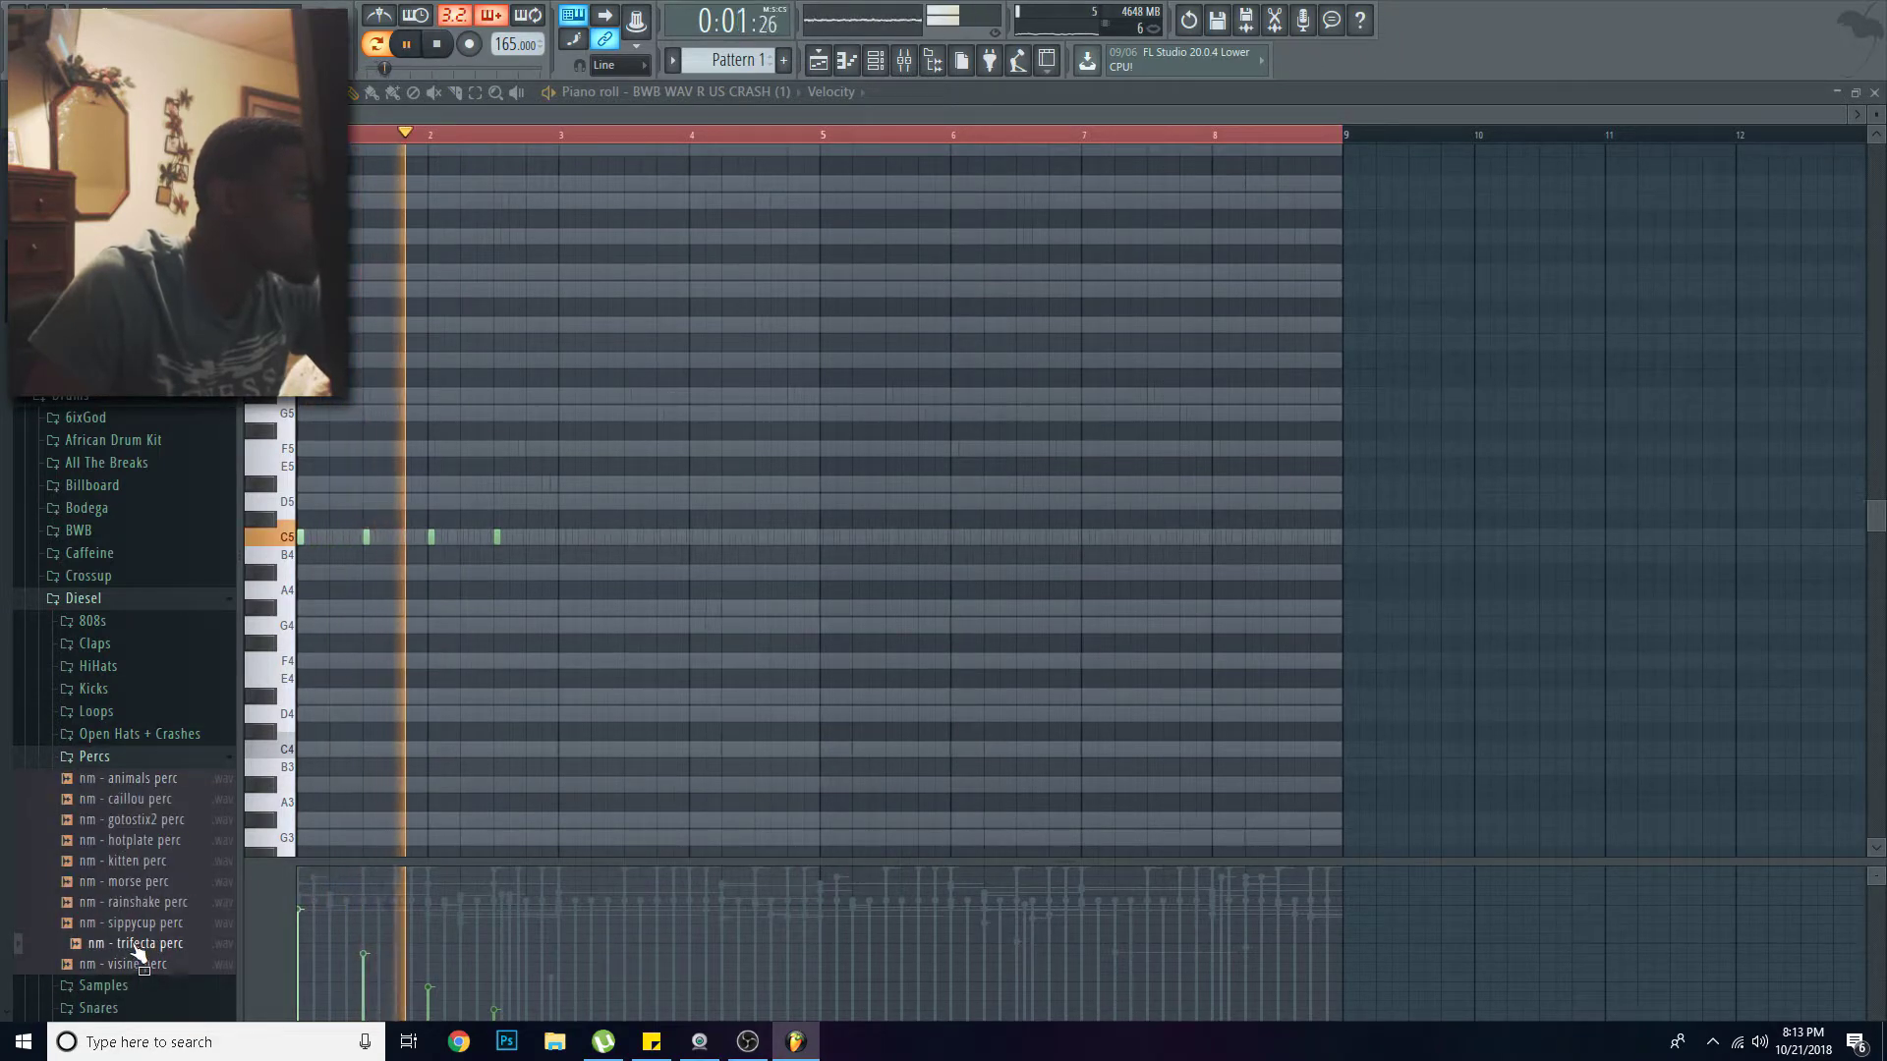
{"action": "key", "text": "space"}
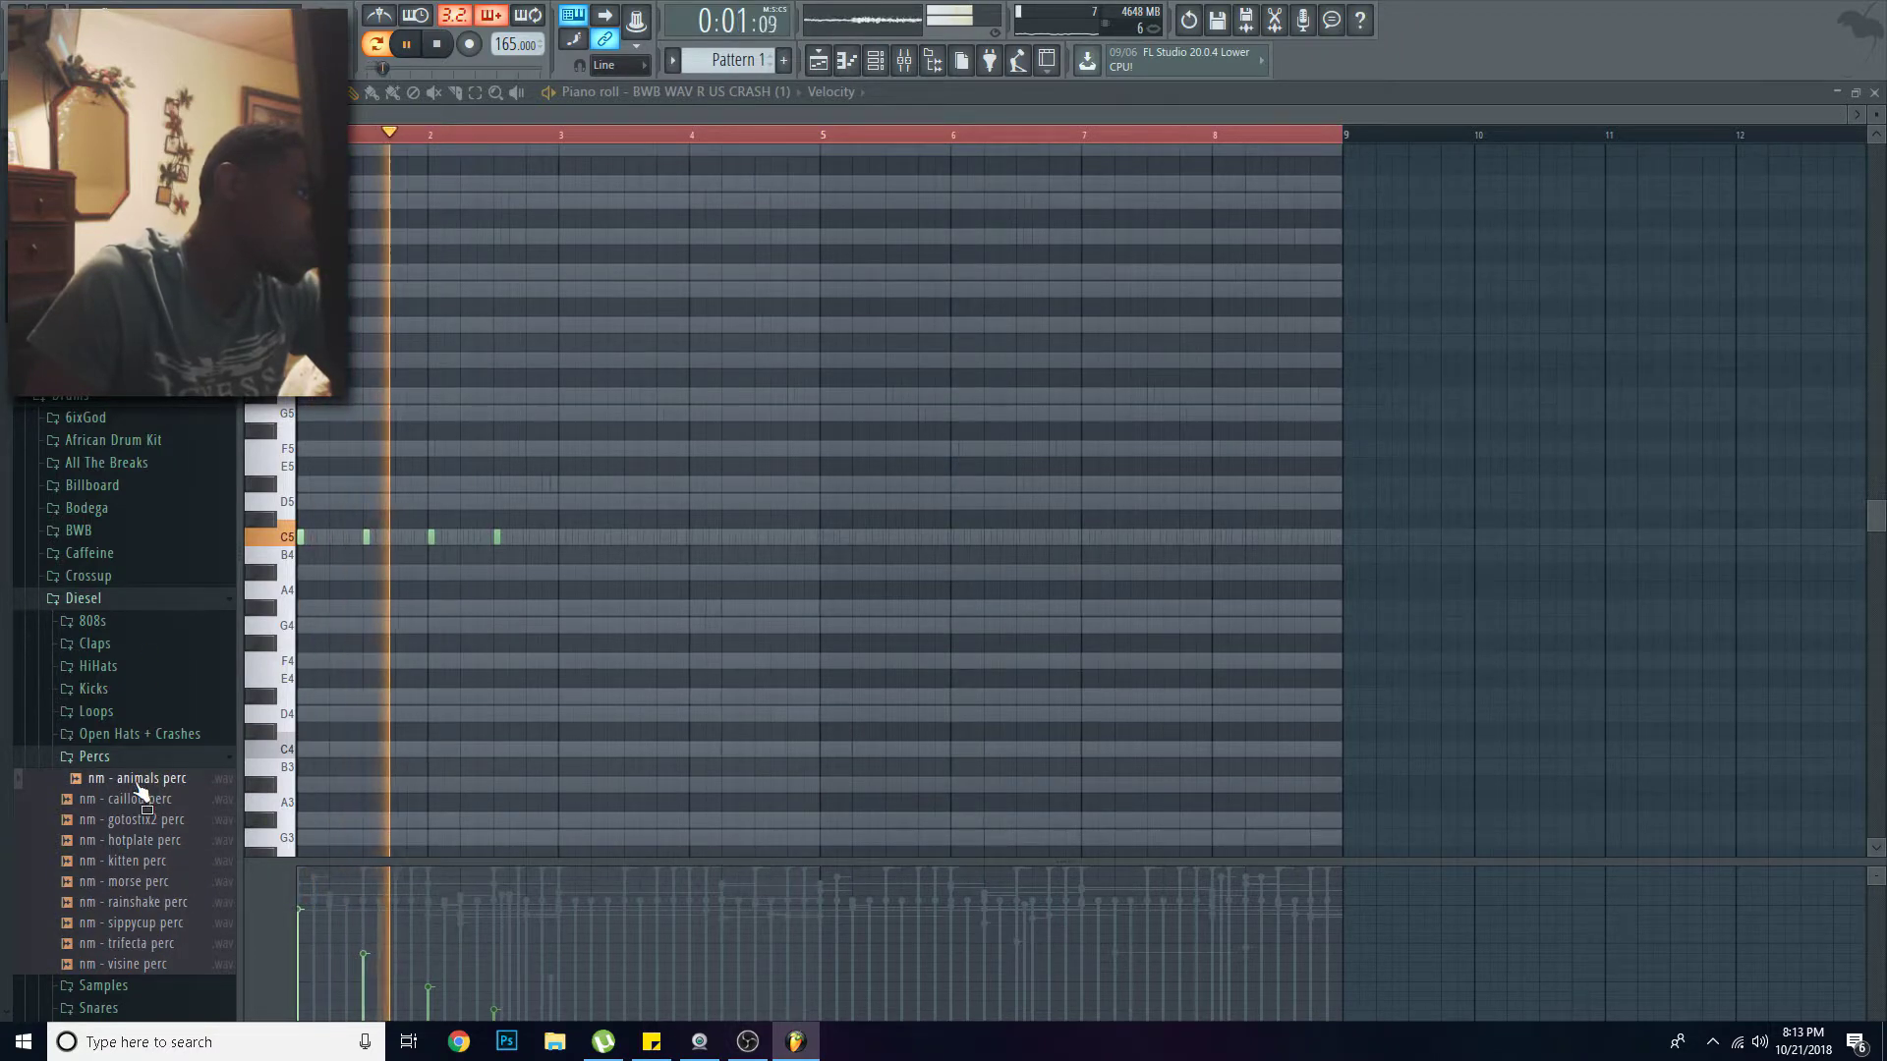
Step: Audition the 808s in the Parallels kit and add KC - Money 808 below the crash in the channel rack
{"action": "left_click", "coordinate": [147, 596]}
{"action": "key", "text": "F6"}
{"action": "scroll", "coordinate": [151, 587], "scroll_direction": "down", "scroll_amount": 3}
{"action": "left_click", "coordinate": [116, 551]}
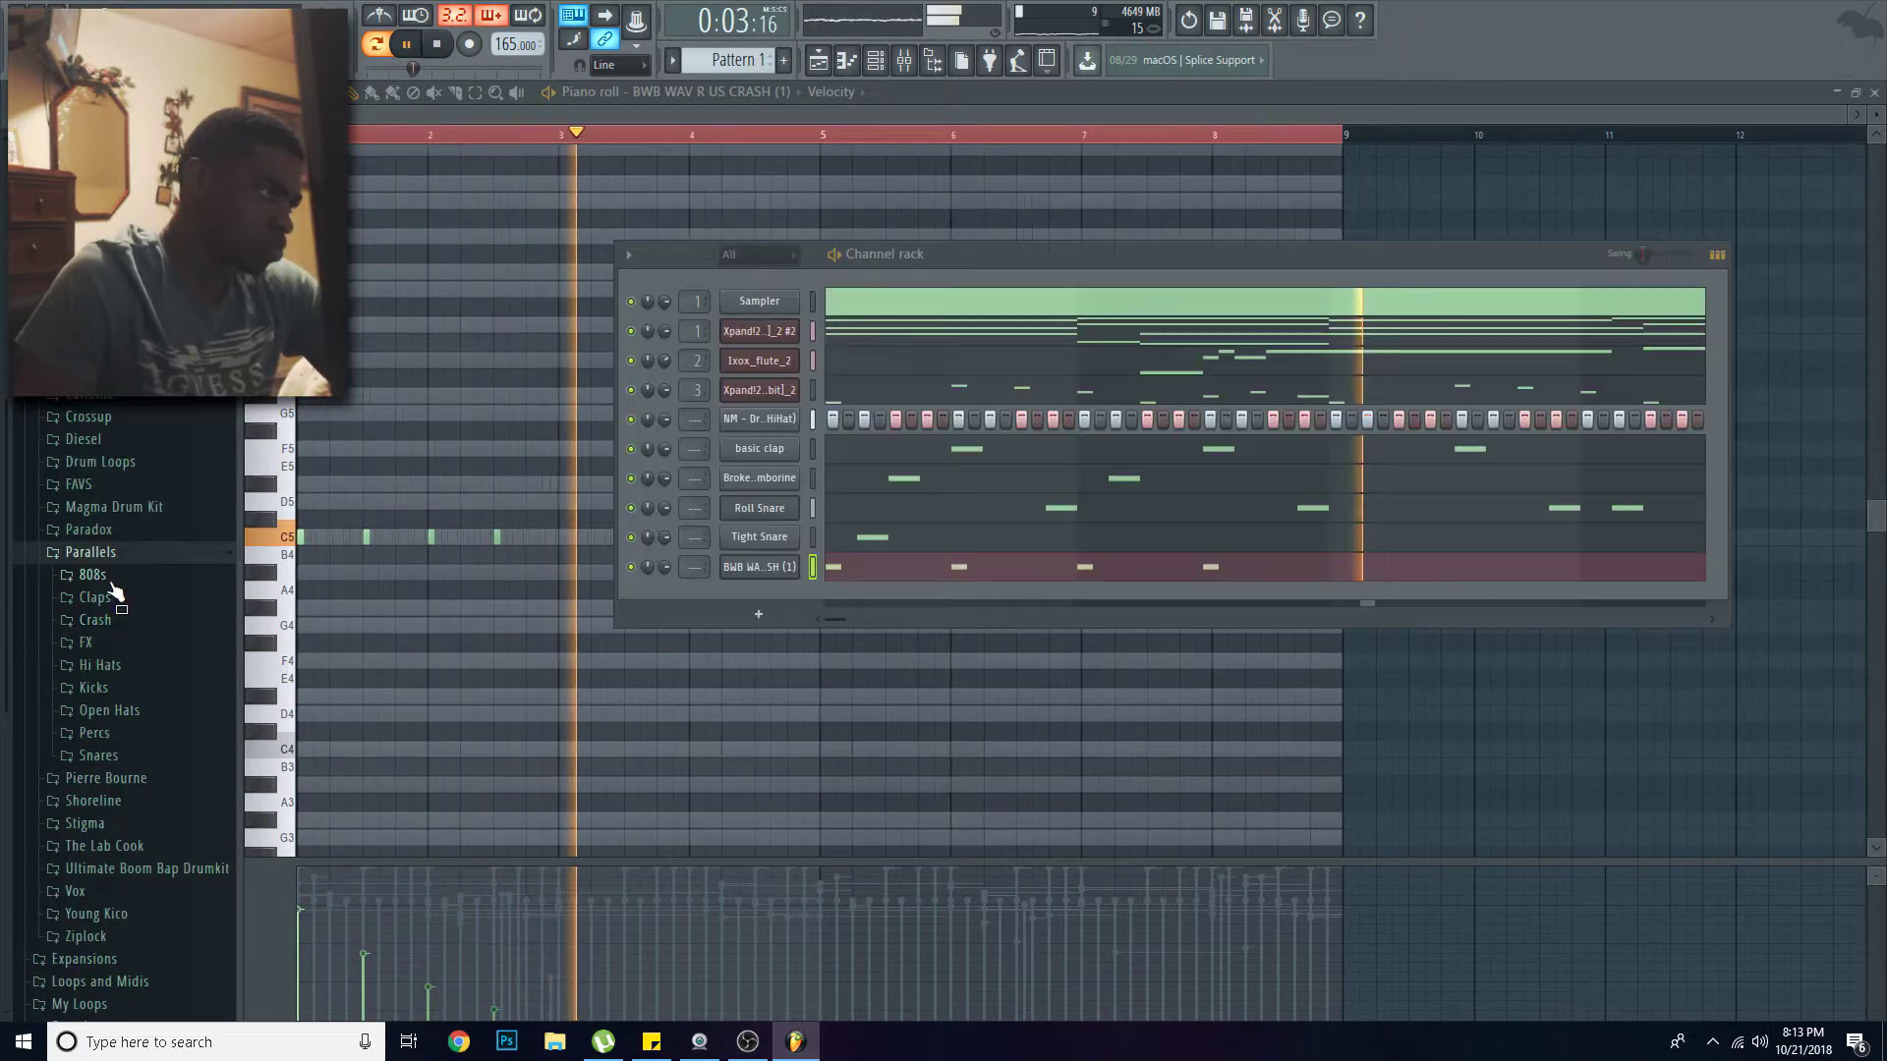
{"action": "left_click", "coordinate": [143, 804]}
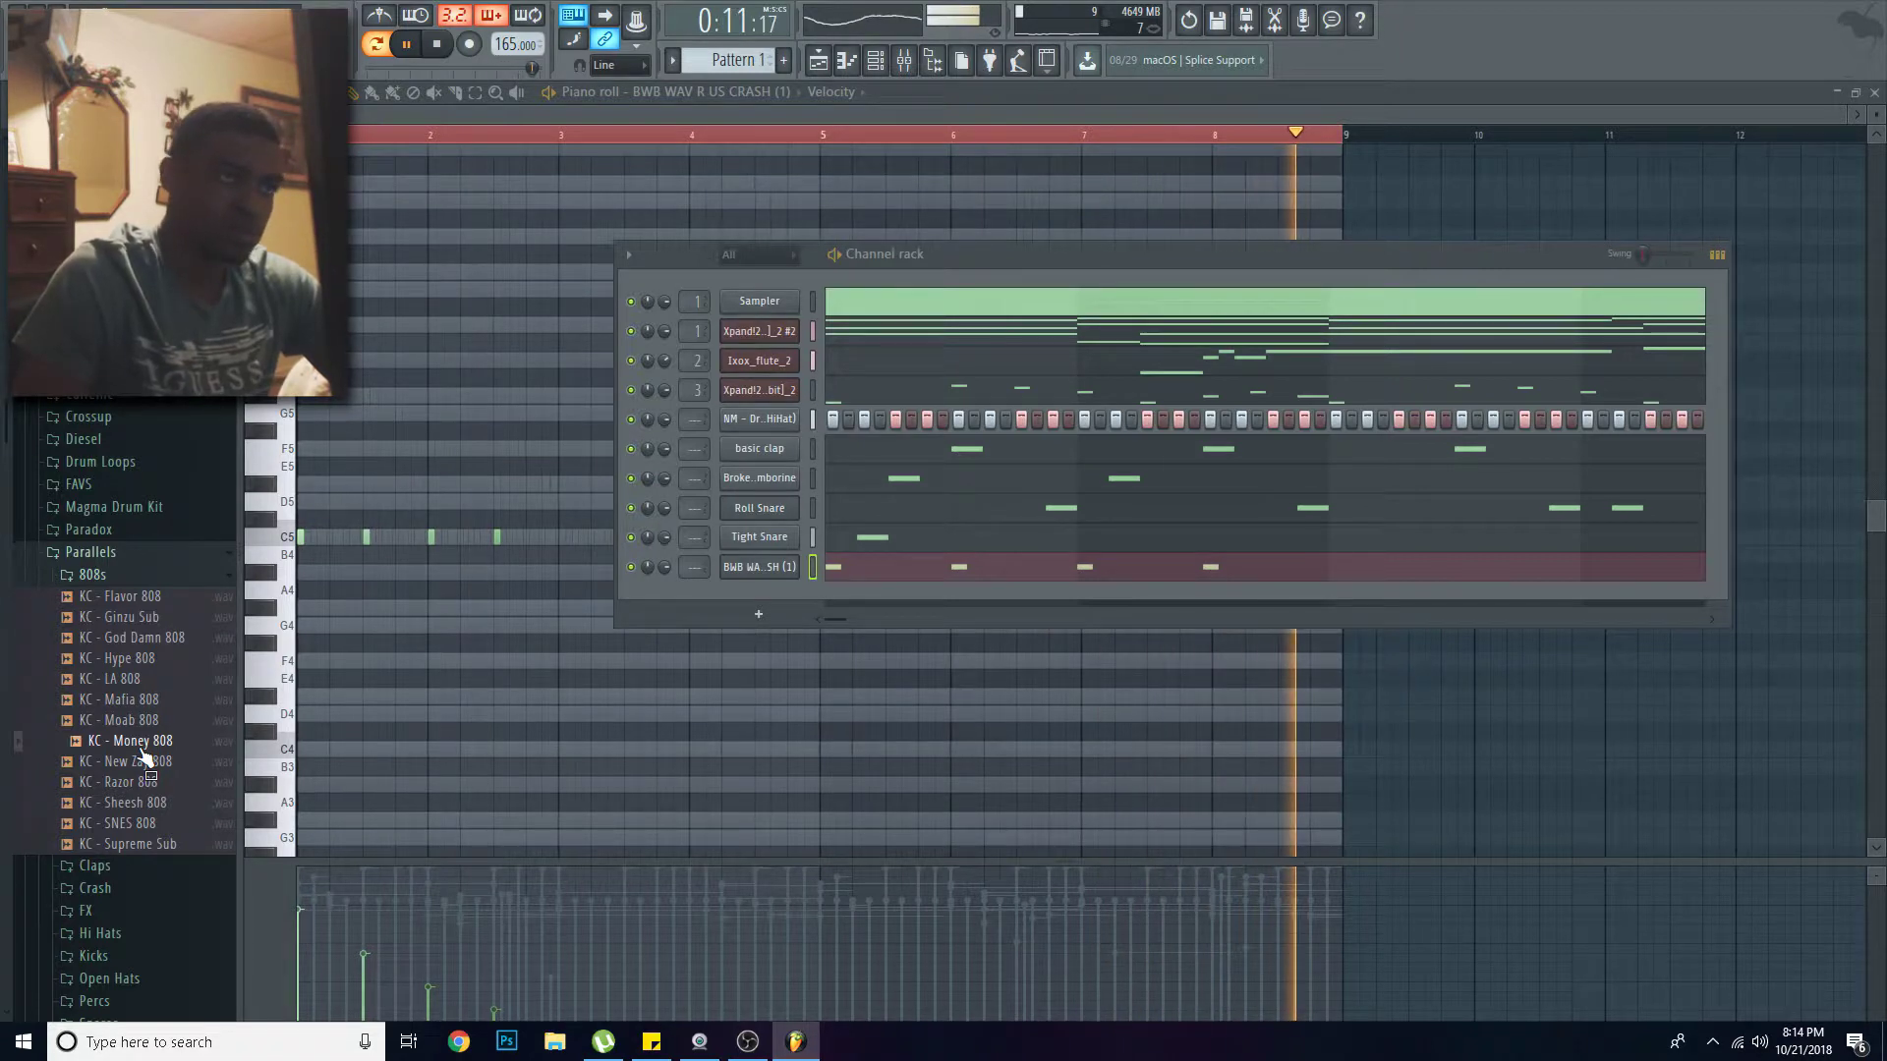
{"action": "left_click_drag", "start_coordinate": [142, 757], "coordinate": [786, 577]}
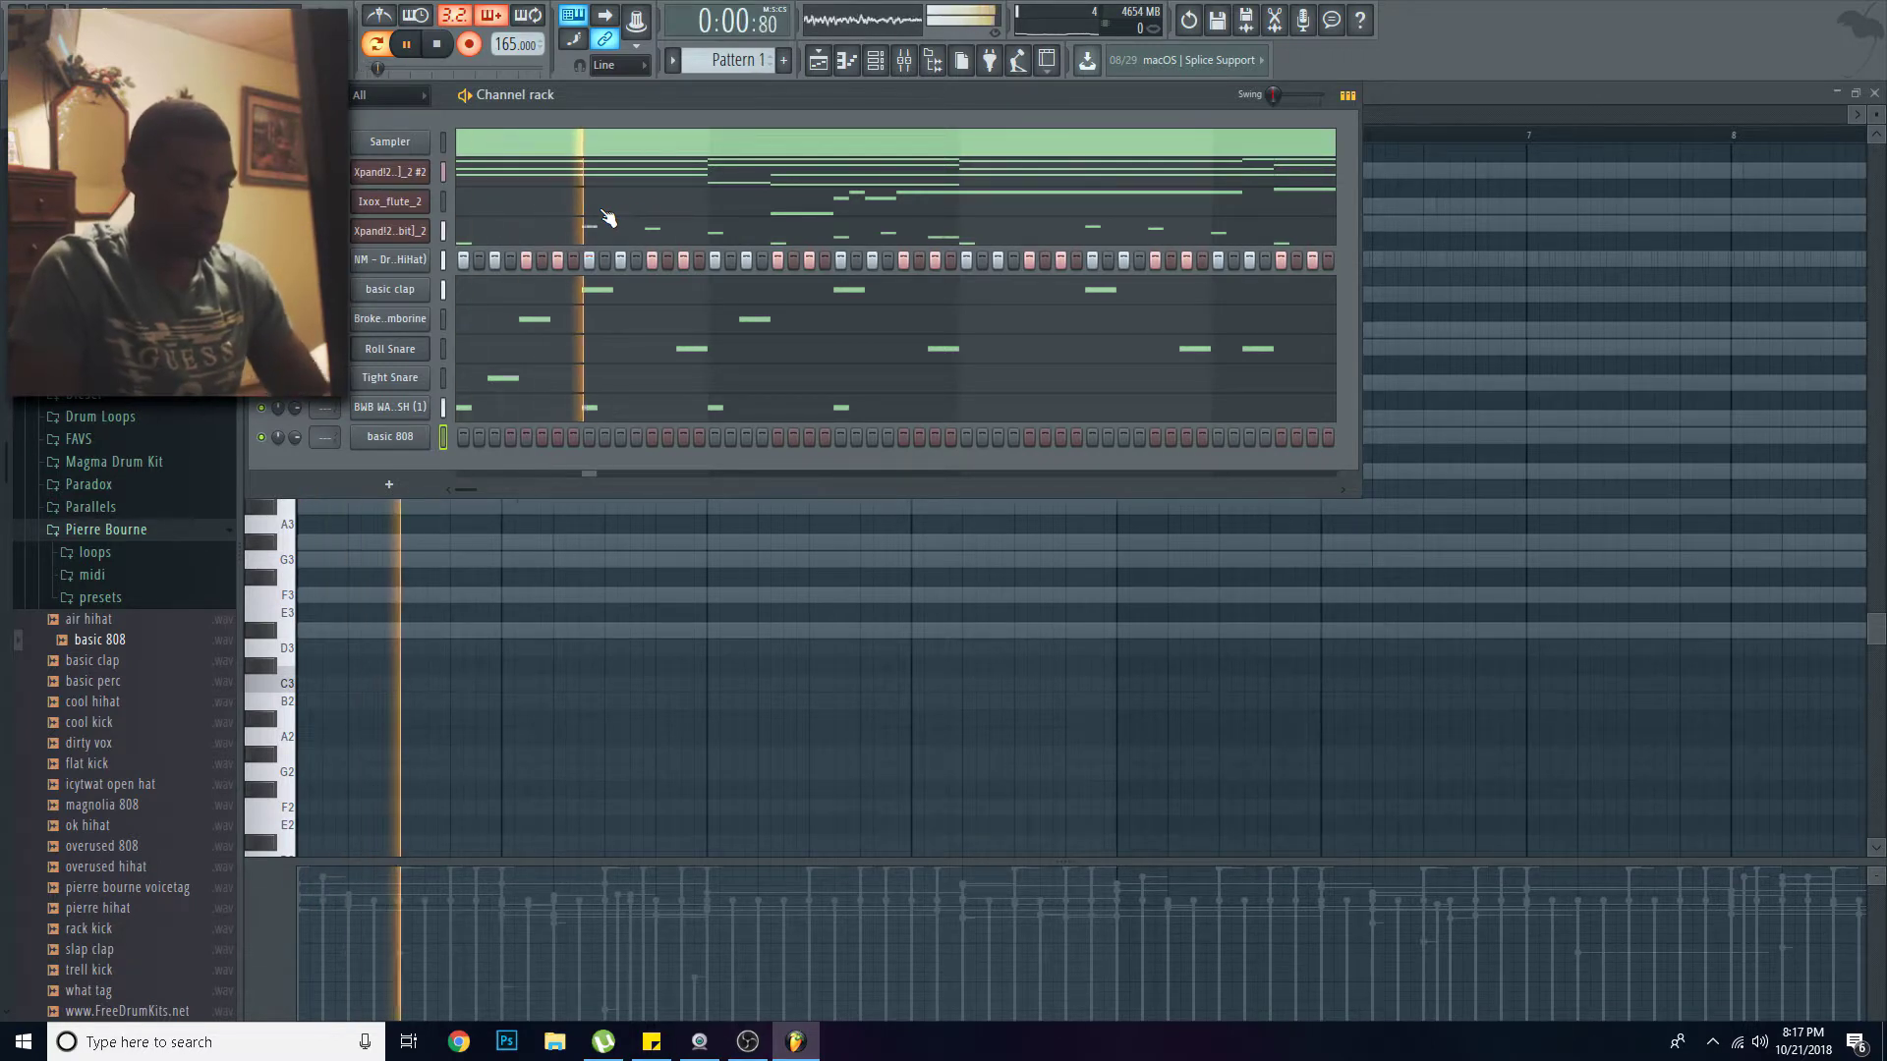
Step: Transpose the basic 808's G4, G#4 and C5 notes up one octave
{"action": "key", "text": "ctrl+z"}
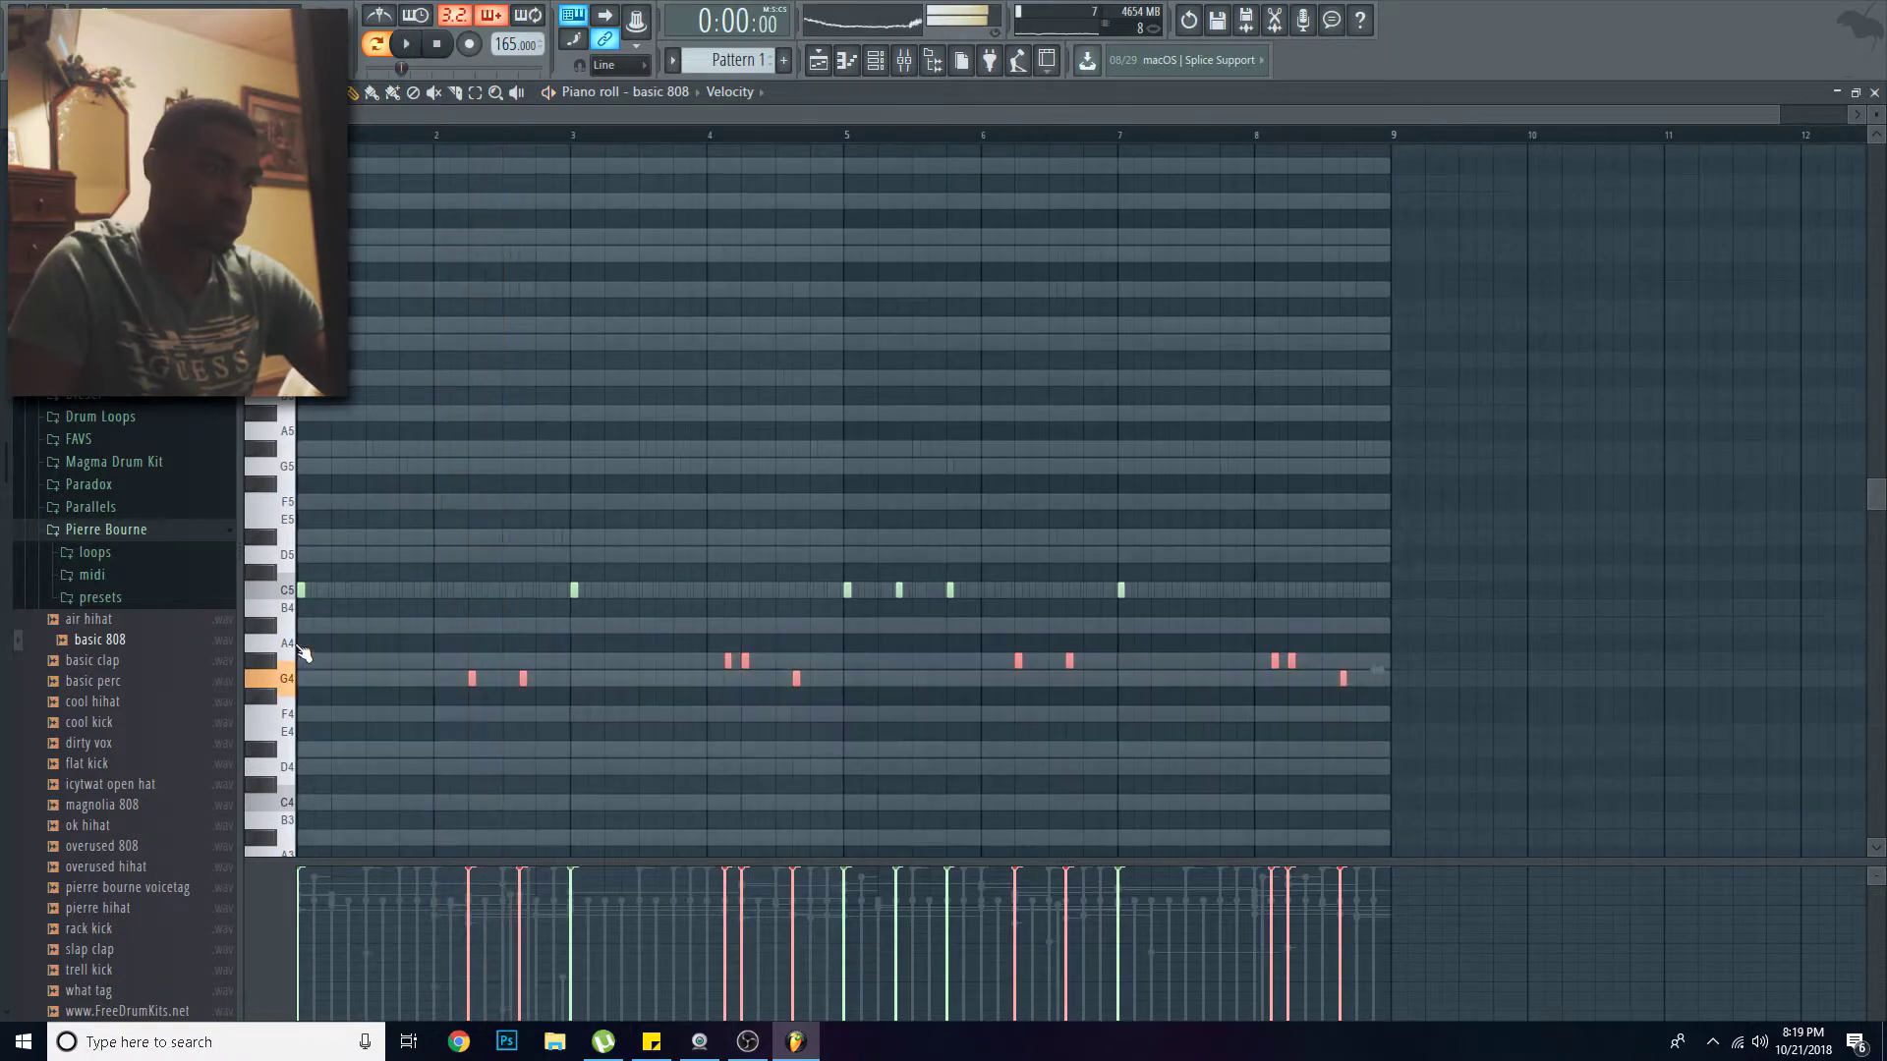
{"action": "left_click", "coordinate": [669, 715]}
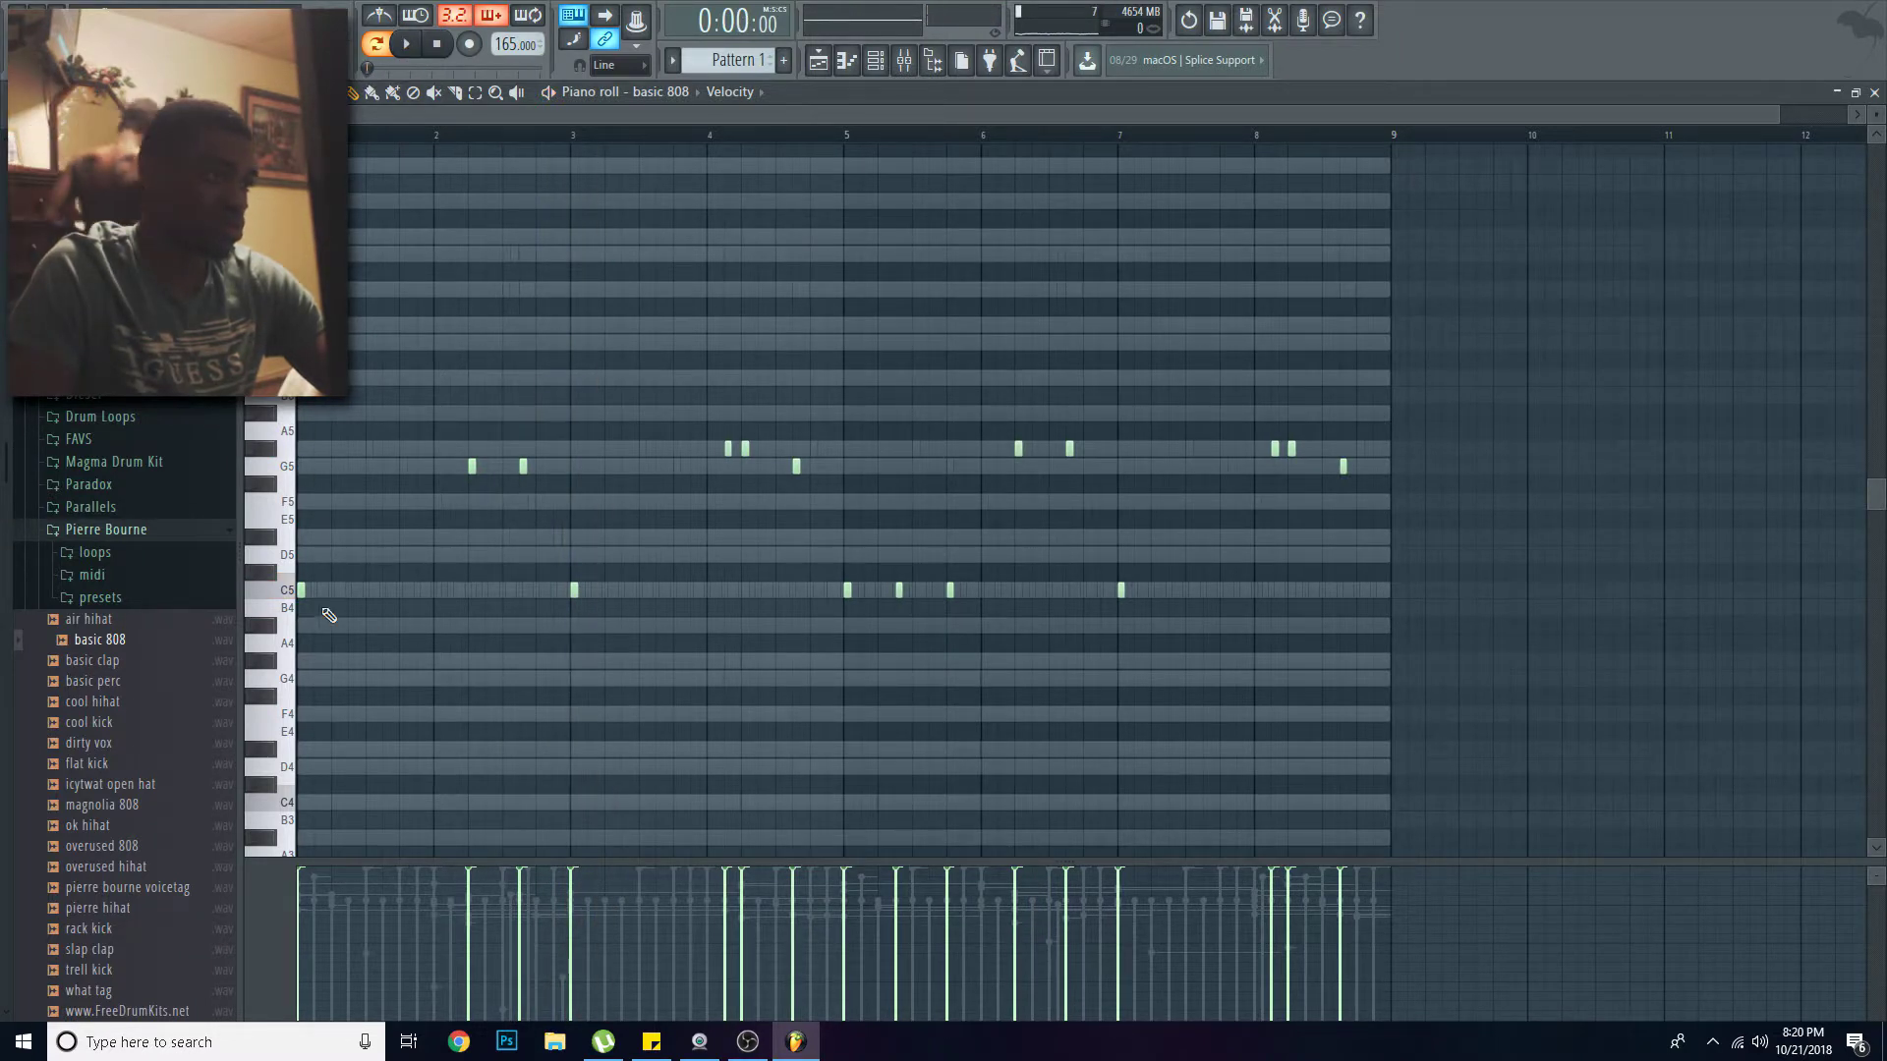
{"action": "left_click_drag", "start_coordinate": [1318, 652], "coordinate": [2, 525]}
{"action": "key", "text": "ctrl+Up"}
{"action": "left_click", "coordinate": [611, 686]}
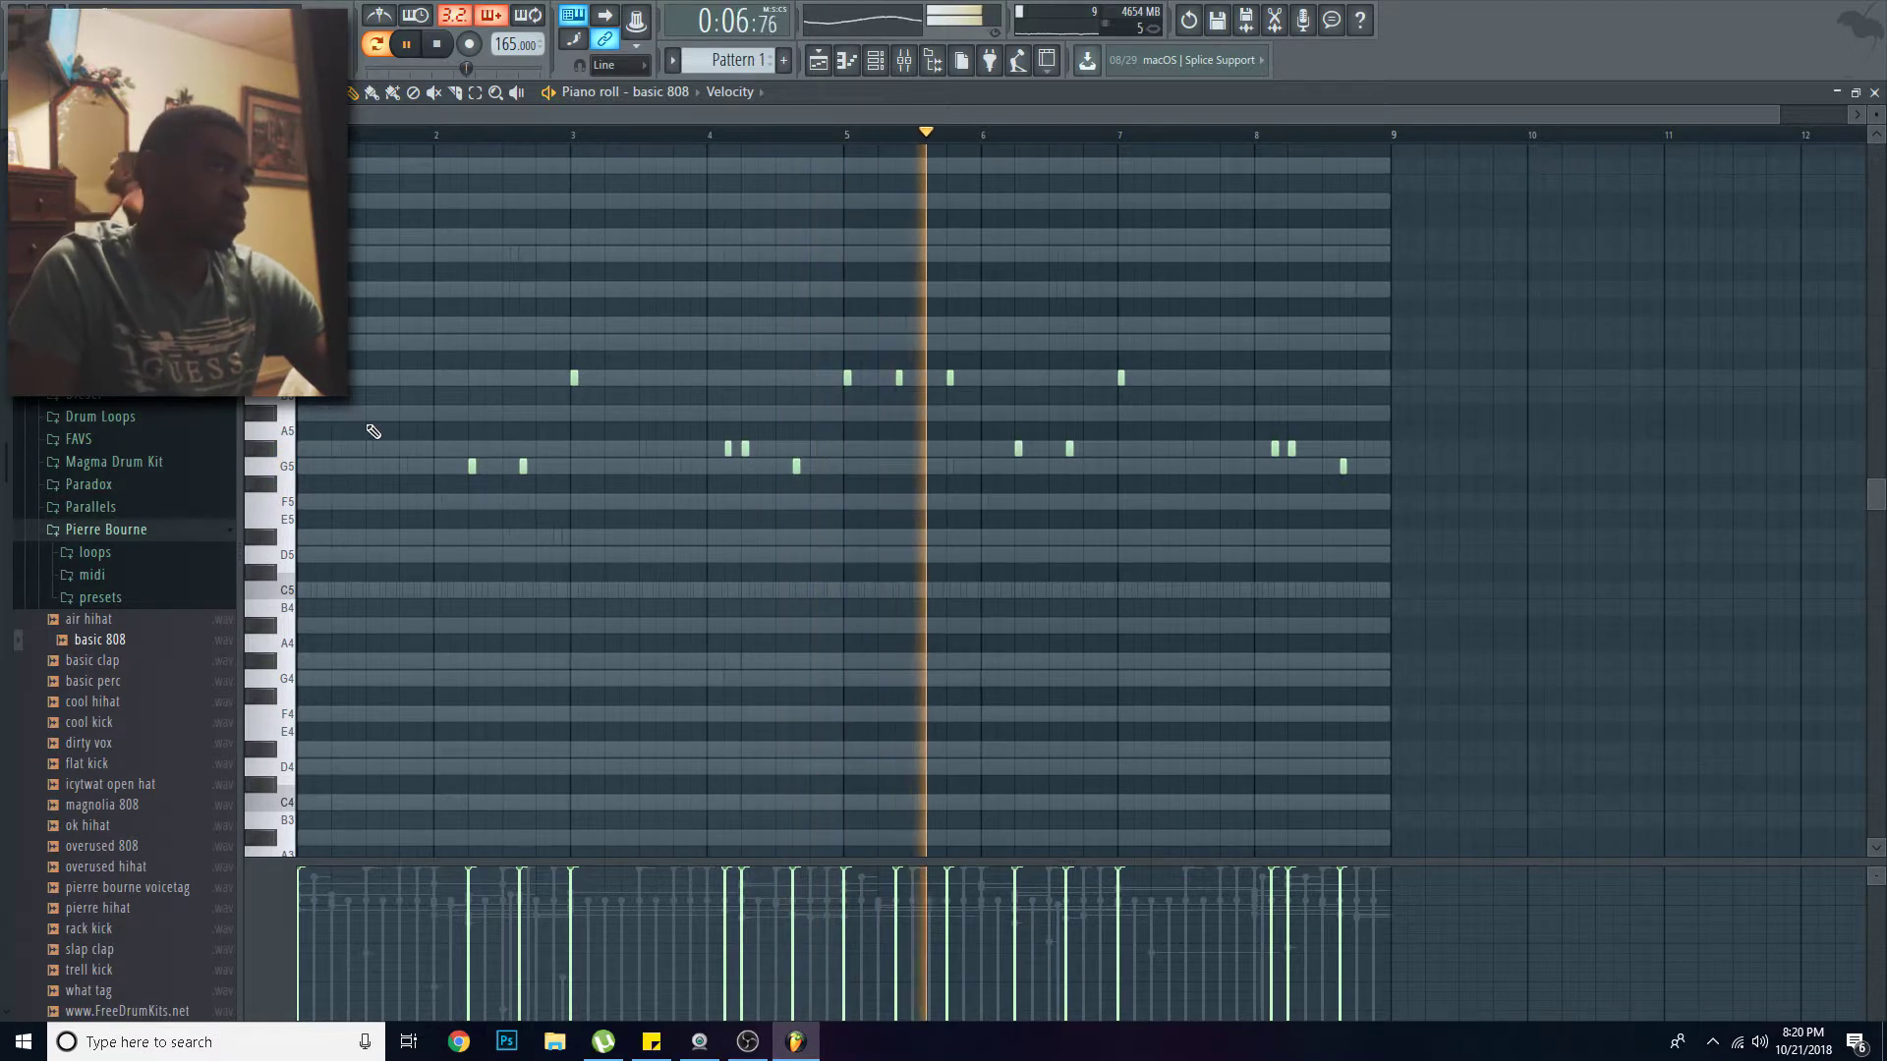
Step: Try an extra C6 note and an extra G#5 note around the end of bar 7 in the basic 808 pattern
{"action": "scroll", "coordinate": [1305, 472], "scroll_direction": "up", "scroll_amount": 2}
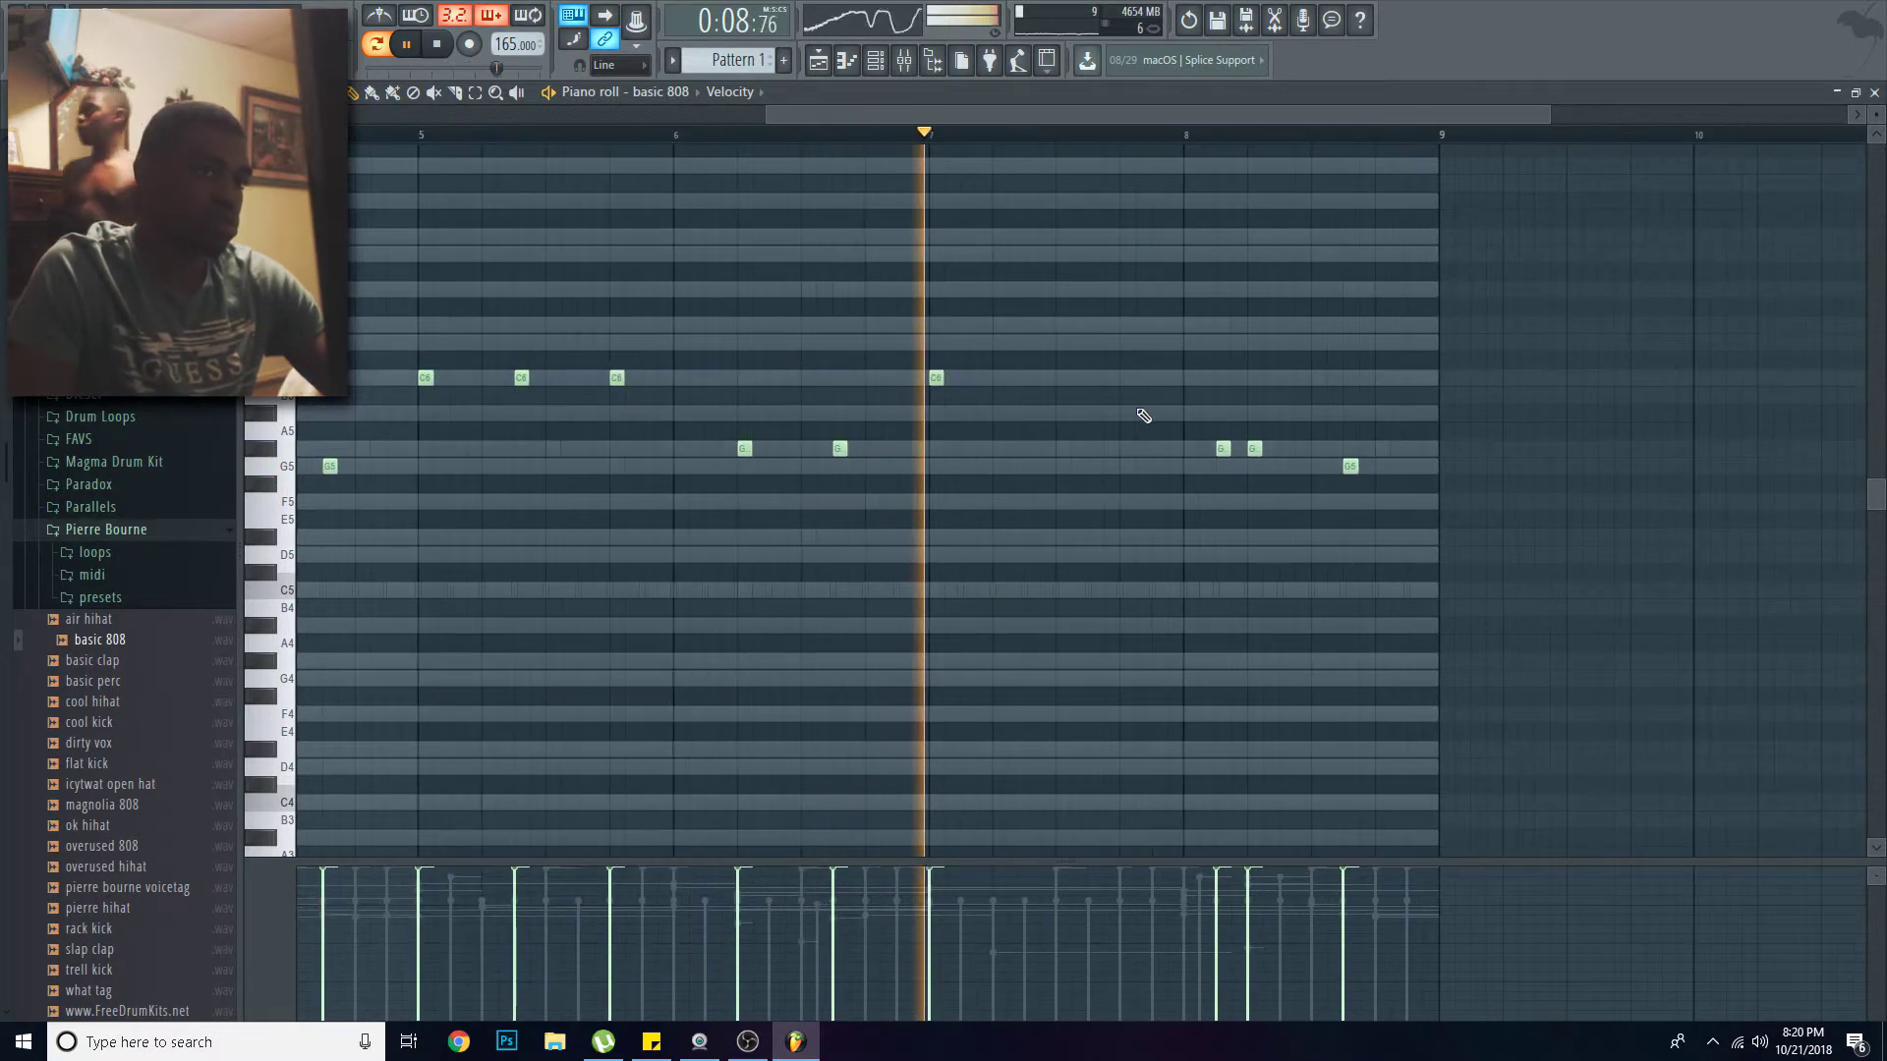
{"action": "left_click_drag", "start_coordinate": [1158, 413], "coordinate": [1159, 377]}
{"action": "left_click", "coordinate": [931, 137]}
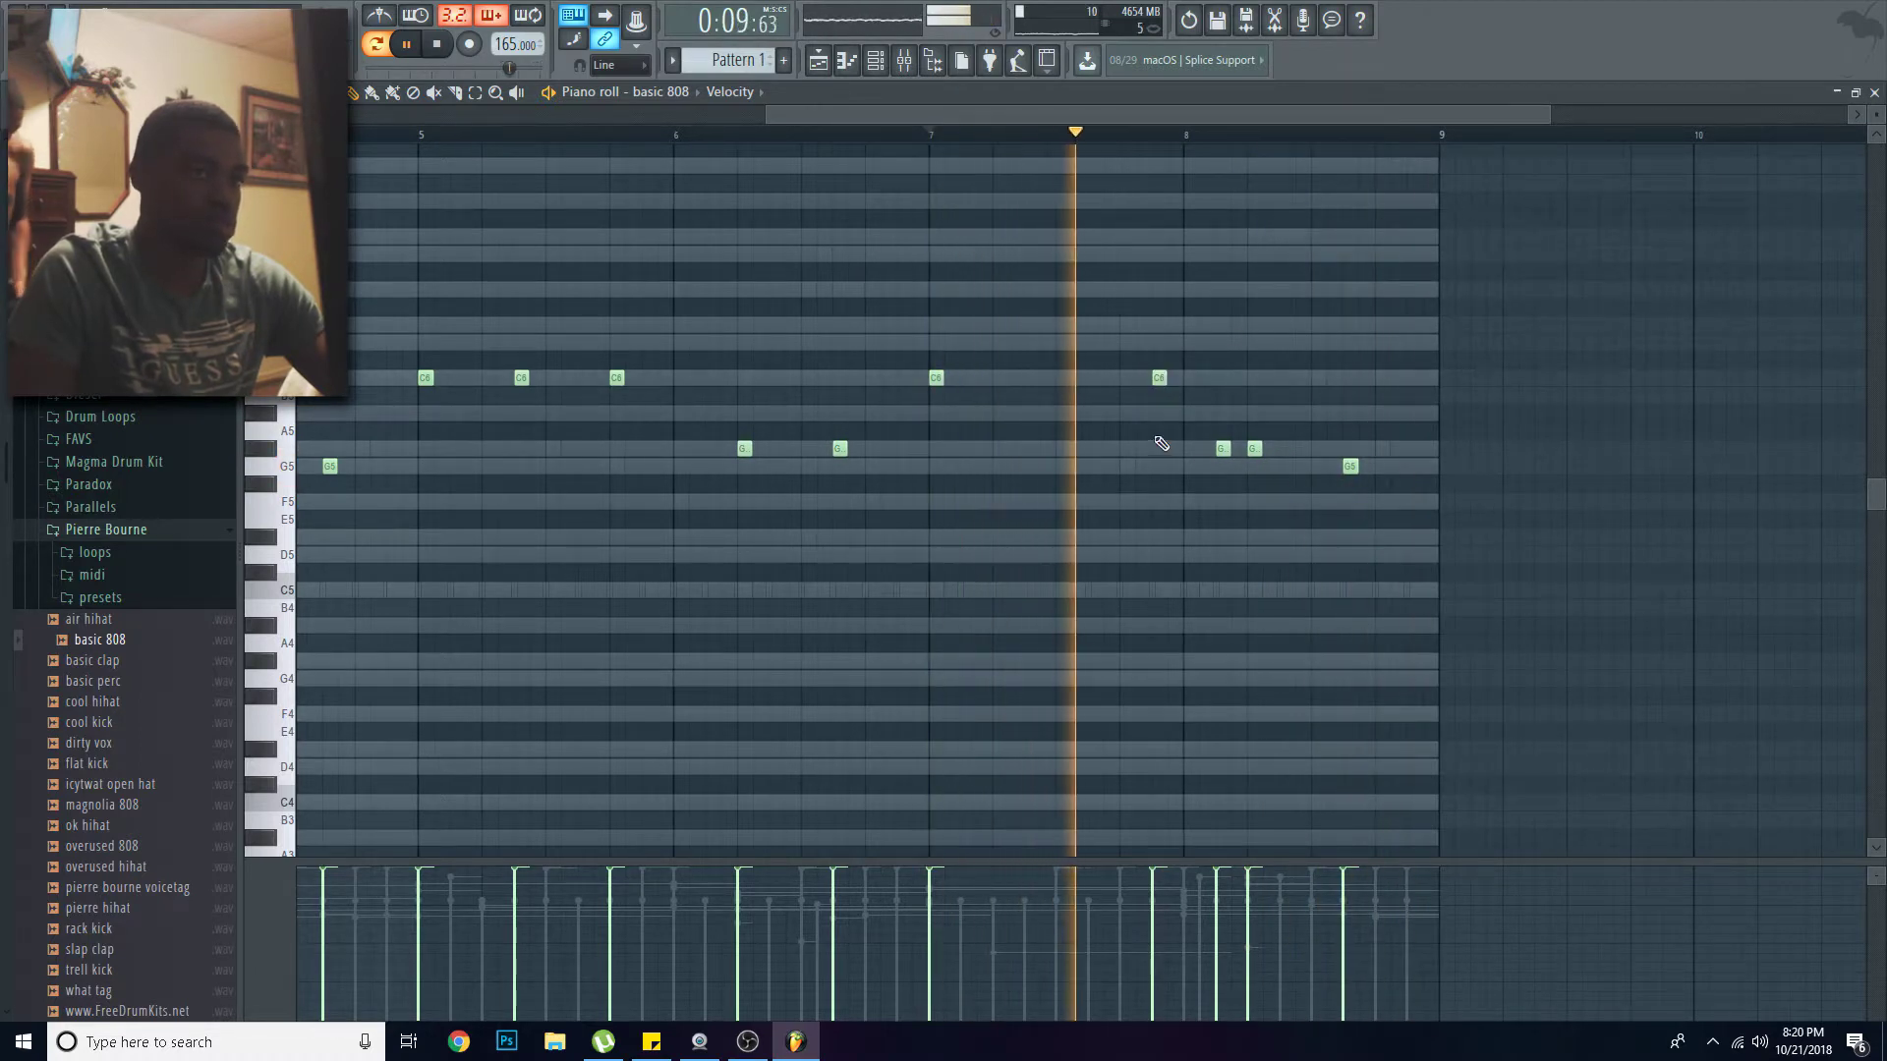
{"action": "right_click", "coordinate": [1158, 377]}
{"action": "key", "text": "space"}
{"action": "key", "text": "space"}
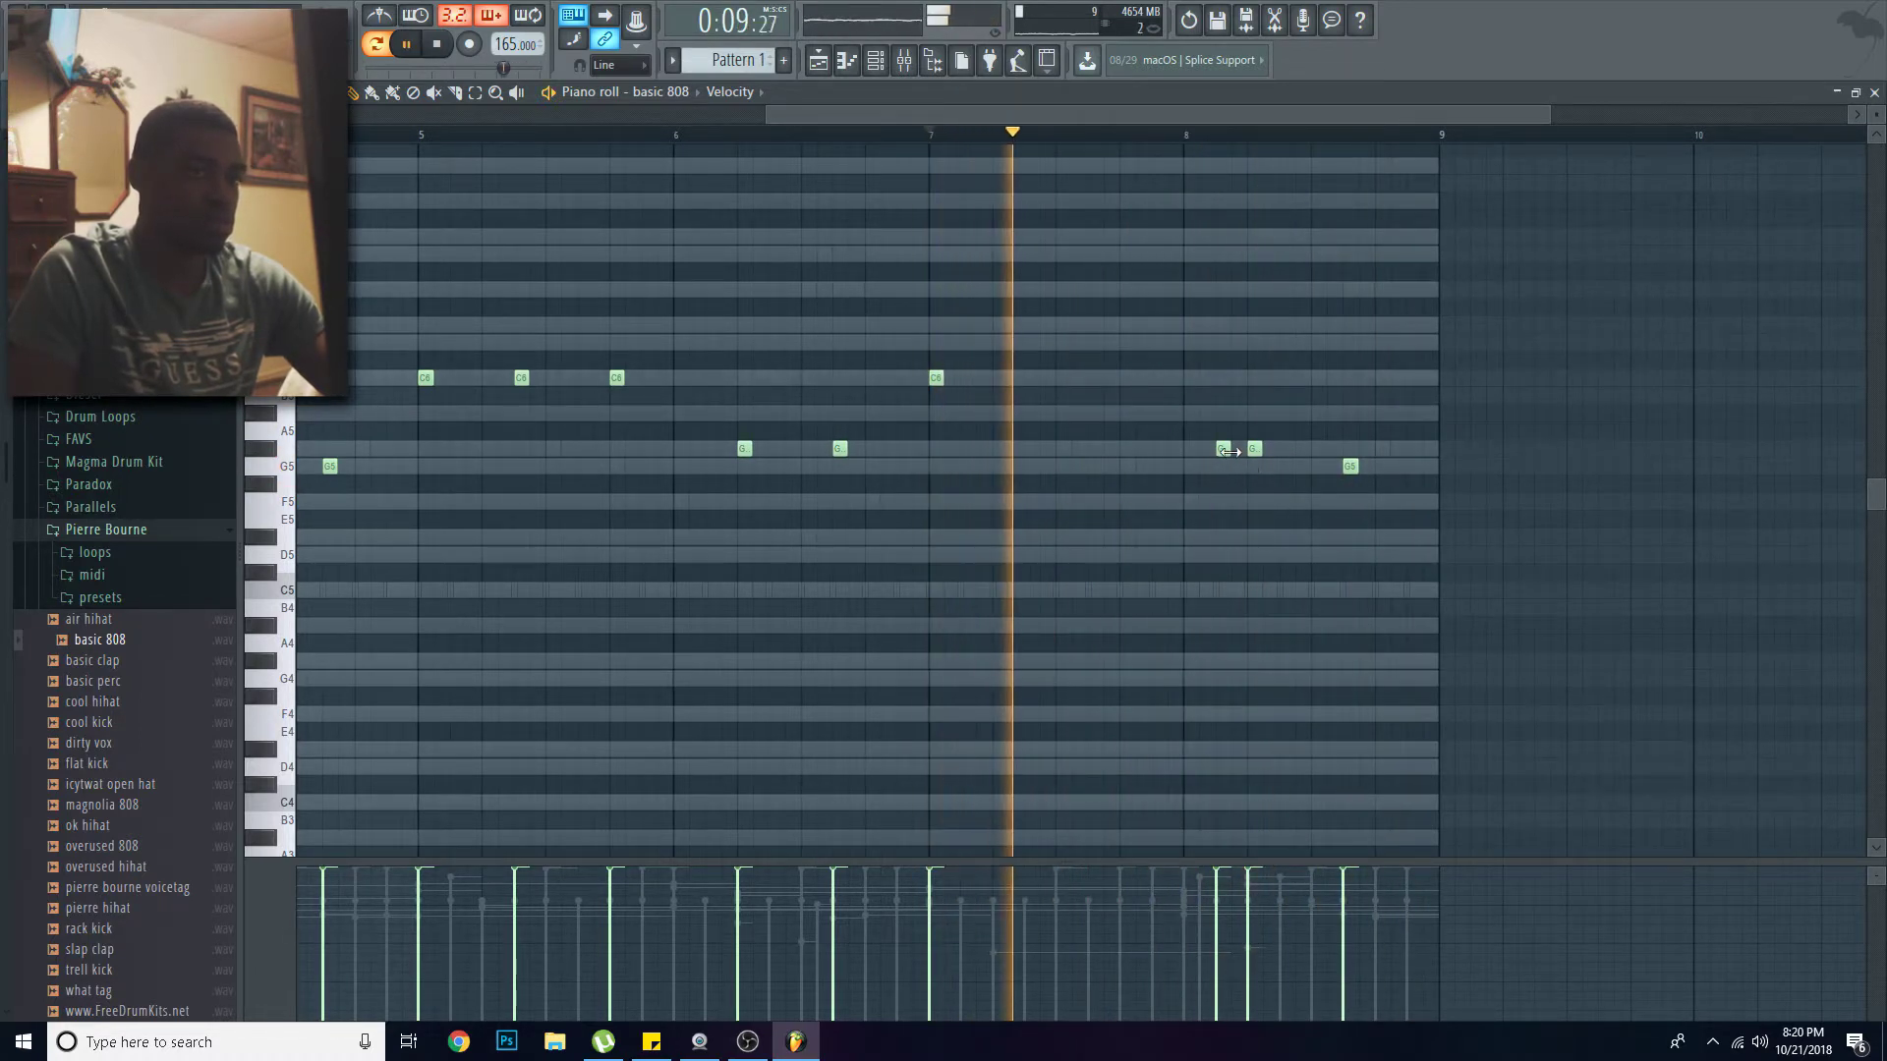
{"action": "left_click", "coordinate": [1191, 448]}
{"action": "right_click", "coordinate": [1191, 448]}
{"action": "scroll", "coordinate": [632, 366], "scroll_direction": "down", "scroll_amount": 2}
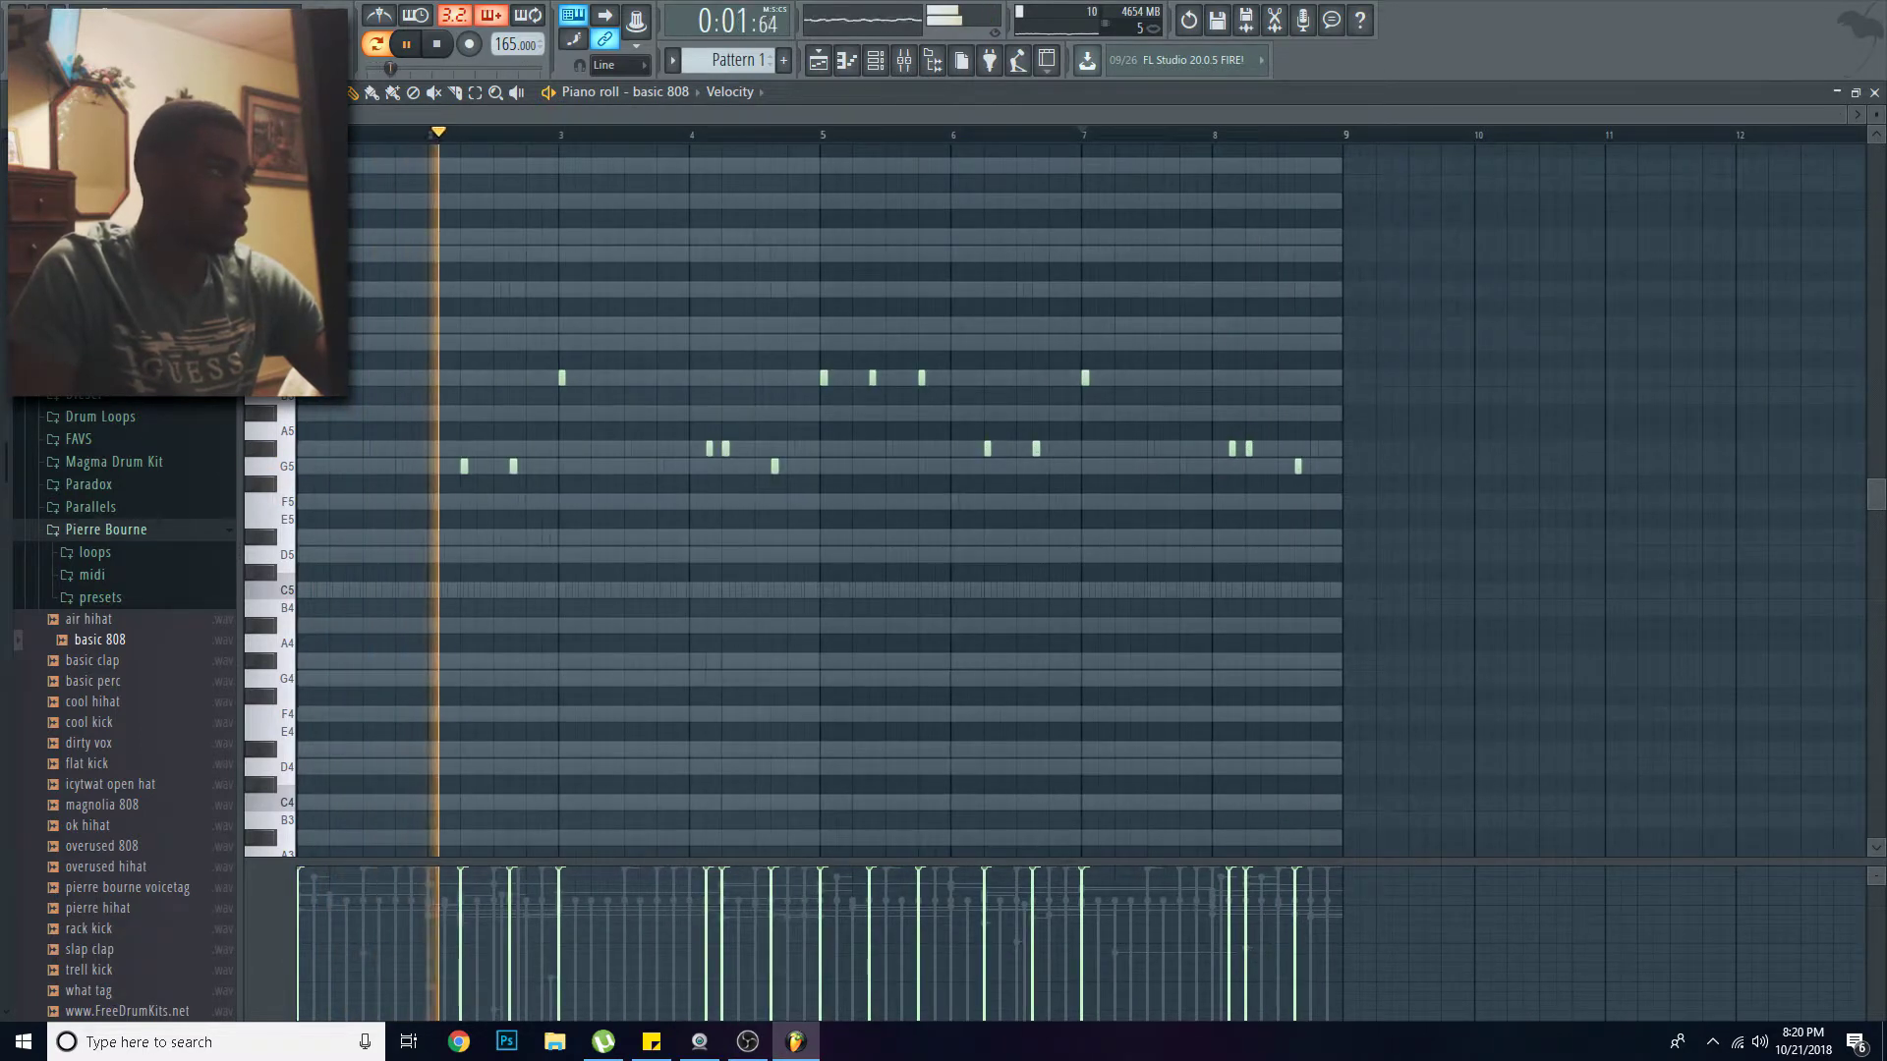
Step: Add the dirty vox sample from the Pierre Bourne kit below basic 808 and select its C5 notes in the piano roll
{"action": "left_click", "coordinate": [889, 69]}
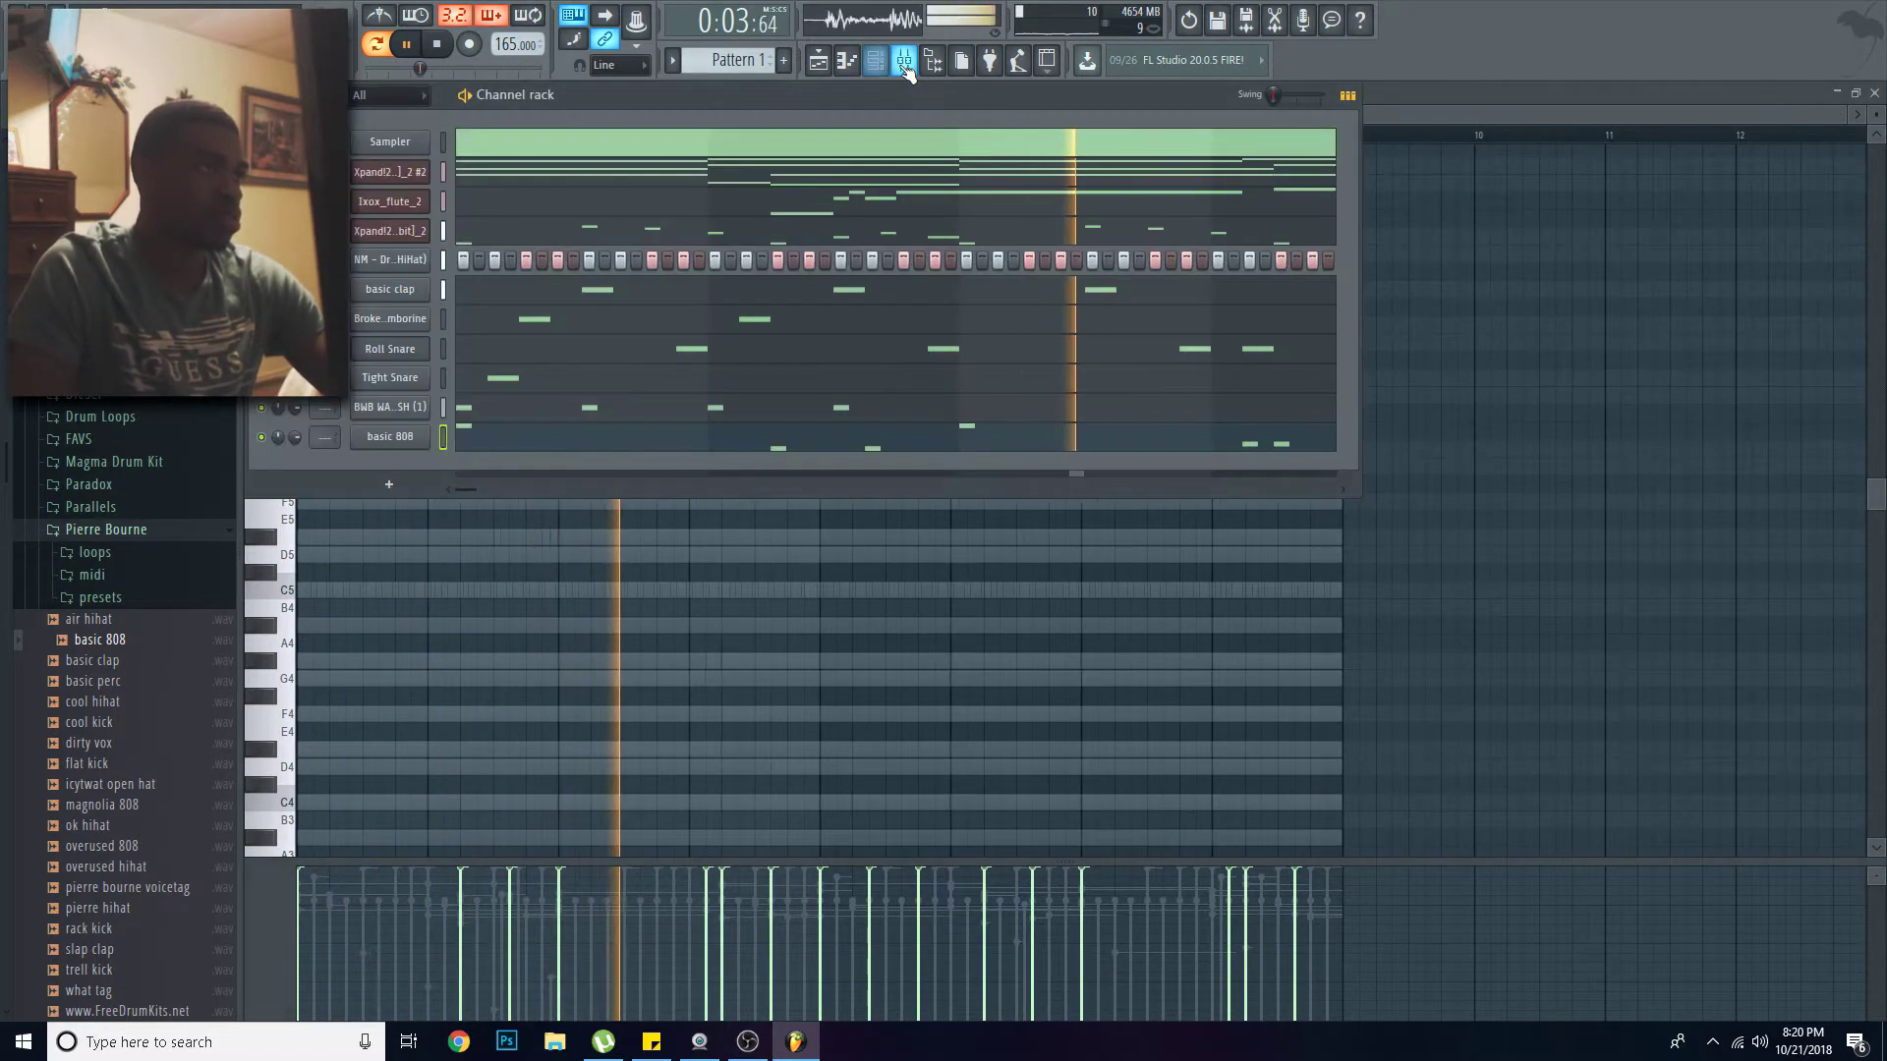
{"action": "left_click", "coordinate": [903, 60]}
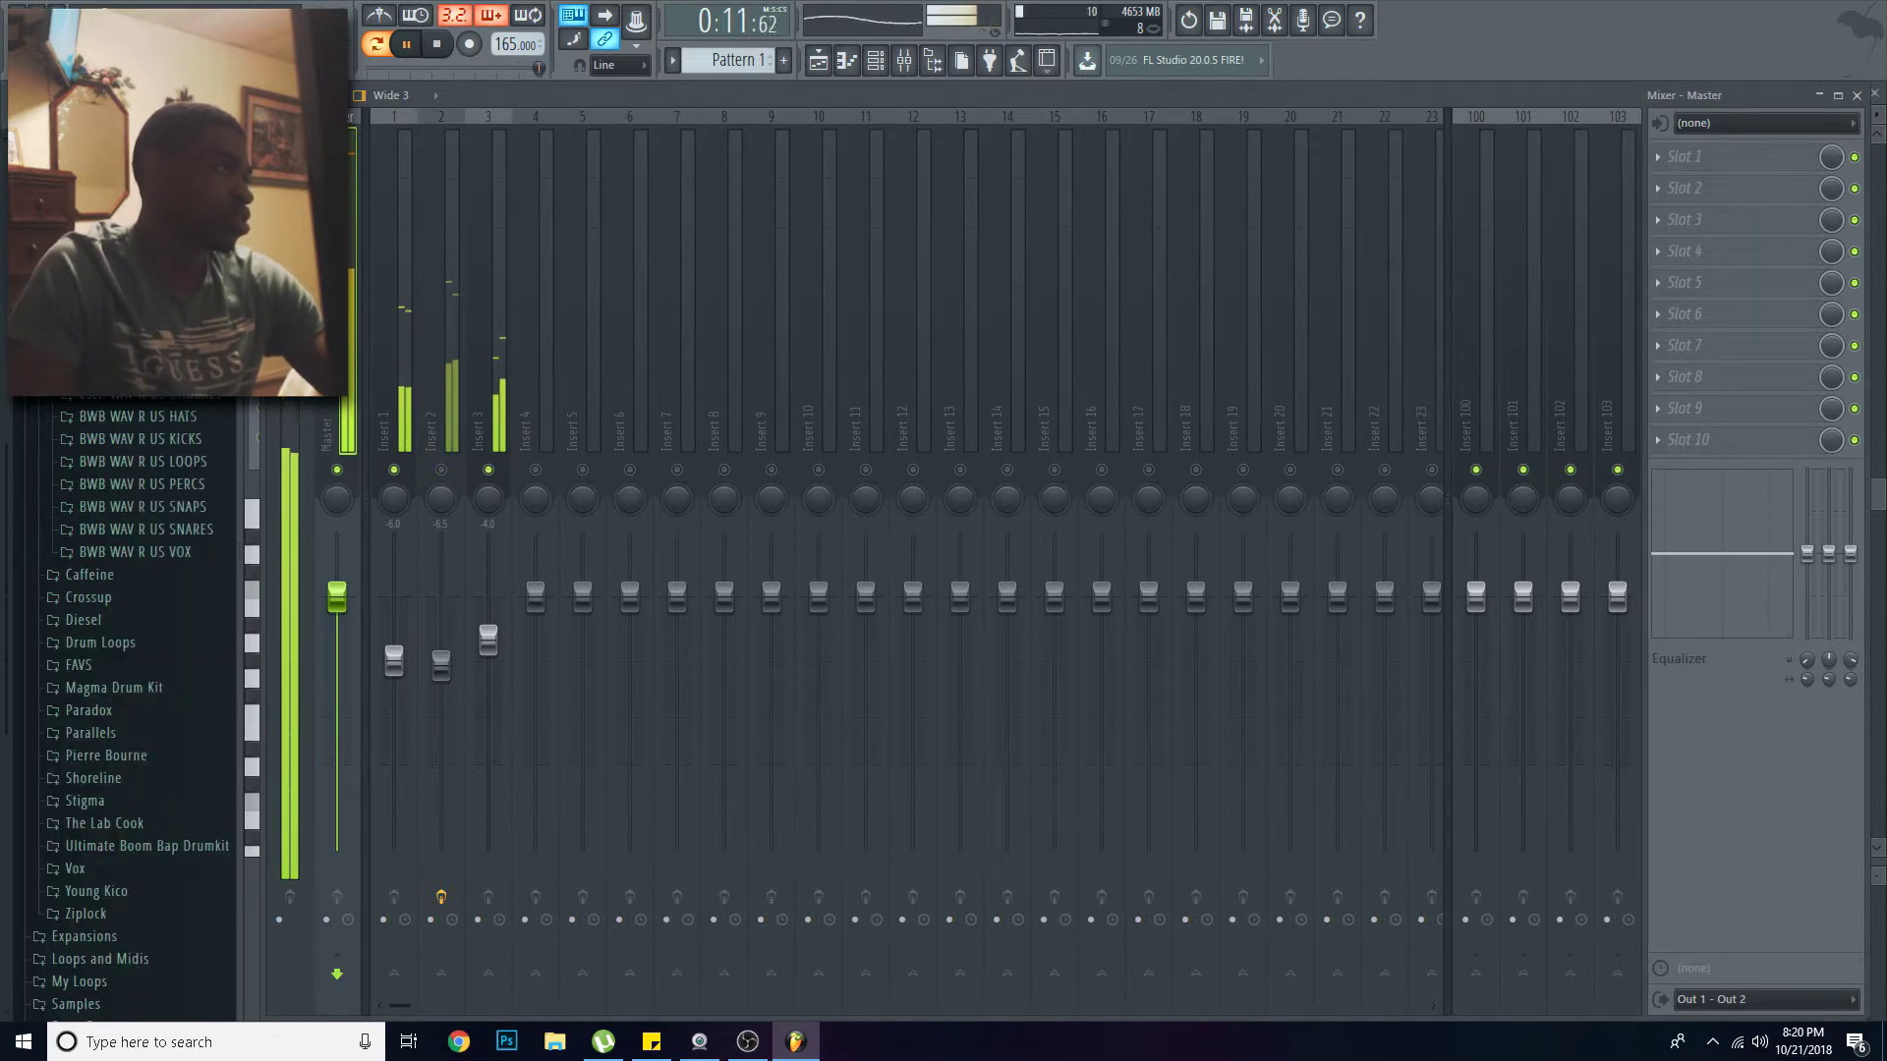
{"action": "left_click", "coordinate": [148, 439]}
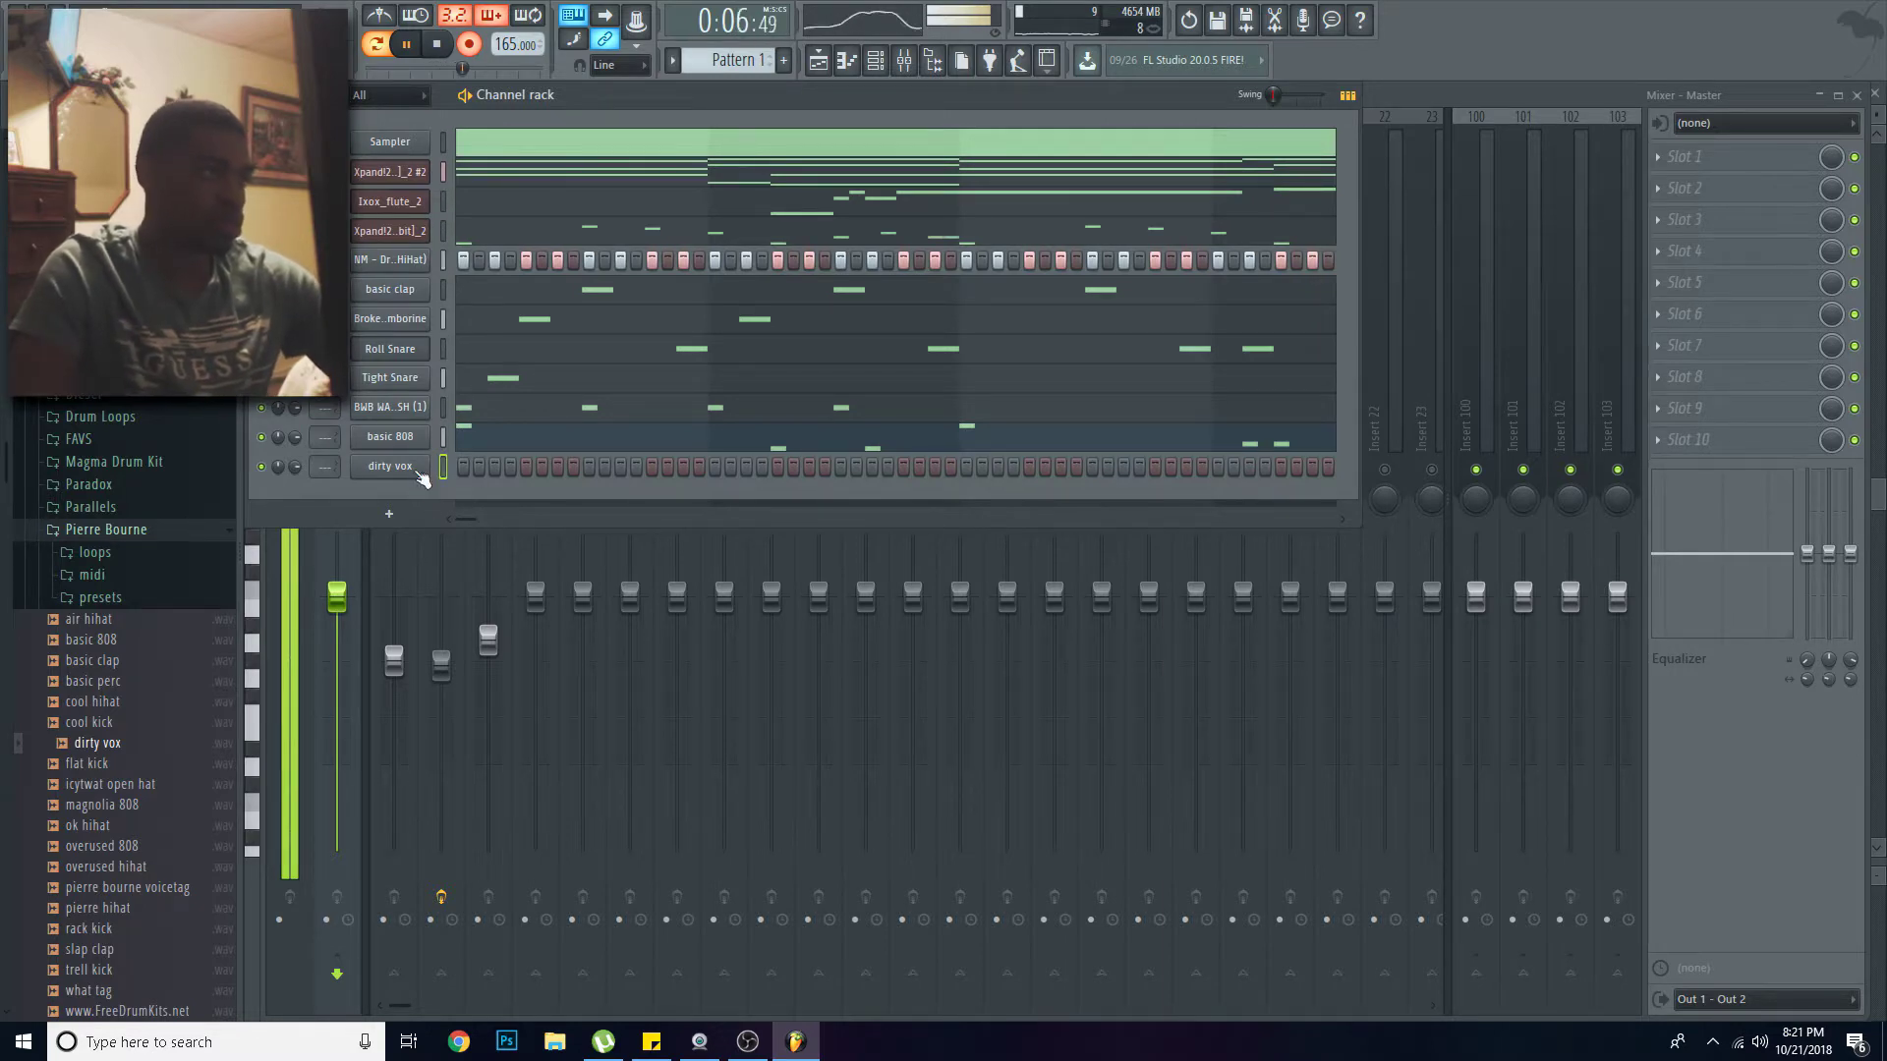
{"action": "right_click", "coordinate": [420, 477]}
{"action": "left_click", "coordinate": [472, 488]}
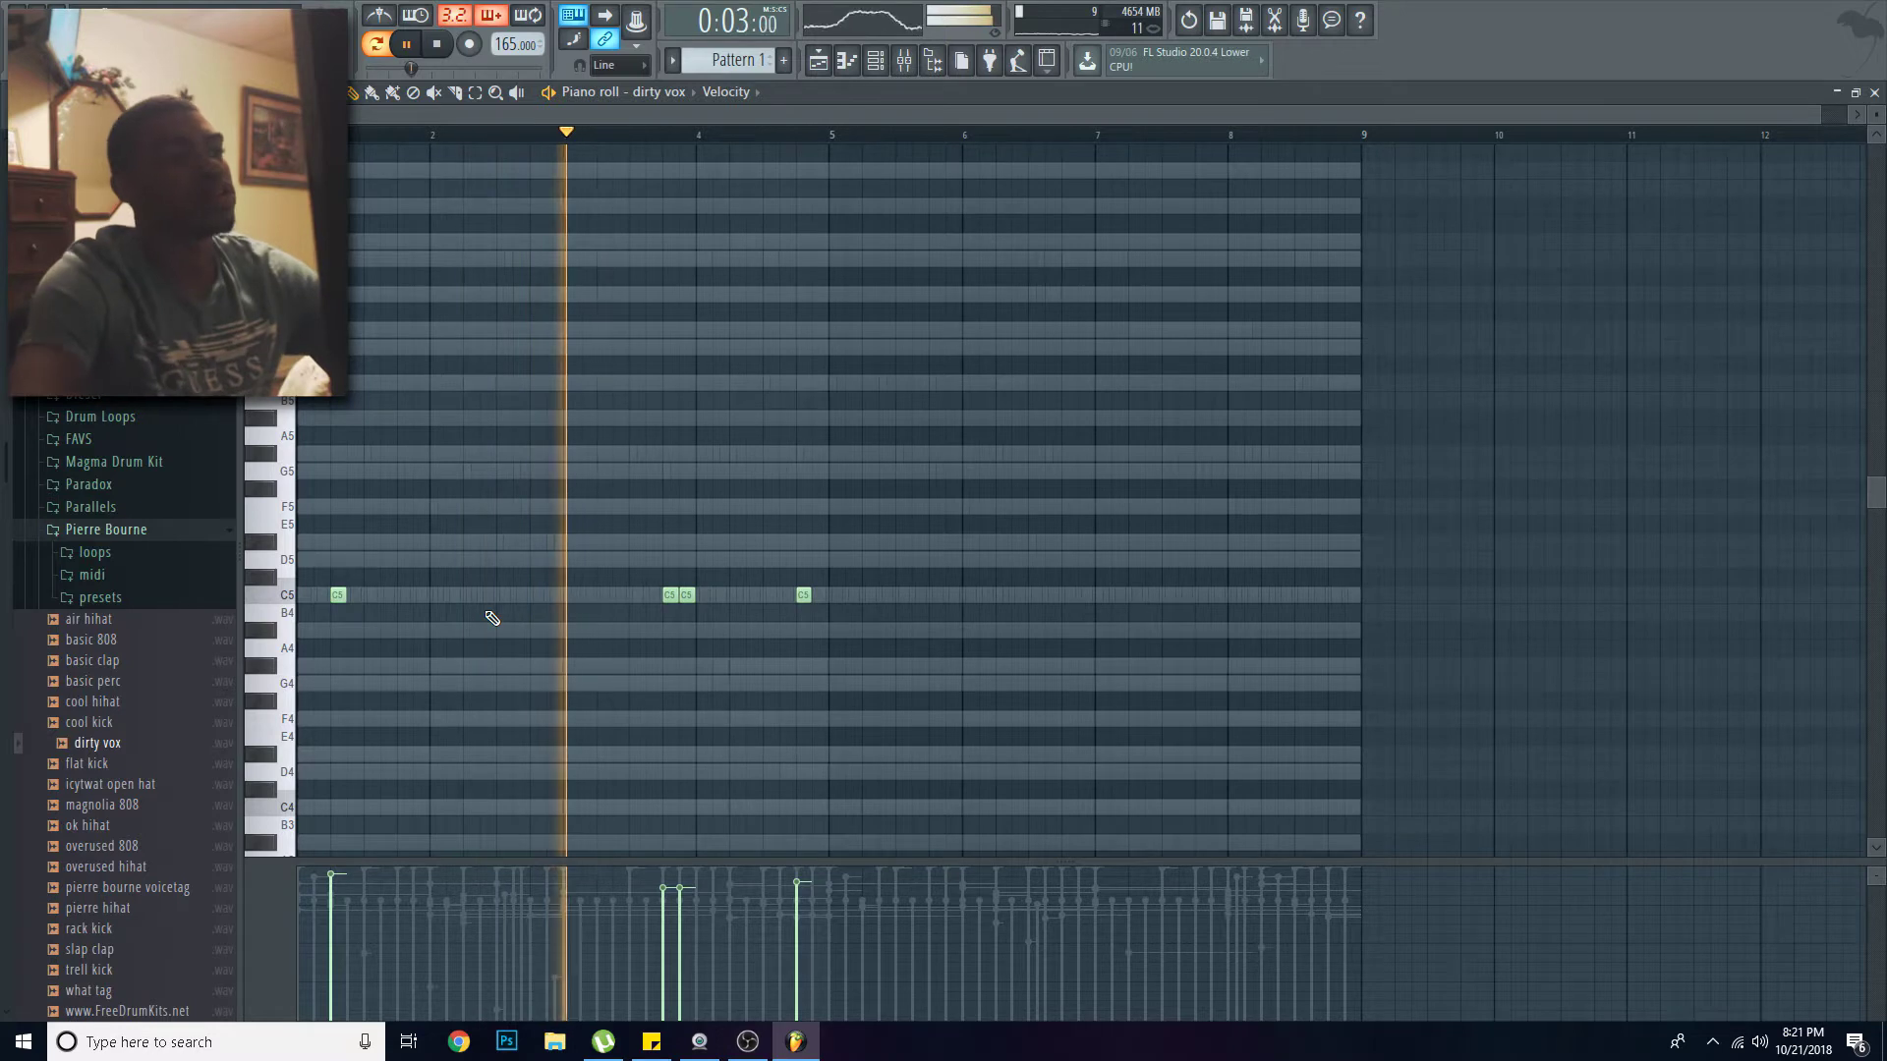
{"action": "left_click_drag", "start_coordinate": [857, 619], "coordinate": [316, 587]}
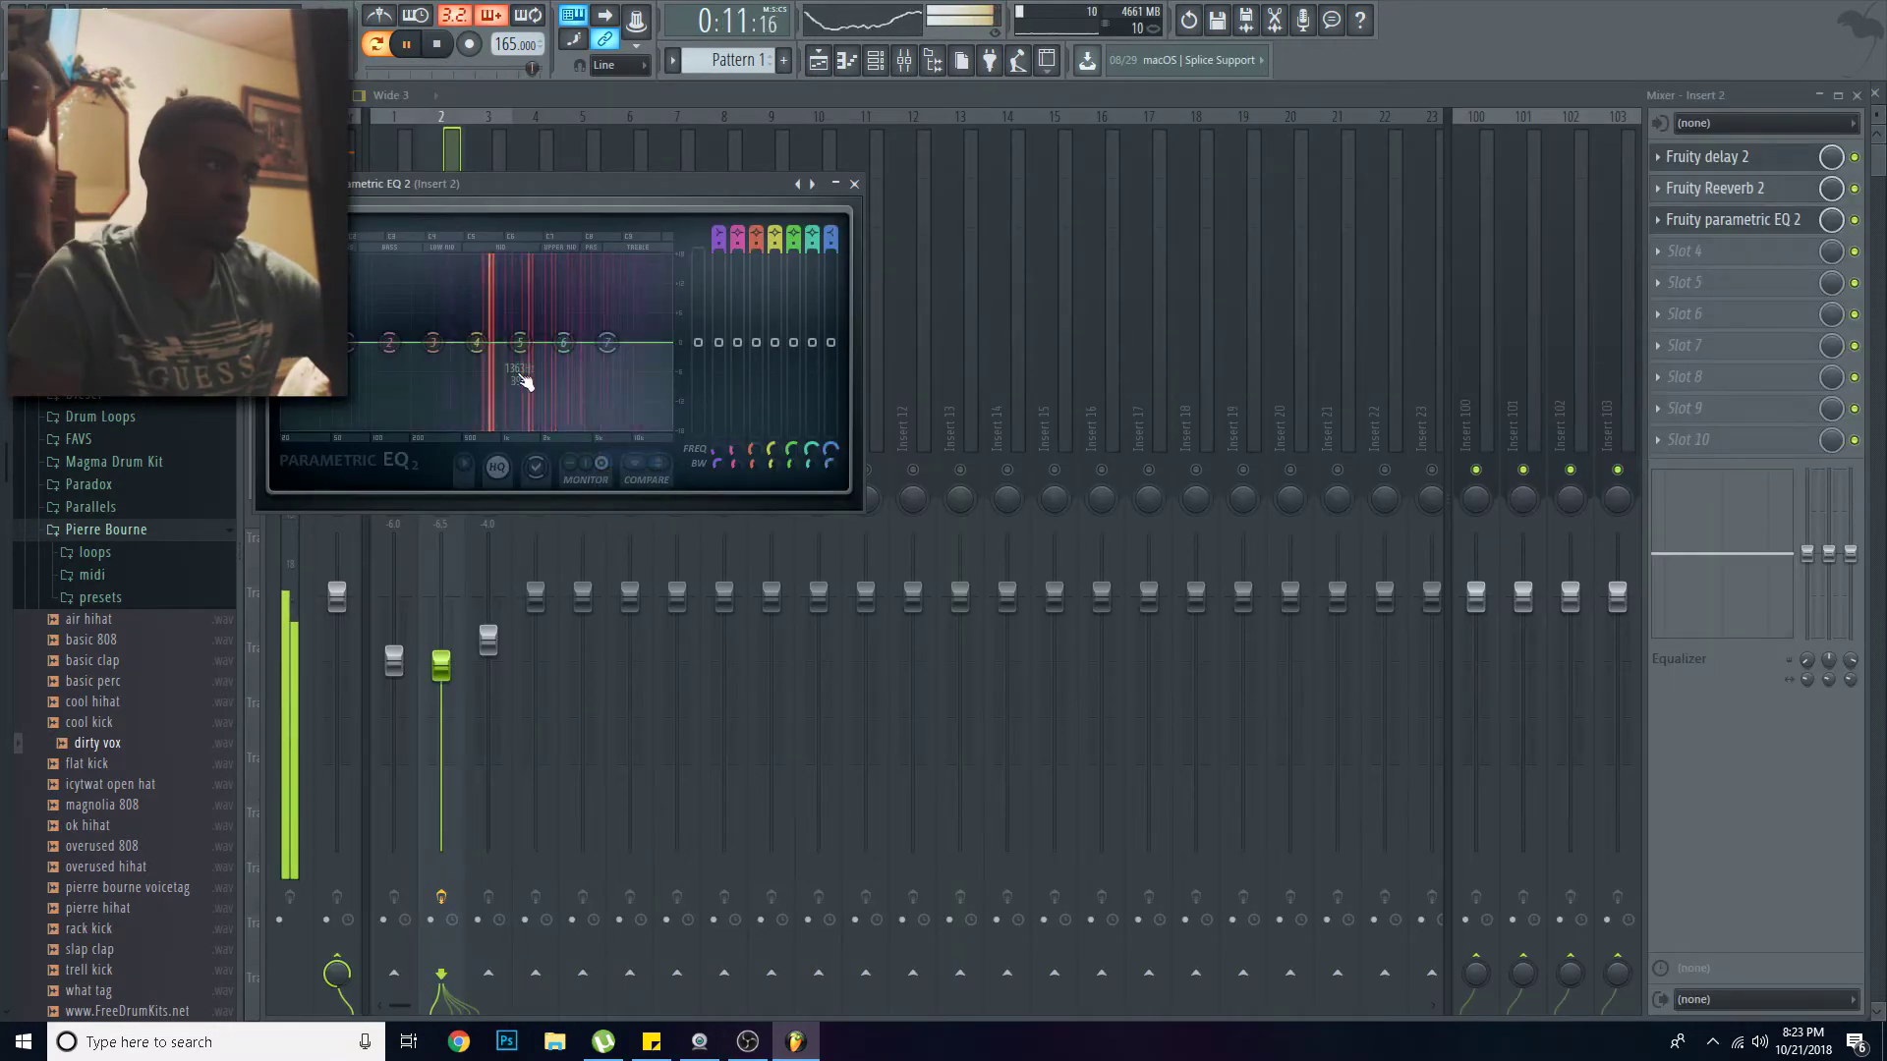
Step: Shape Insert 2's Fruity Parametric EQ 2 with a low cut on band 1 and a gentle boost on band 5 around 1.5 kHz
{"action": "left_click_drag", "start_coordinate": [520, 342], "coordinate": [526, 311]}
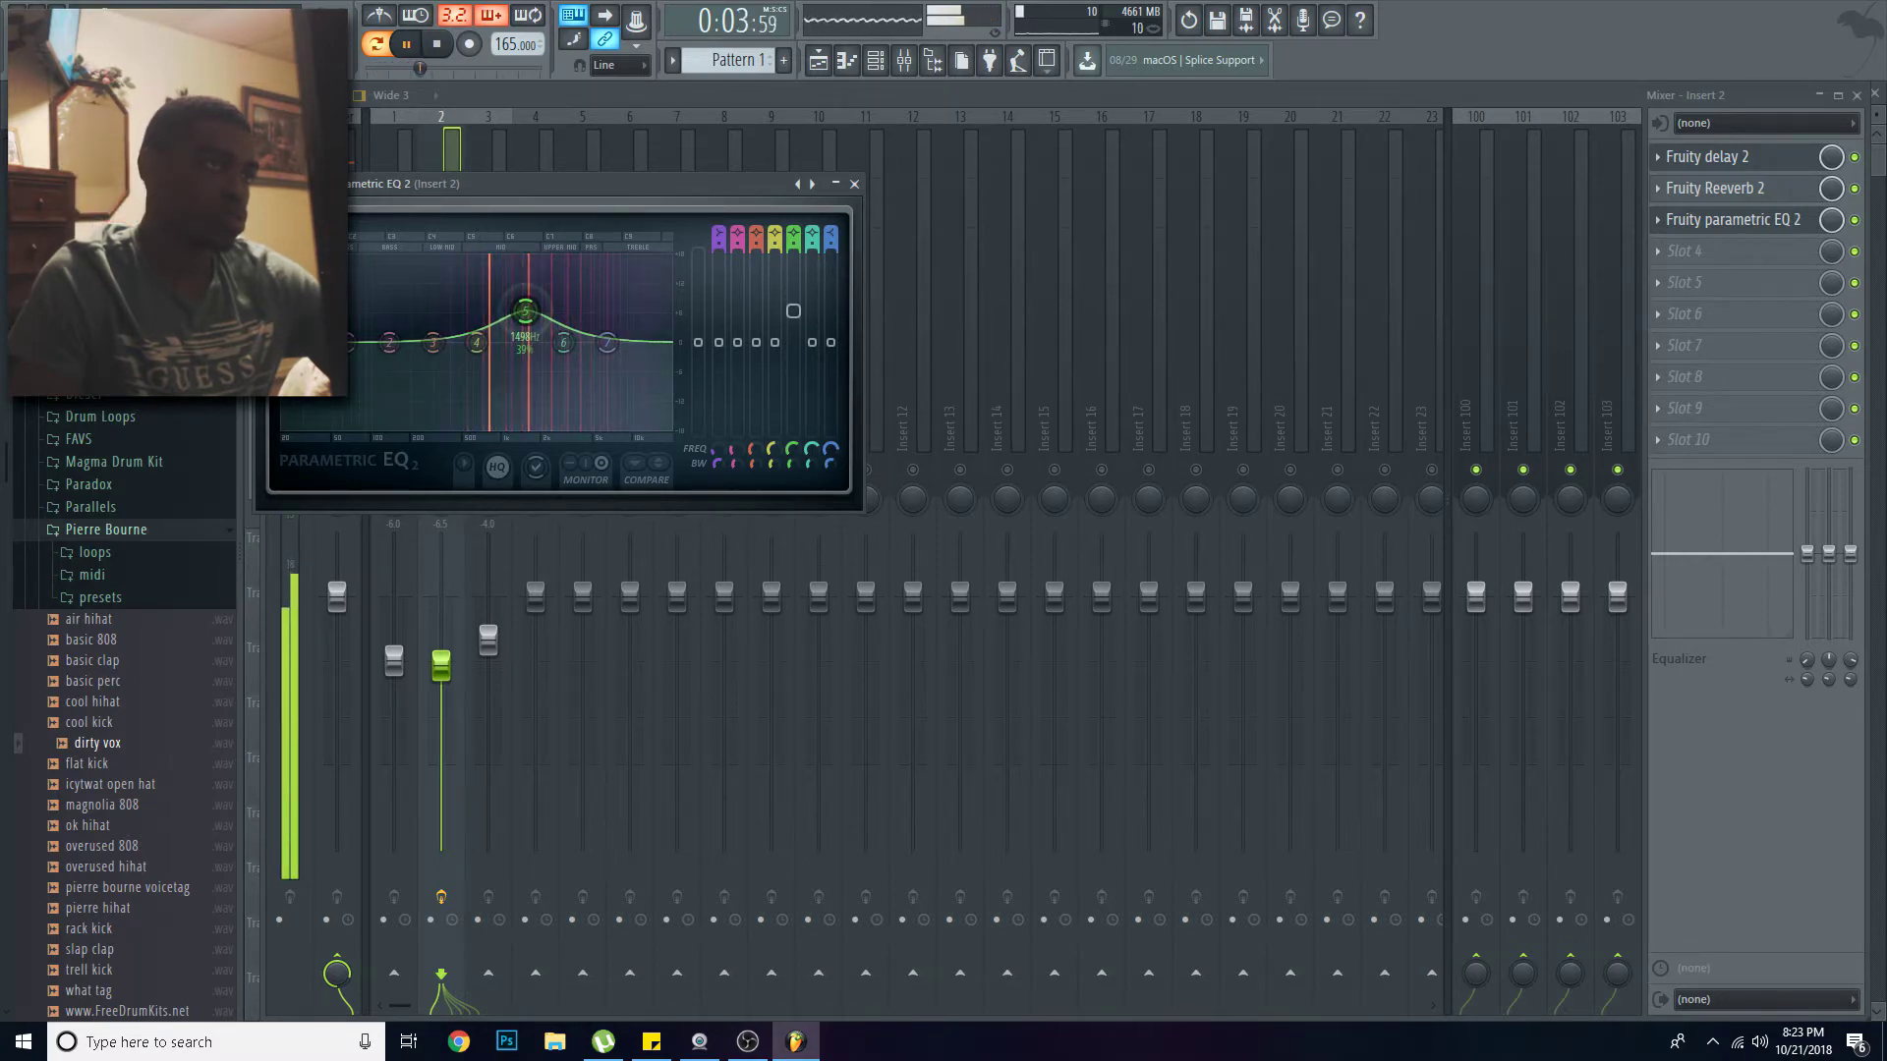
{"action": "left_click_drag", "start_coordinate": [347, 342], "coordinate": [444, 425]}
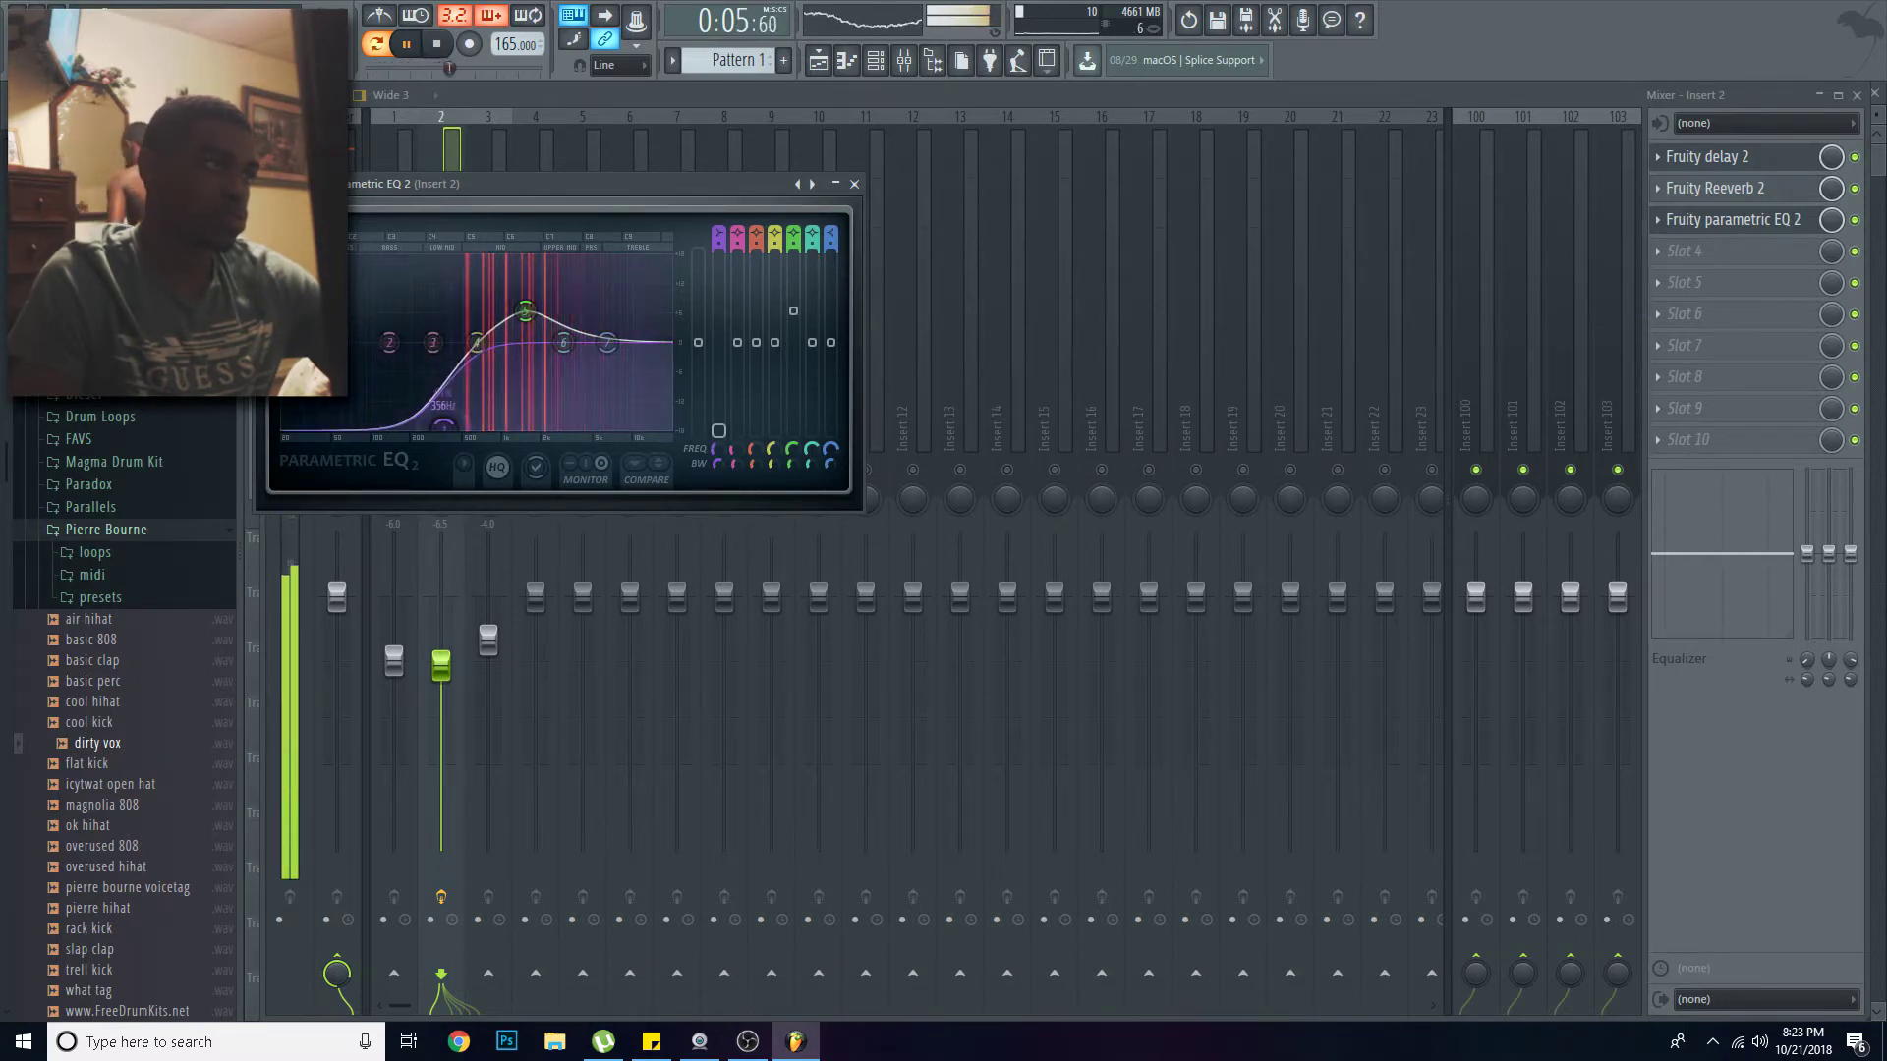
{"action": "left_click_drag", "start_coordinate": [527, 315], "coordinate": [527, 323]}
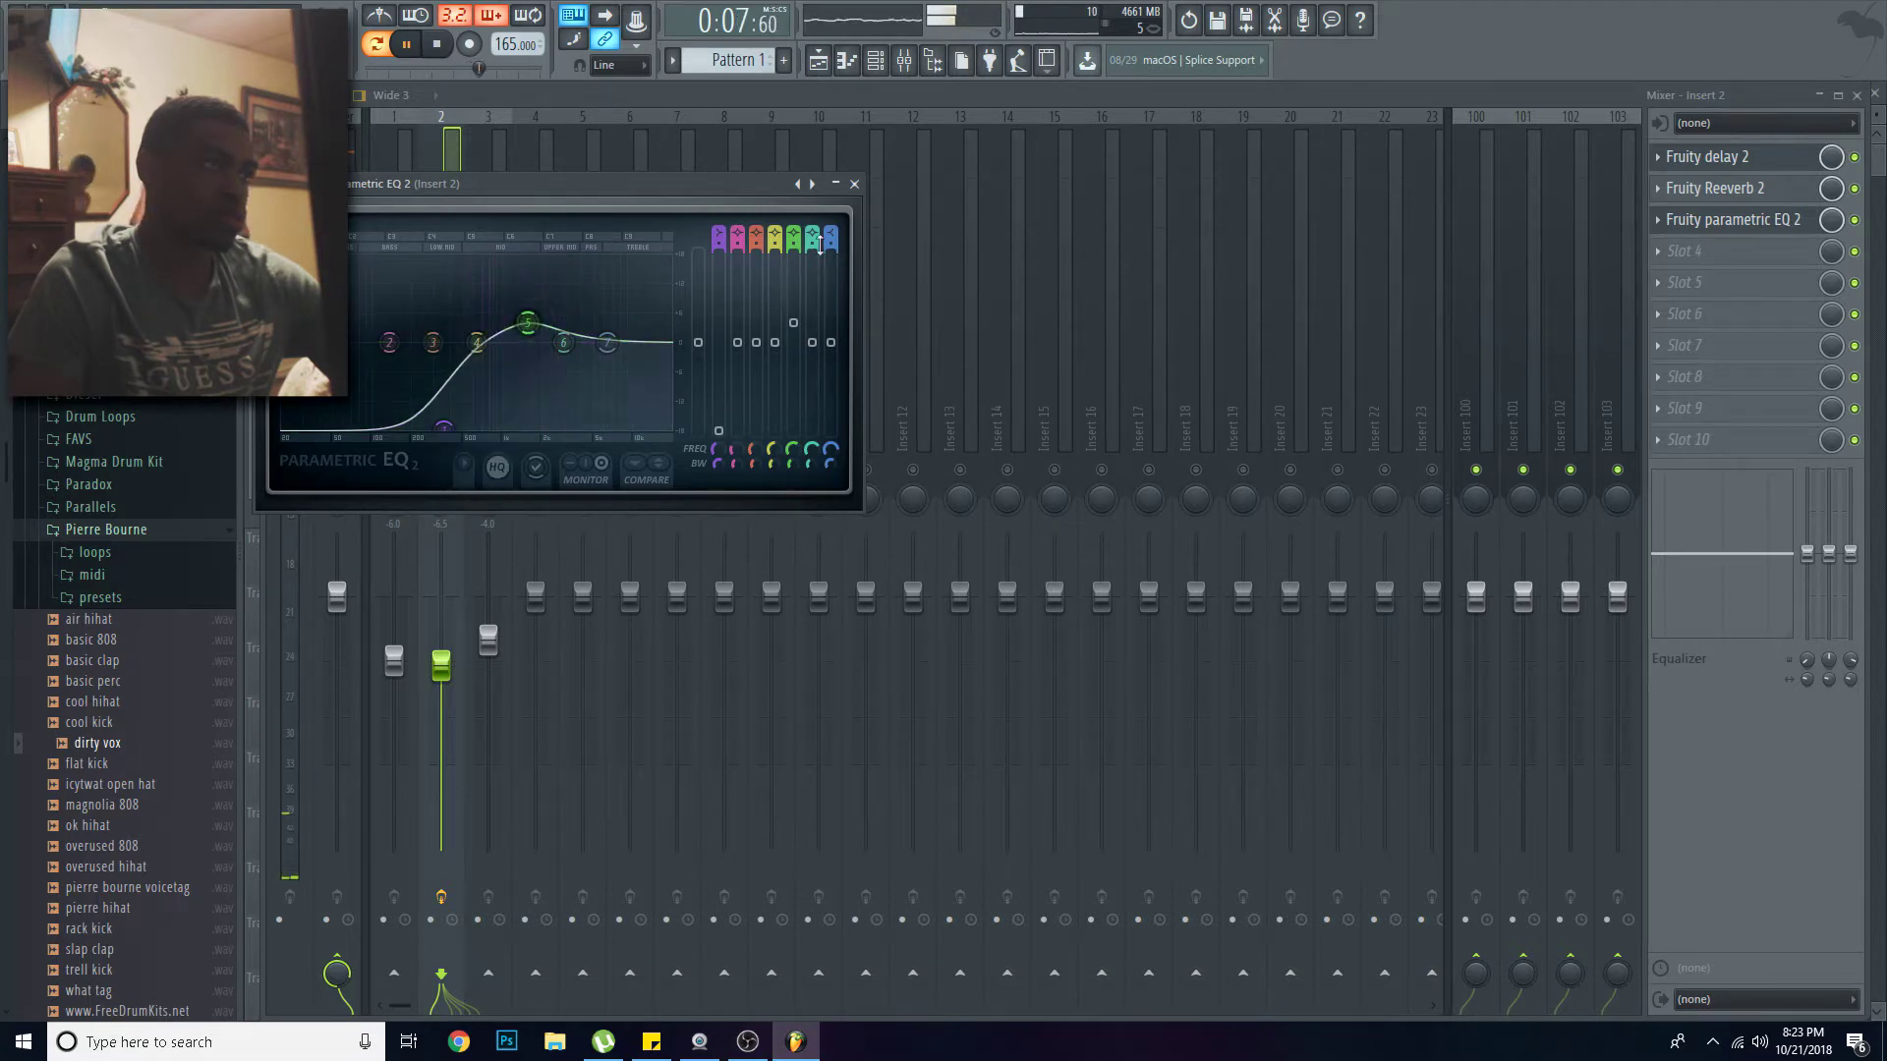
{"action": "left_click", "coordinate": [854, 184]}
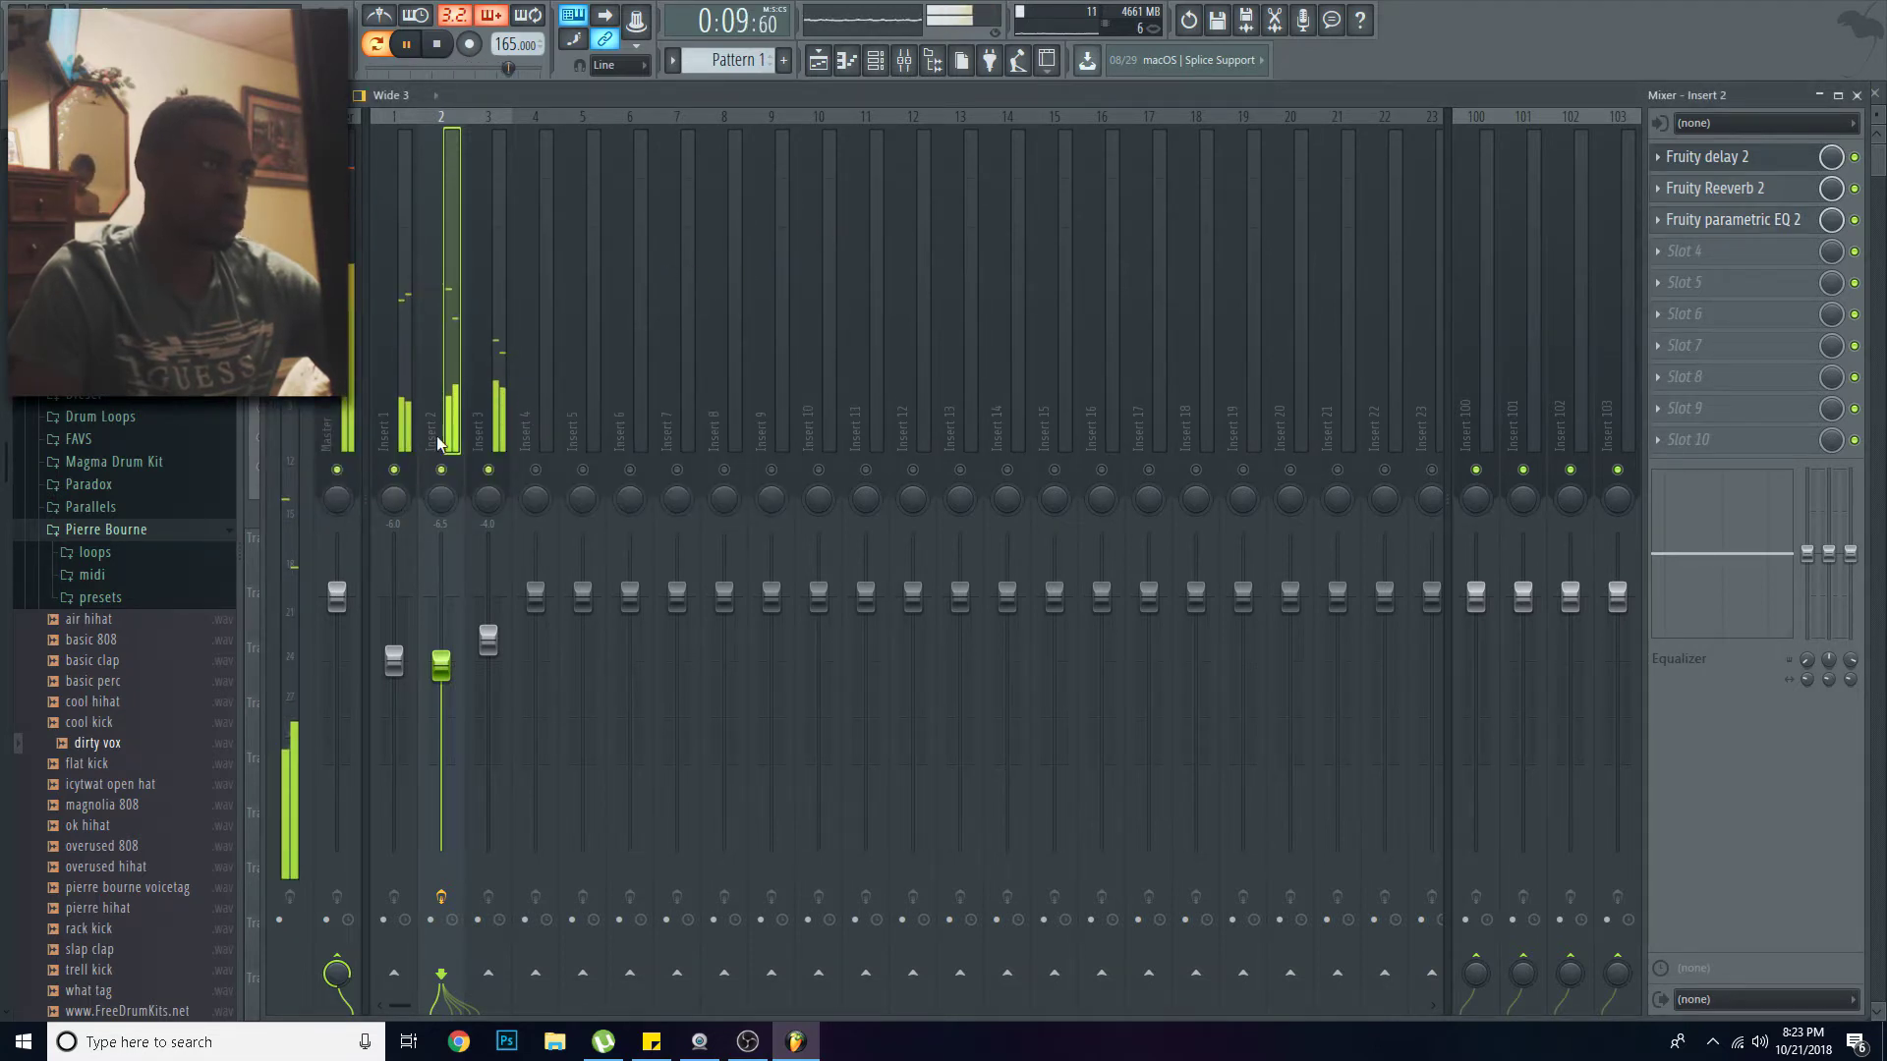
Step: Route the drum channels from NM - Draco (HiHat) through dirty vox to consecutive mixer tracks starting at insert 11
{"action": "left_click", "coordinate": [906, 61]}
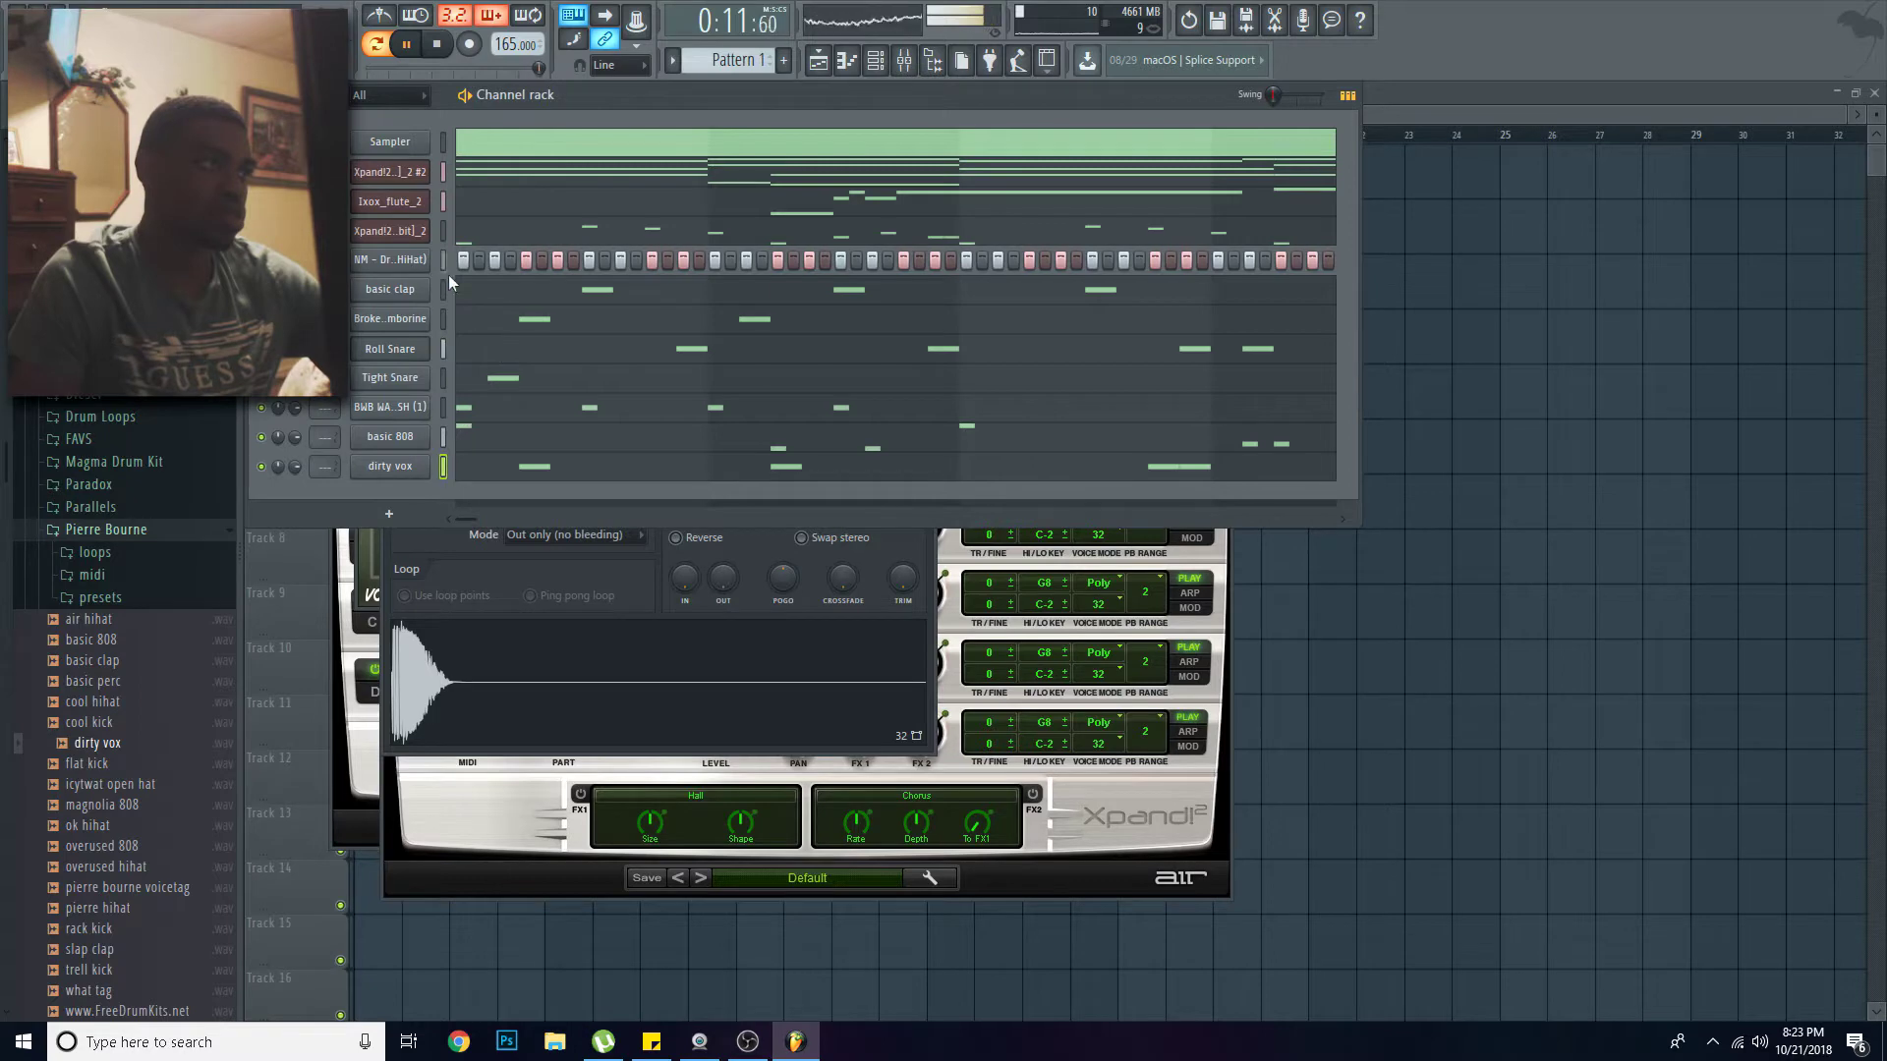
{"action": "key", "text": "F9"}
{"action": "left_click", "coordinate": [833, 292]}
{"action": "left_click", "coordinate": [859, 286]}
{"action": "left_click", "coordinate": [826, 286]}
{"action": "left_click", "coordinate": [857, 286]}
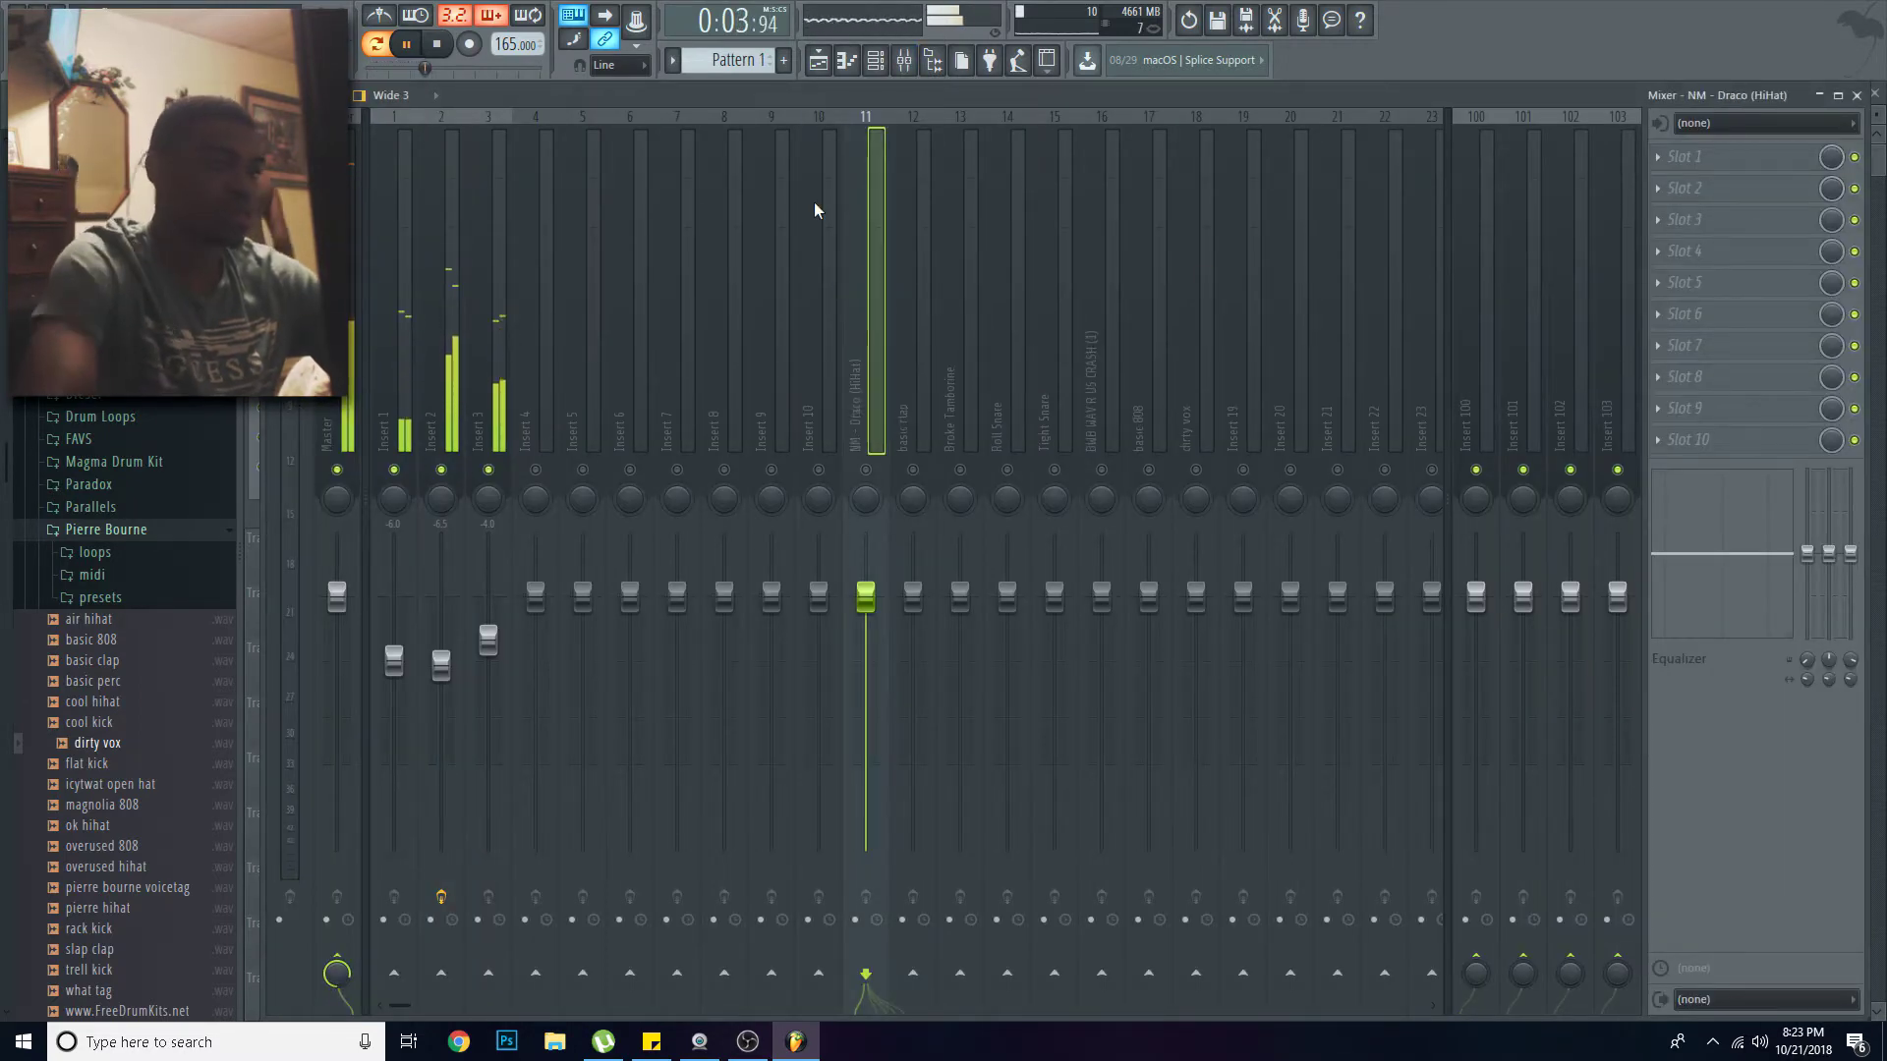
{"action": "key", "text": "ctrl+l"}
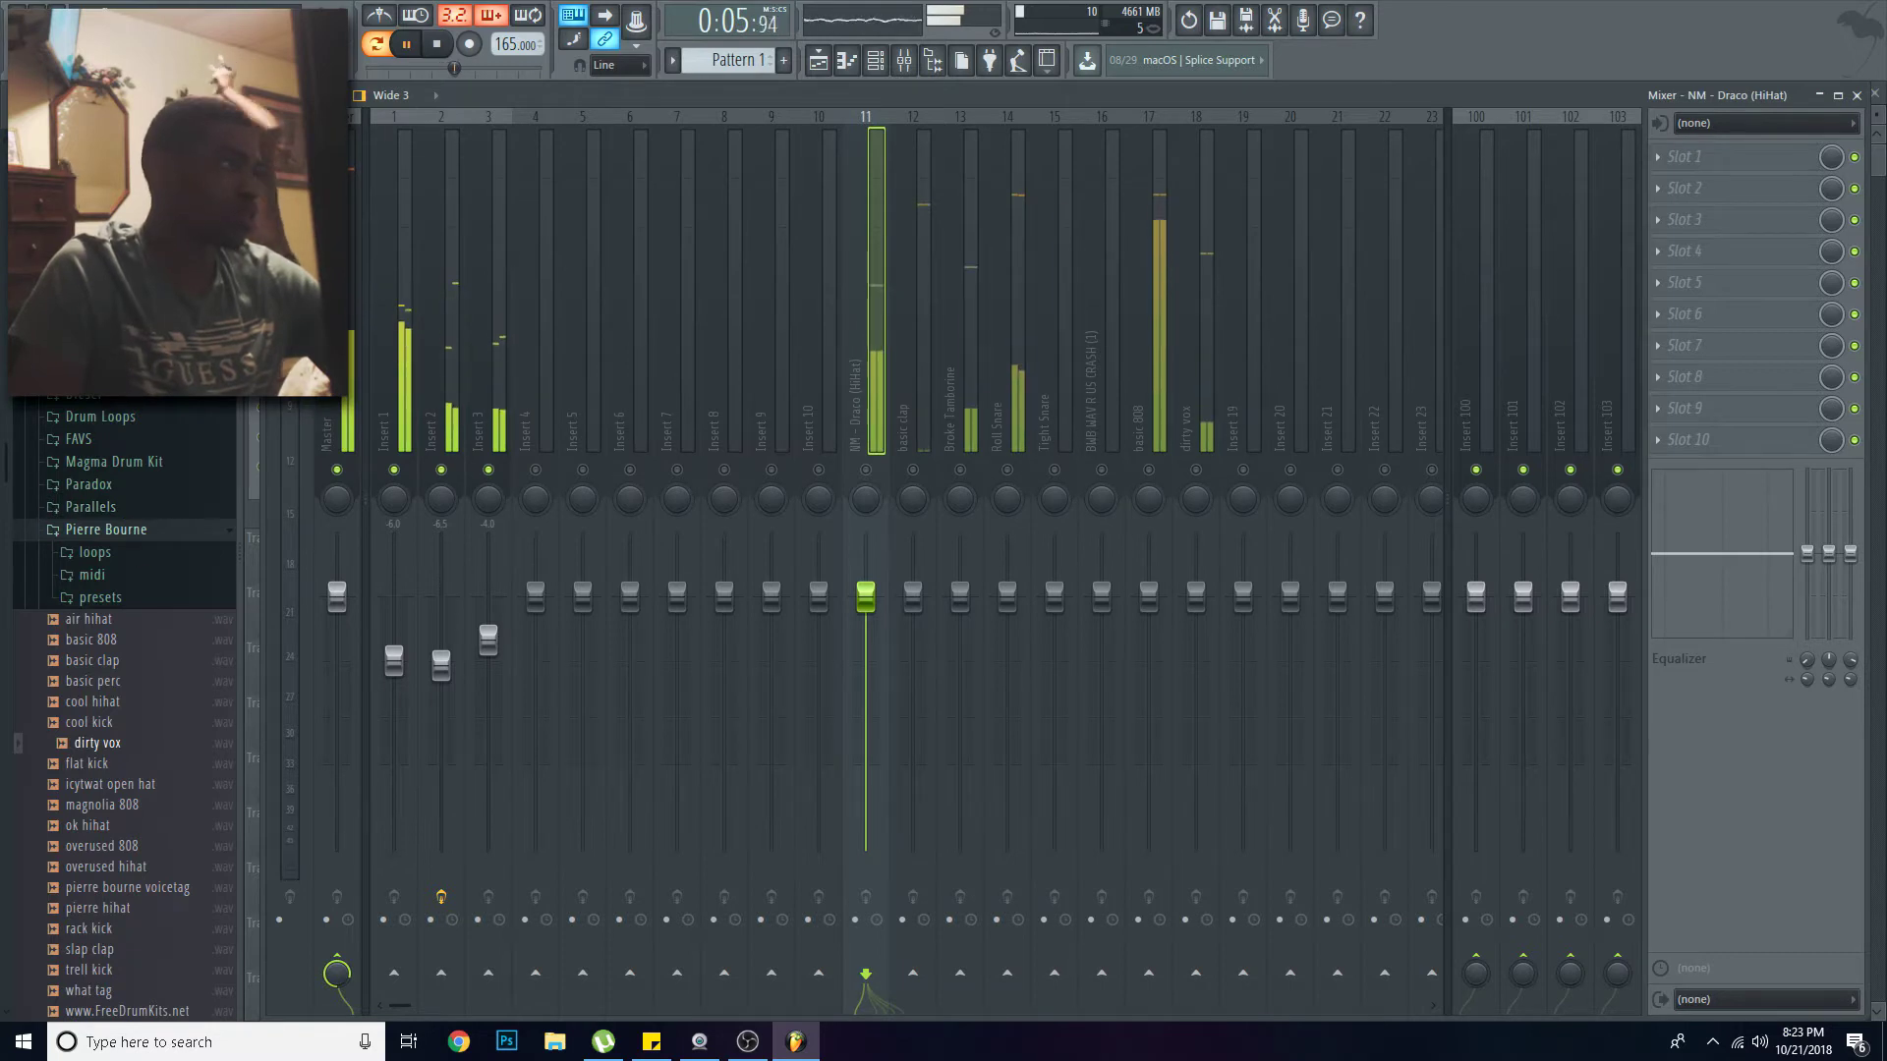
Step: Close the Pierre Bourne kit and look through the other drum kits for a kick sample
{"action": "left_click", "coordinate": [108, 530]}
{"action": "scroll", "coordinate": [127, 687], "scroll_direction": "up", "scroll_amount": 3}
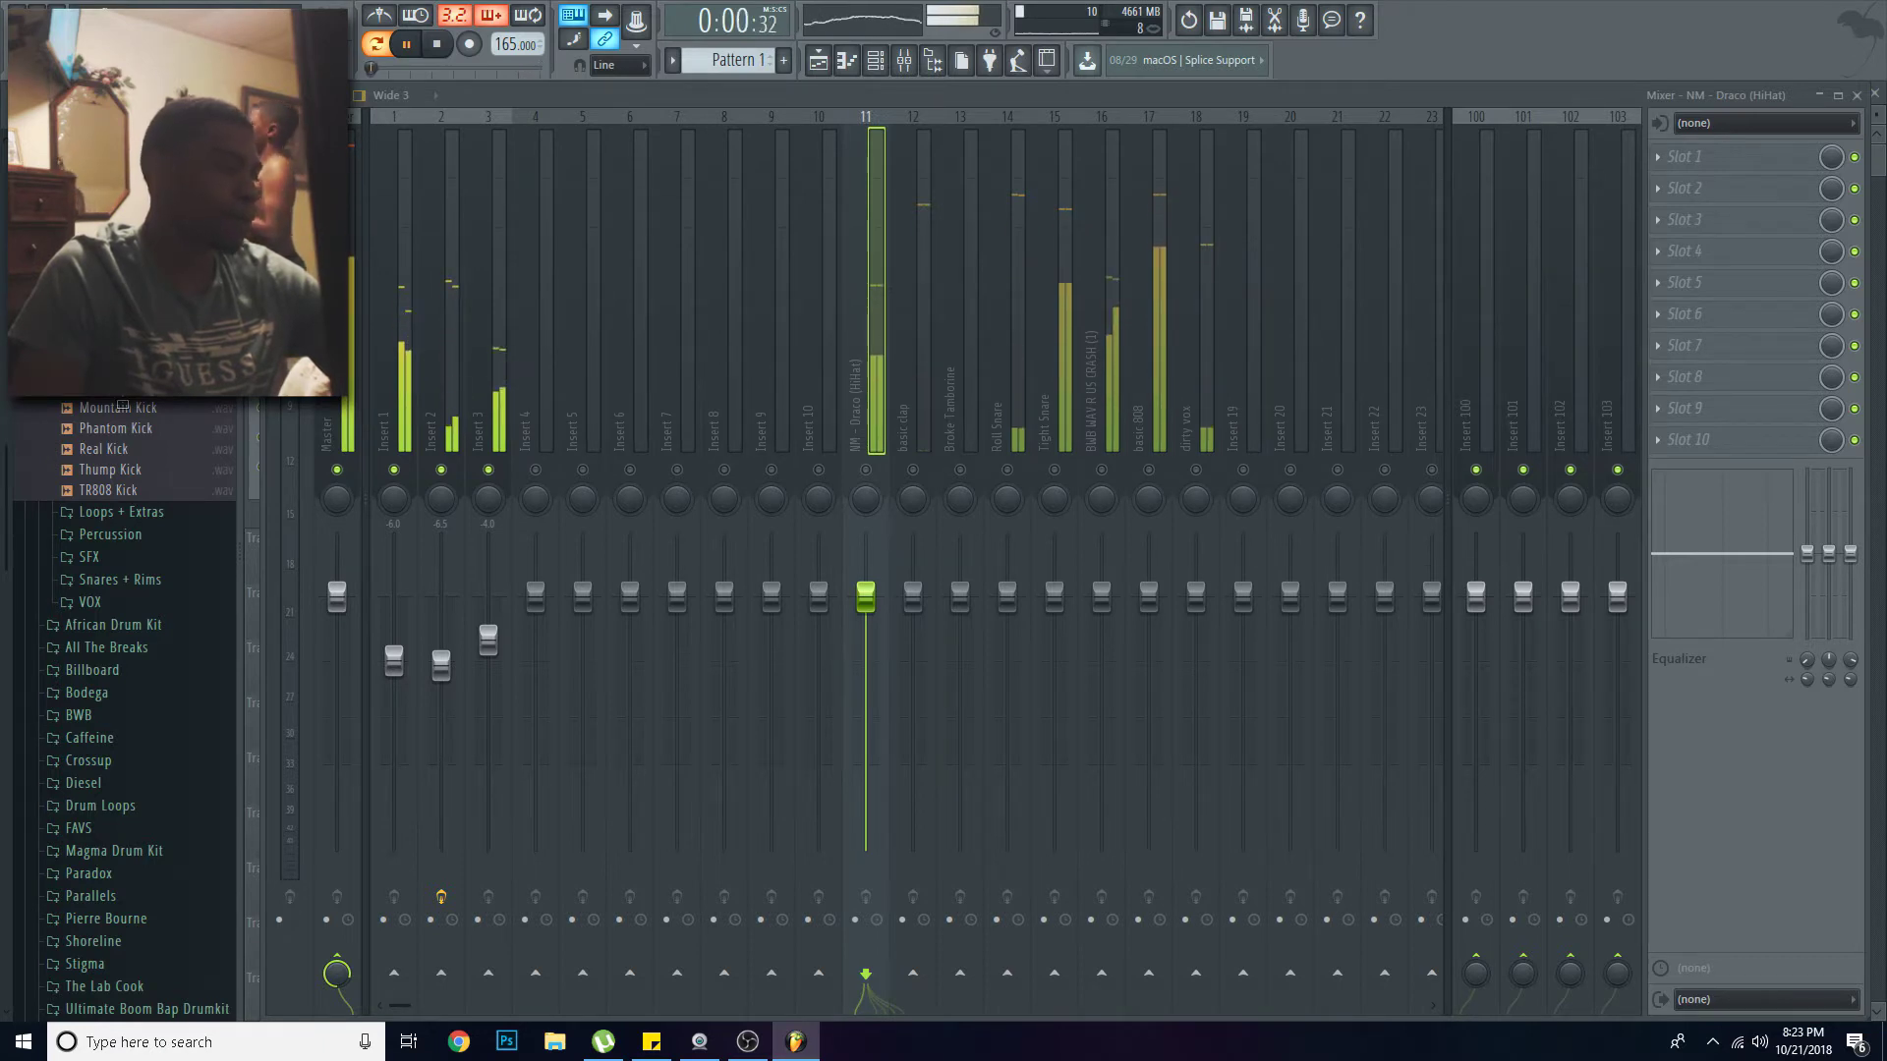
{"action": "scroll", "coordinate": [148, 590], "scroll_direction": "down", "scroll_amount": 4}
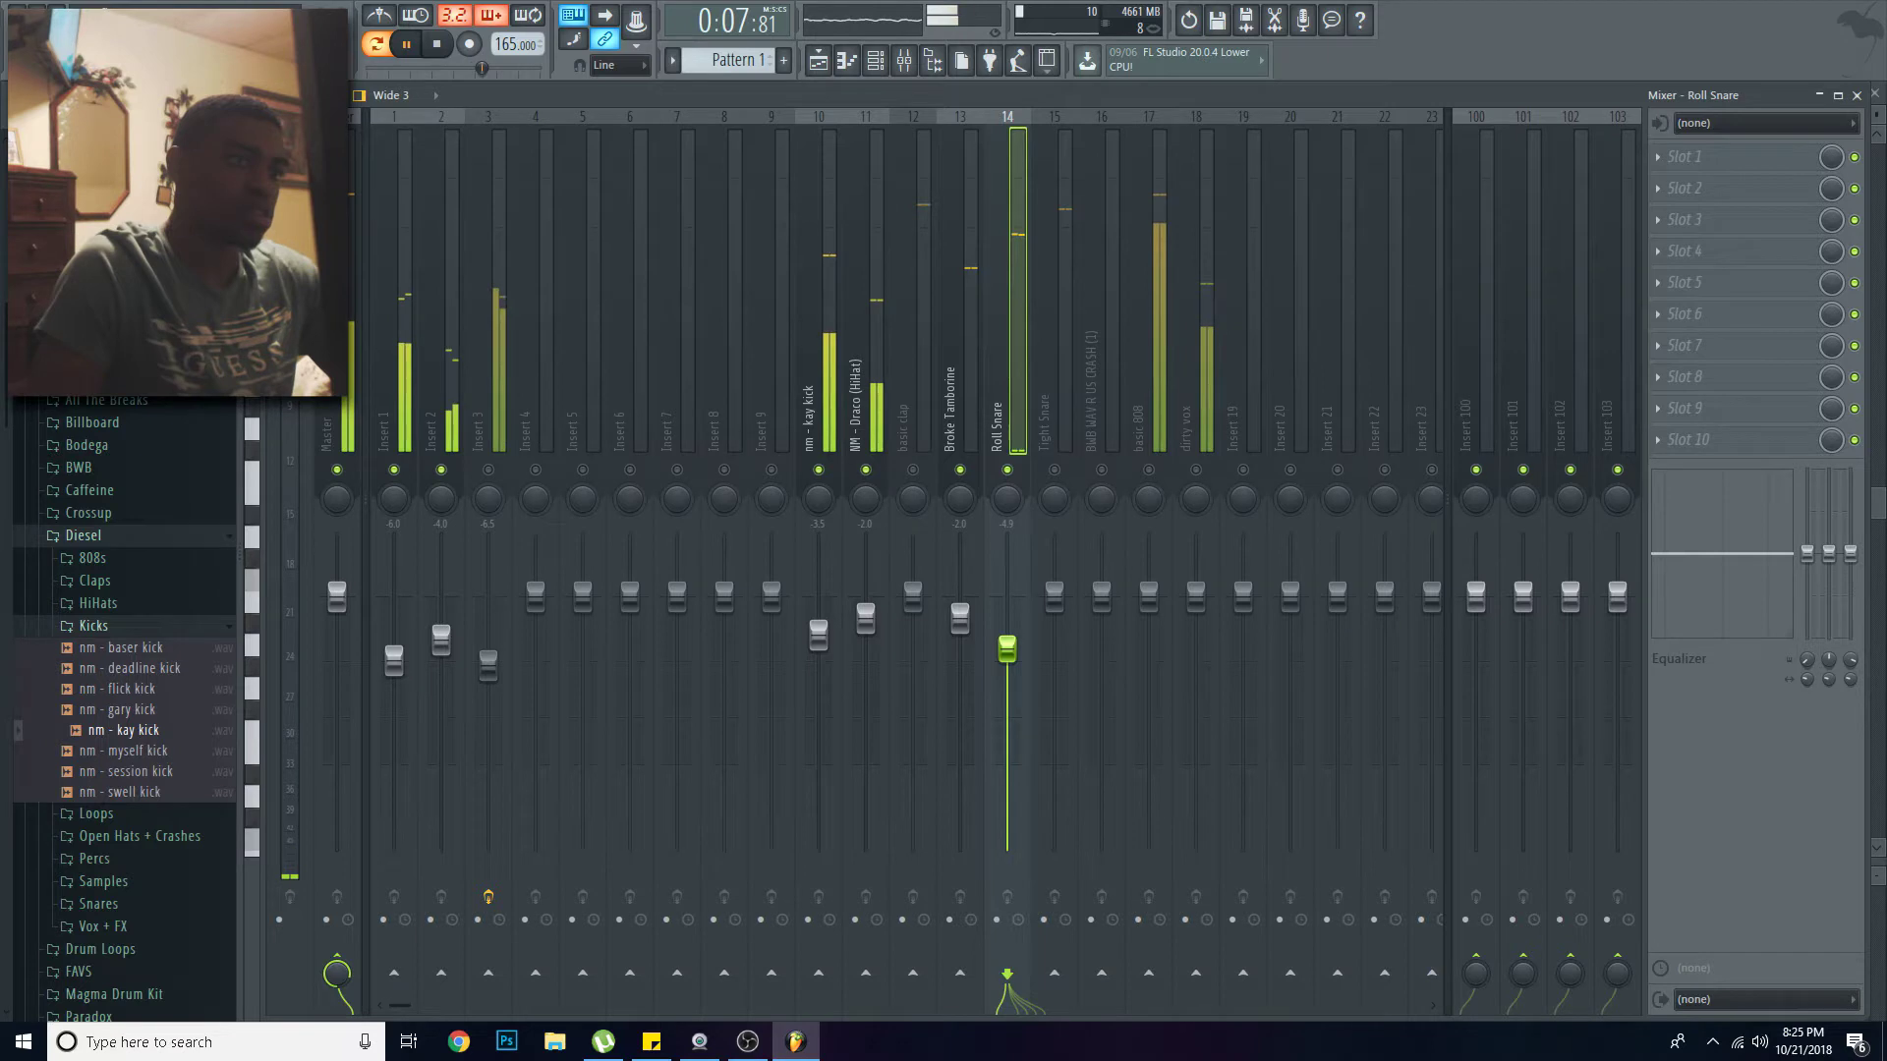
Step: Lower the basic 808 mixer track to about -5.5 dB and the BWB crash track to about -6.0 dB
{"action": "left_click_drag", "start_coordinate": [1143, 611], "coordinate": [1150, 657]}
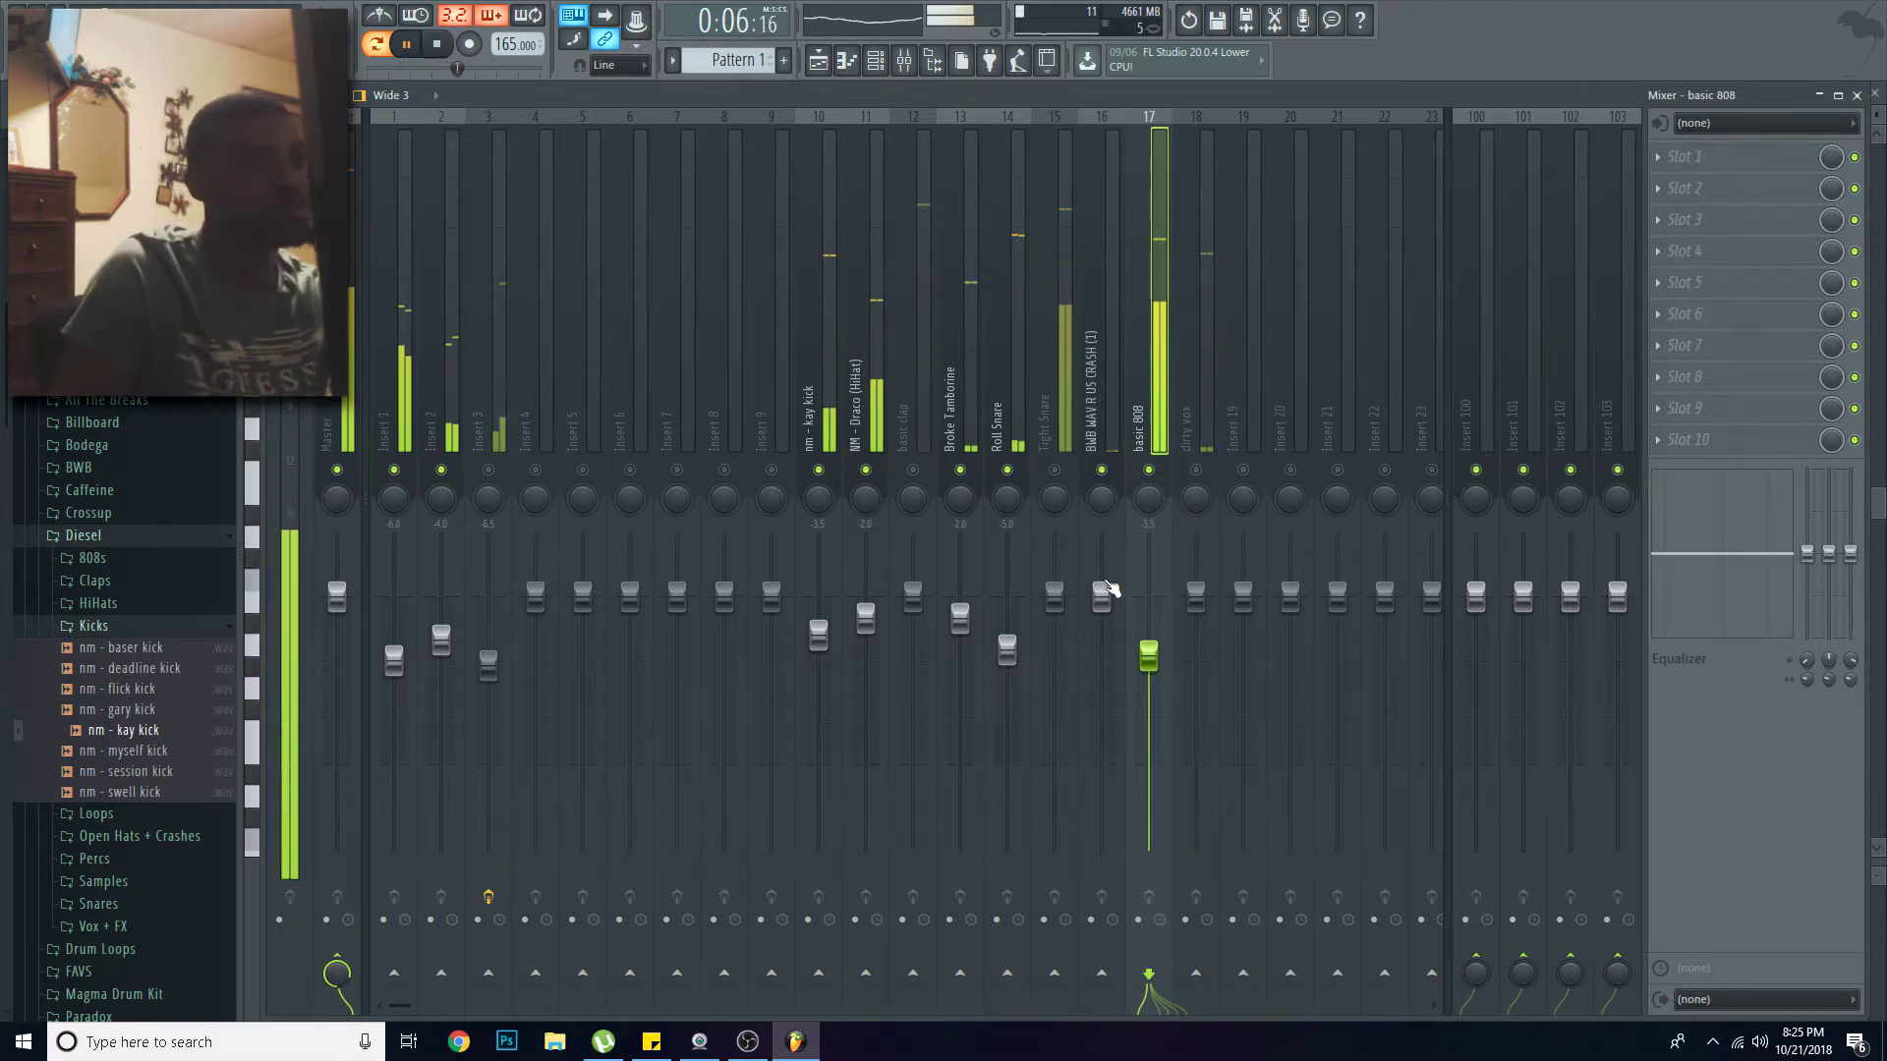
{"action": "left_click_drag", "start_coordinate": [1102, 594], "coordinate": [1101, 654]}
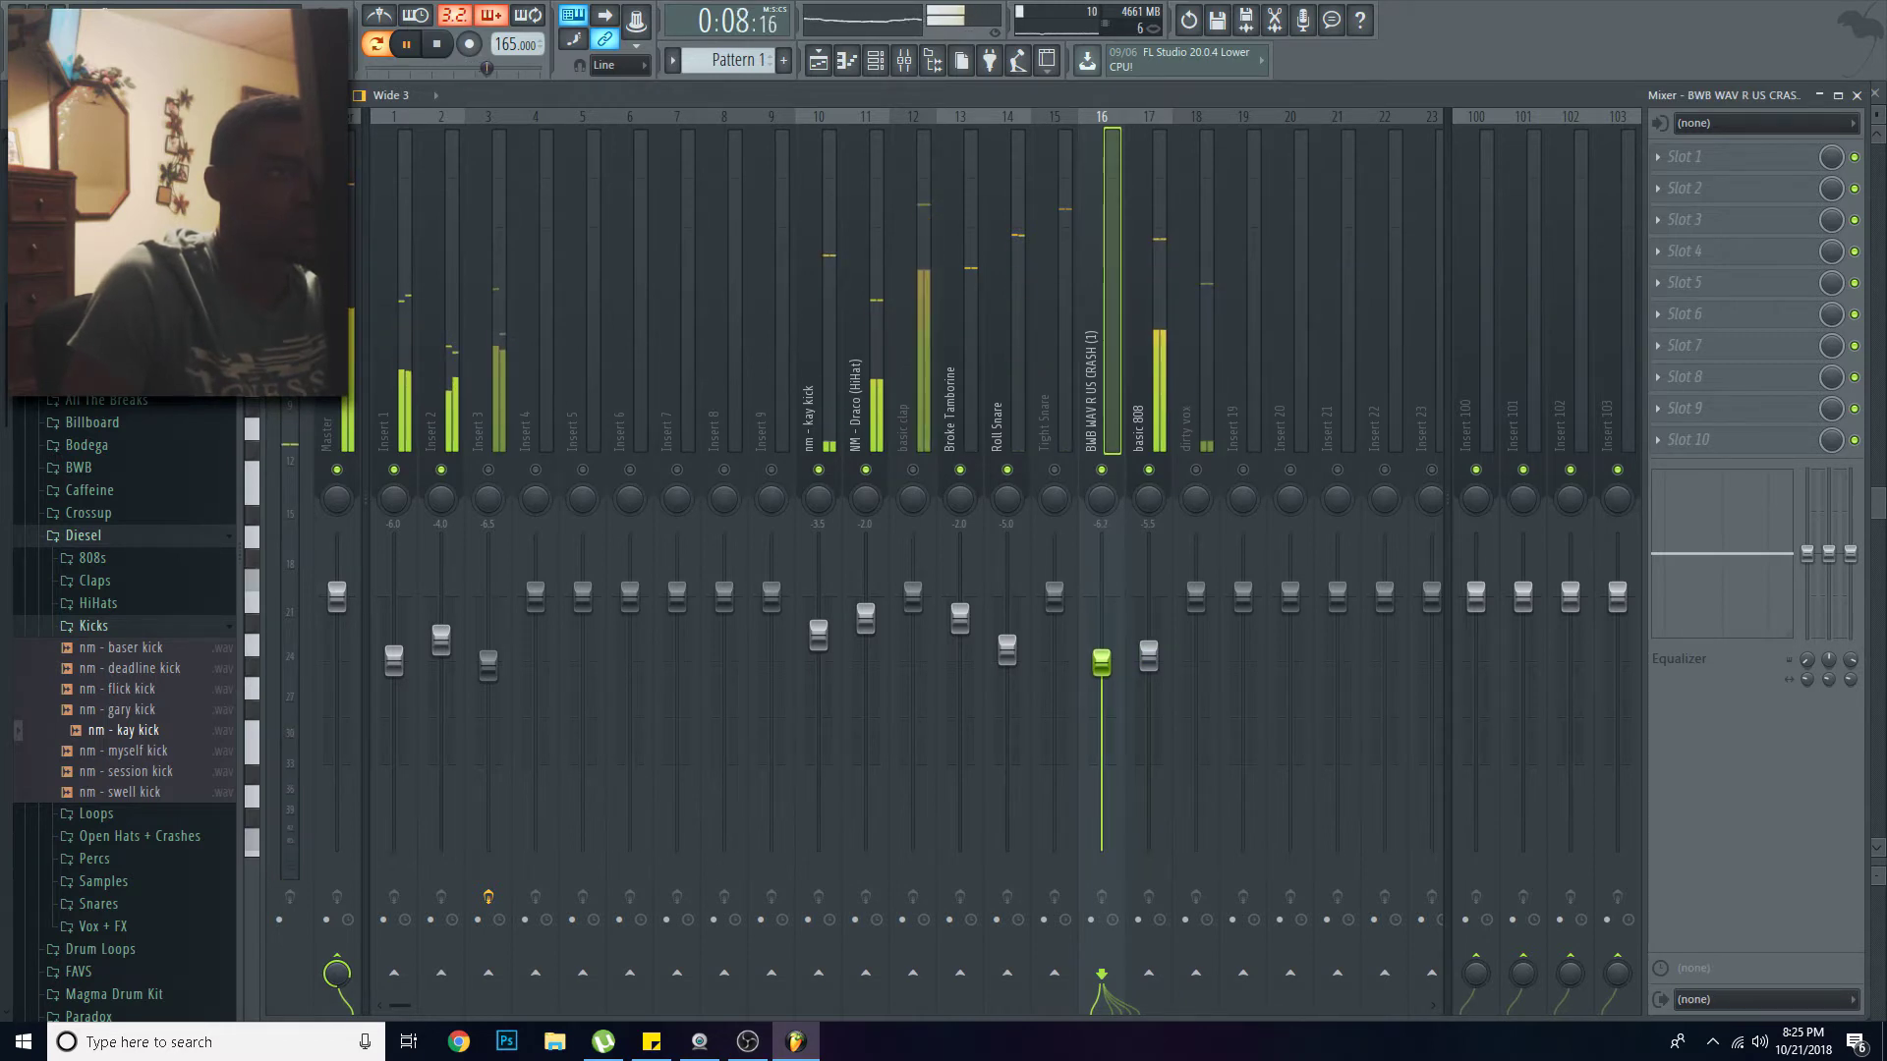
Step: Insert Fruity Parametric EQ 2 on the crash track and cut its low frequencies with band 1
{"action": "left_click", "coordinate": [1690, 156]}
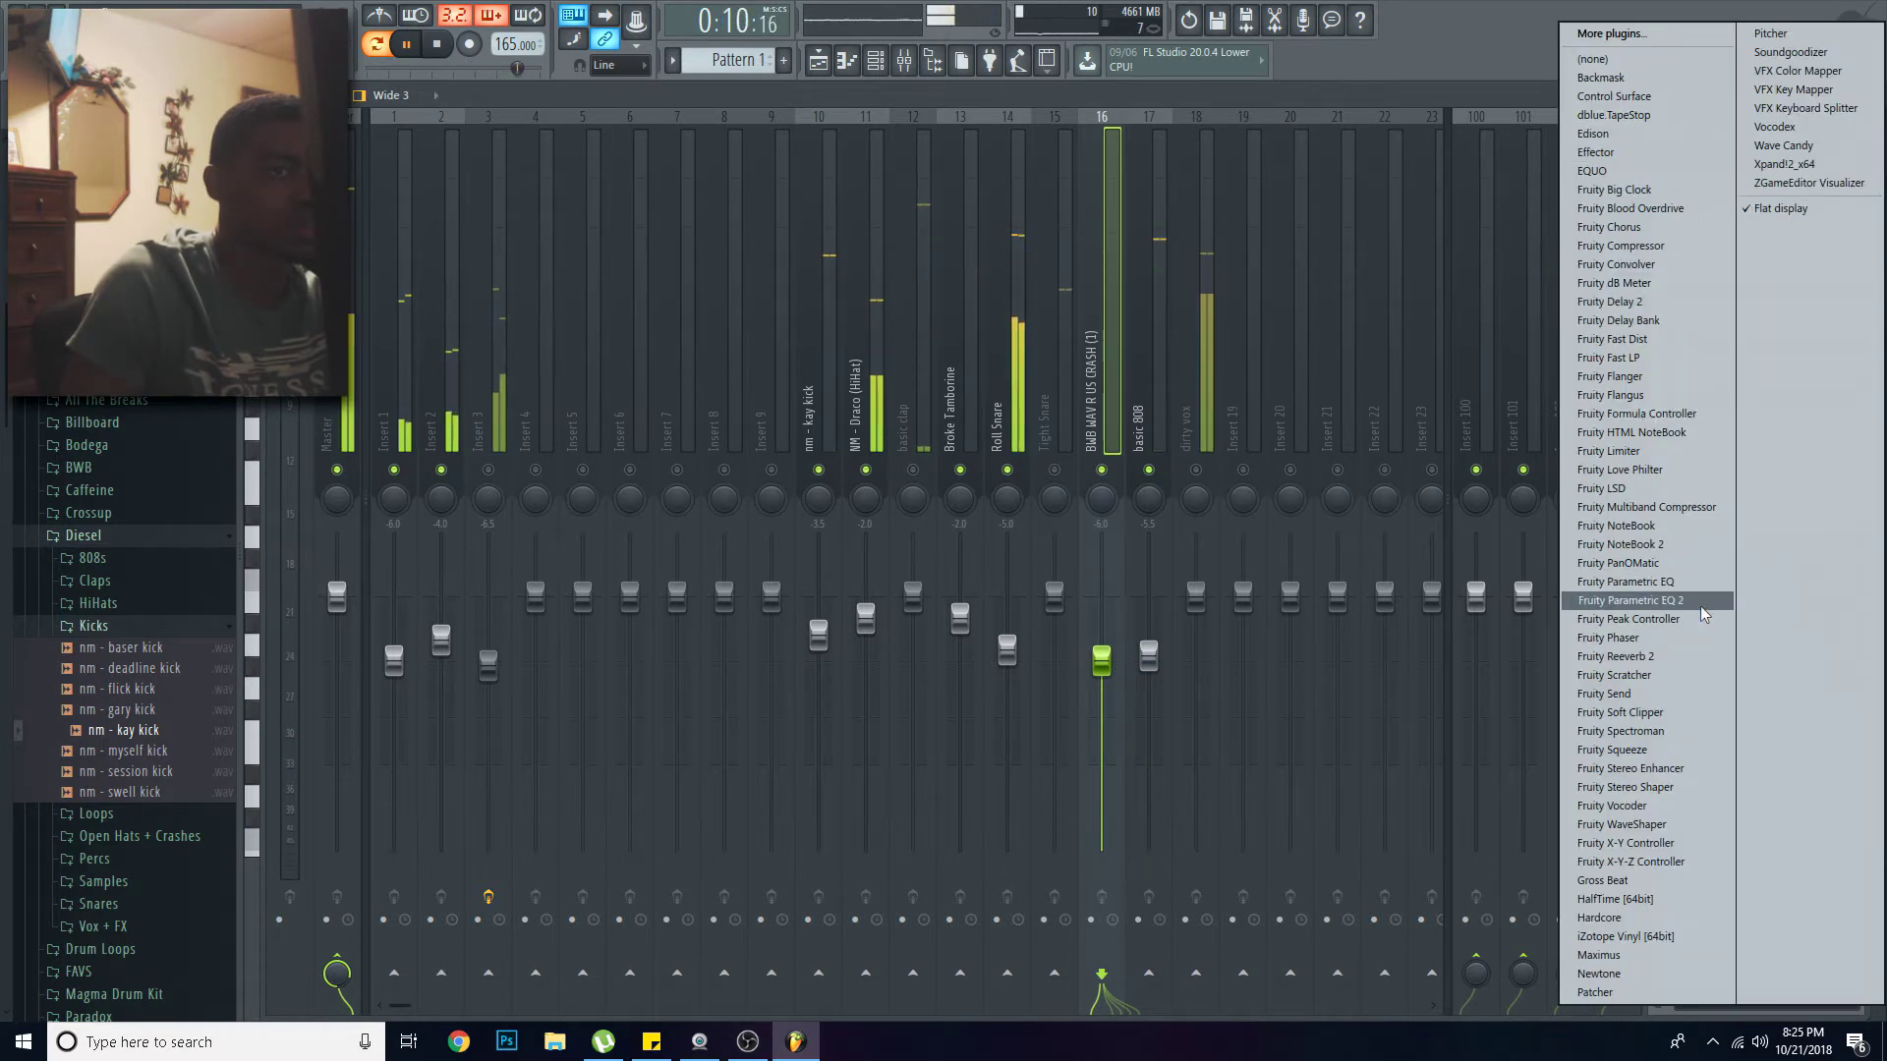
{"action": "left_click", "coordinate": [1631, 602]}
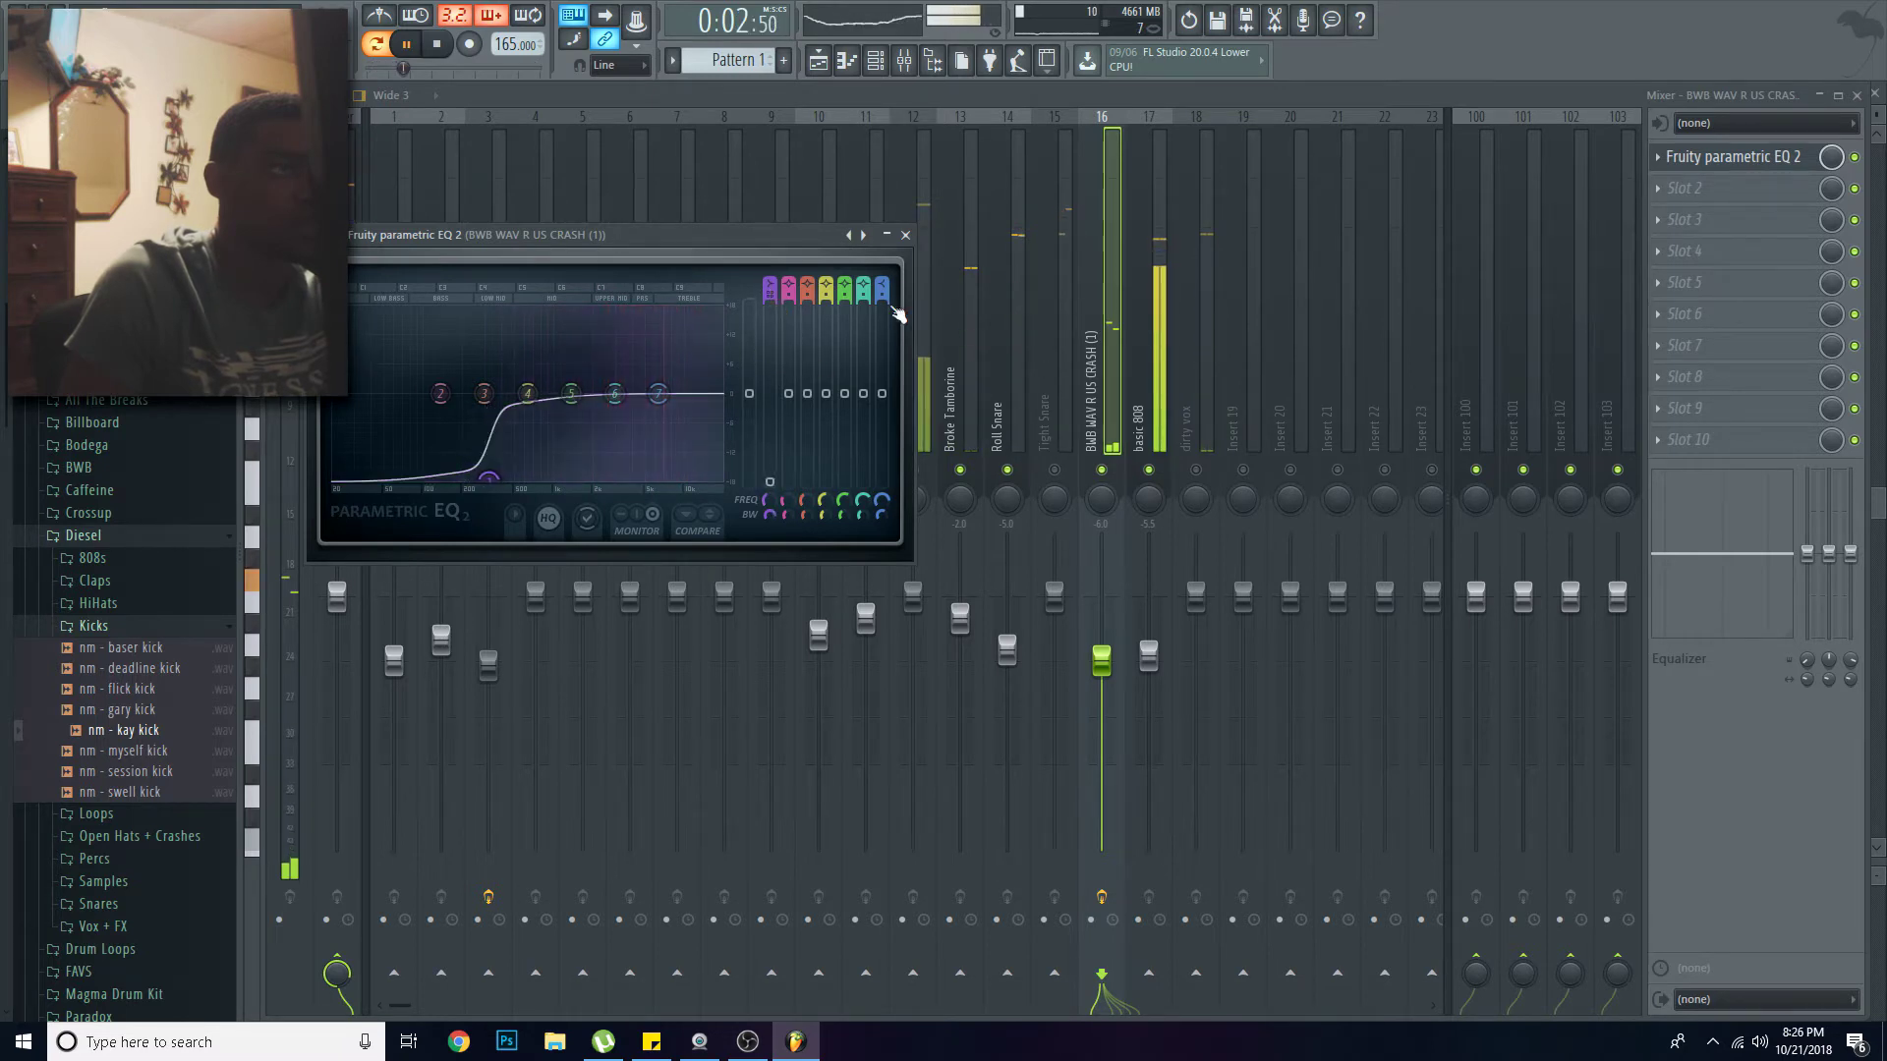
{"action": "left_click", "coordinate": [906, 234]}
Step: Lower the Tight Snare track to about -4.0 dB and cut its low frequencies with Fruity Parametric EQ 2
{"action": "left_click", "coordinate": [1041, 504]}
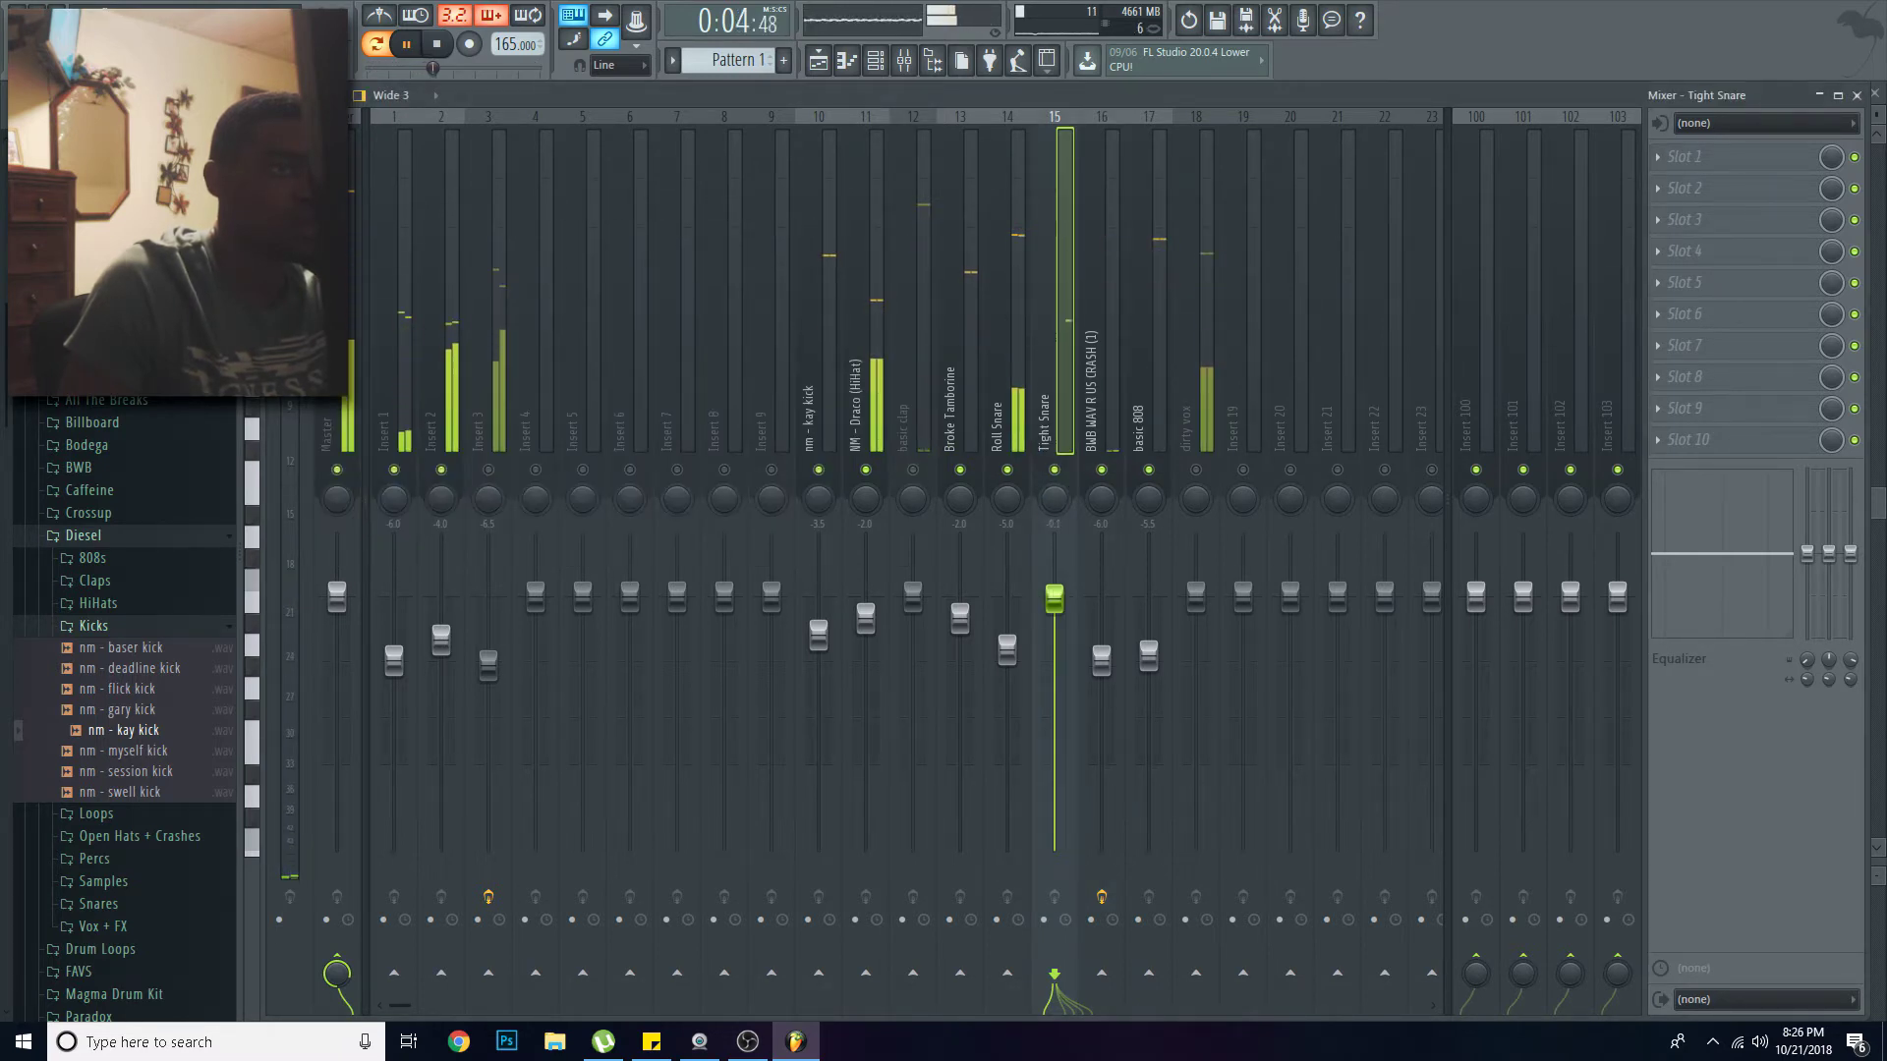
{"action": "scroll", "coordinate": [1053, 626], "scroll_direction": "down", "scroll_amount": 3}
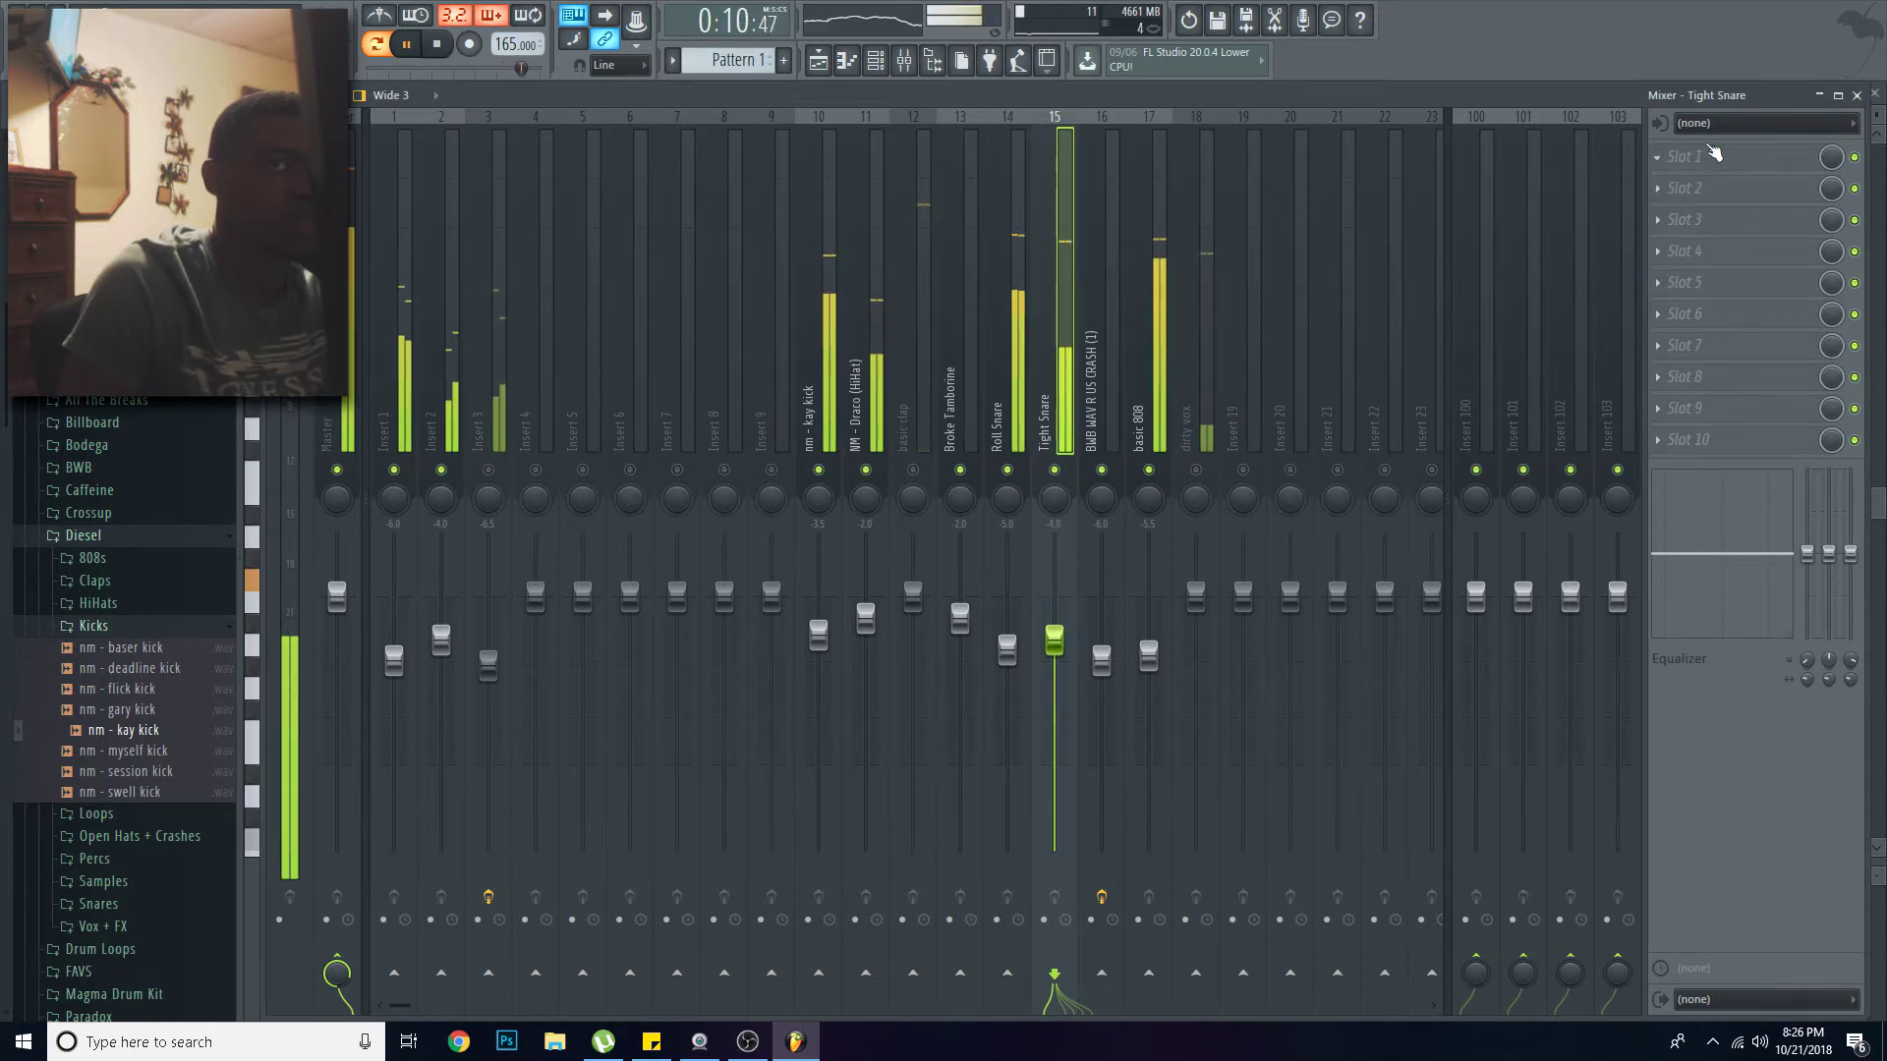
{"action": "left_click", "coordinate": [1685, 157]}
{"action": "left_click", "coordinate": [1622, 602]}
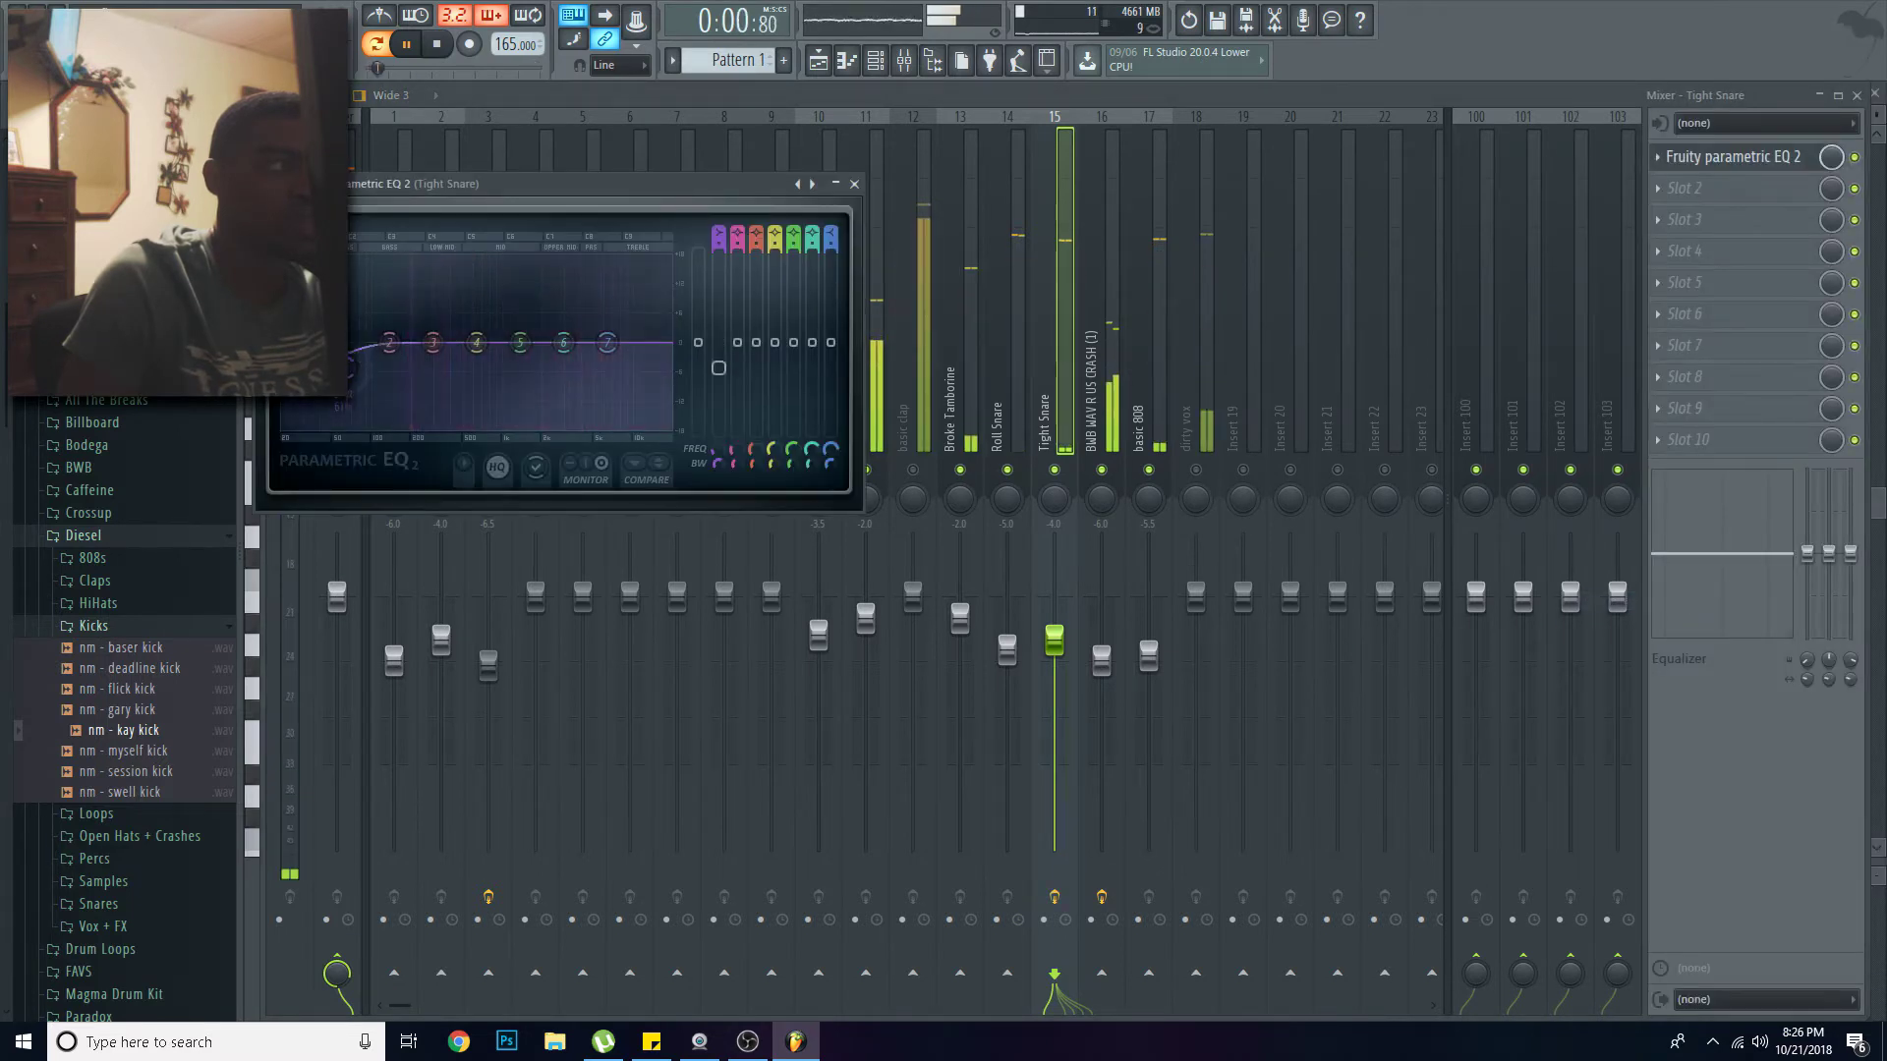
{"action": "left_click_drag", "start_coordinate": [349, 342], "coordinate": [404, 427]}
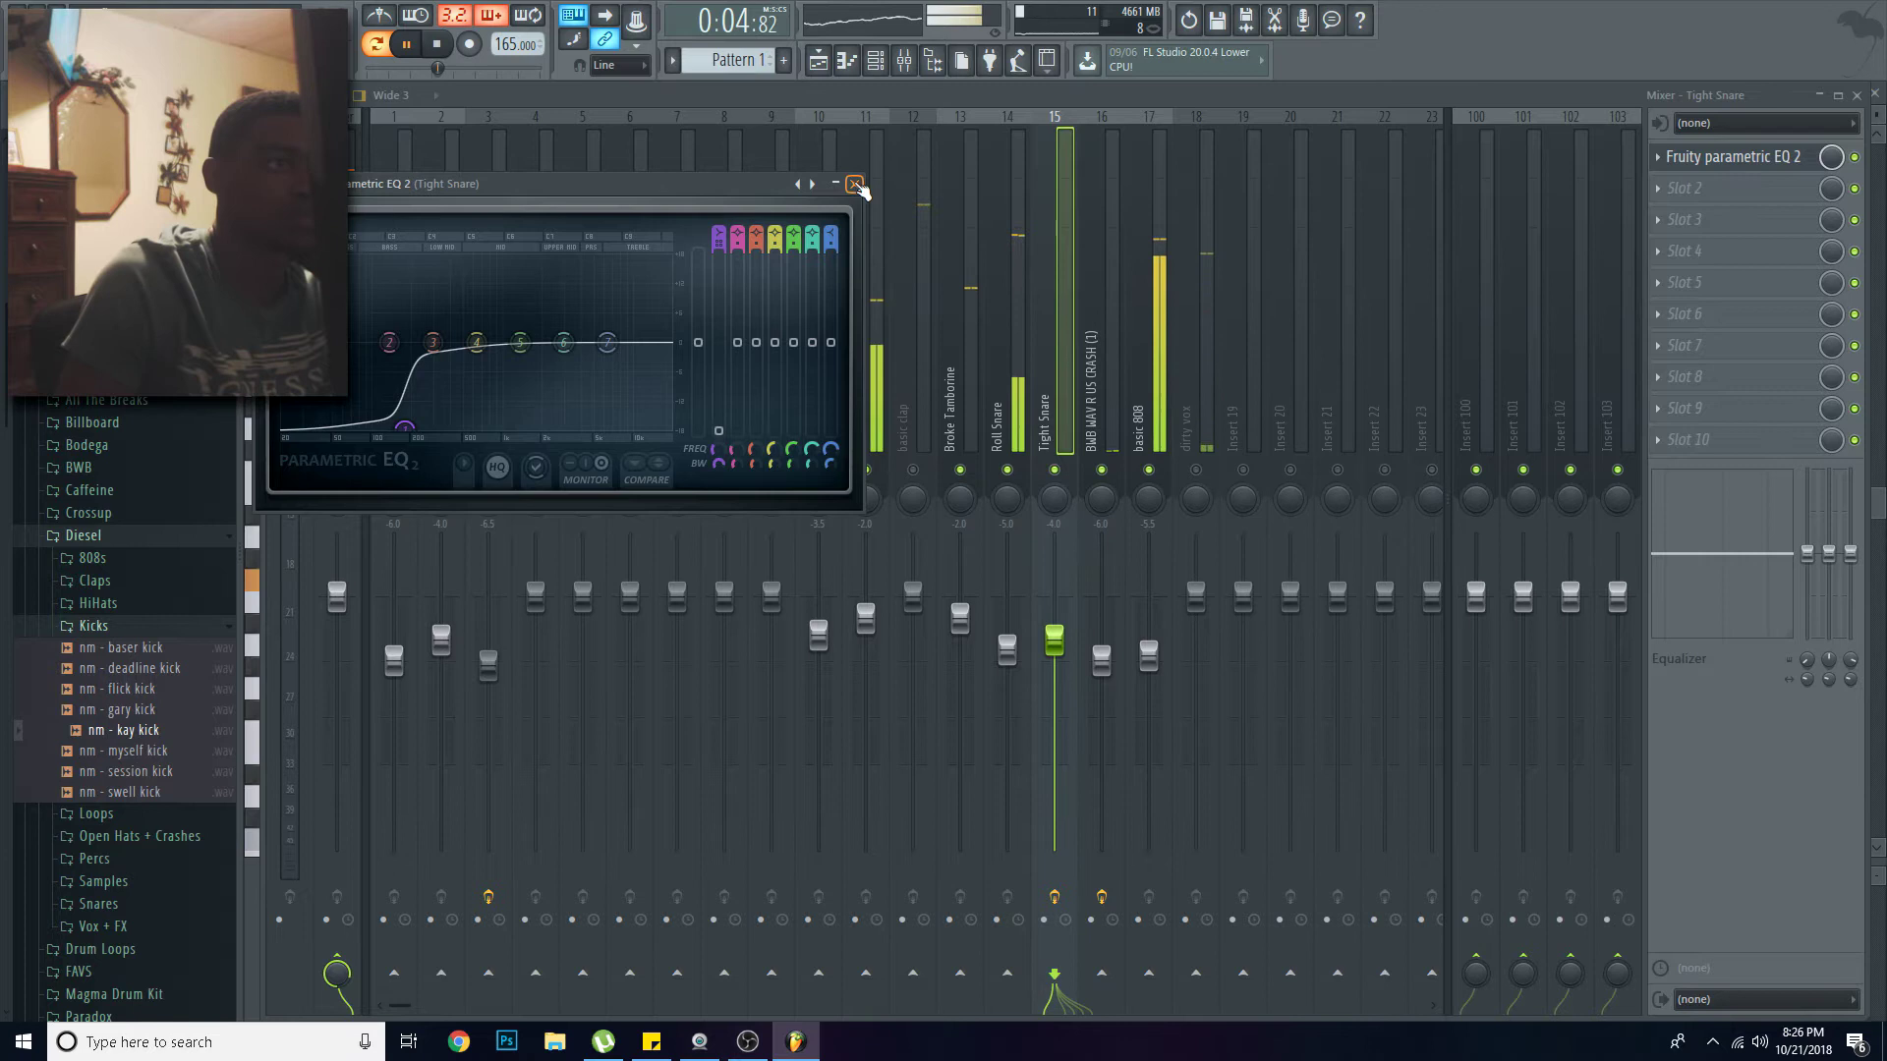
{"action": "left_click", "coordinate": [855, 185]}
Step: Lower the dirty vox mixer track to about -3.5 dB
{"action": "left_click", "coordinate": [1196, 413]}
{"action": "left_click_drag", "start_coordinate": [1196, 594], "coordinate": [1196, 641]}
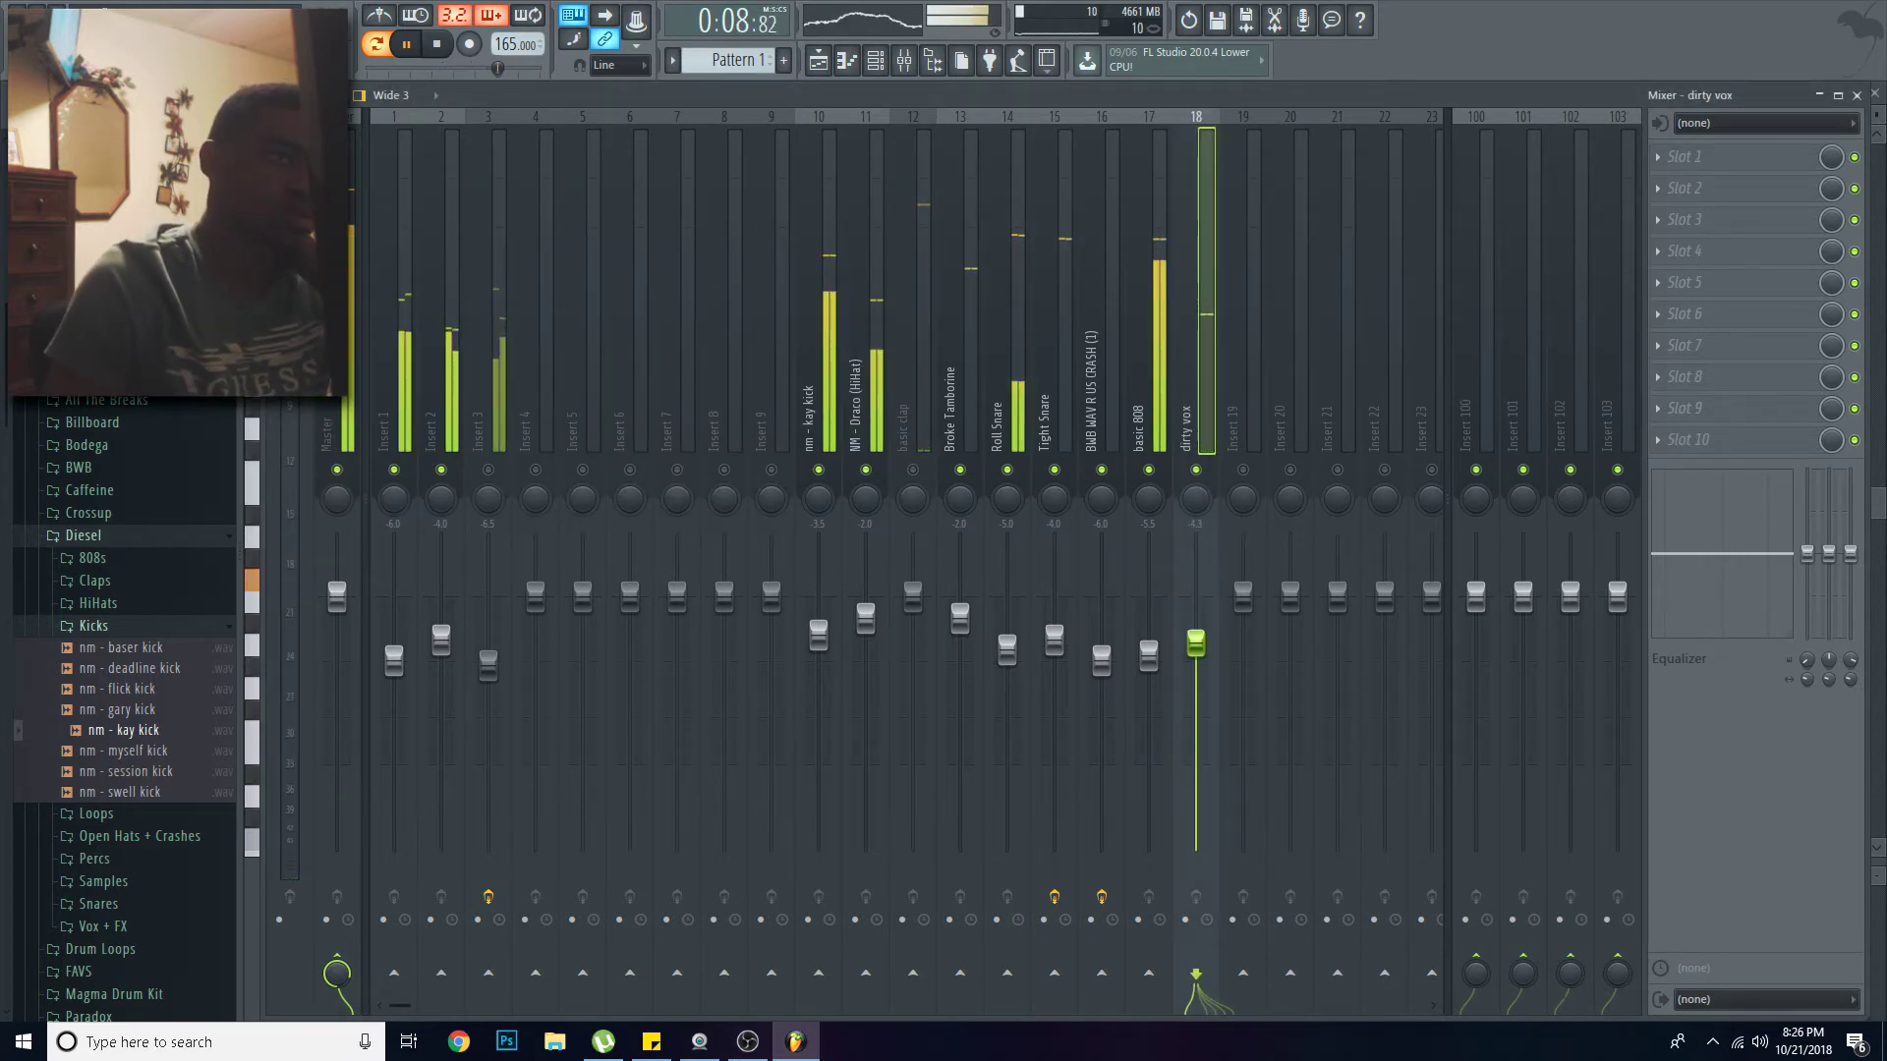
{"action": "left_click_drag", "start_coordinate": [1196, 641], "coordinate": [1196, 634]}
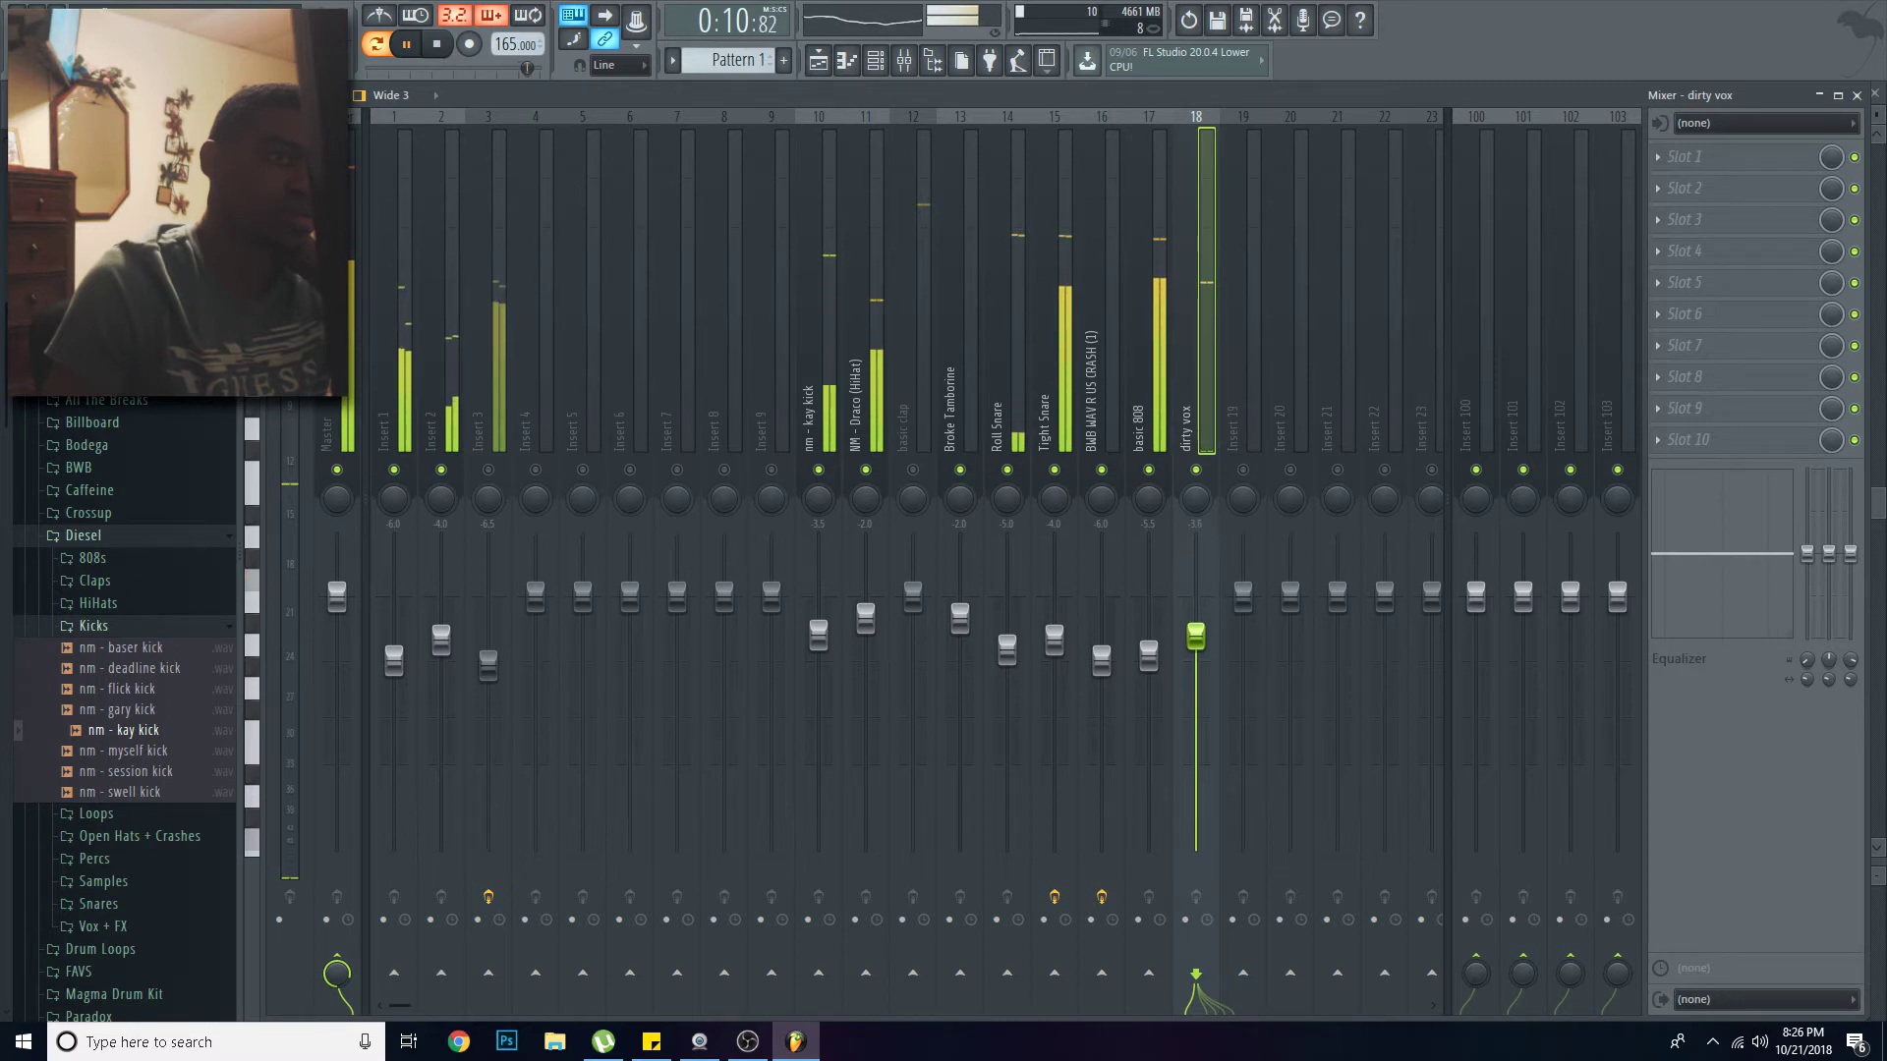
Step: Insert Fruity Parametric EQ 2 on the dirty vox track and try different filter types on band 1 at about 287 Hz
{"action": "left_click", "coordinate": [1703, 167]}
{"action": "left_click", "coordinate": [1611, 595]}
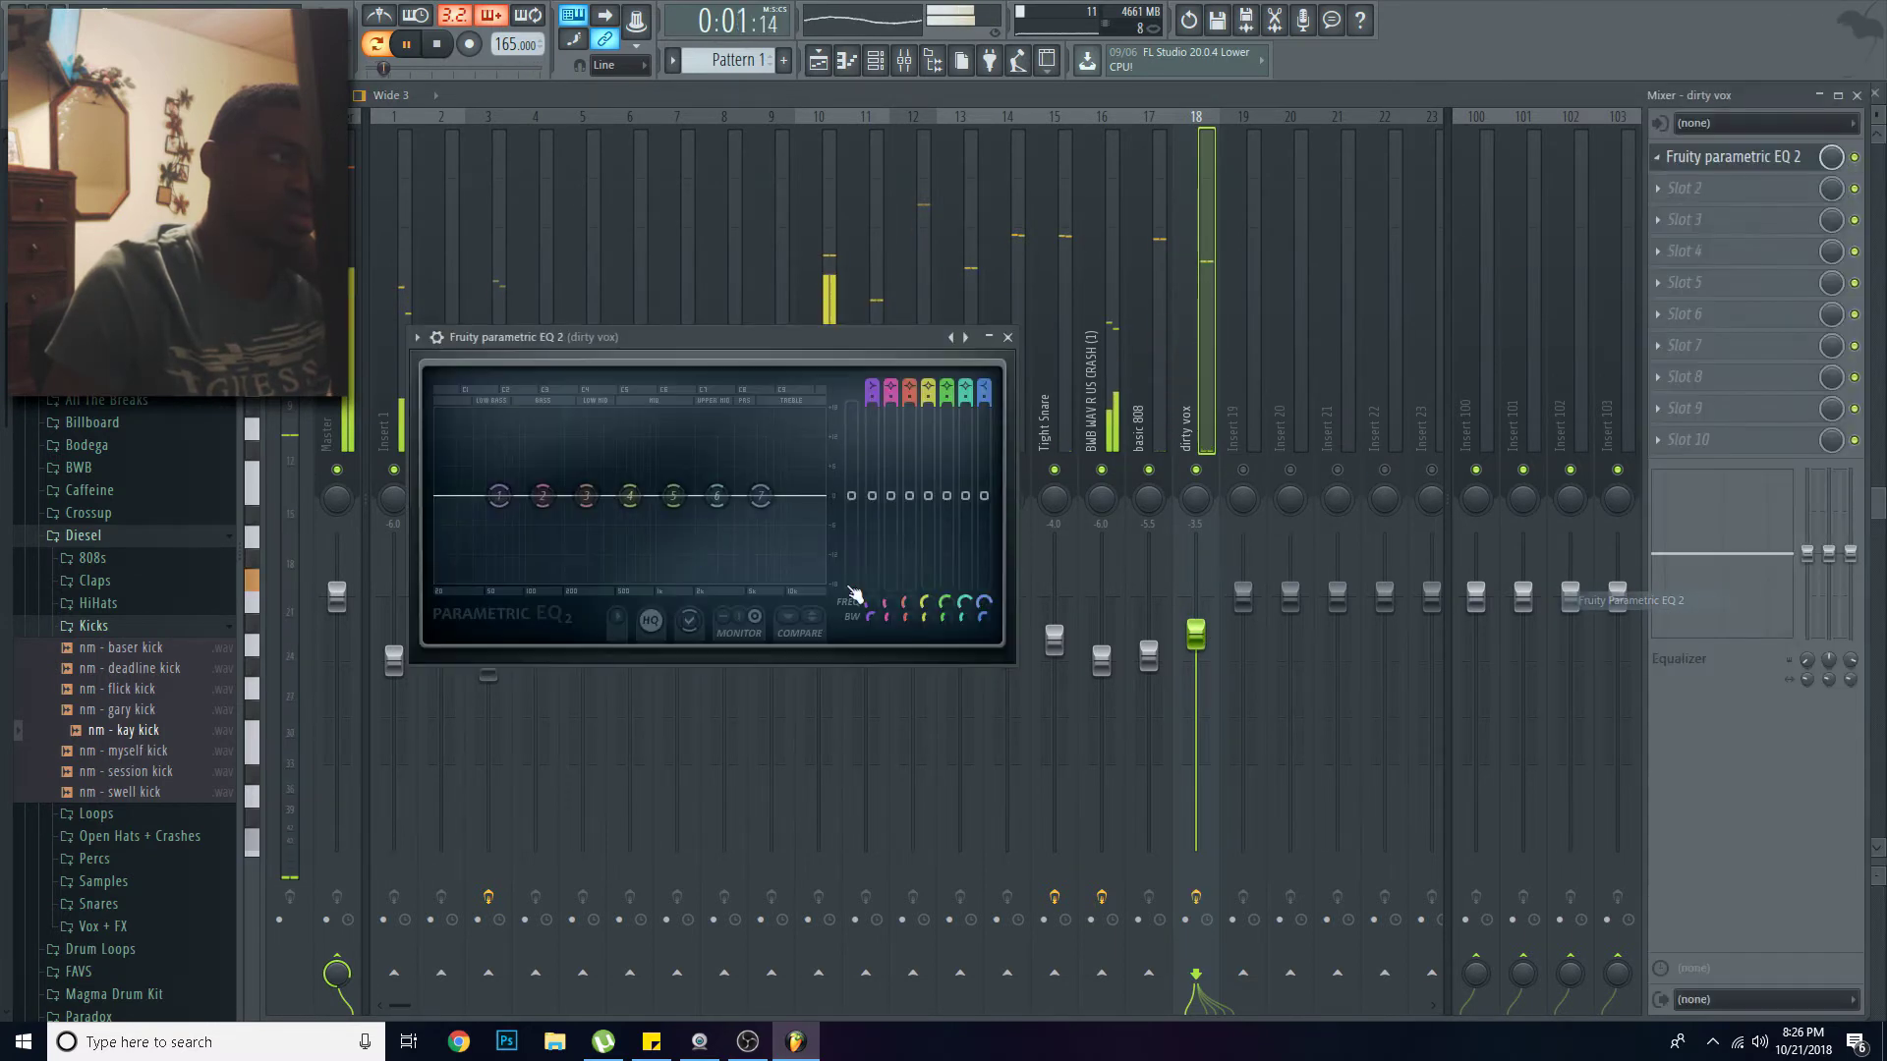
{"action": "mouse_move", "coordinate": [872, 394]}
{"action": "left_mouse_down"}
{"action": "mouse_move", "coordinate": [872, 433]}
{"action": "mouse_move", "coordinate": [872, 383]}
{"action": "left_mouse_up"}
{"action": "left_click_drag", "start_coordinate": [577, 495], "coordinate": [586, 496]}
{"action": "scroll", "coordinate": [871, 393], "scroll_direction": "down", "scroll_amount": 4}
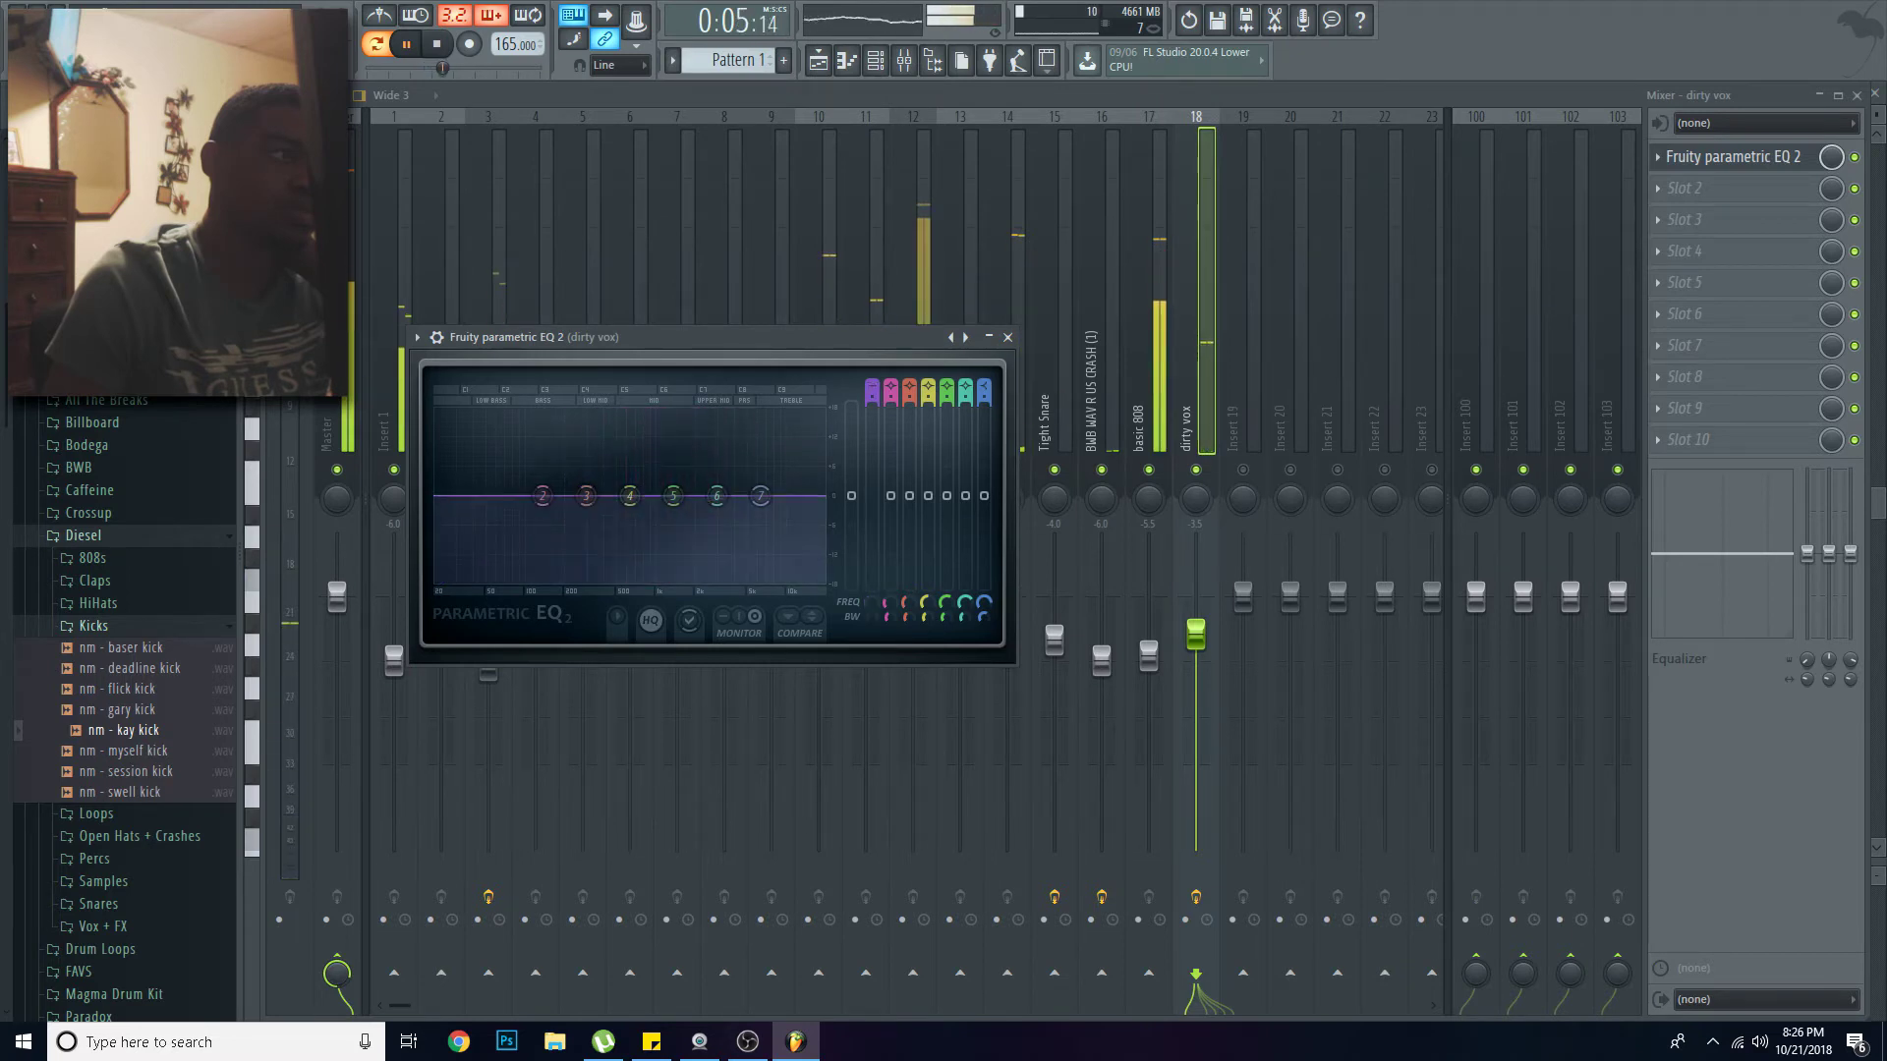
{"action": "scroll", "coordinate": [872, 393], "scroll_direction": "down", "scroll_amount": 1}
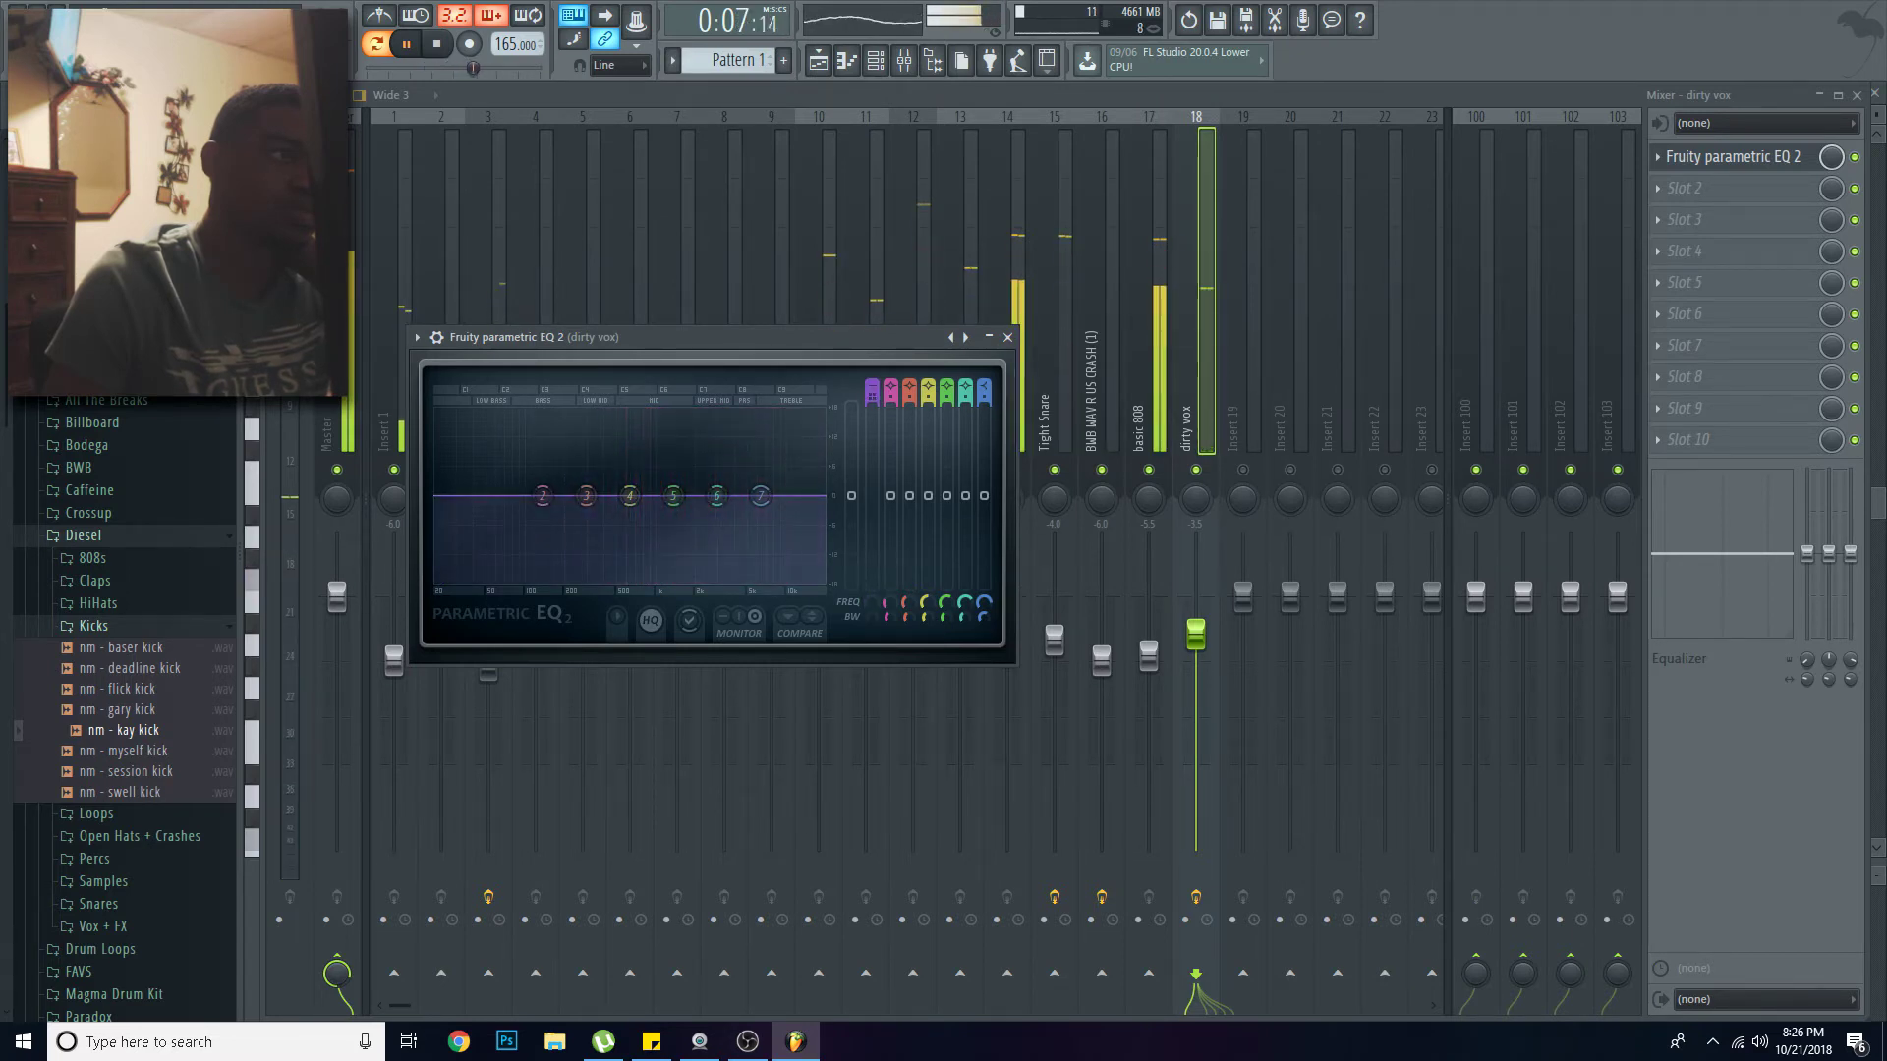
{"action": "scroll", "coordinate": [871, 393], "scroll_direction": "down", "scroll_amount": 4}
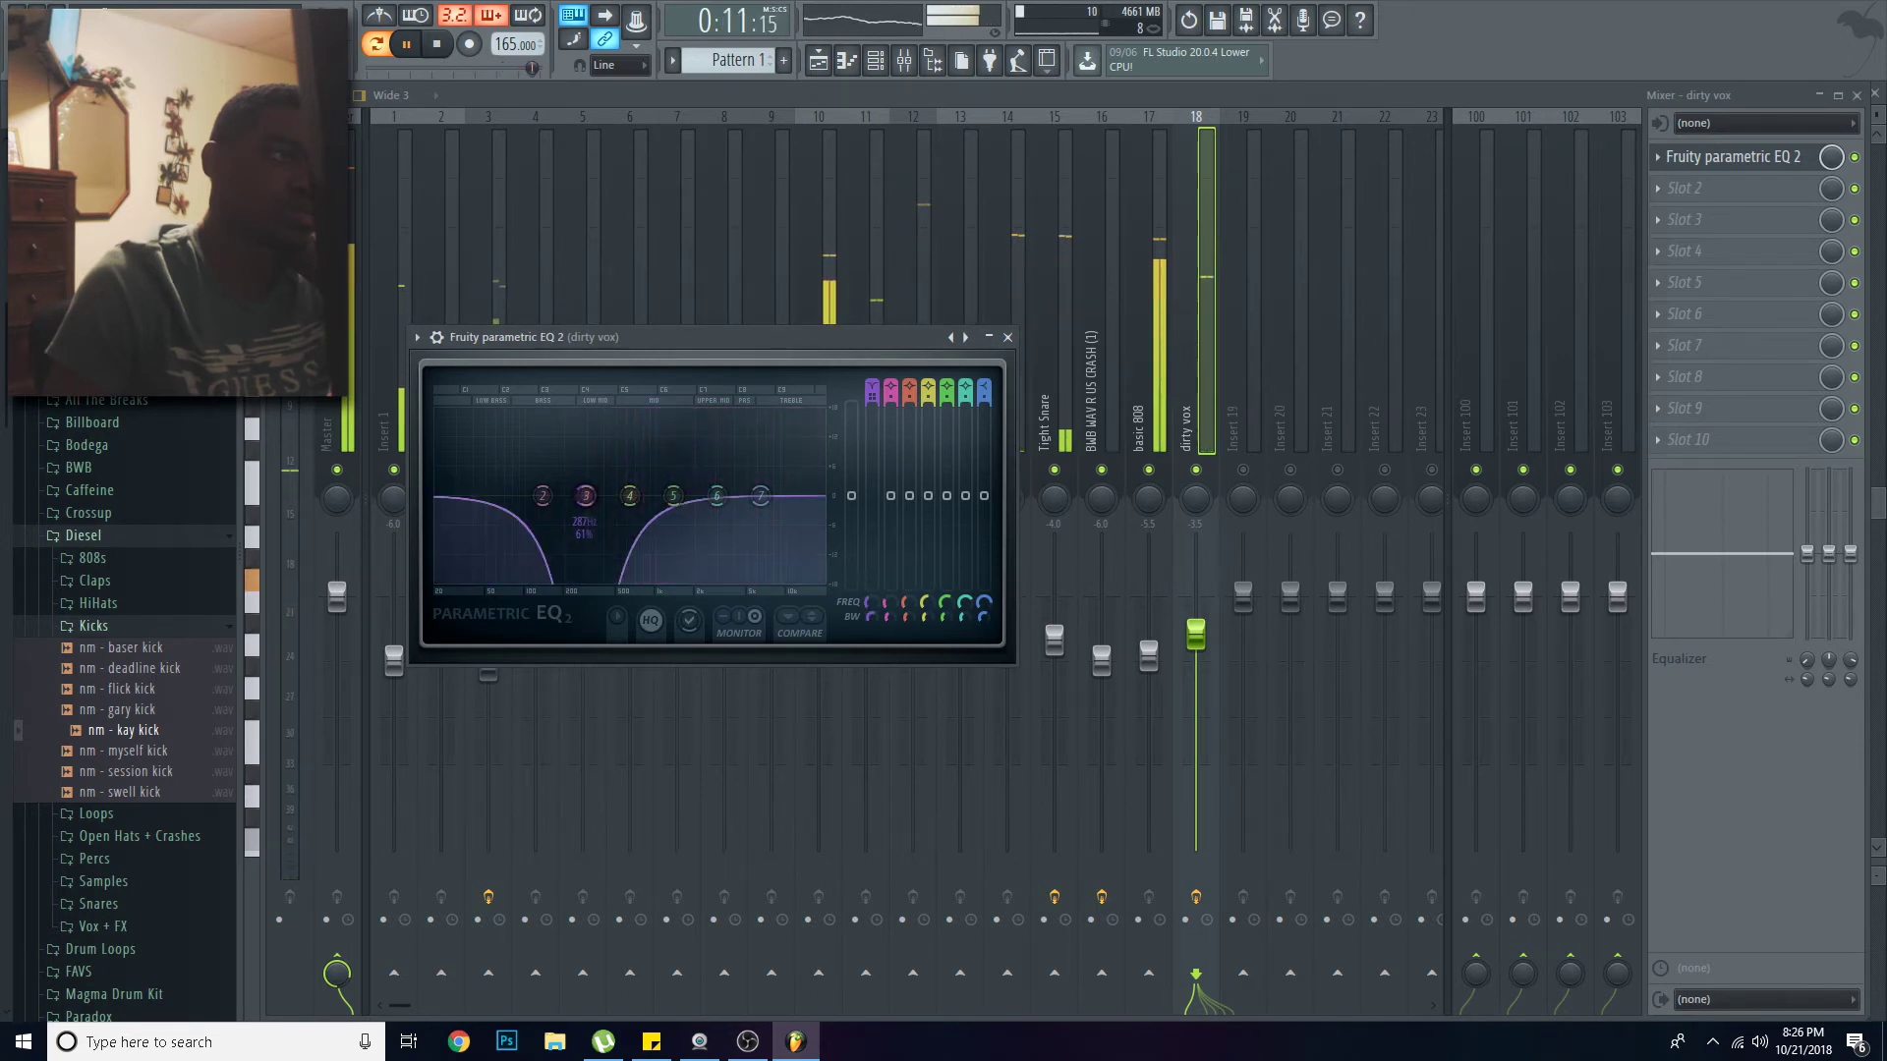
{"action": "scroll", "coordinate": [871, 393], "scroll_direction": "down", "scroll_amount": 4}
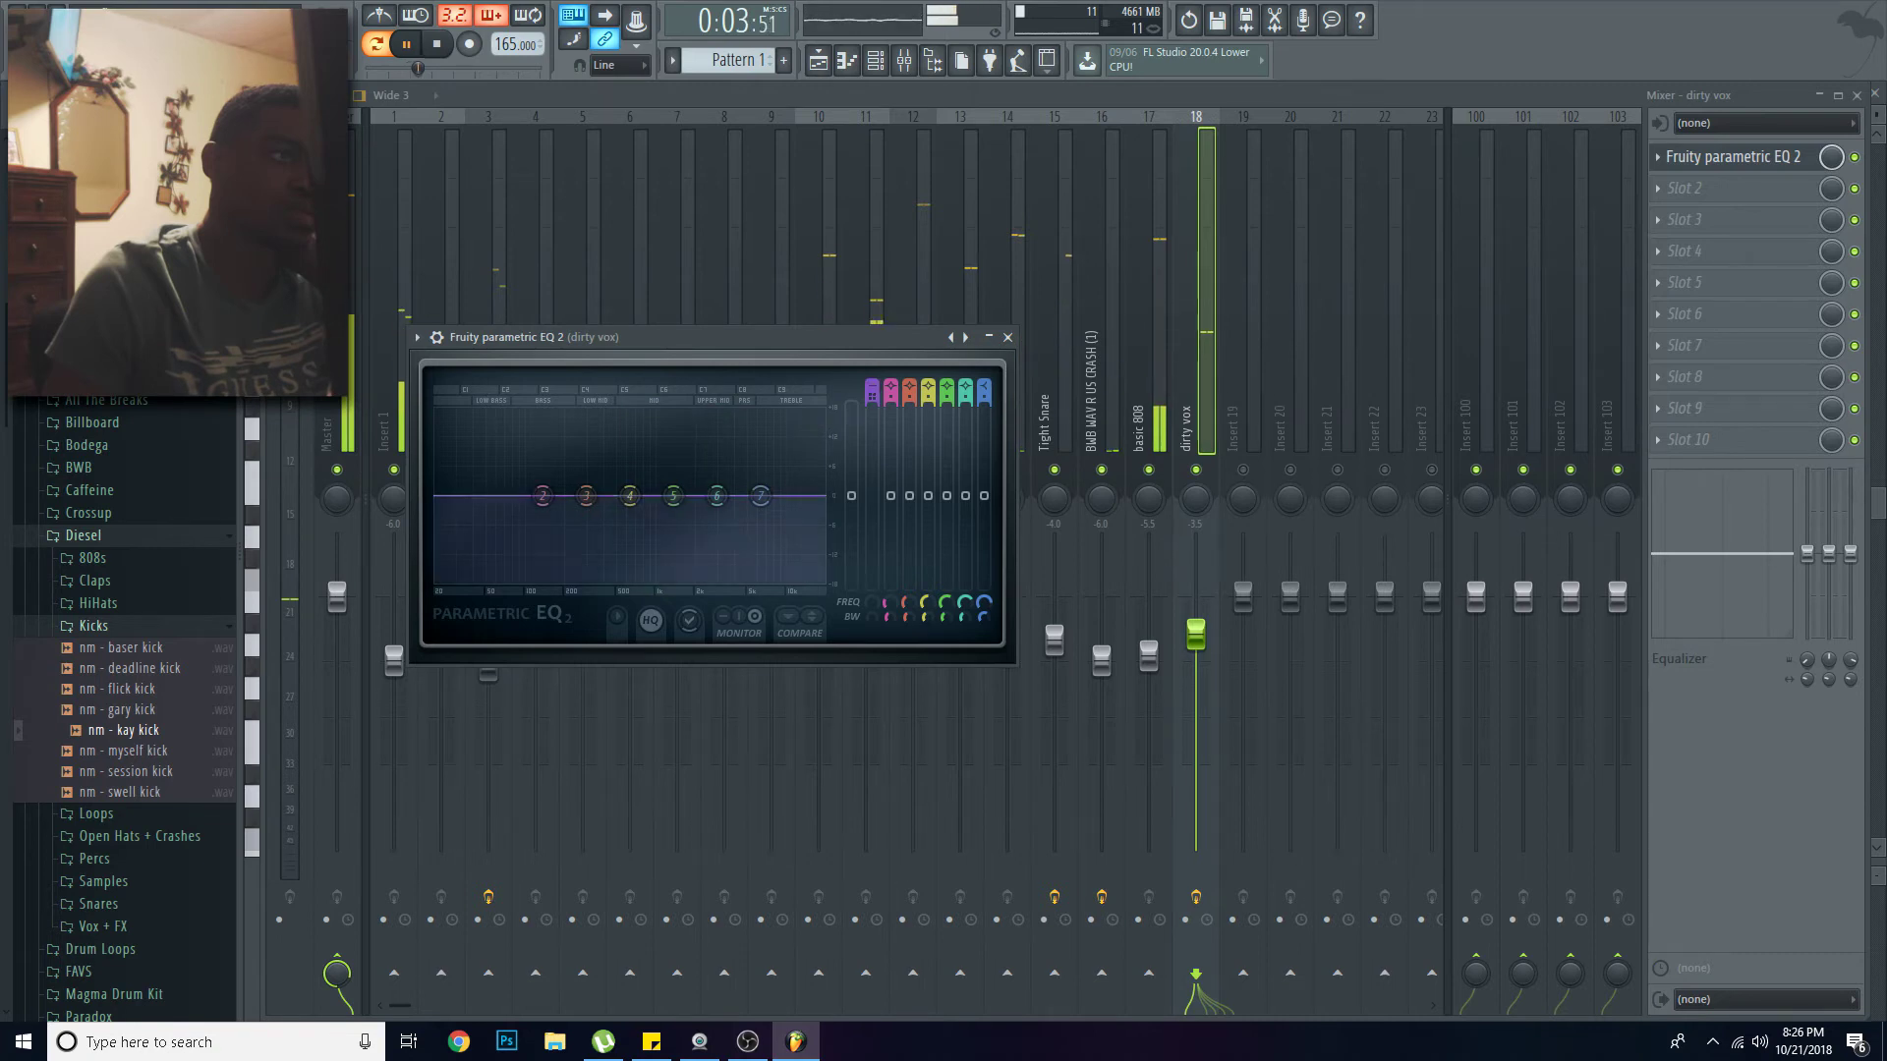
{"action": "scroll", "coordinate": [909, 393], "scroll_direction": "down", "scroll_amount": 4}
{"action": "scroll", "coordinate": [909, 394], "scroll_direction": "down", "scroll_amount": 2}
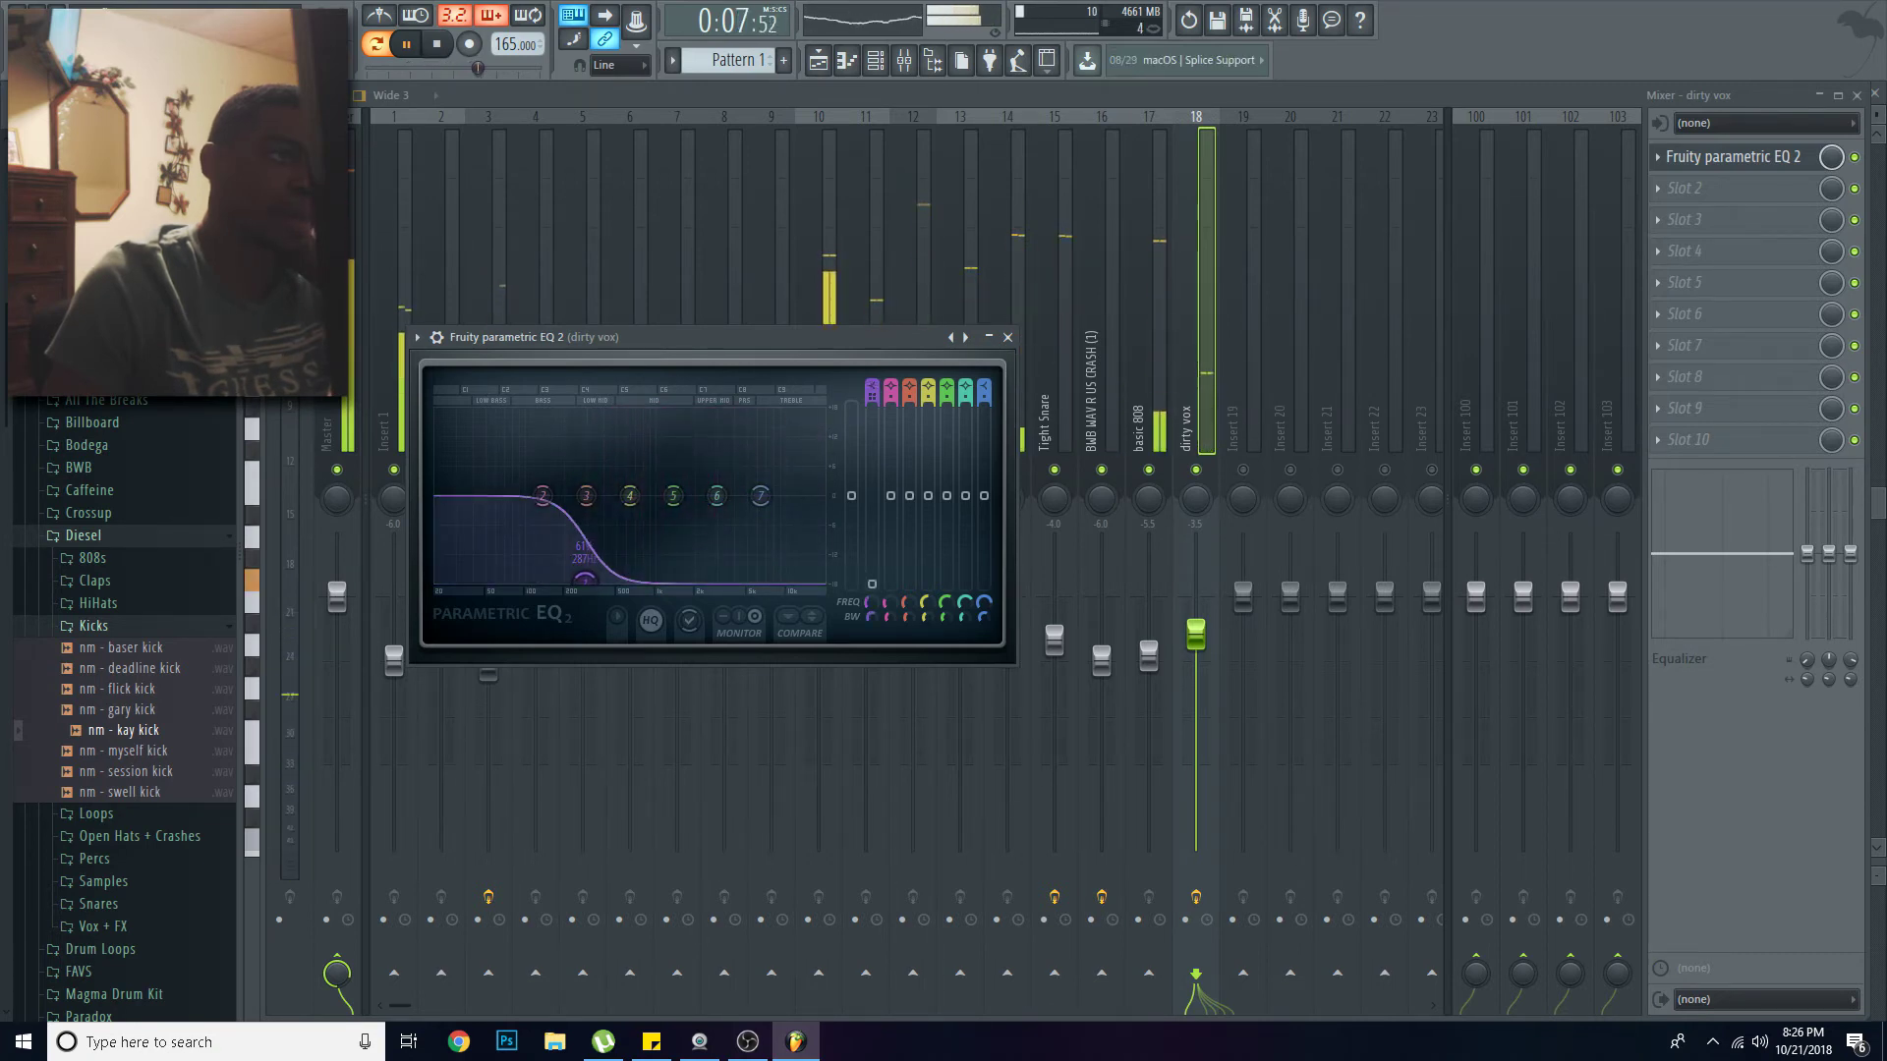
{"action": "scroll", "coordinate": [909, 393], "scroll_direction": "down", "scroll_amount": 2}
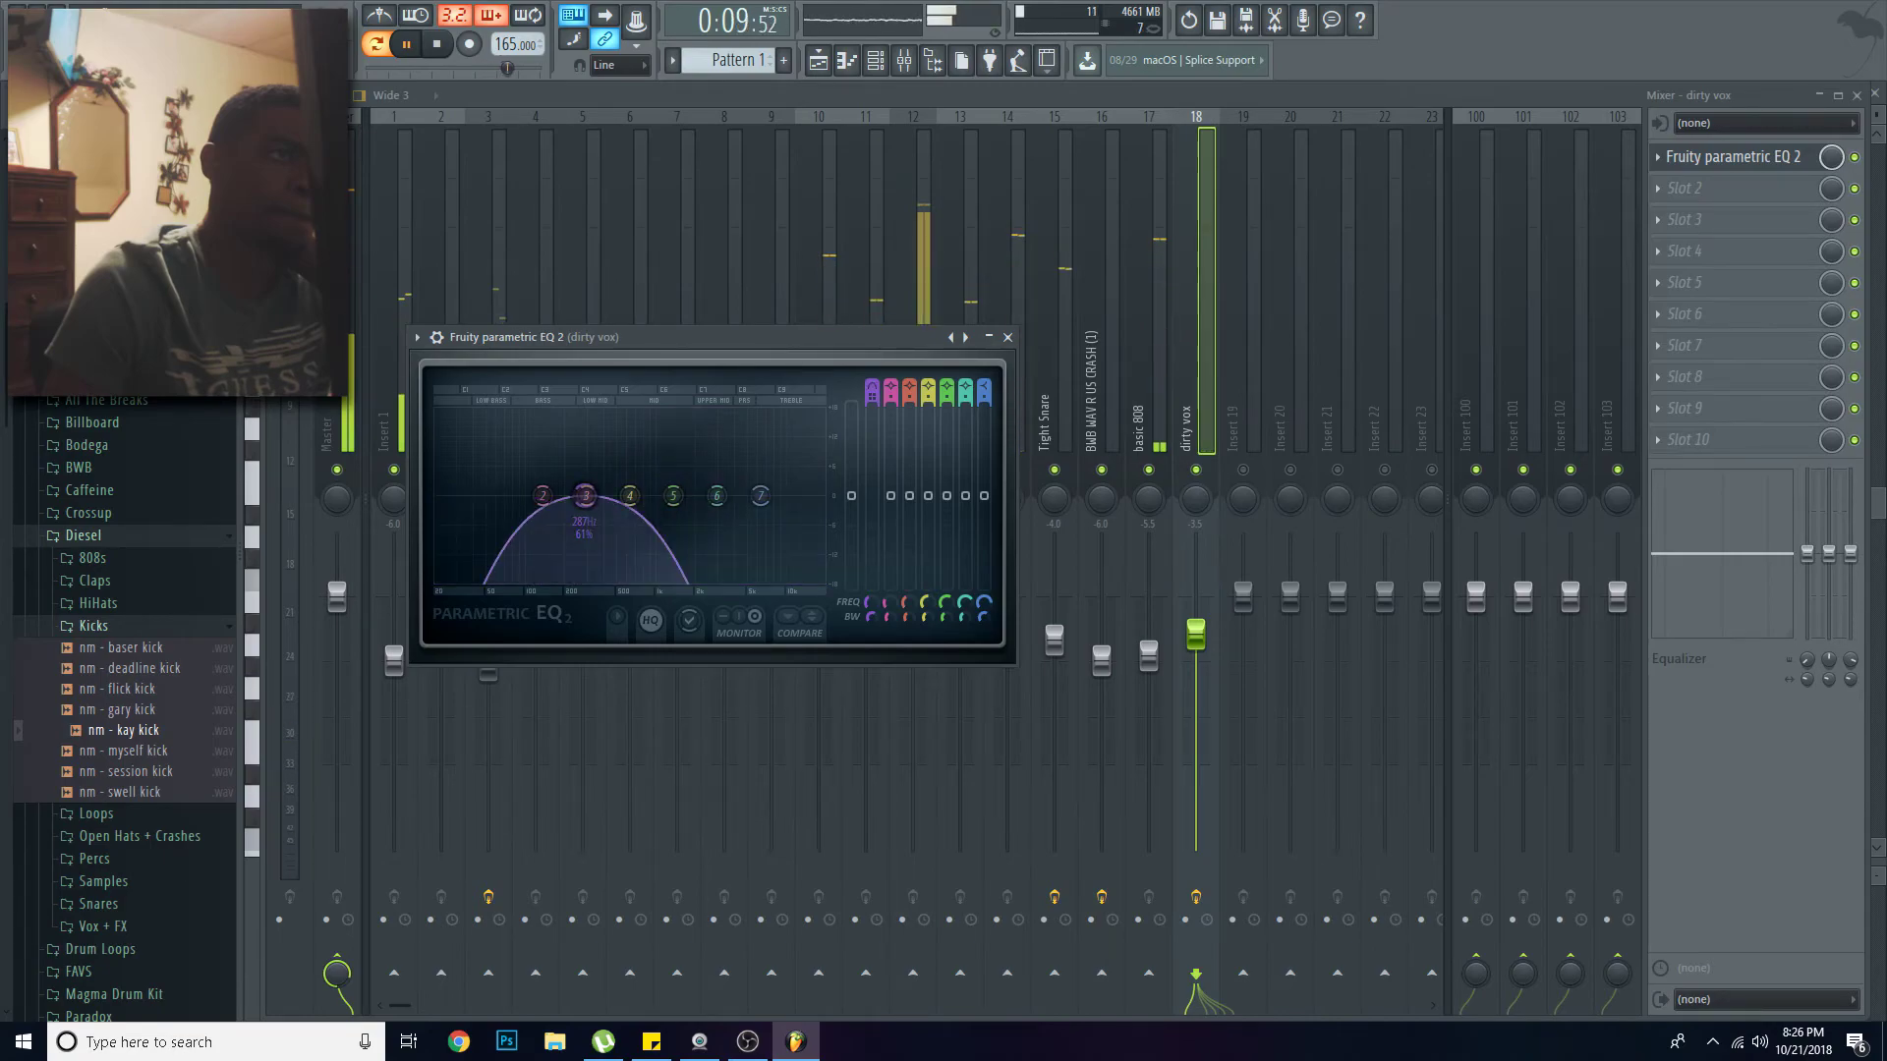